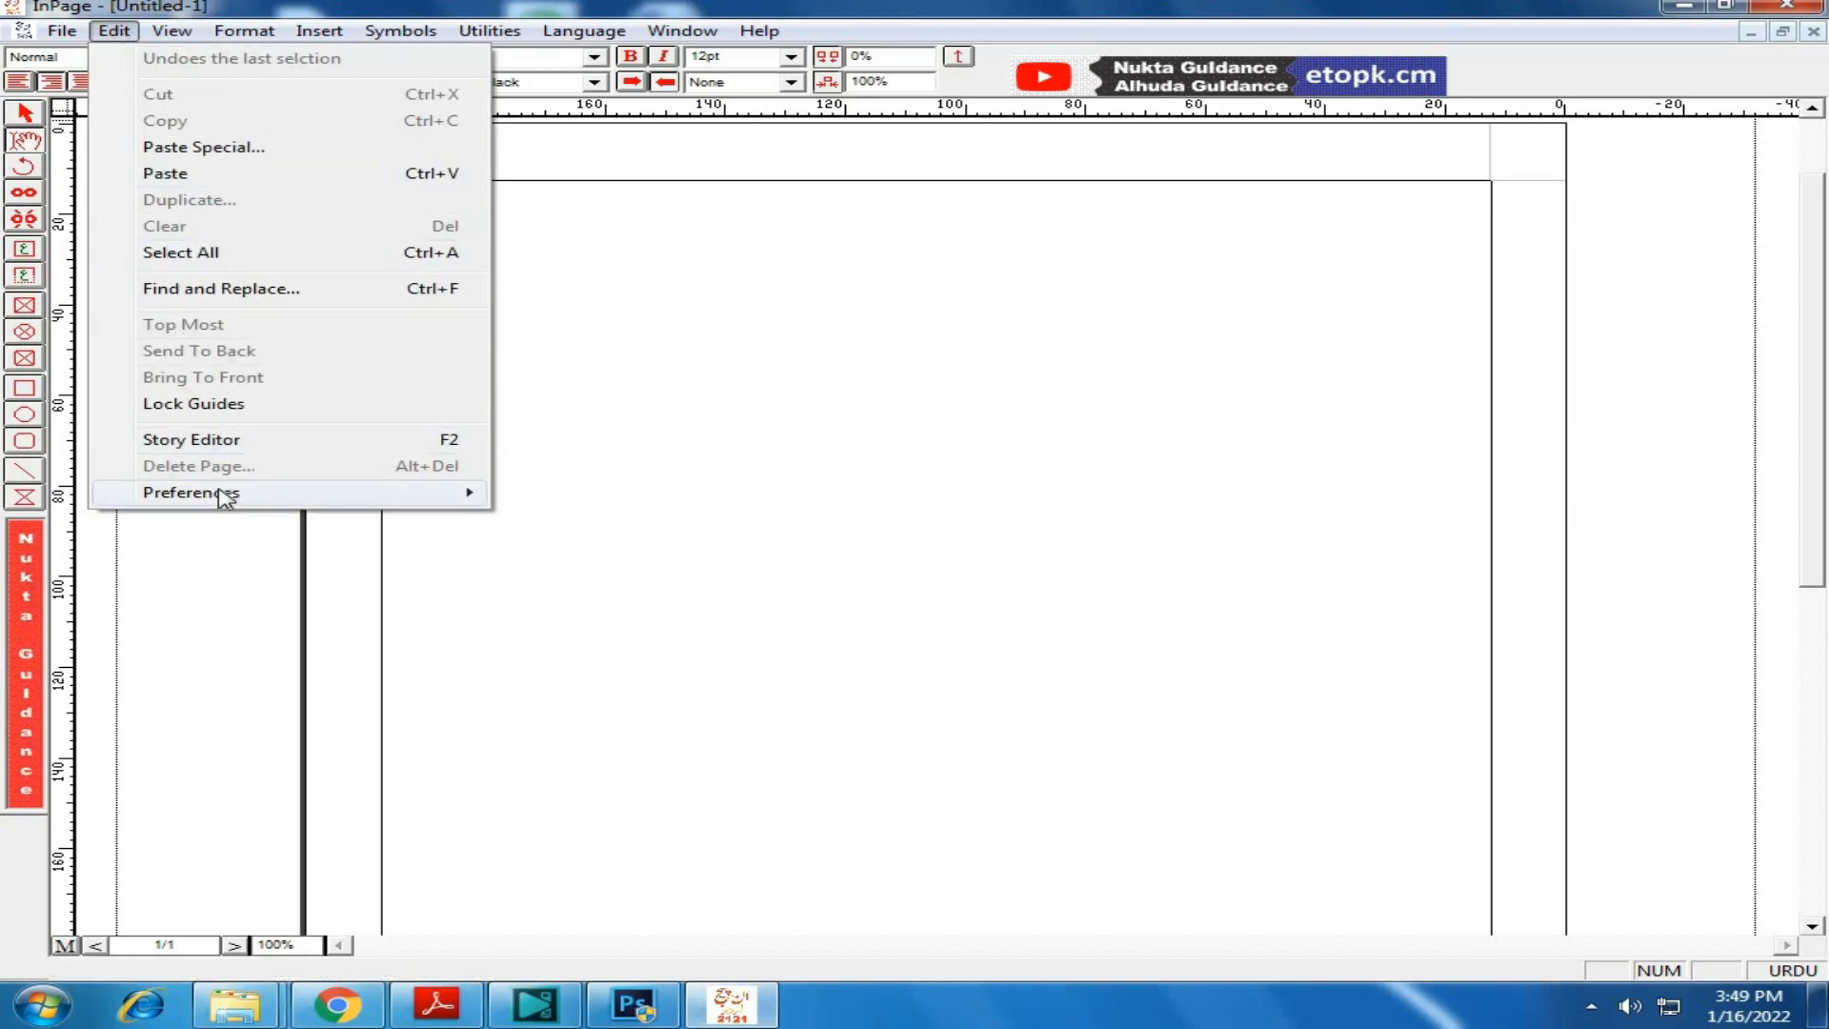
# Step: Open Keyboard Preferences and choose the Phonetic keyboard layout
pyautogui.moveTo(225, 493)
pyautogui.moveTo(311, 497)
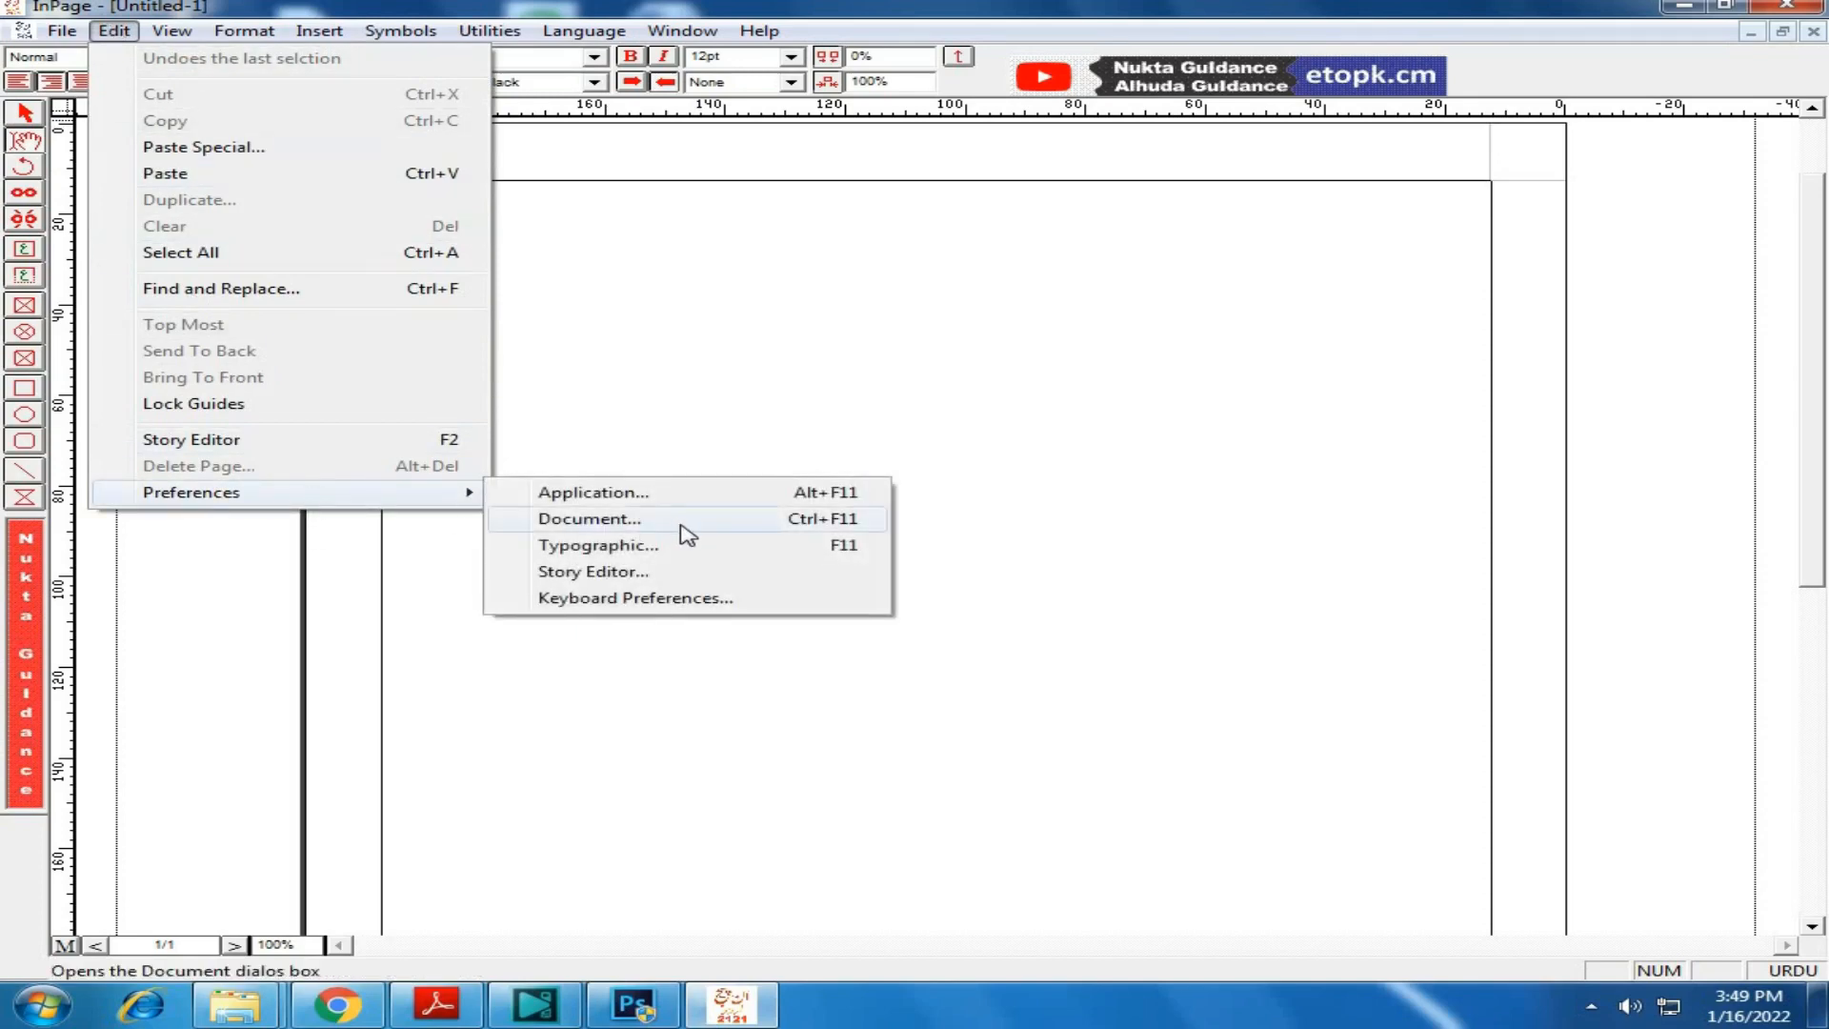
pyautogui.click(702, 600)
pyautogui.moveTo(955, 425); pyautogui.dragTo(932, 333)
pyautogui.click(973, 364)
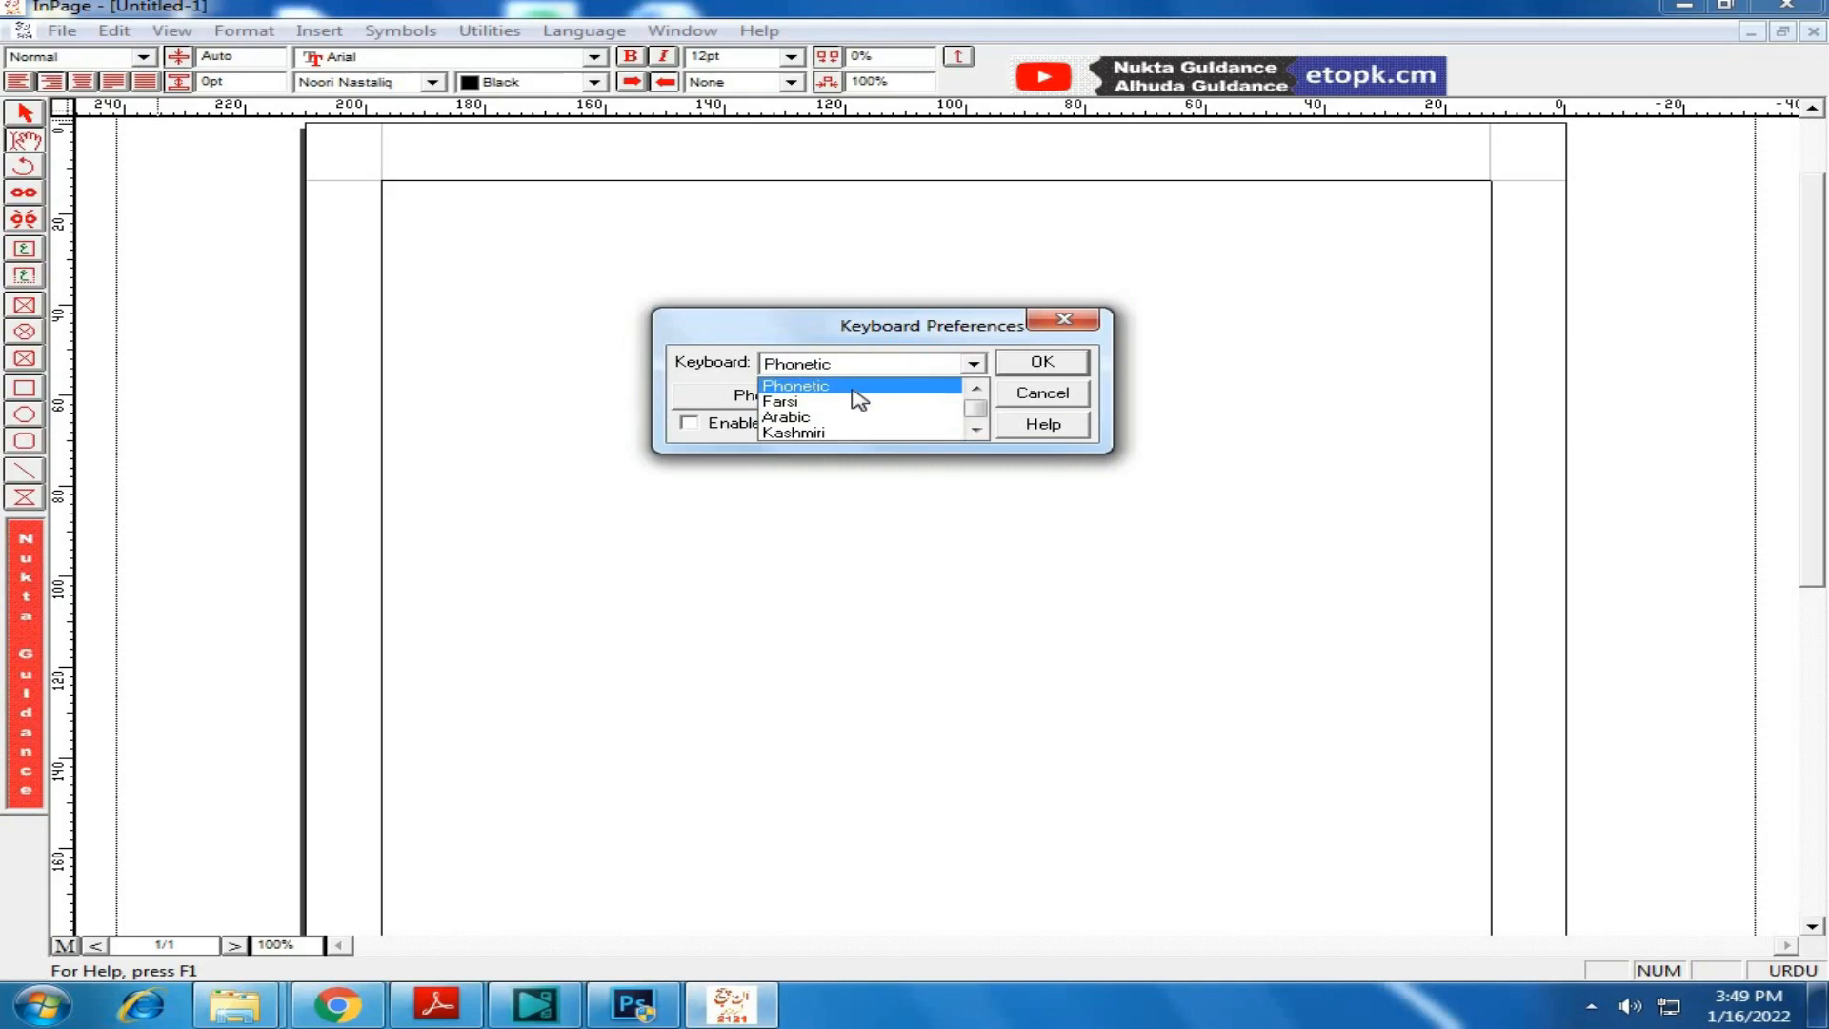
pyautogui.click(855, 388)
# Step: Confirm Phonetic in the layout list and view the Phonetic keyboard character chart
pyautogui.click(976, 365)
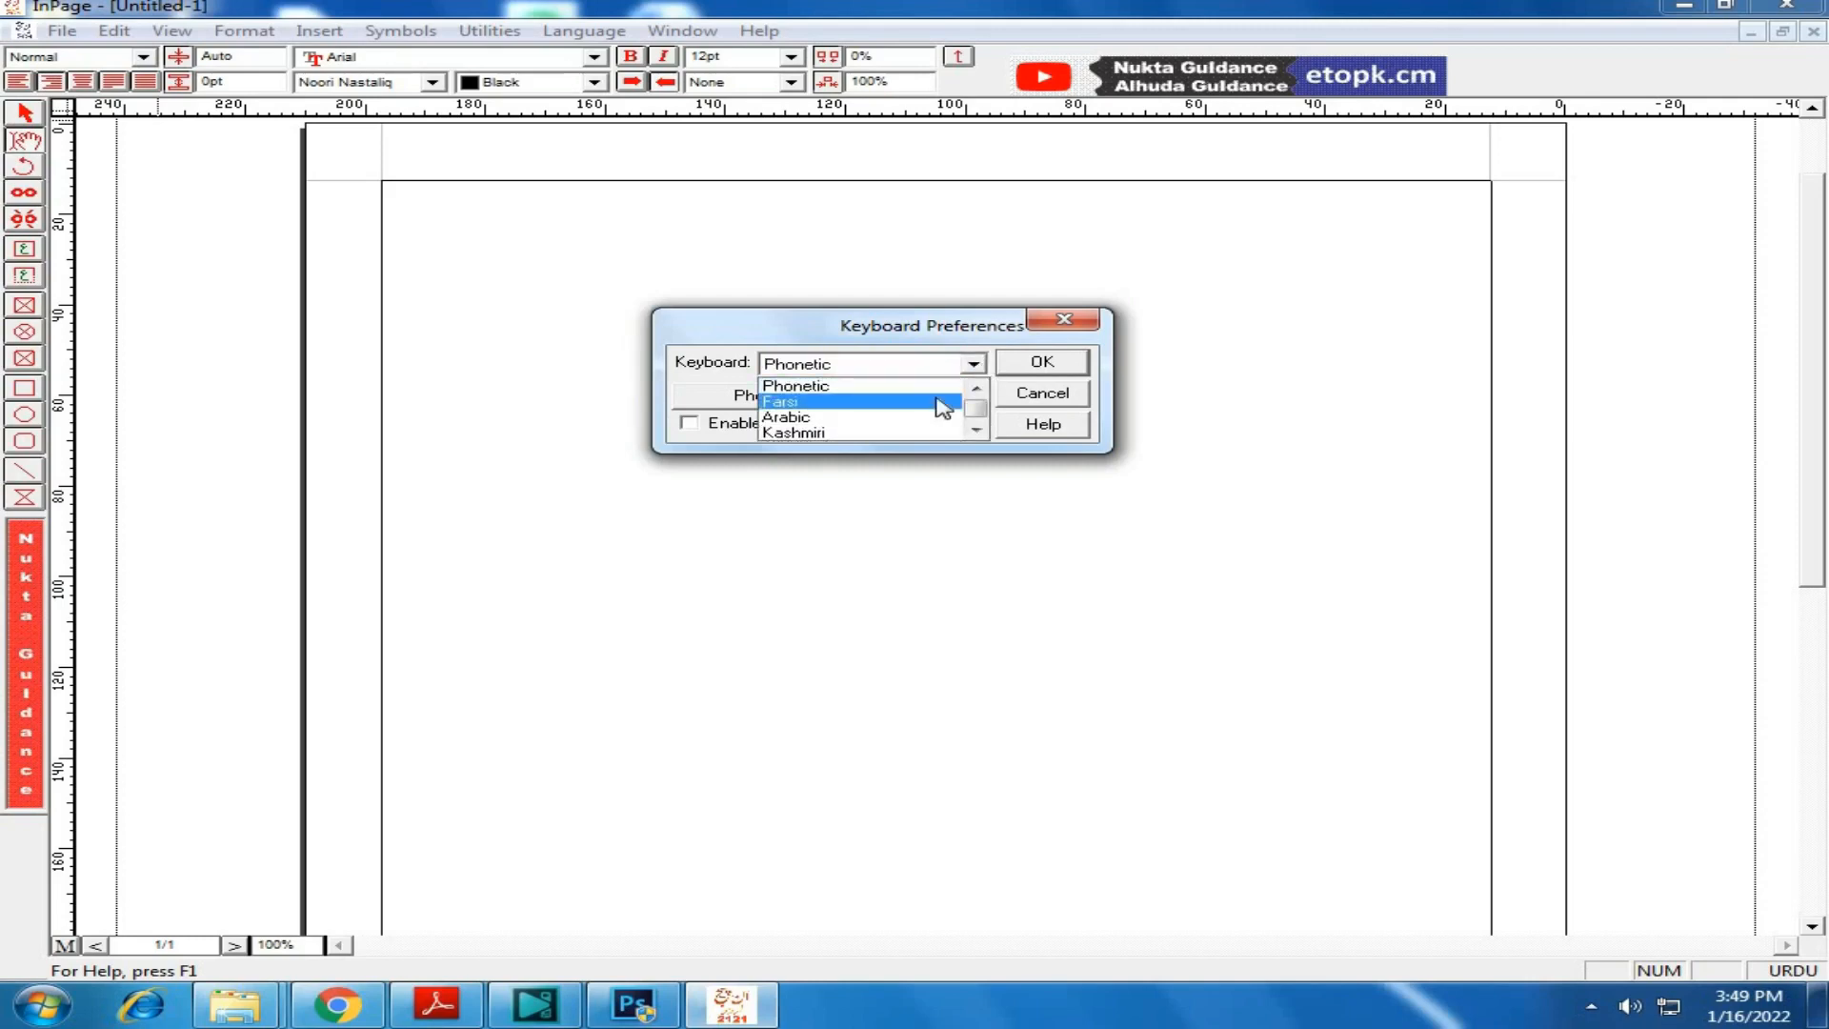
pyautogui.scroll(-1, 943, 408)
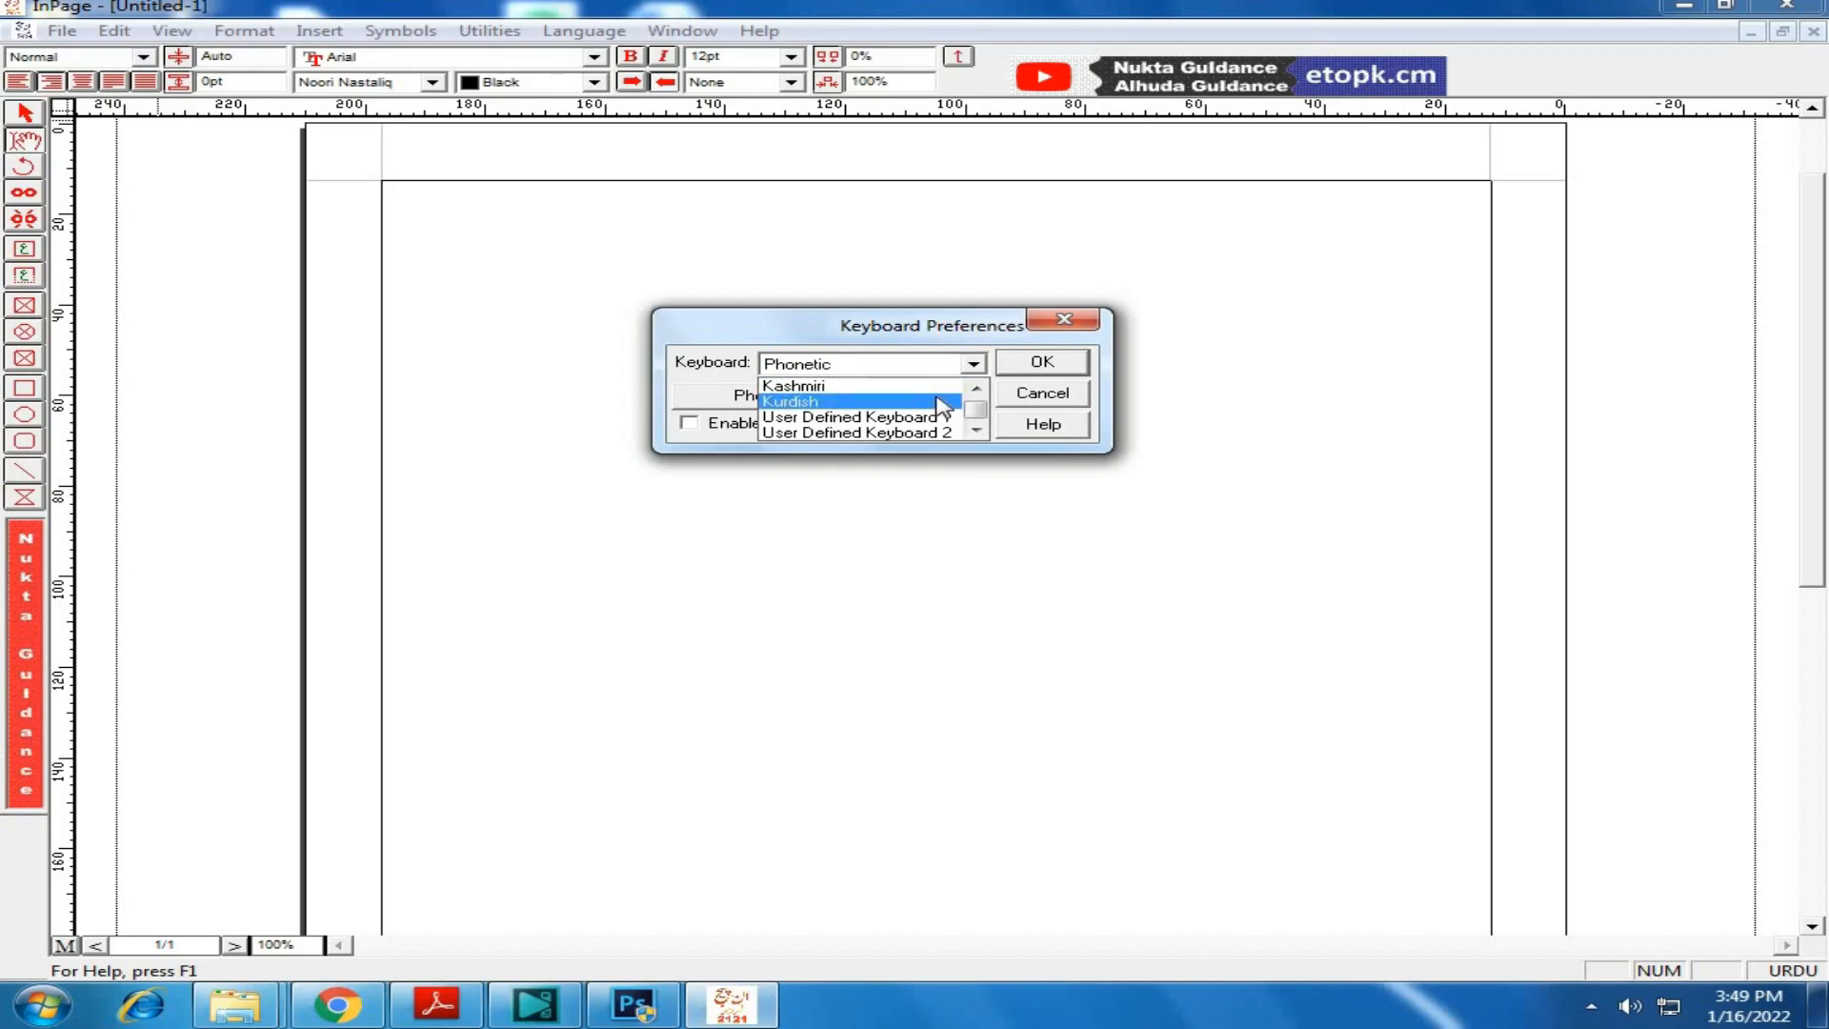
pyautogui.scroll(2, 920, 407)
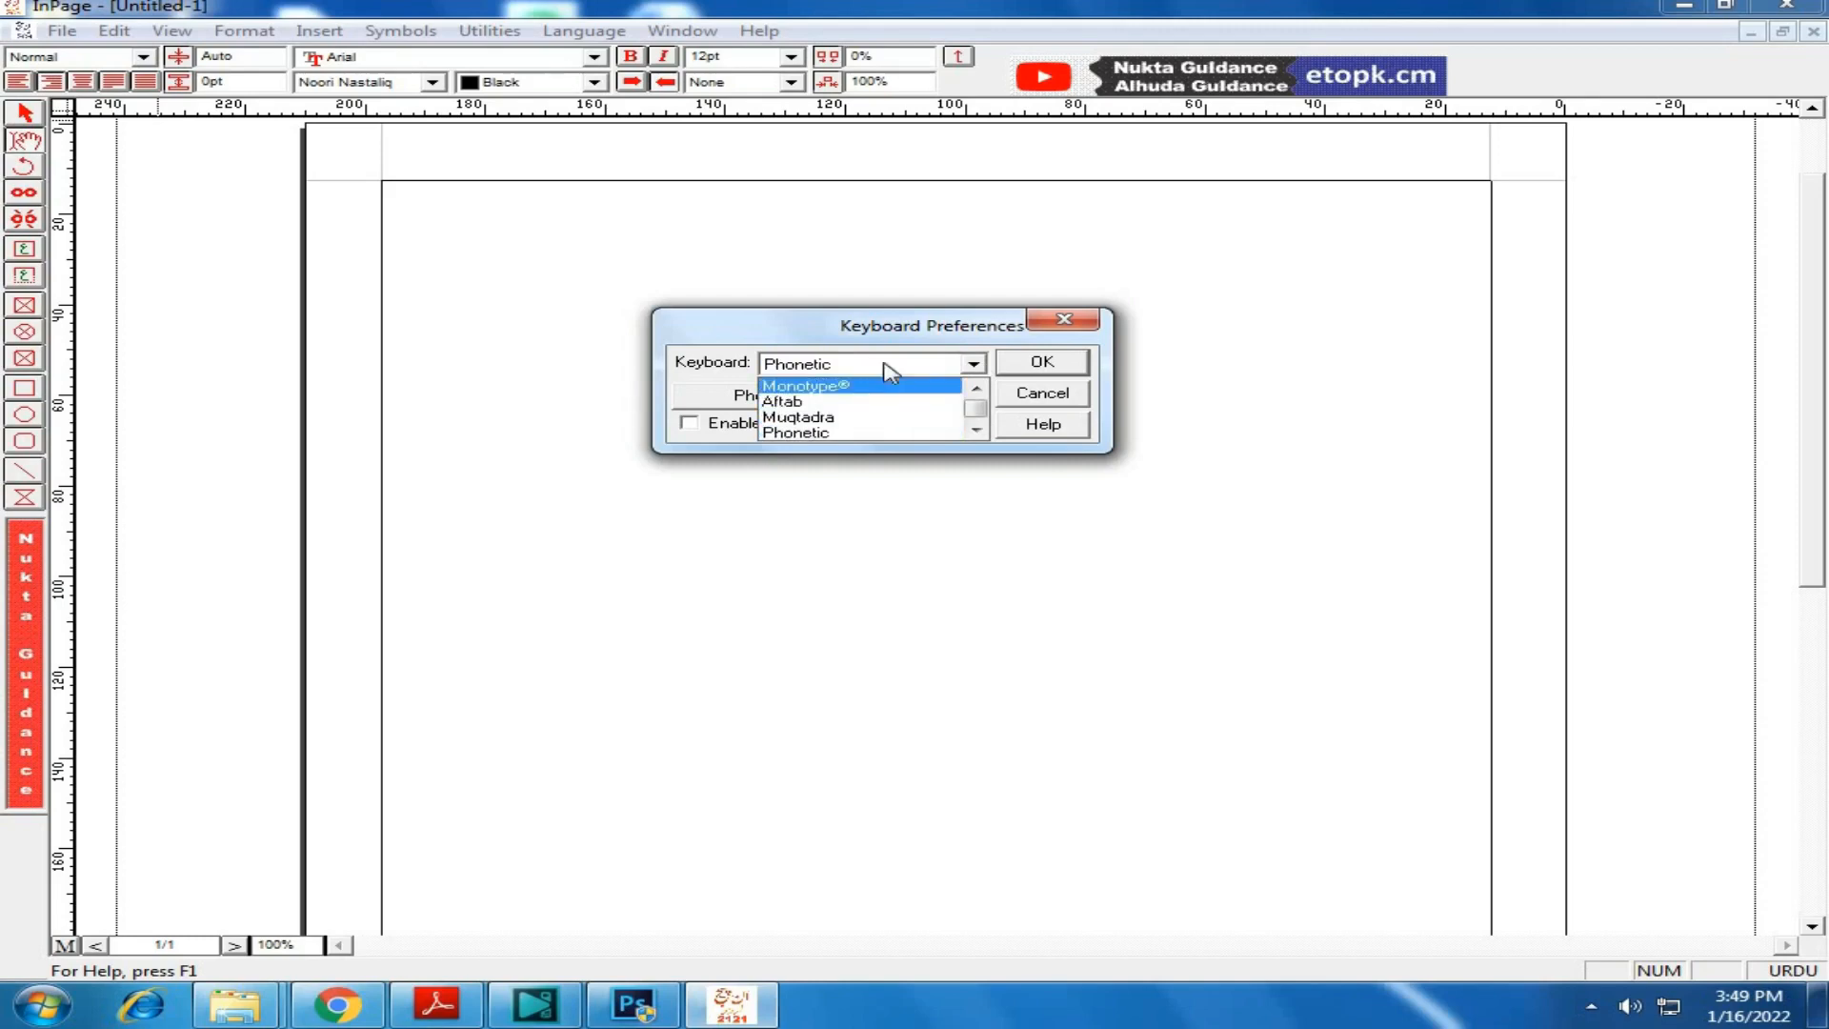
pyautogui.scroll(-3, 877, 400)
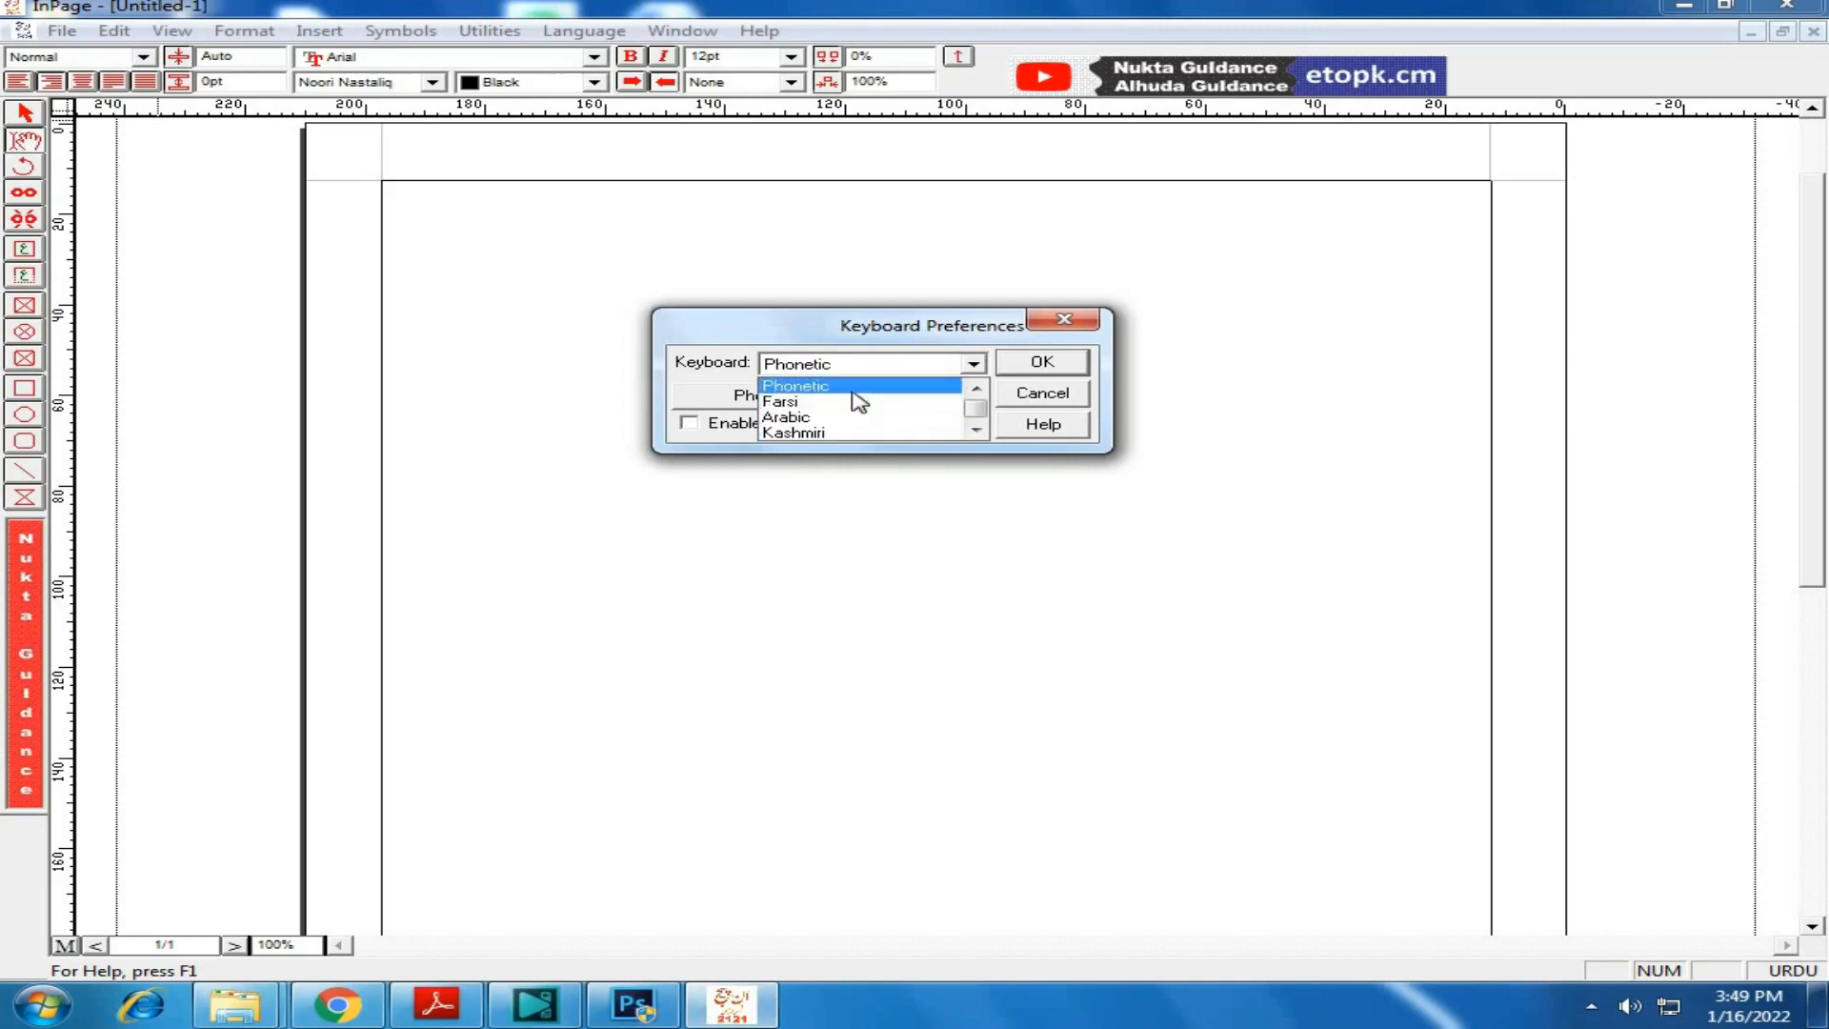
pyautogui.click(862, 391)
pyautogui.moveTo(928, 330); pyautogui.dragTo(896, 326)
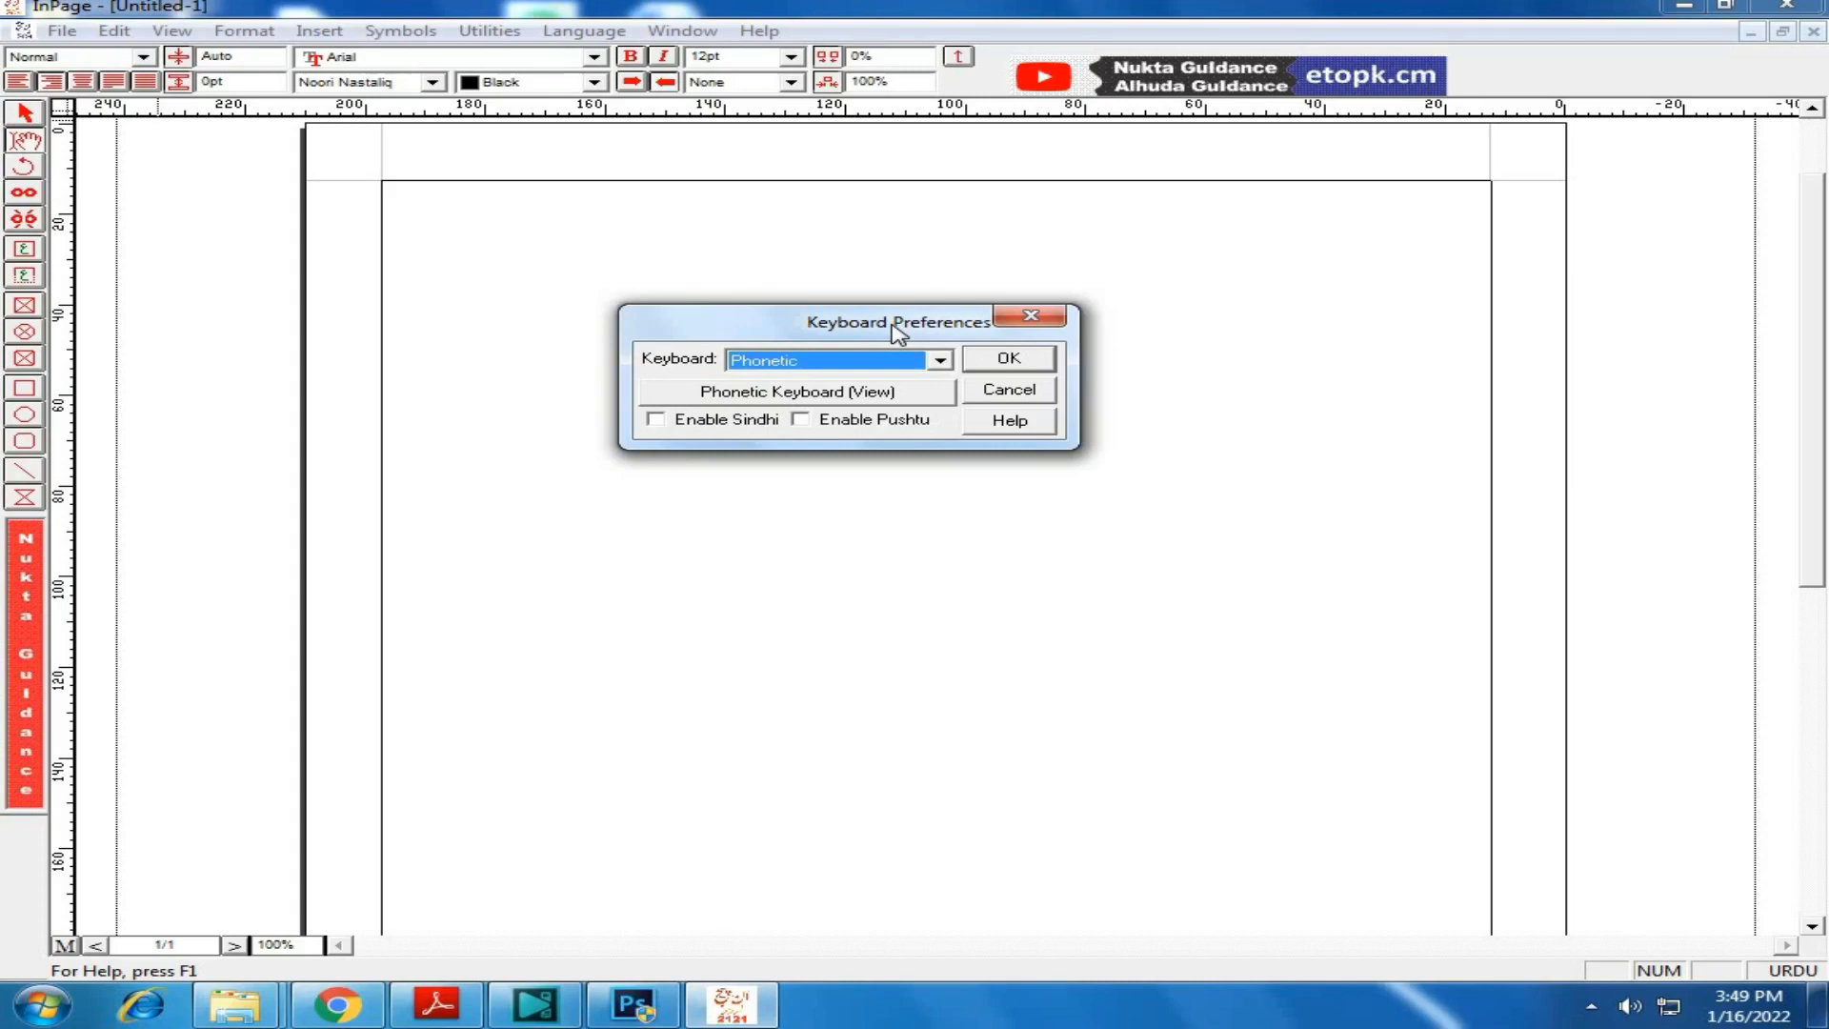
pyautogui.click(837, 394)
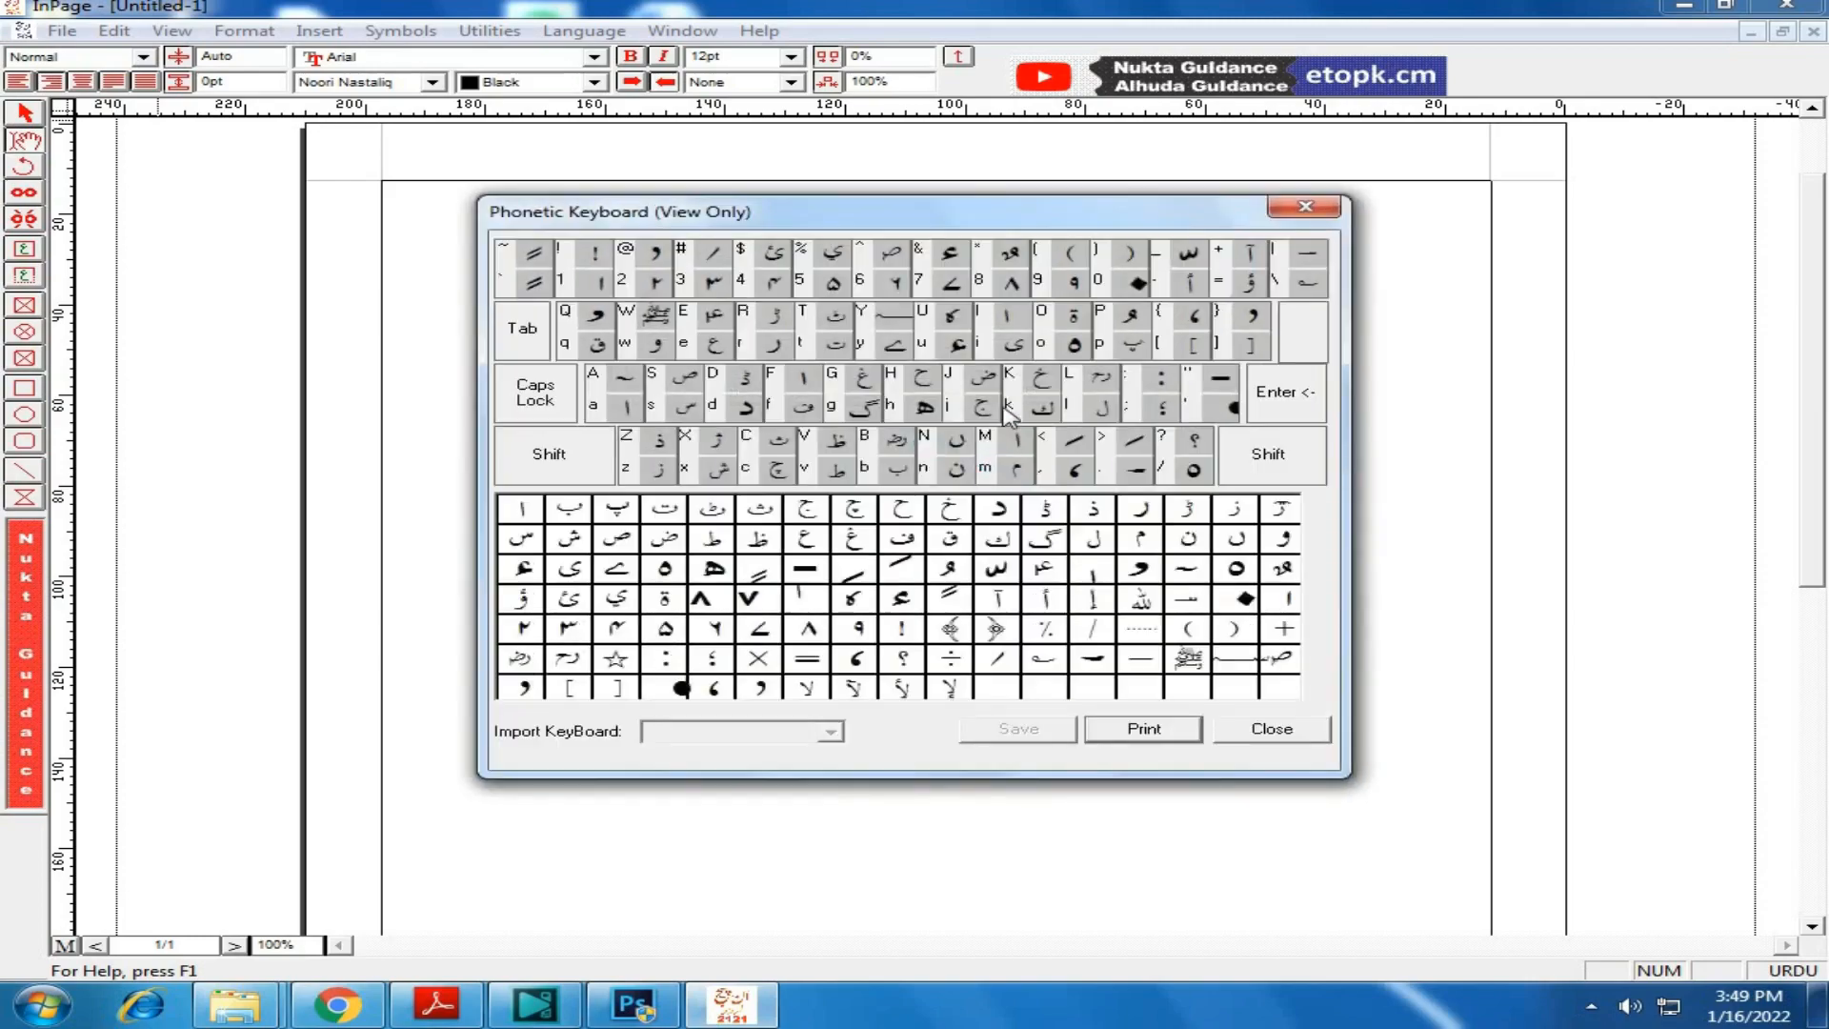
# Step: Close the Phonetic character chart, keep Phonetic as the layout, and confirm the preferences
pyautogui.moveTo(820, 219); pyautogui.dragTo(795, 297)
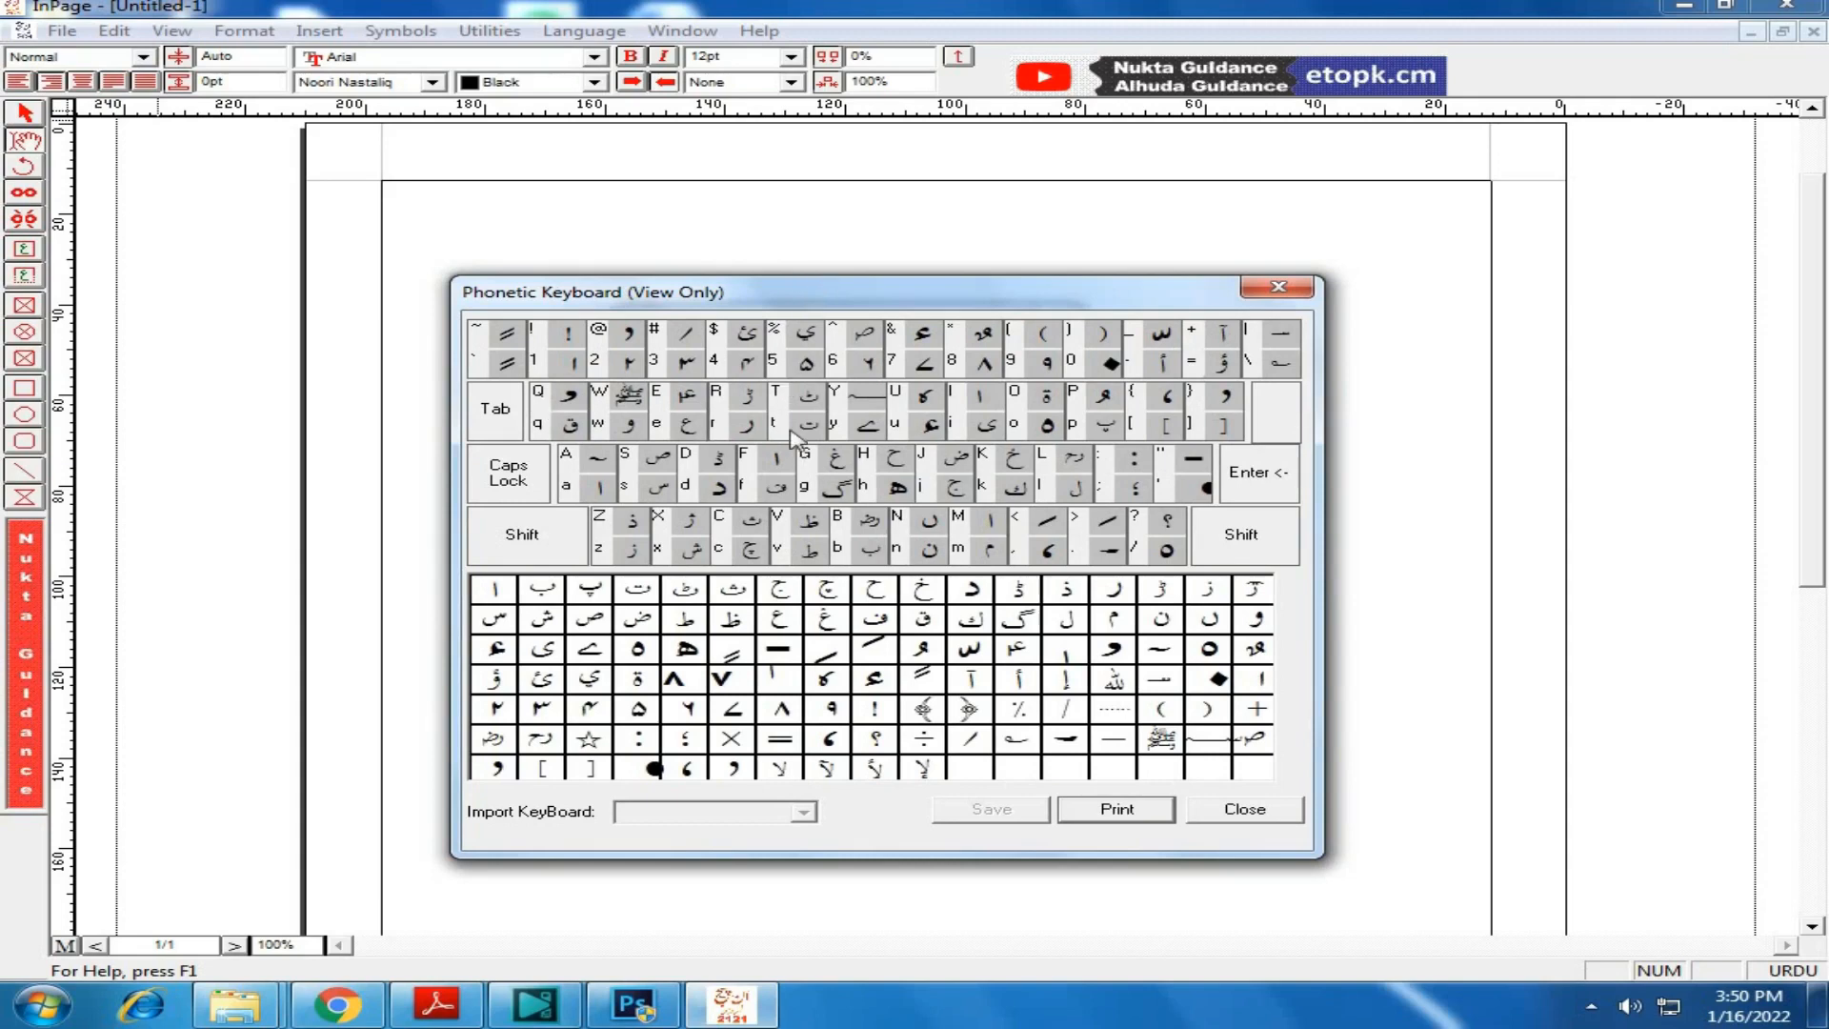
pyautogui.moveTo(1005, 291); pyautogui.dragTo(992, 226)
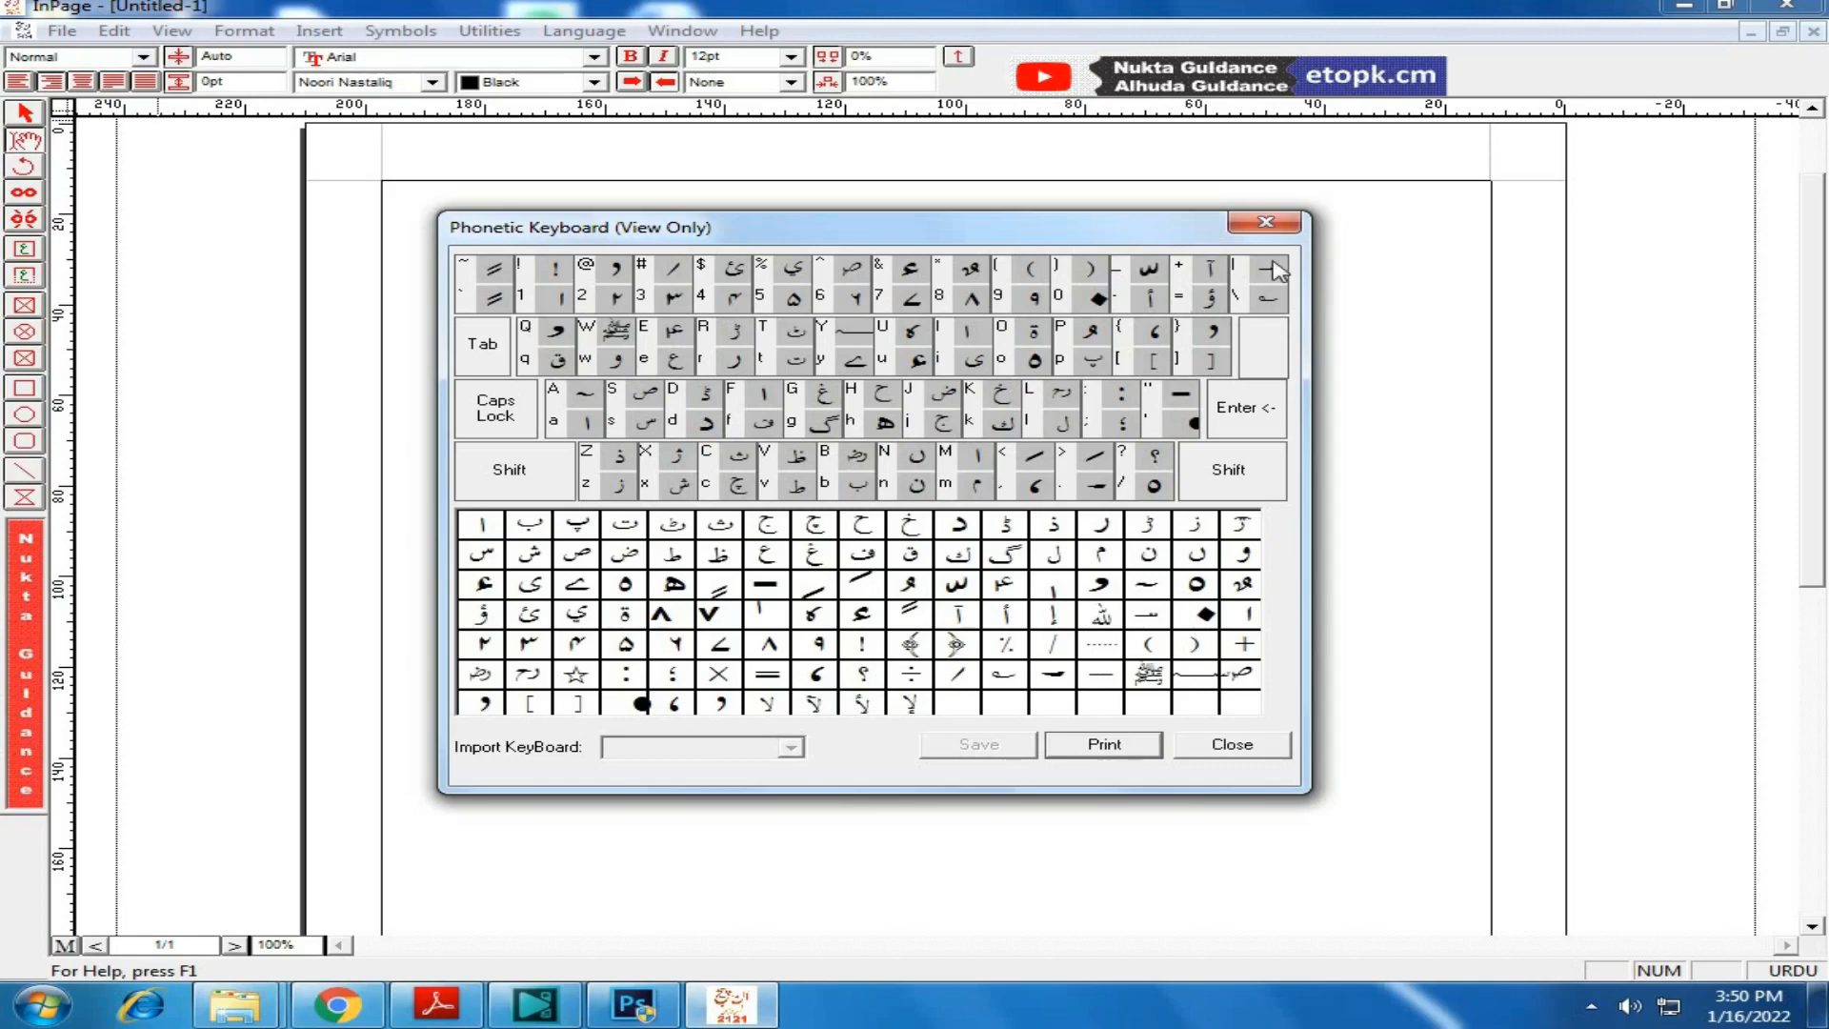
pyautogui.click(1266, 747)
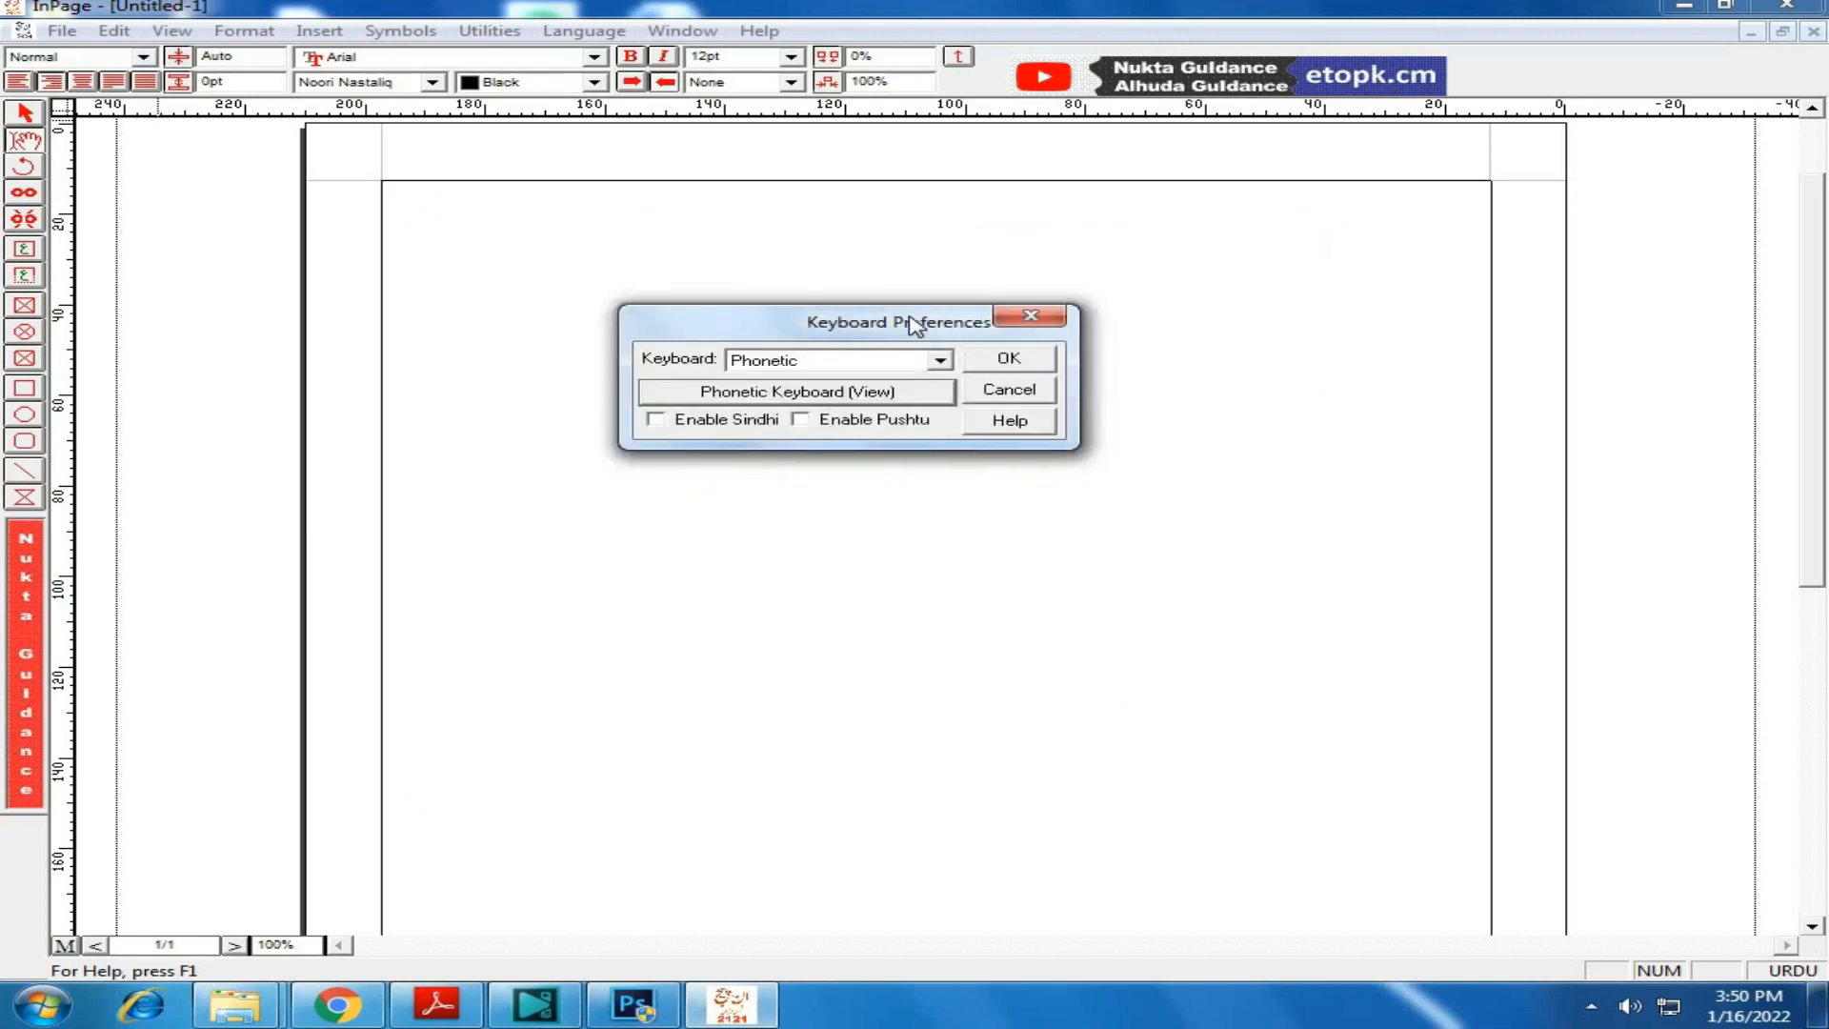
pyautogui.moveTo(915, 327); pyautogui.dragTo(1079, 317)
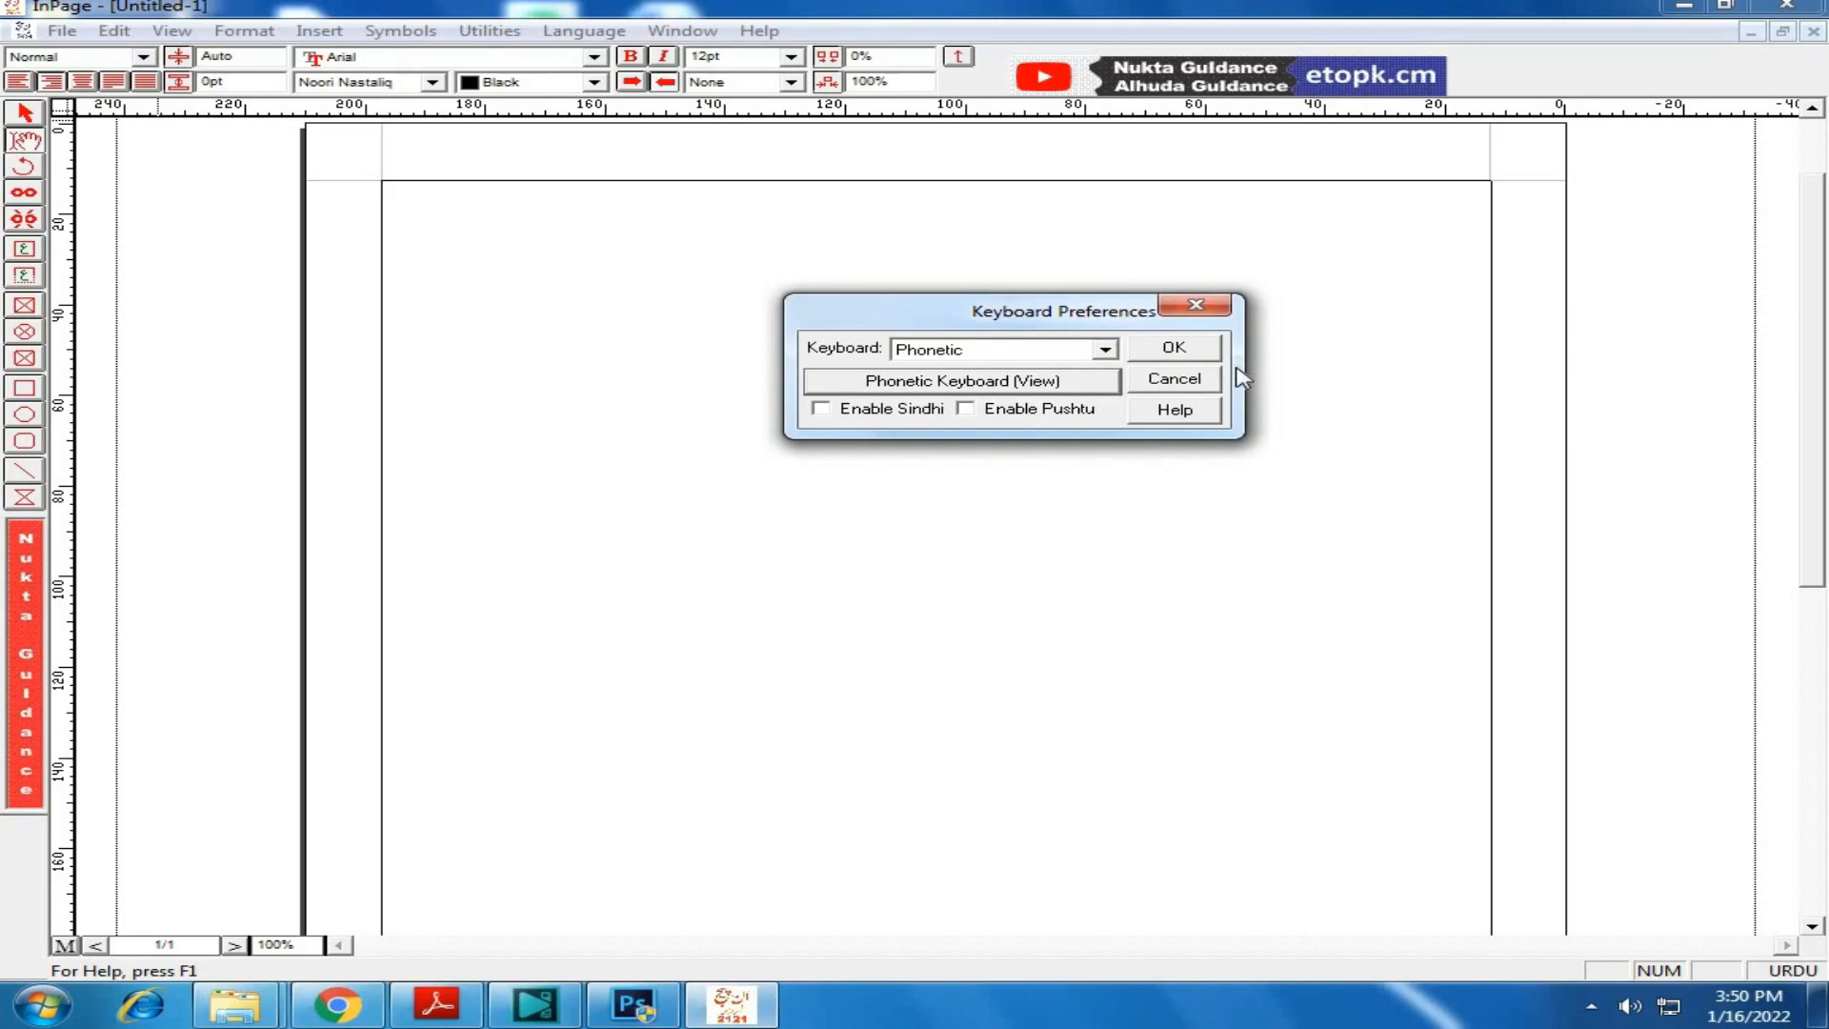
pyautogui.click(1054, 345)
pyautogui.click(1058, 349)
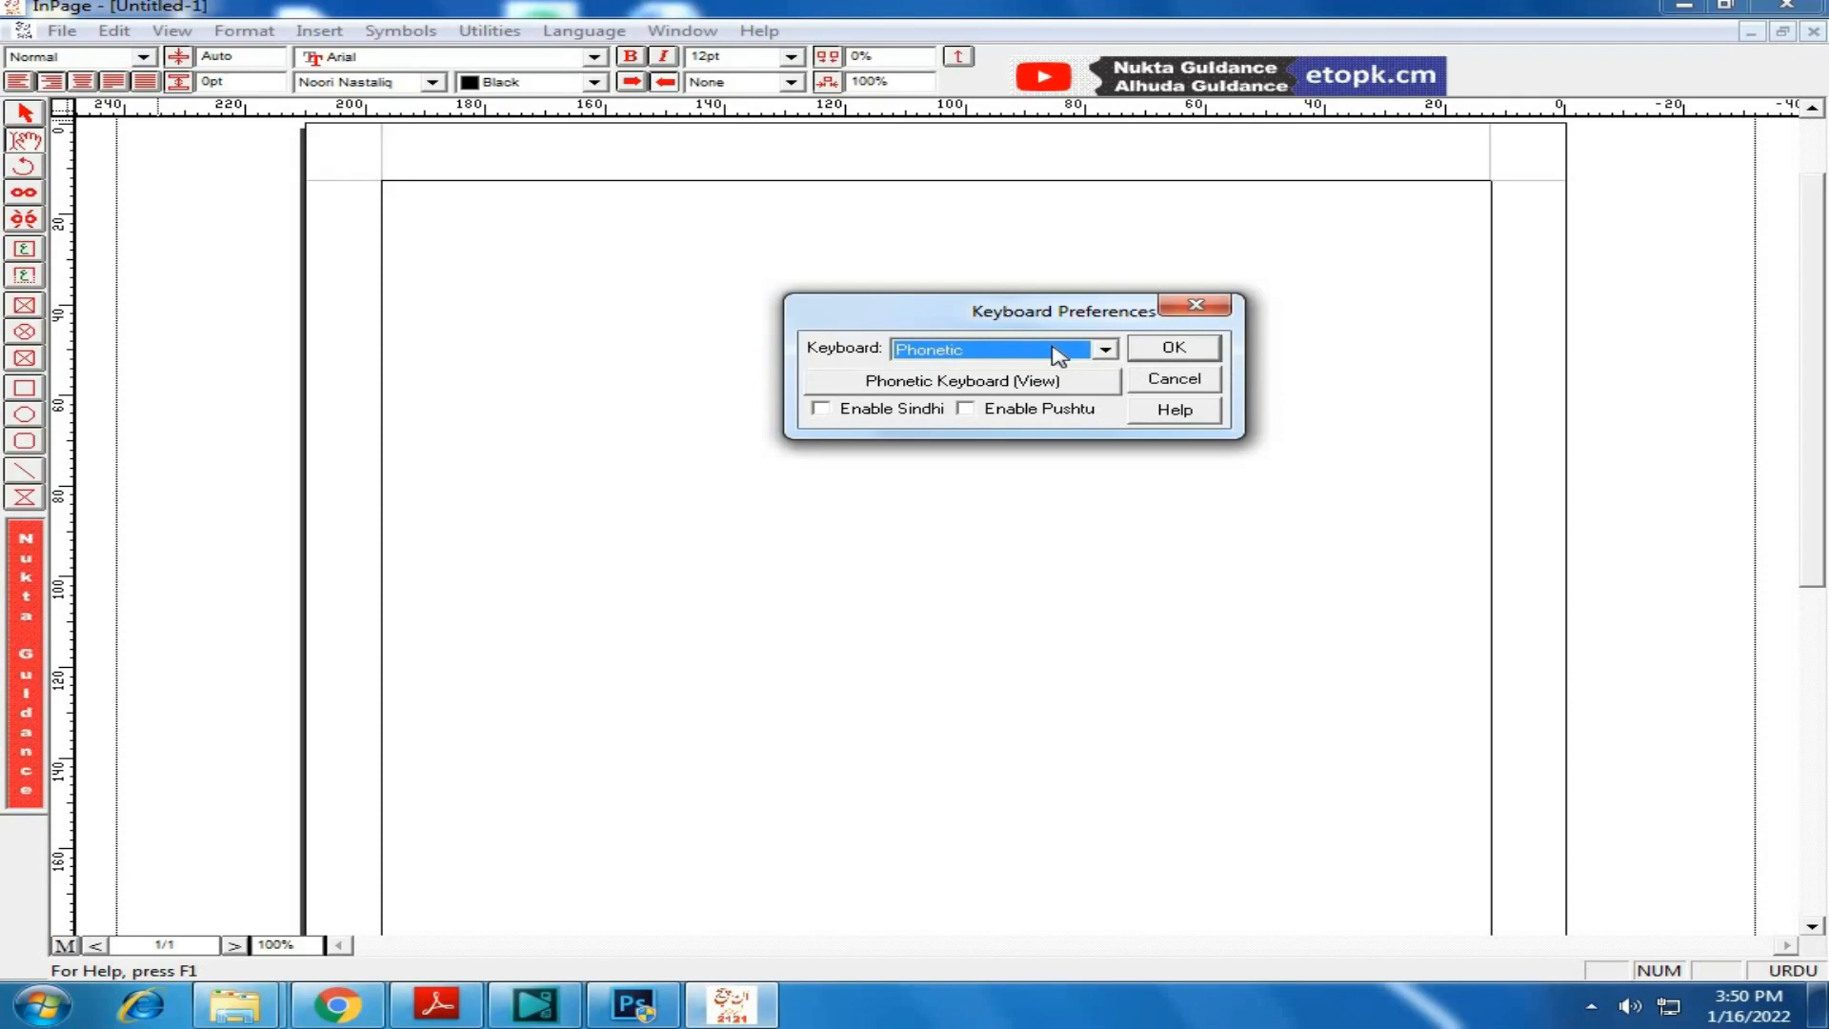
pyautogui.click(1171, 351)
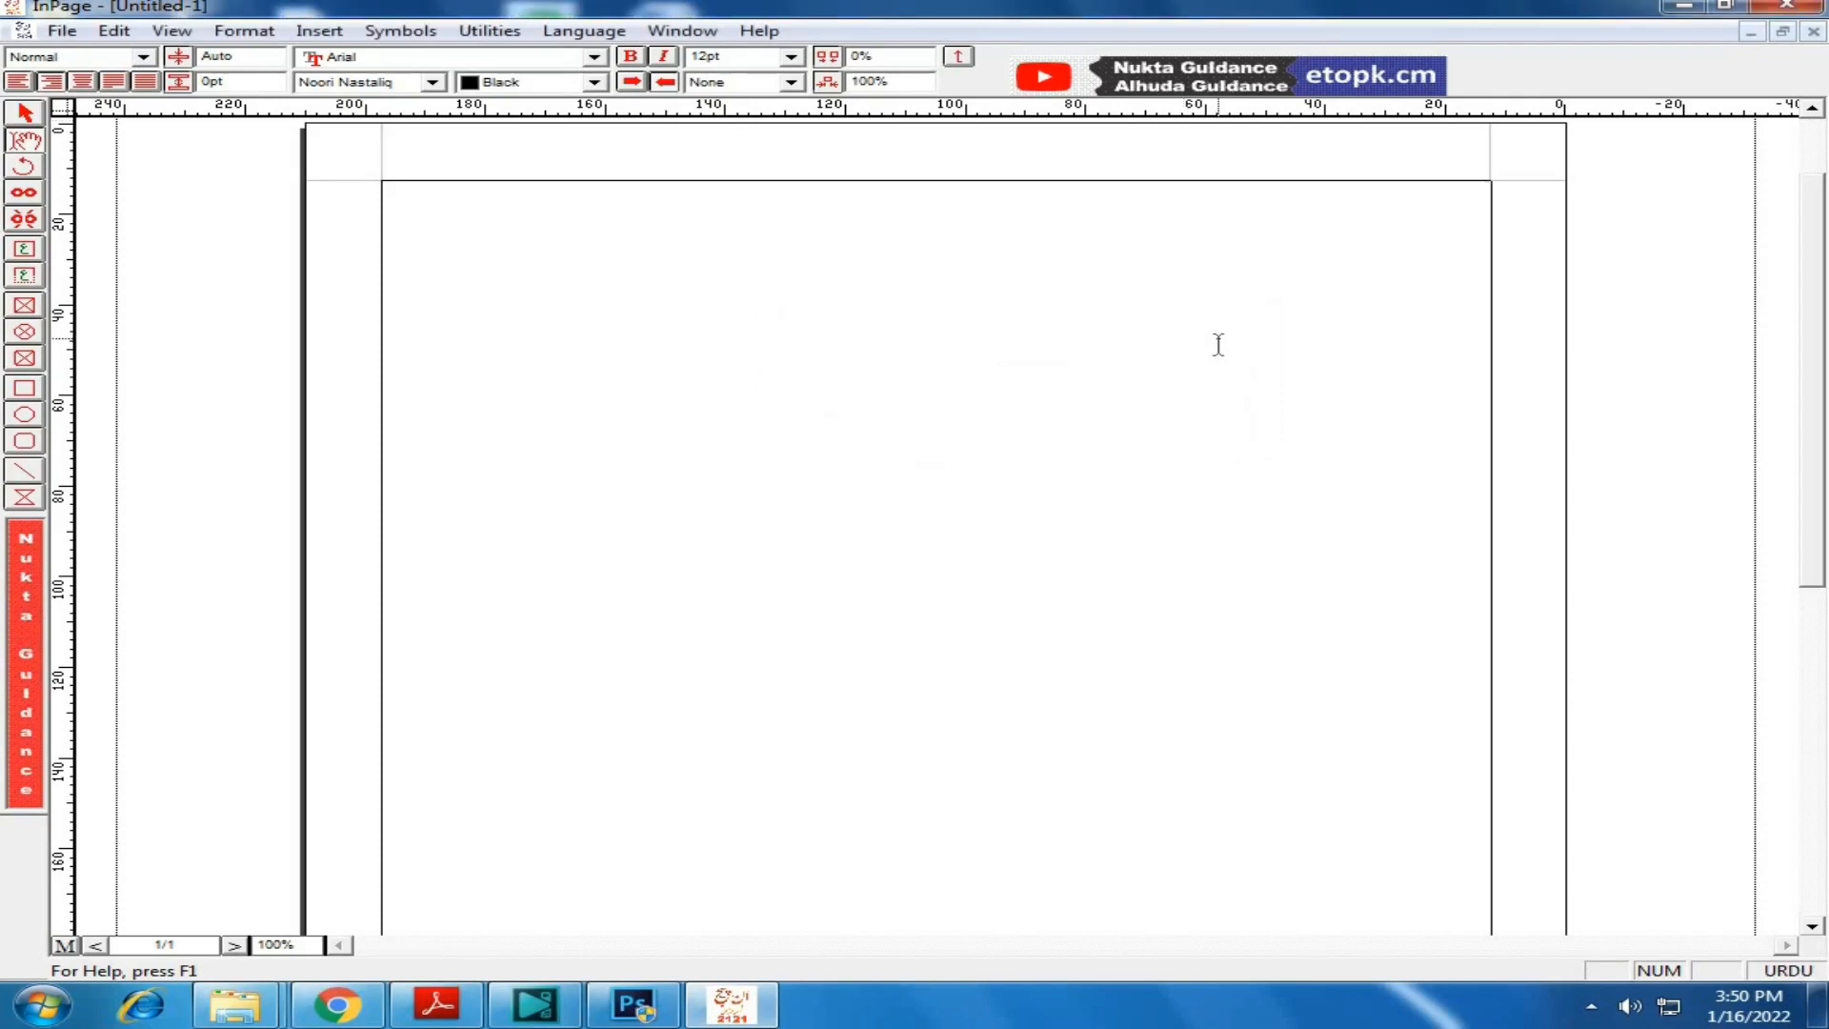
# Step: Remove the trial Urdu text and set the page zoom to 120%
pyautogui.write('اردو ٹائپنگ')
pyautogui.press('BackSpace')
pyautogui.press('BackSpace')
pyautogui.press('BackSpace')
pyautogui.press('BackSpace')
pyautogui.press('BackSpace')
pyautogui.press('BackSpace')
pyautogui.press('BackSpace')
pyautogui.press('BackSpace')
pyautogui.press('BackSpace')
pyautogui.press('BackSpace')
pyautogui.press('BackSpace')
pyautogui.press('BackSpace')
pyautogui.moveTo(272, 944); pyautogui.dragTo(240, 943)
pyautogui.write('12')
pyautogui.press('Return')
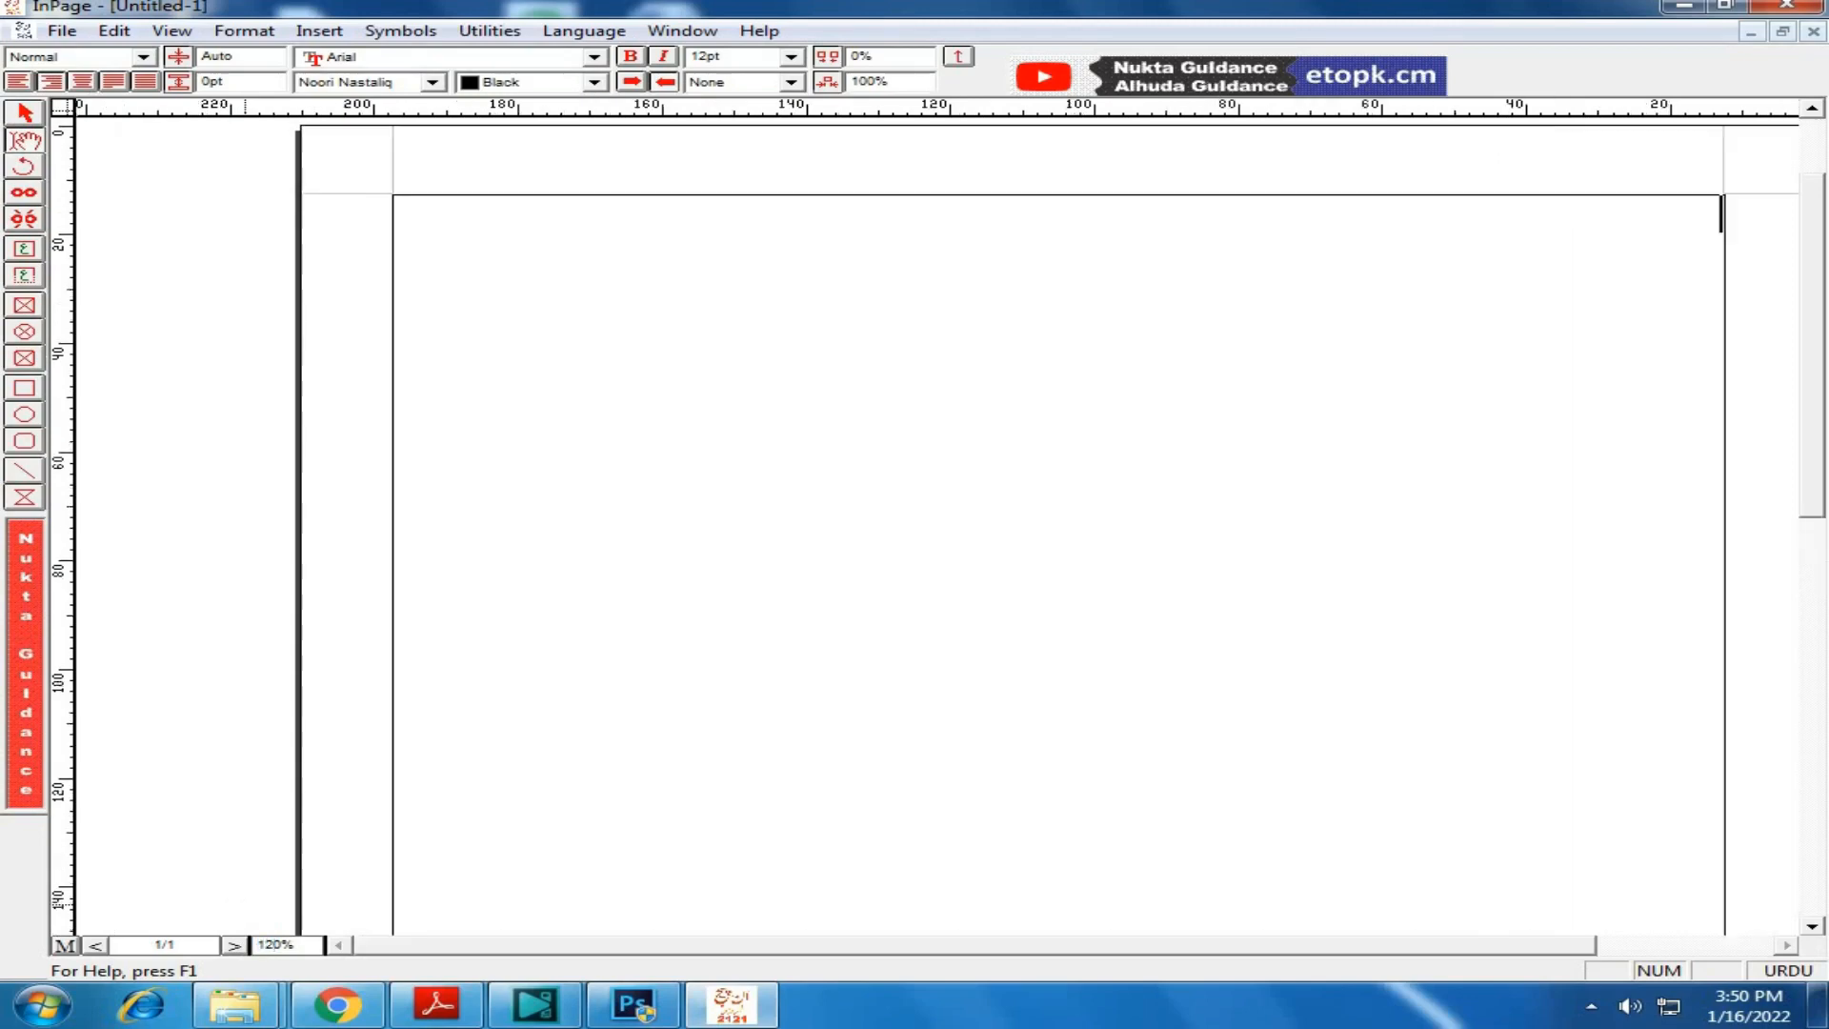
# Step: Type the English sentence stating the writer's name, then switch input back to Urdu
pyautogui.moveTo(473, 952); pyautogui.dragTo(636, 953)
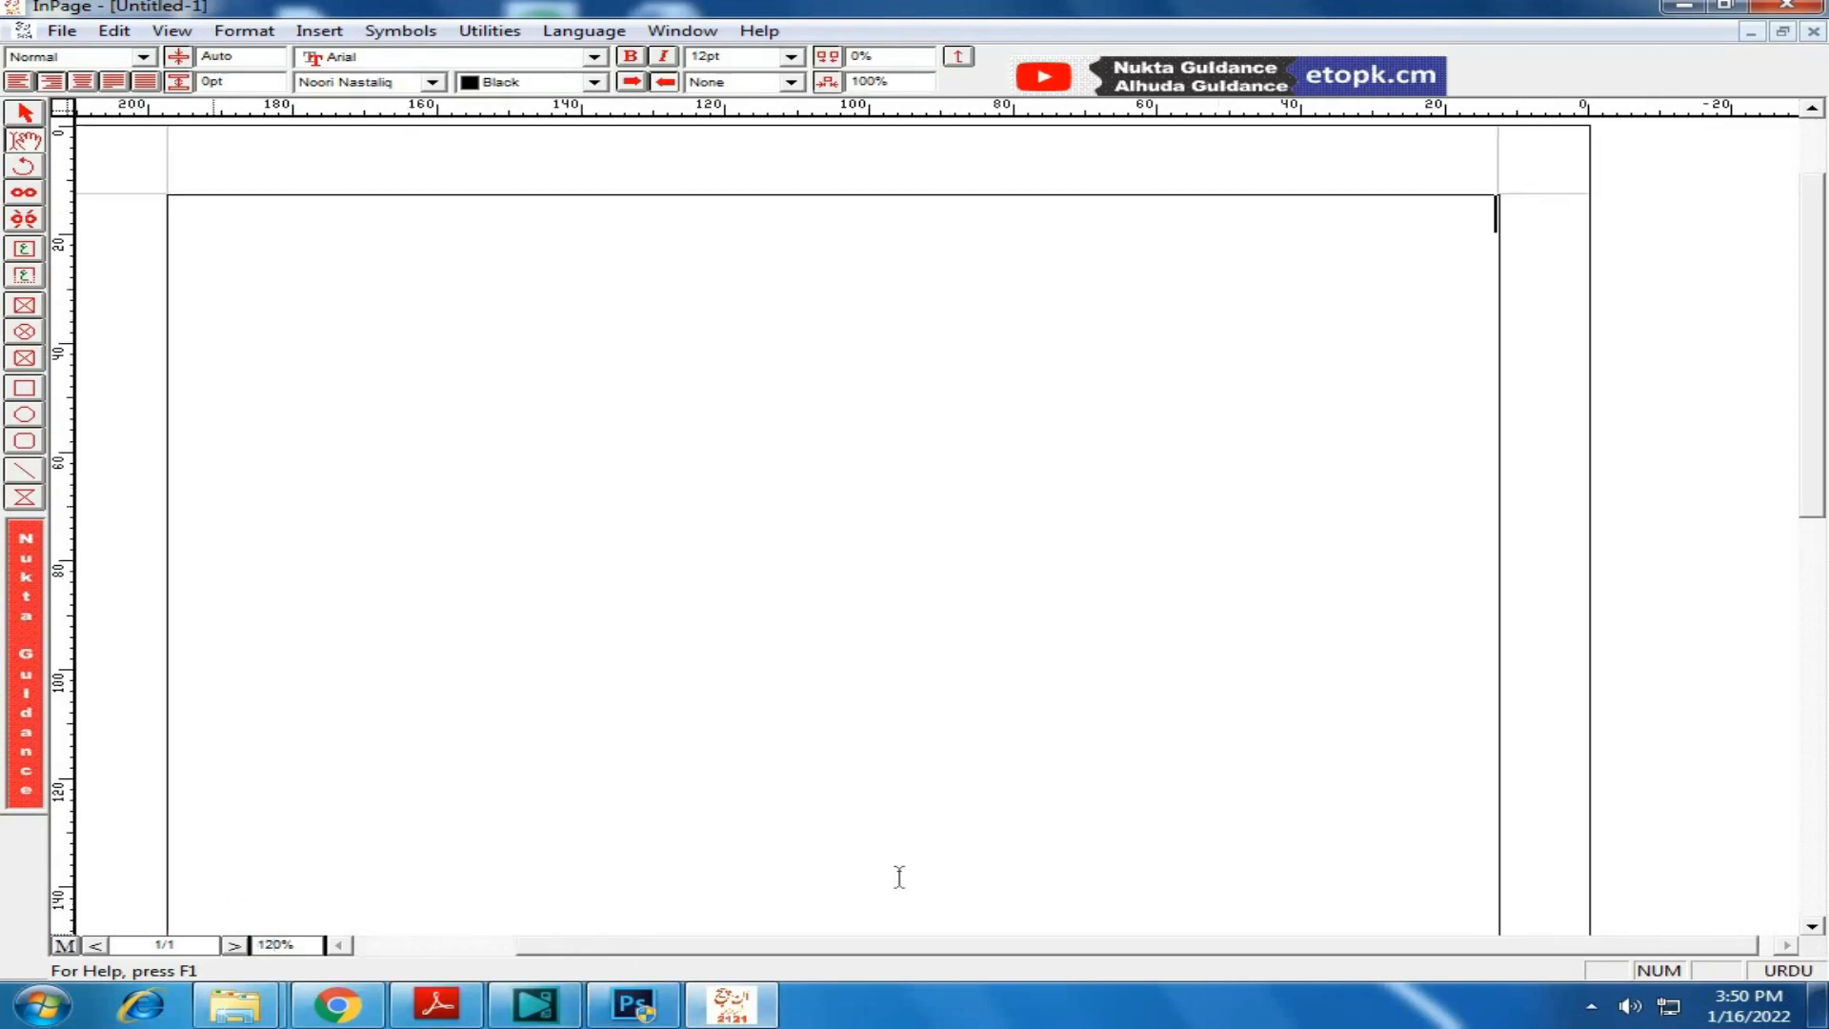
pyautogui.click(1778, 973)
pyautogui.write('My ')
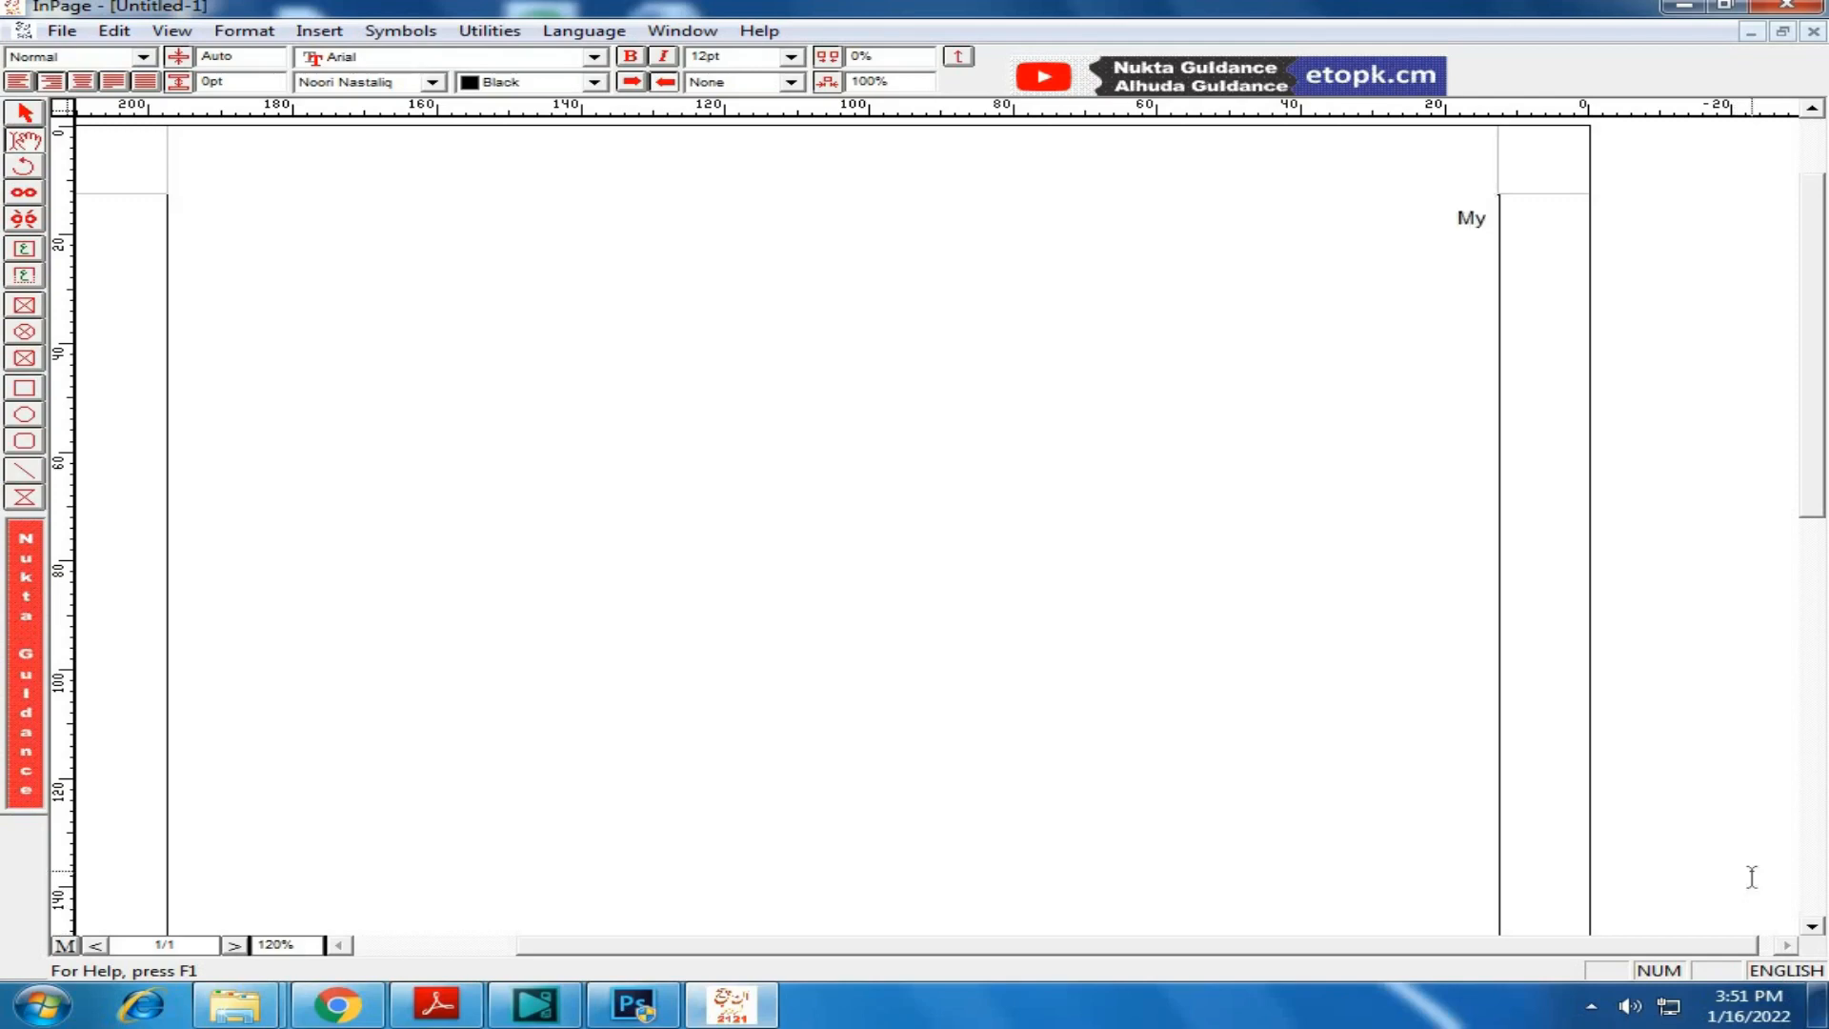
pyautogui.write(' Name is')
pyautogui.press('BackSpace')
pyautogui.press('BackSpace')
pyautogui.press('BackSpace')
pyautogui.press('BackSpace')
pyautogui.press('BackSpace')
pyautogui.press('BackSpace')
pyautogui.press('BackSpace')
pyautogui.press('BackSpace')
pyautogui.press('BackSpace')
pyautogui.press('BackSpace')
pyautogui.press('BackSpace')
pyautogui.write('My name is Bilal')
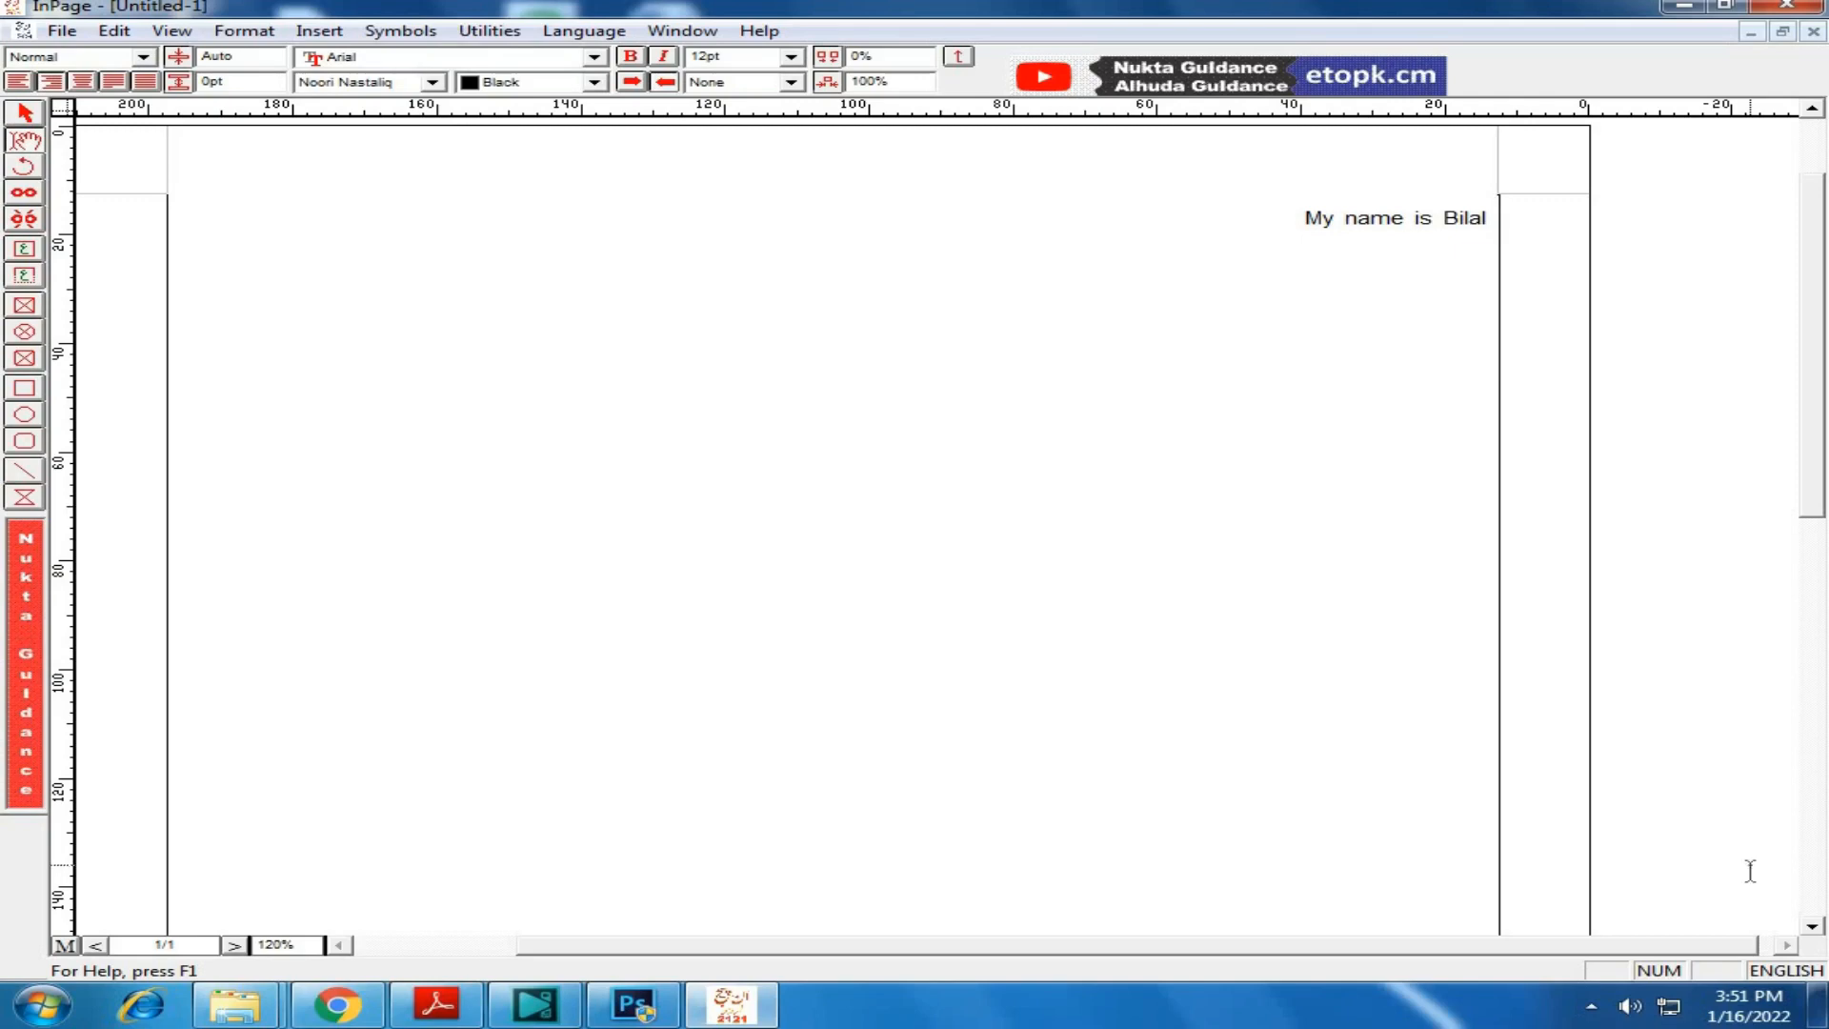
pyautogui.hotkey('ctrl', 'space')
# Step: Type the Urdu passage giving the writer's name, home in Karachi and cold weather, then leave the text frame
pyautogui.write('میرا نام')
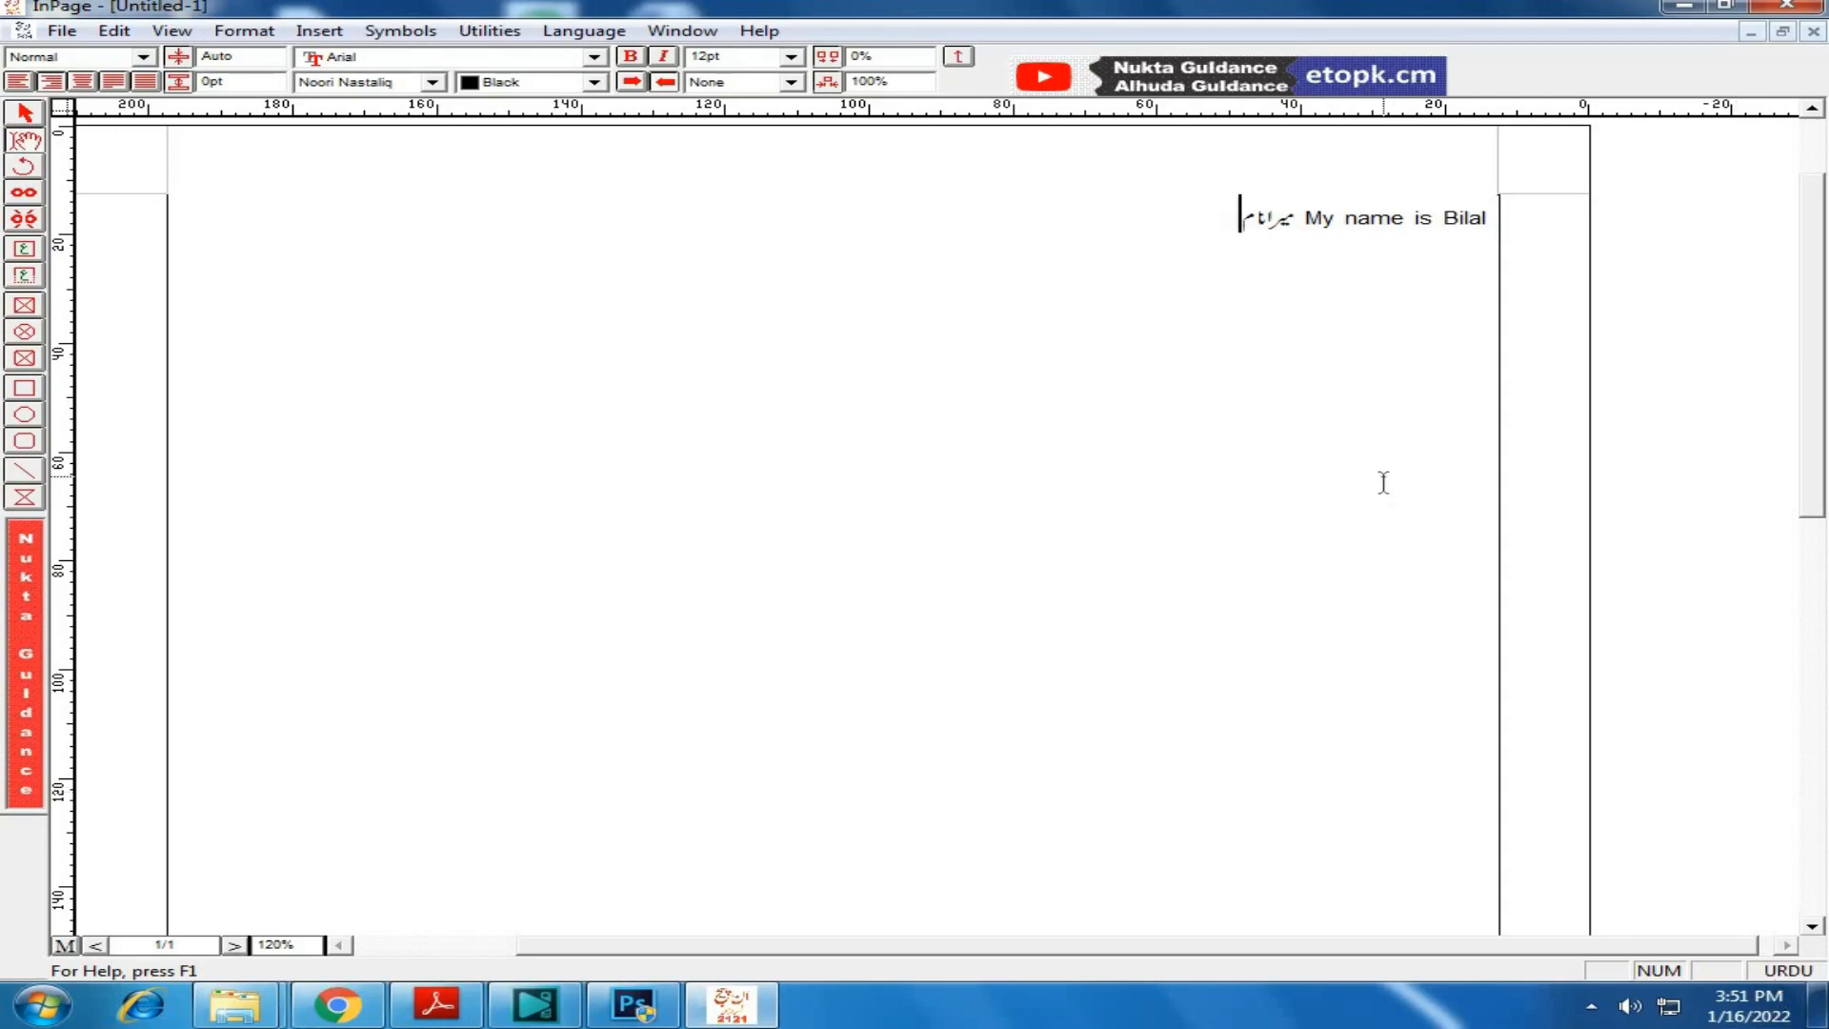
pyautogui.write(' بلال ہے')
pyautogui.write('اور')
pyautogui.write(' میں کراچی م')
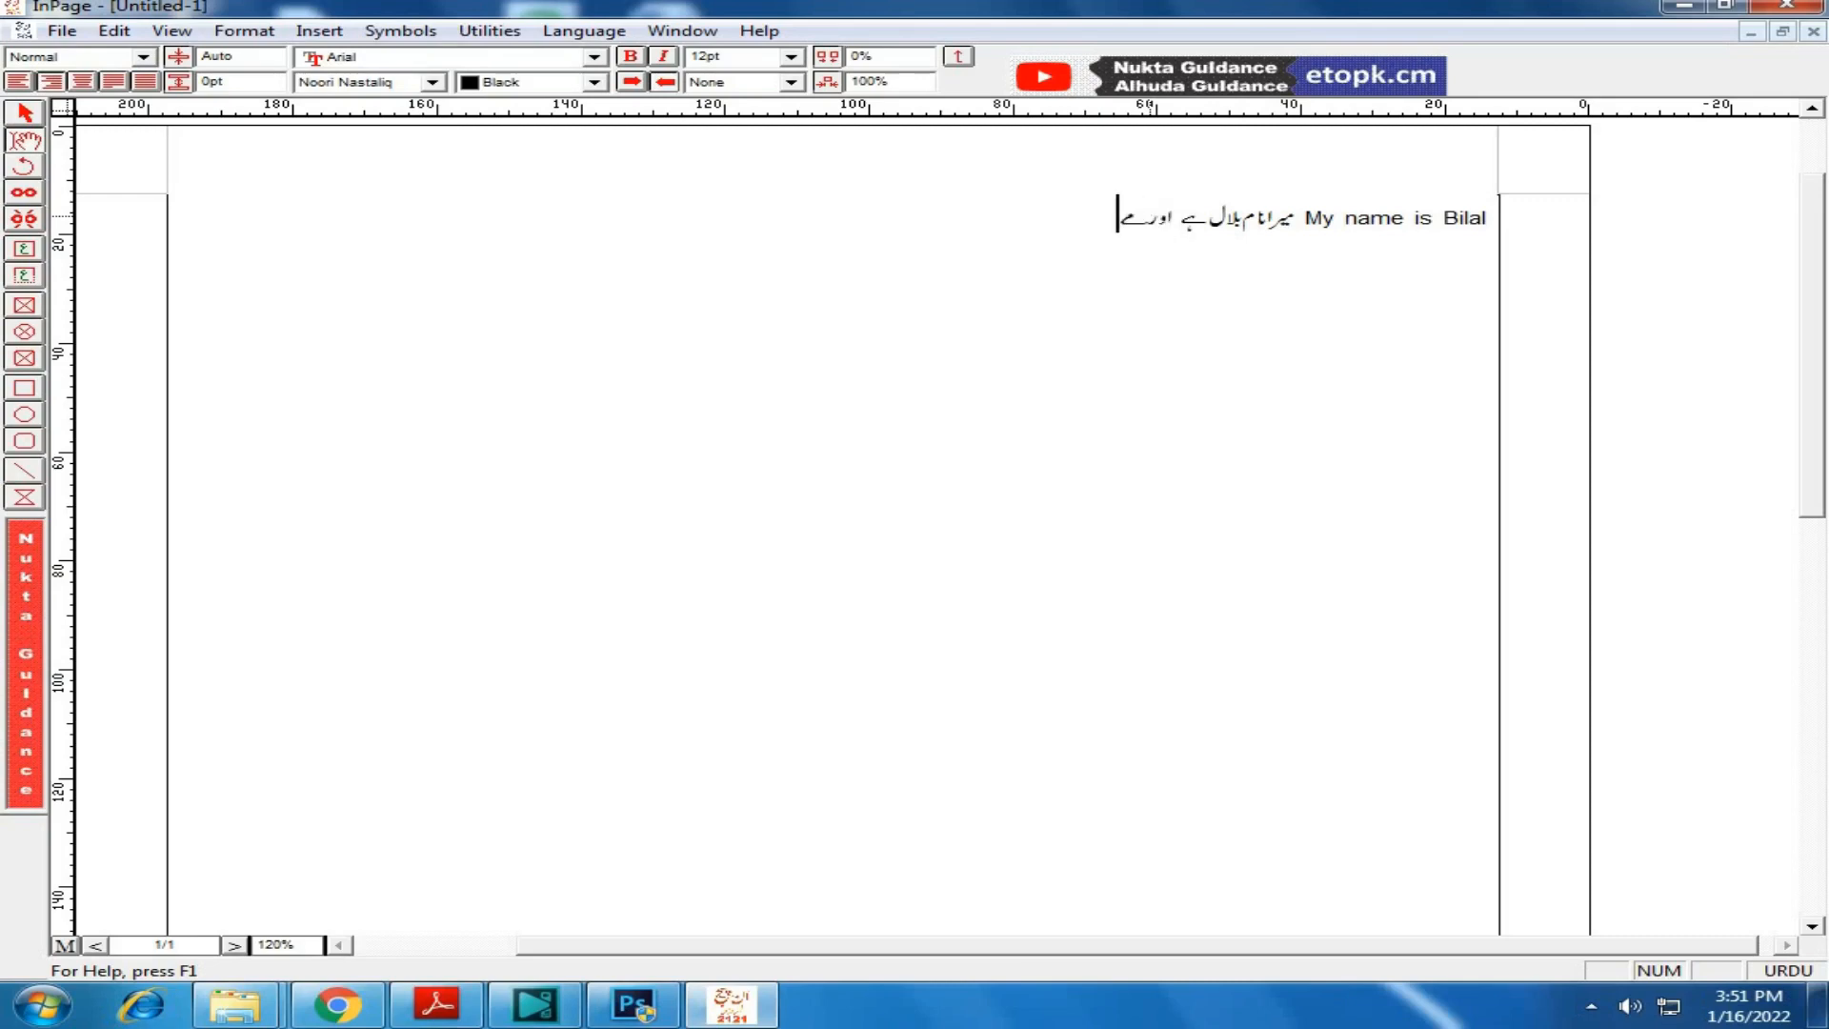
pyautogui.write('یں رہتاہوں')
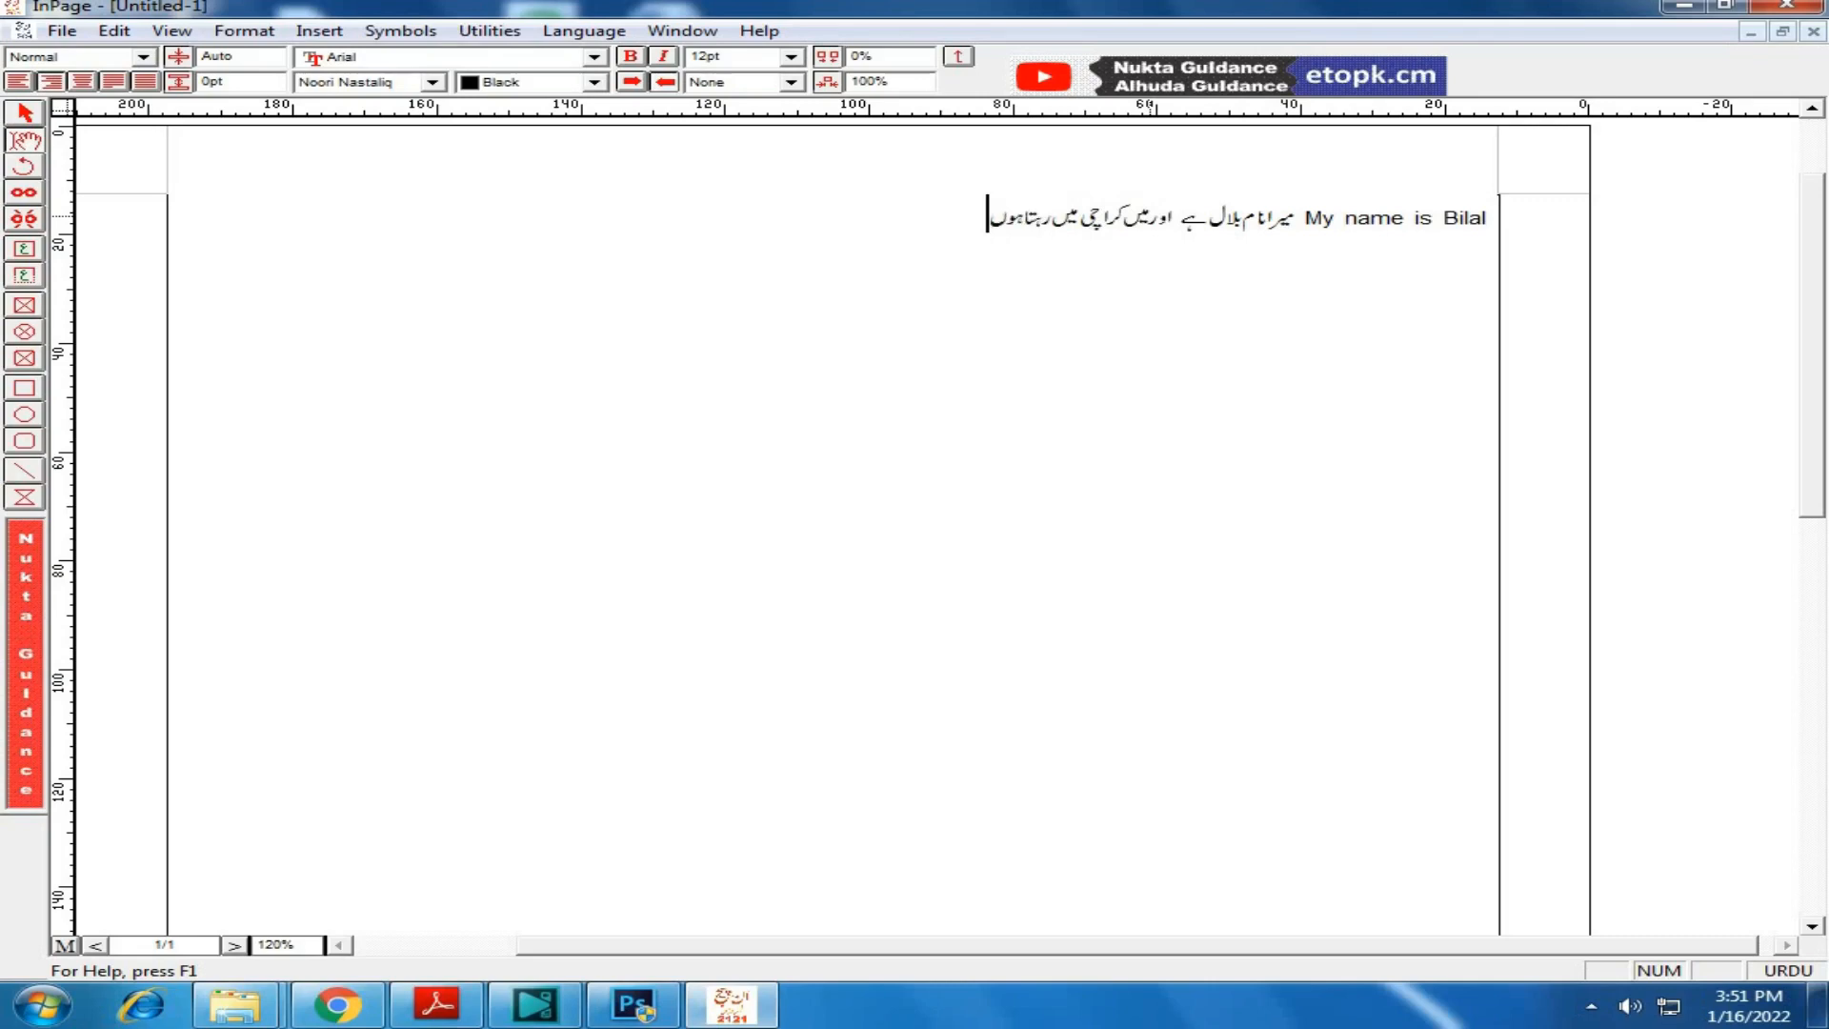
pyautogui.write(' کراچی کاموسم آج کل')
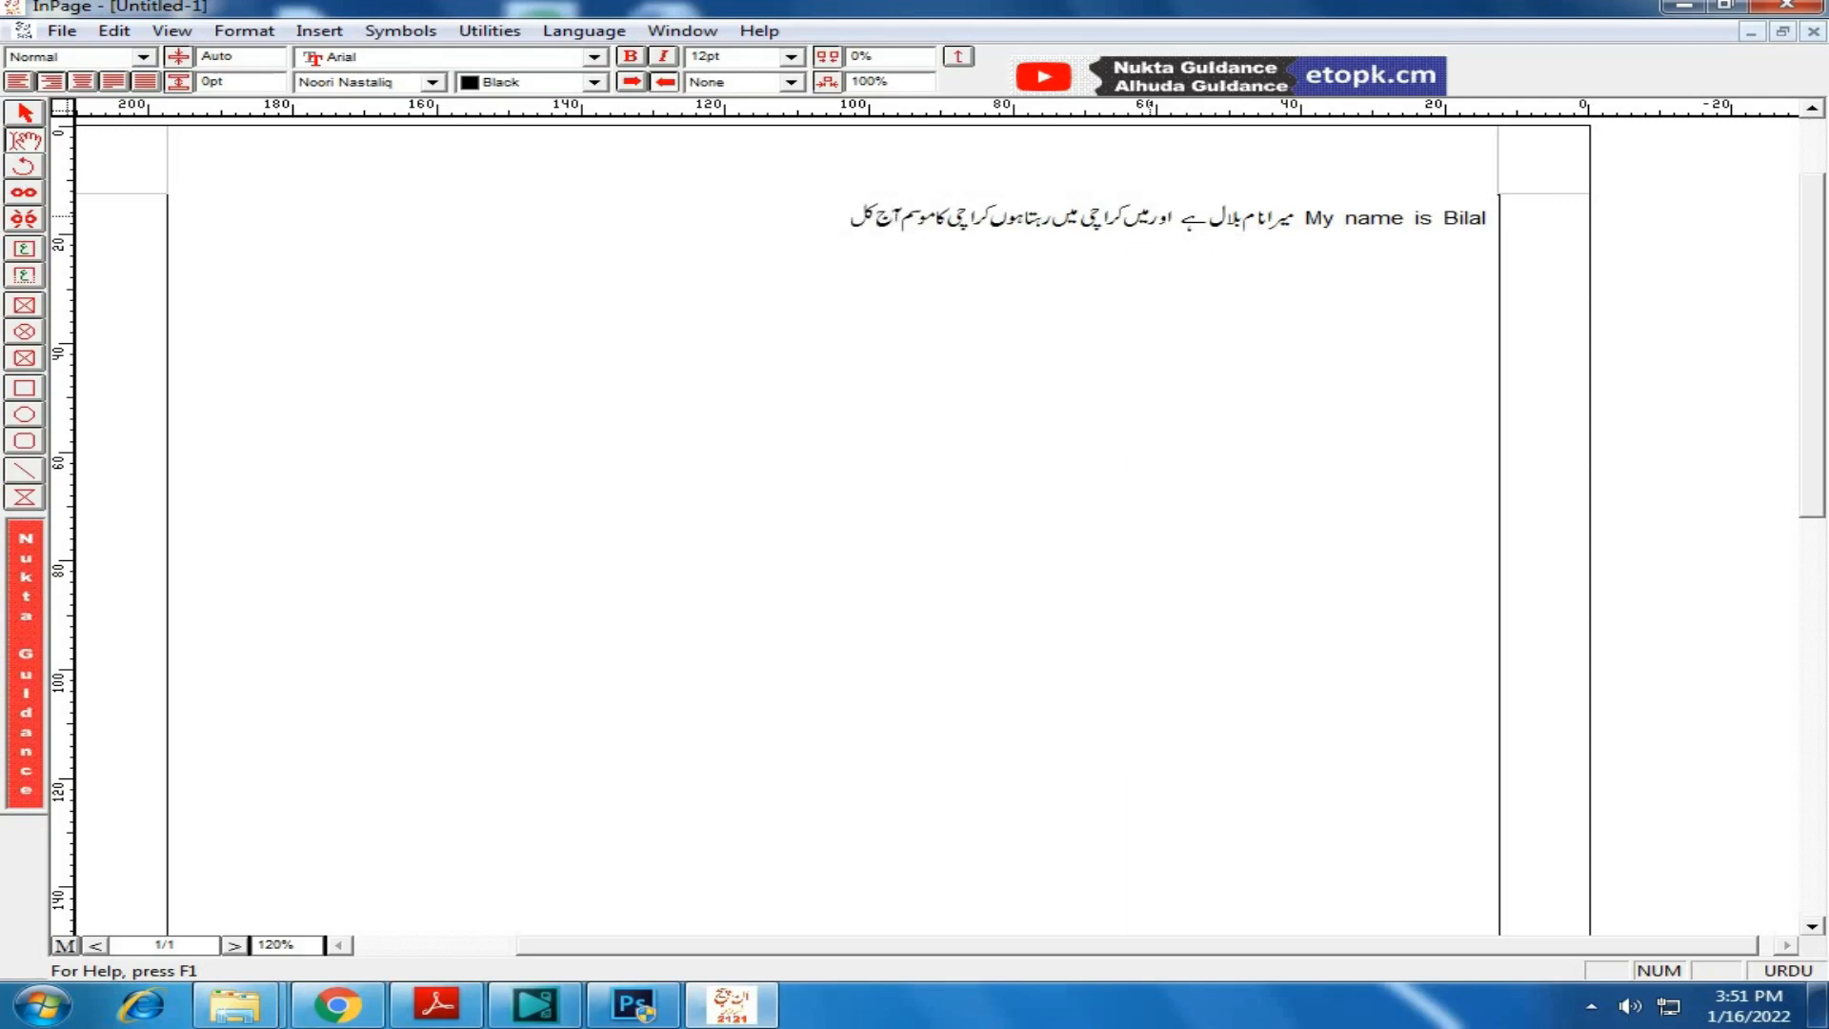
pyautogui.write(' بہت گھنڈا ہے')
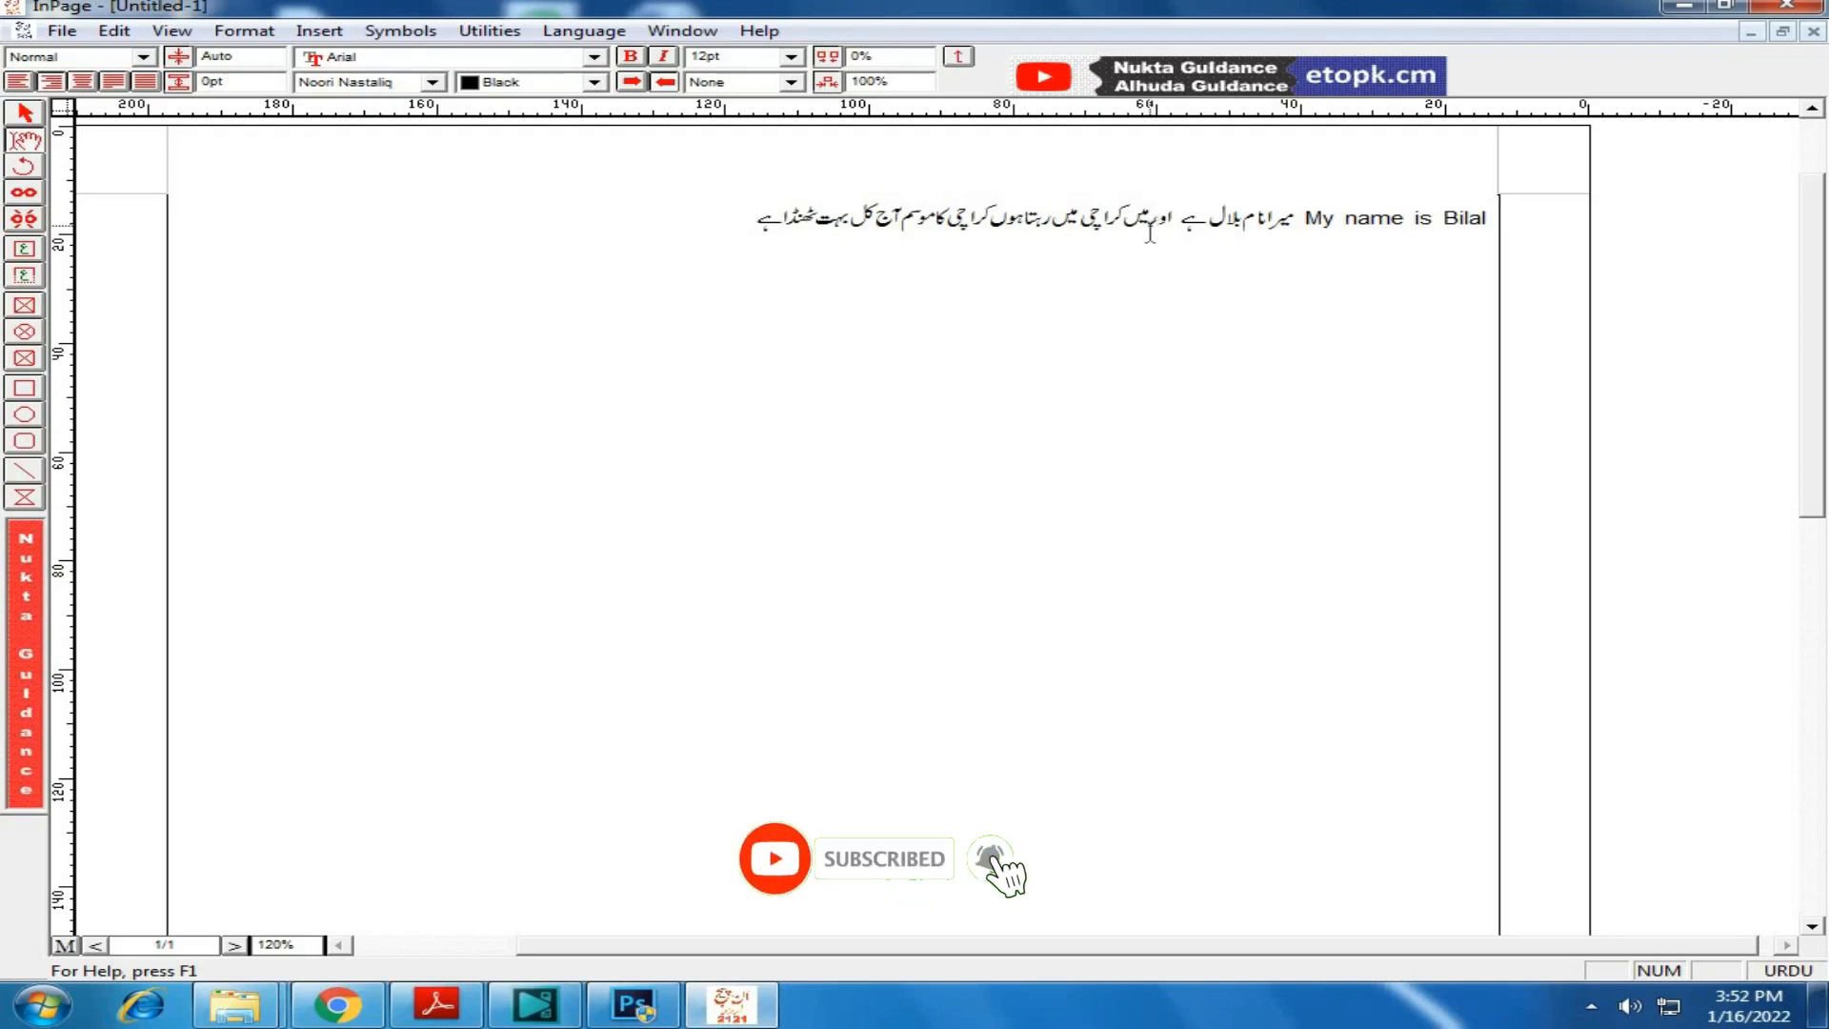
pyautogui.moveTo(719, 221); pyautogui.dragTo(1286, 273)
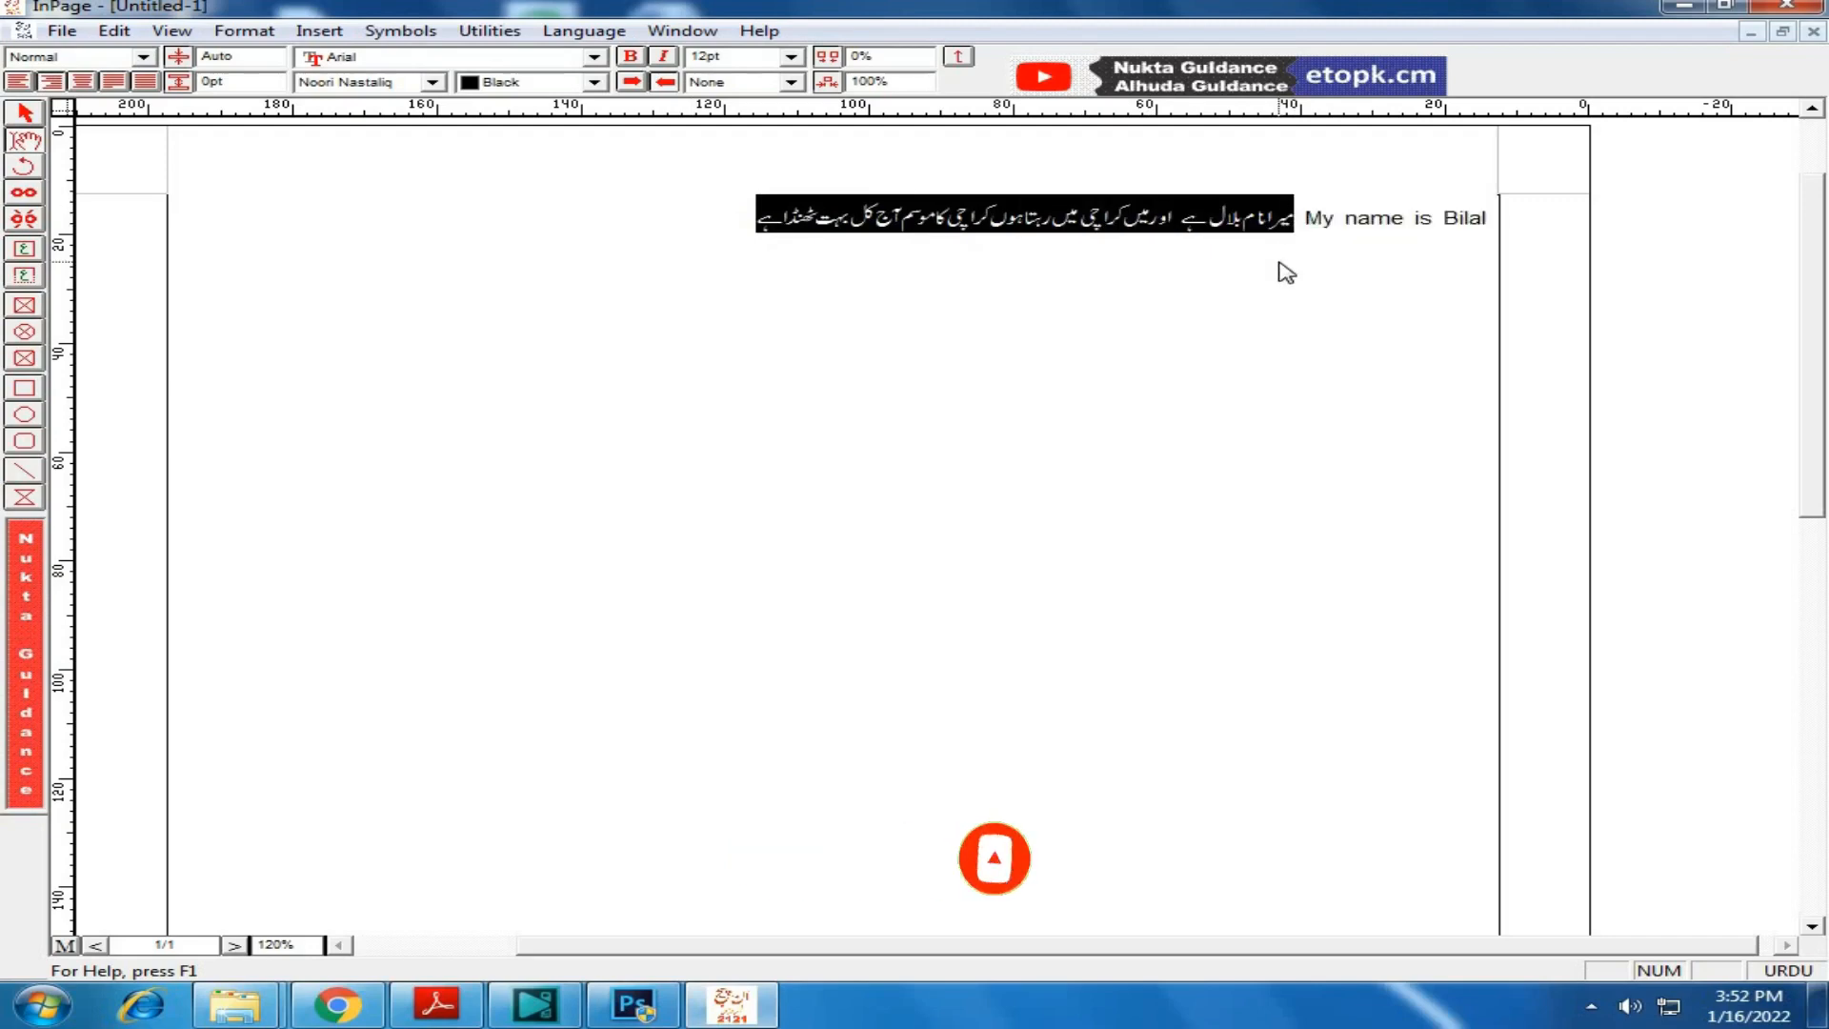
pyautogui.click(1280, 270)
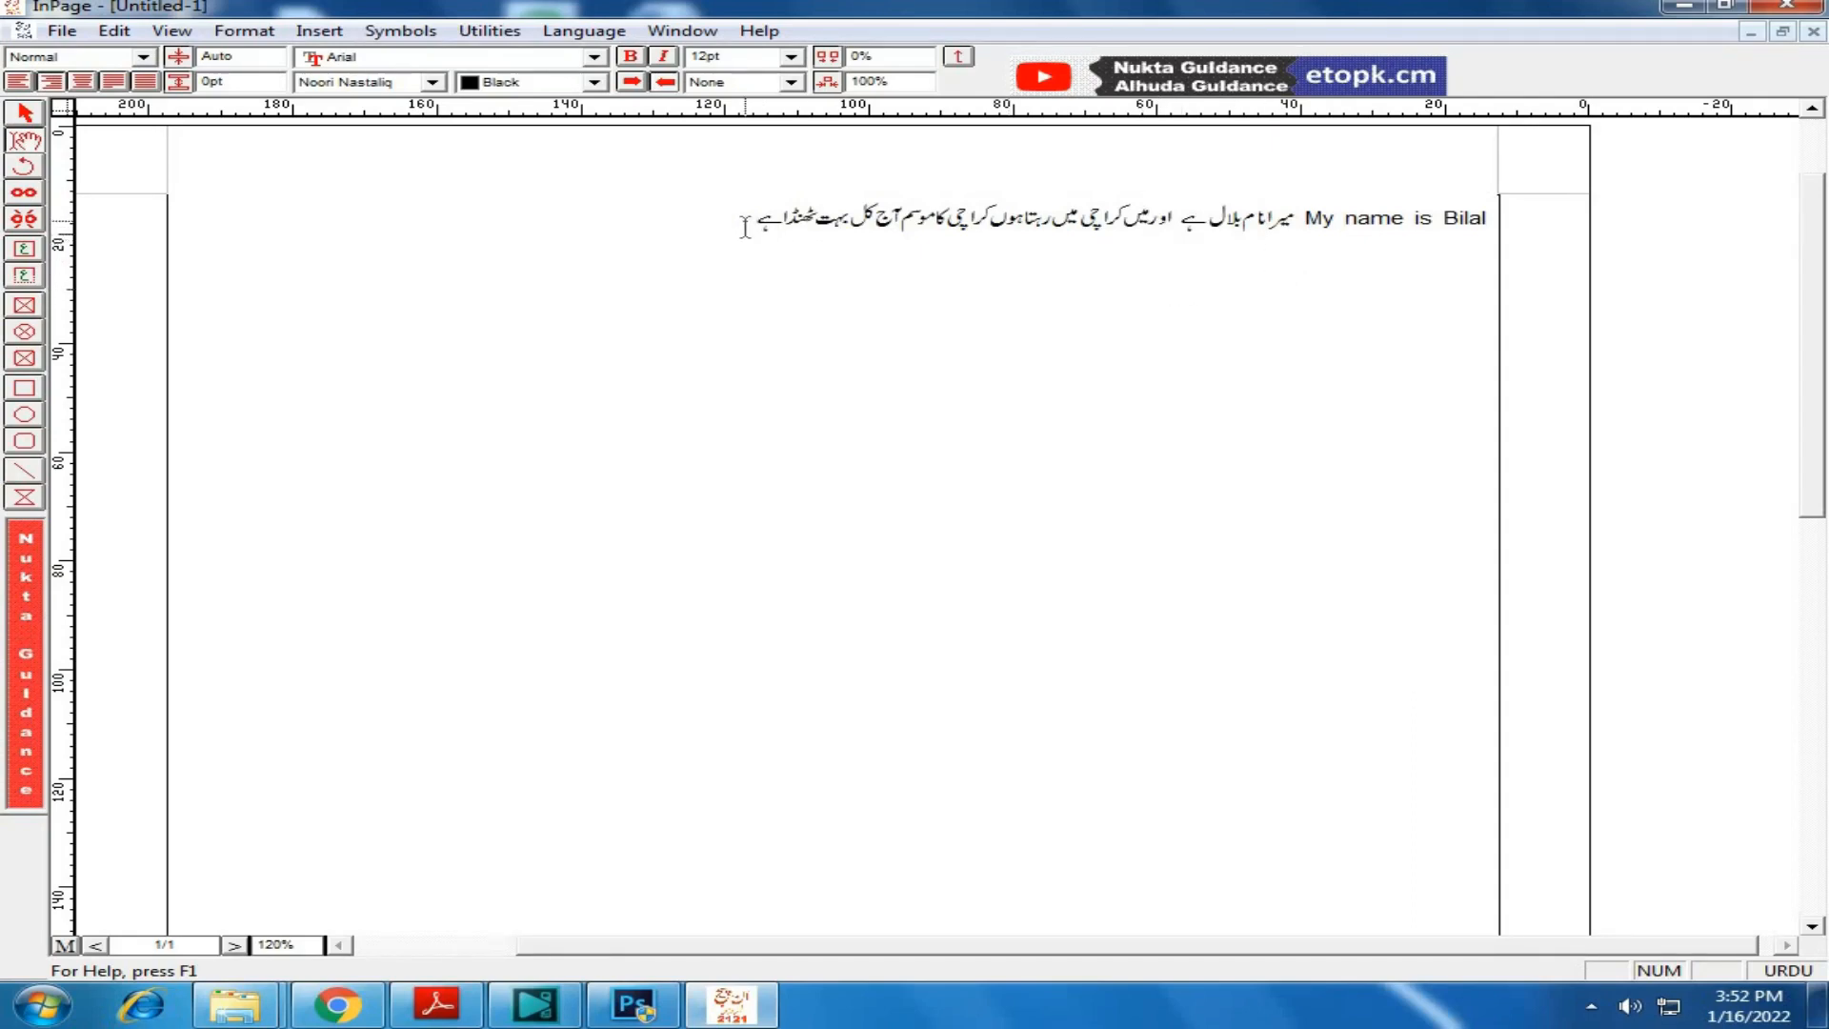
pyautogui.moveTo(752, 218); pyautogui.dragTo(1301, 241)
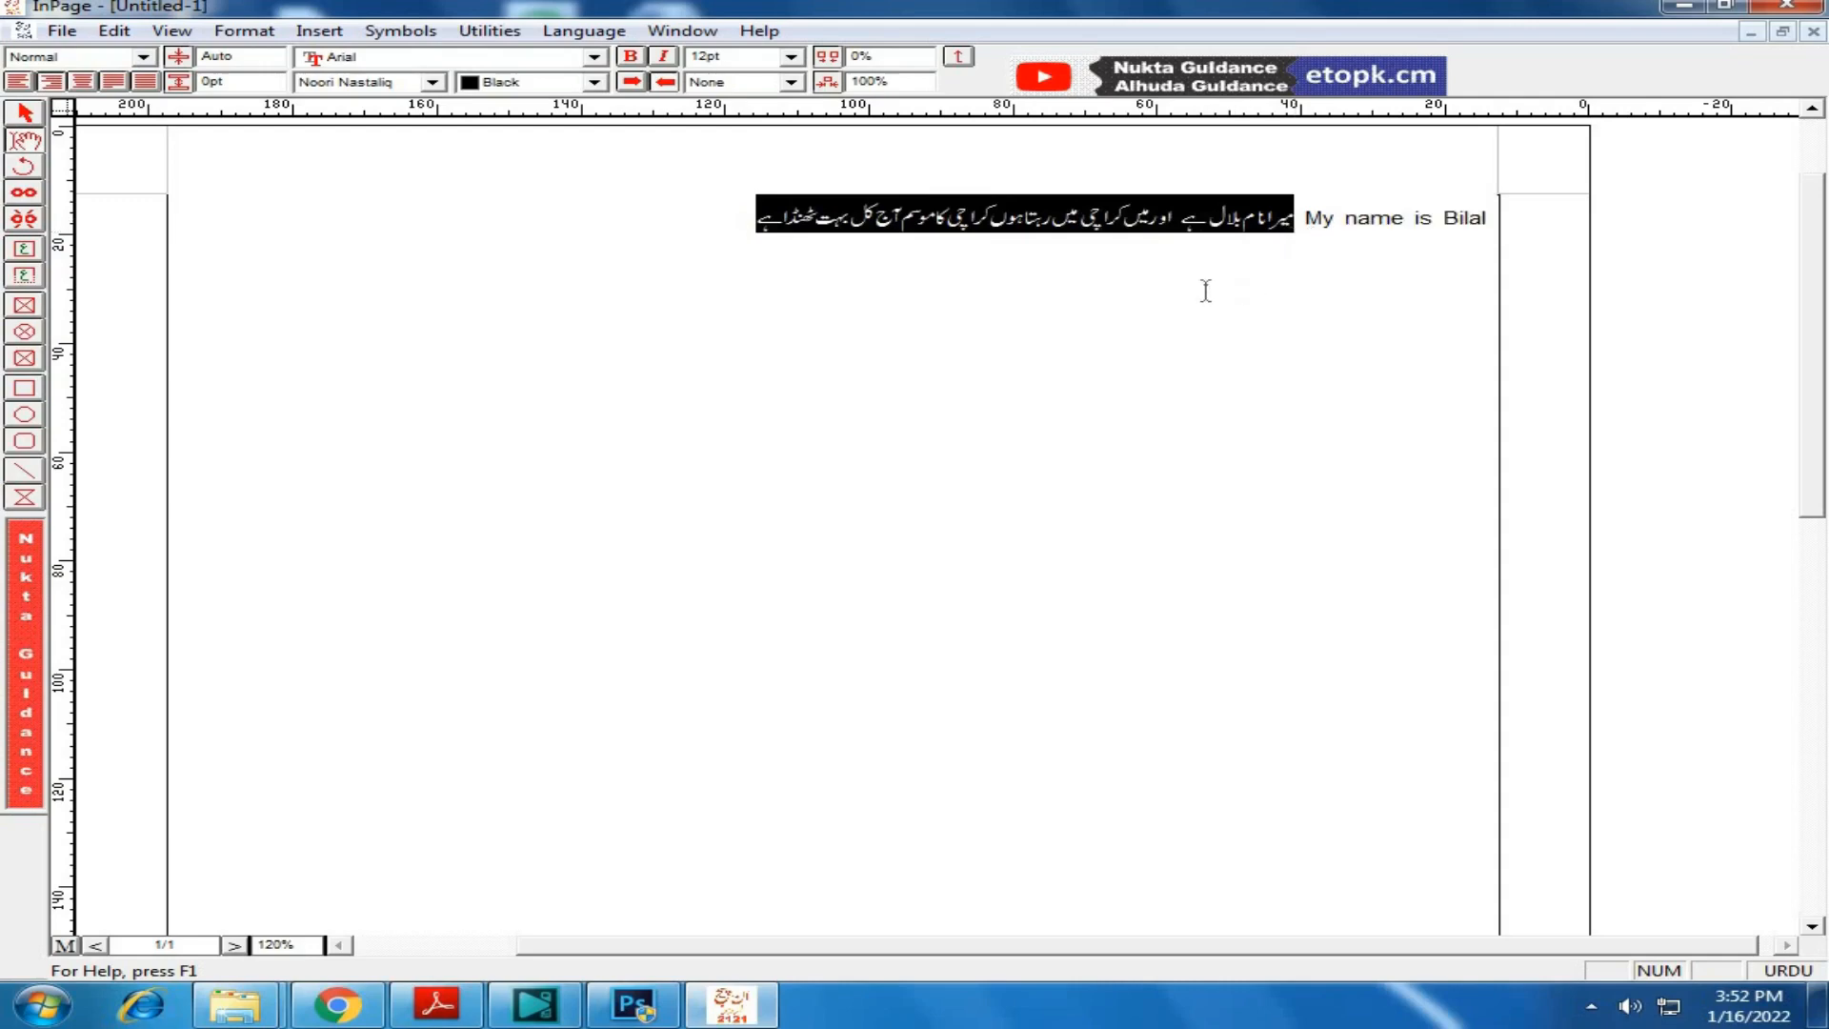
pyautogui.click(1241, 292)
pyautogui.click(762, 347)
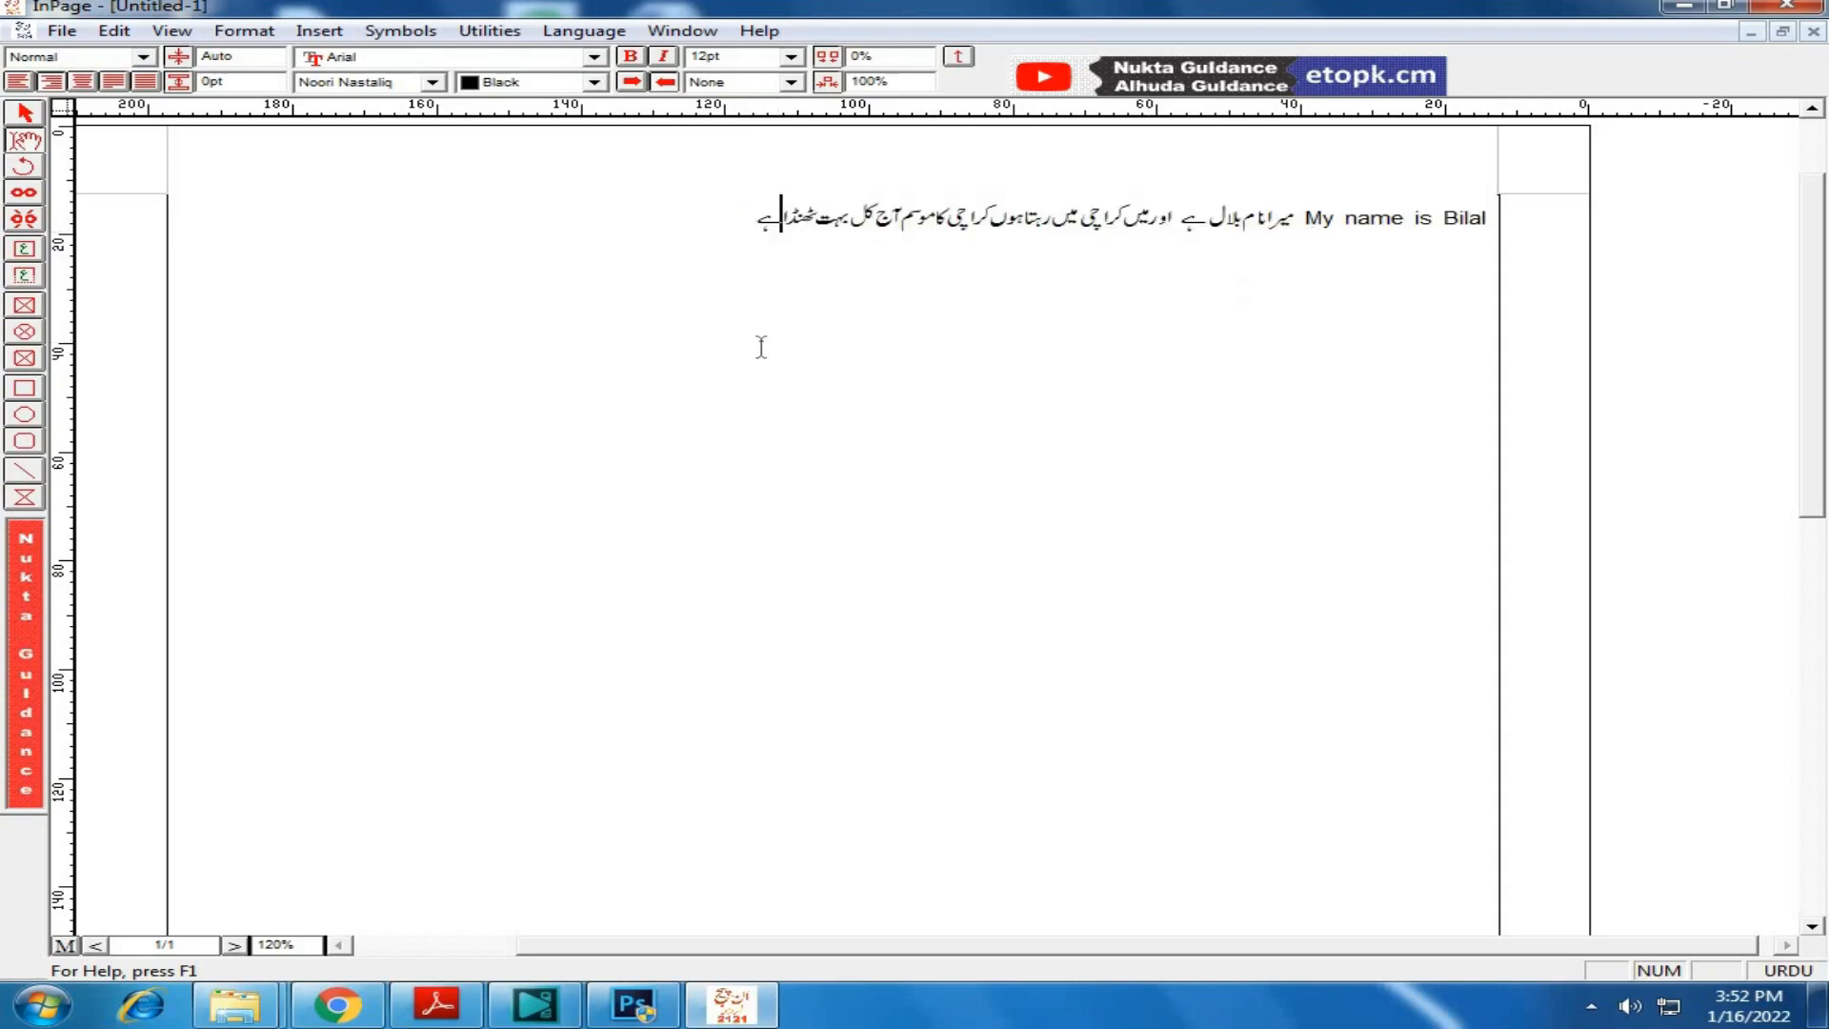
pyautogui.click(34, 122)
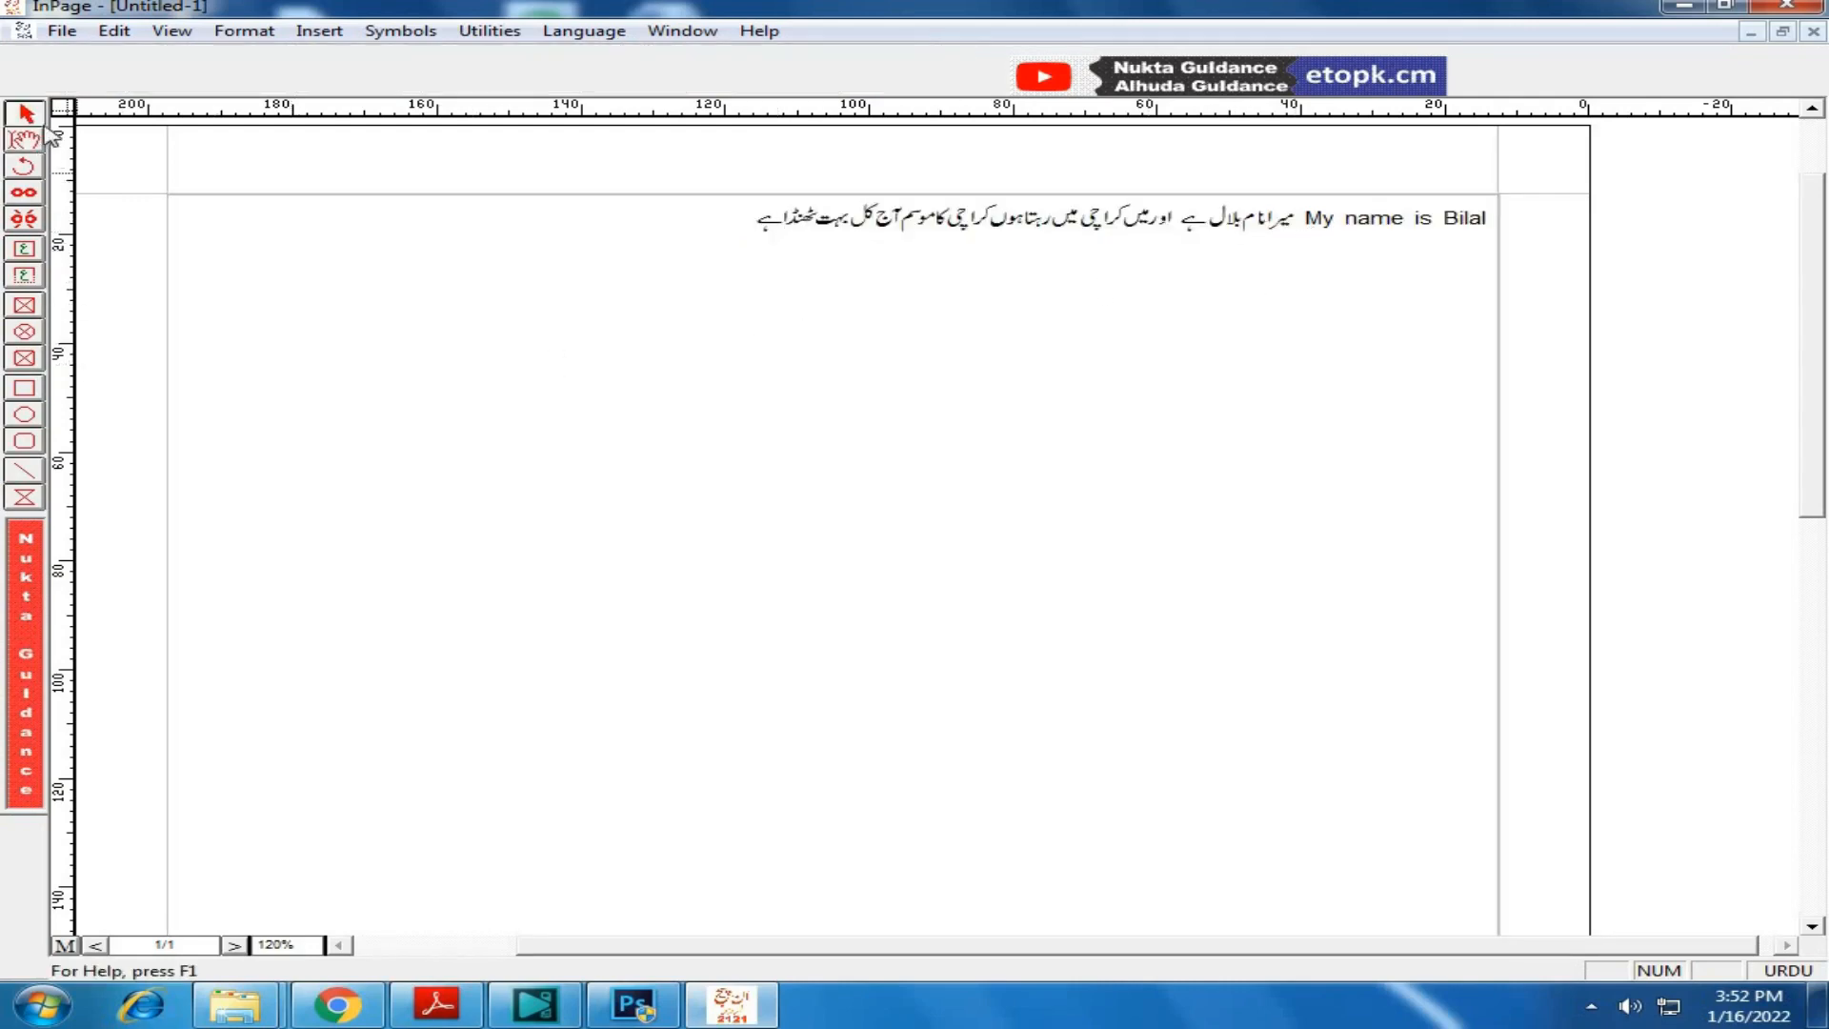
# Step: Draw a wide rectangle below the text, reposition it, then delete it
pyautogui.click(29, 391)
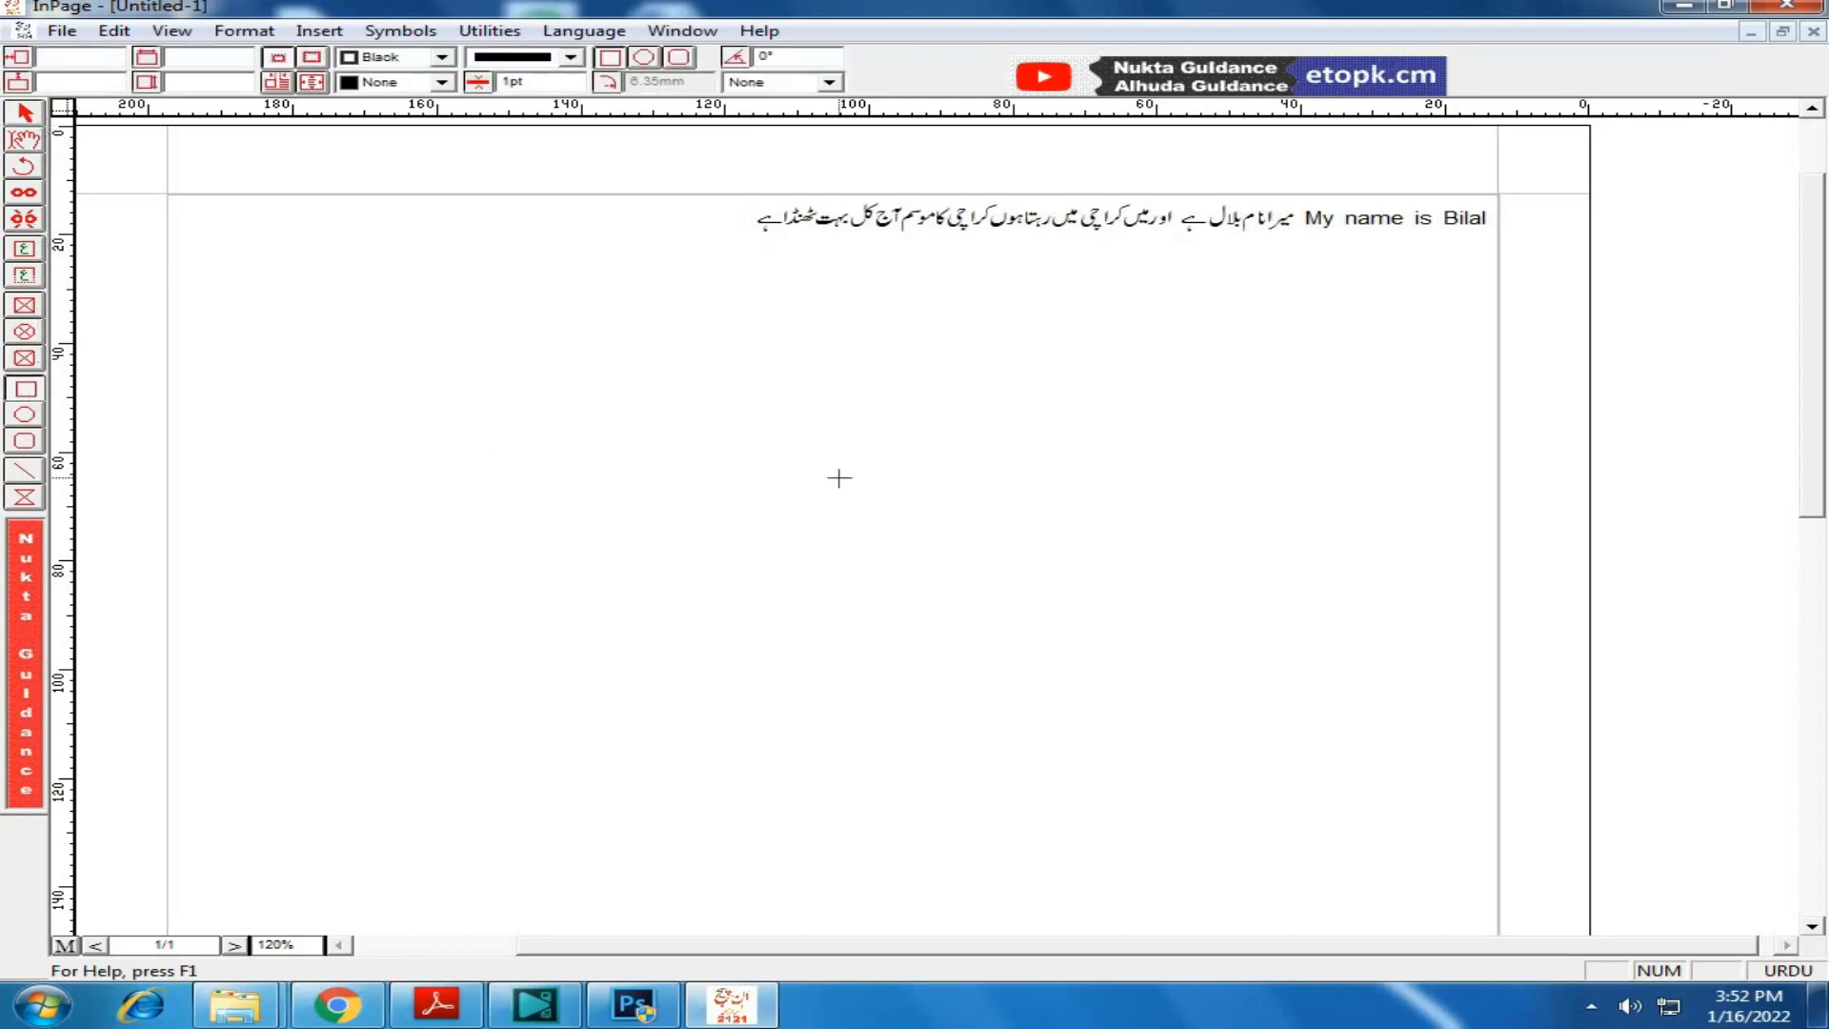
pyautogui.moveTo(503, 398); pyautogui.dragTo(1176, 583)
pyautogui.click(25, 113)
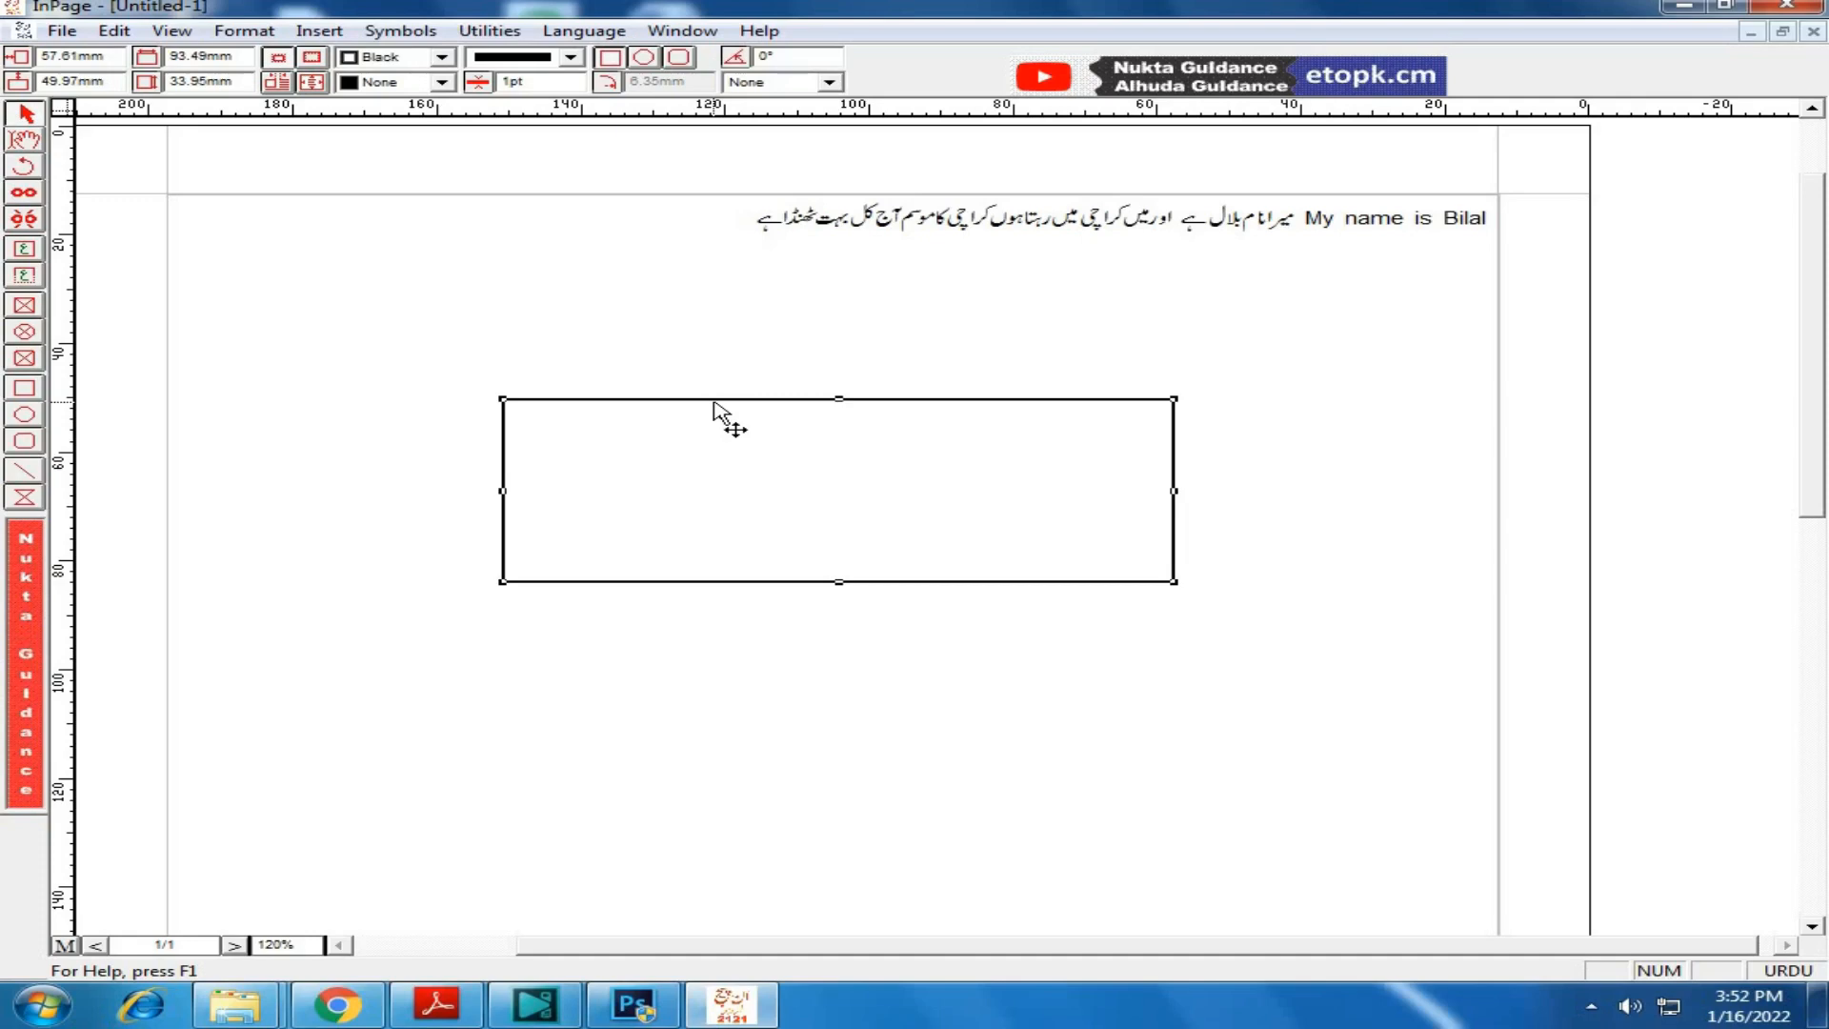
pyautogui.moveTo(575, 296); pyautogui.dragTo(948, 433)
pyautogui.click(762, 369)
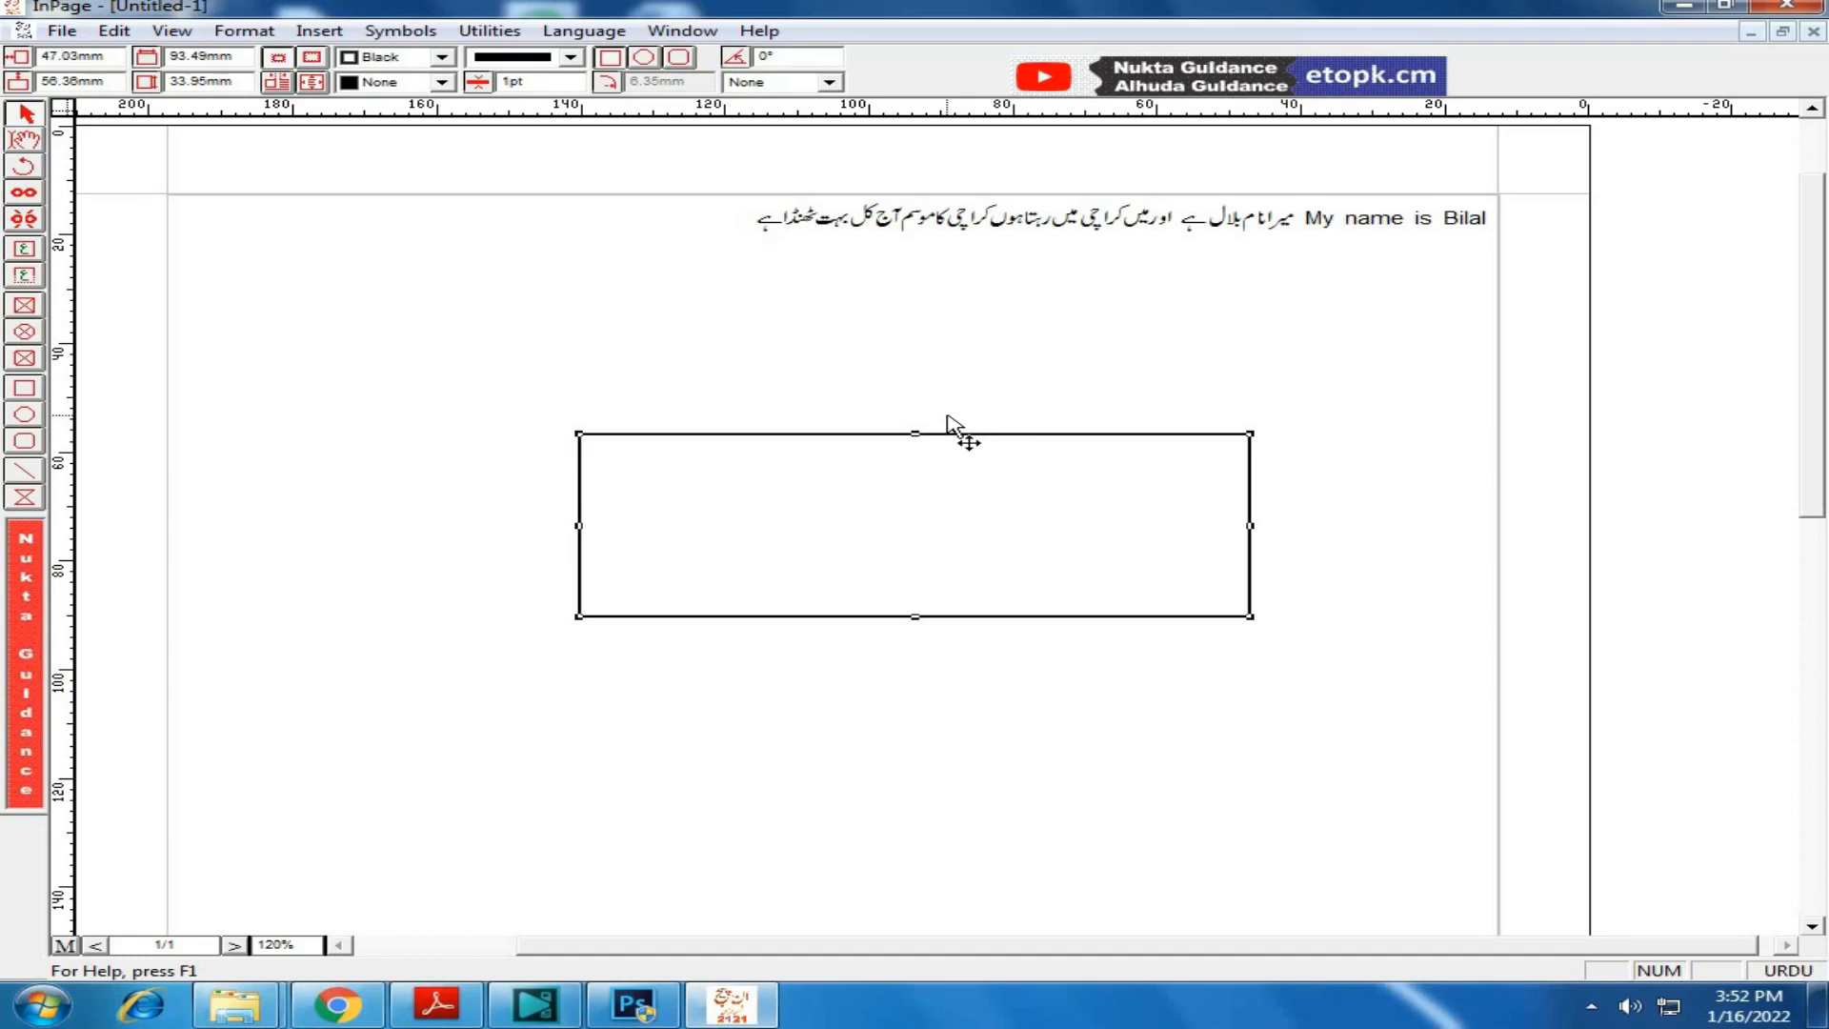
pyautogui.moveTo(862, 438); pyautogui.dragTo(583, 297)
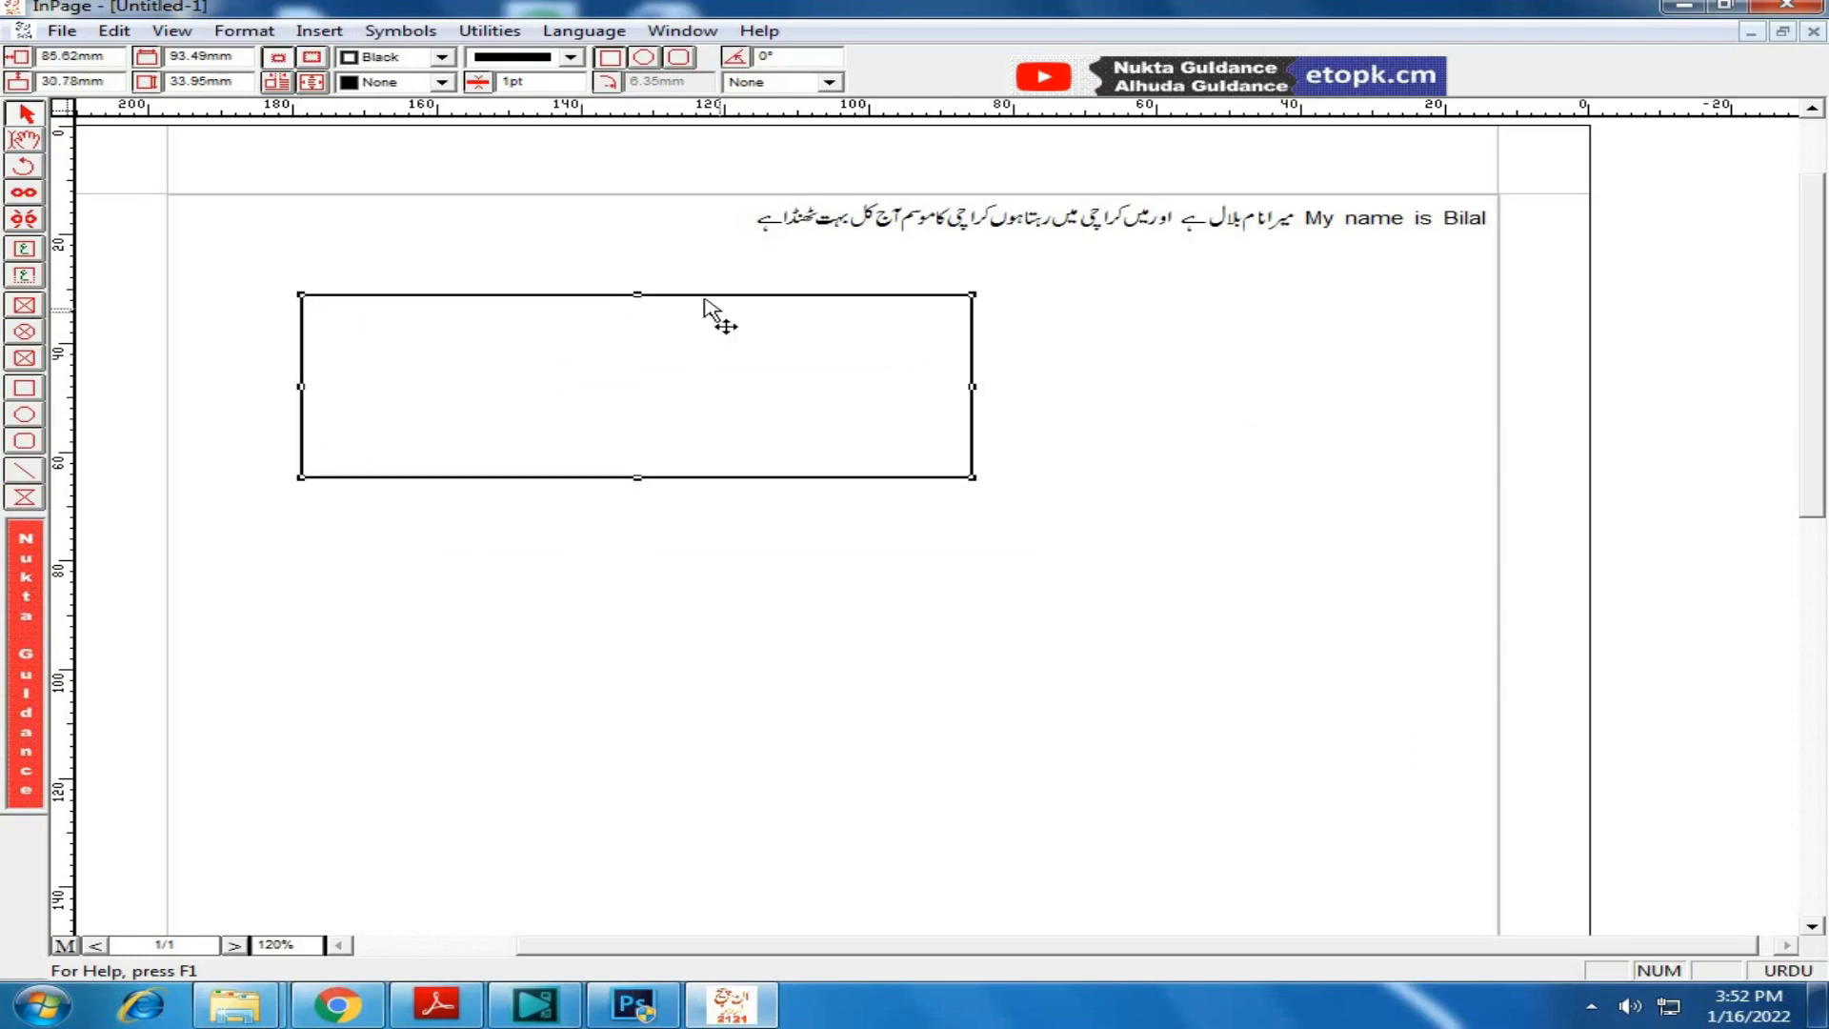
pyautogui.press('Delete')
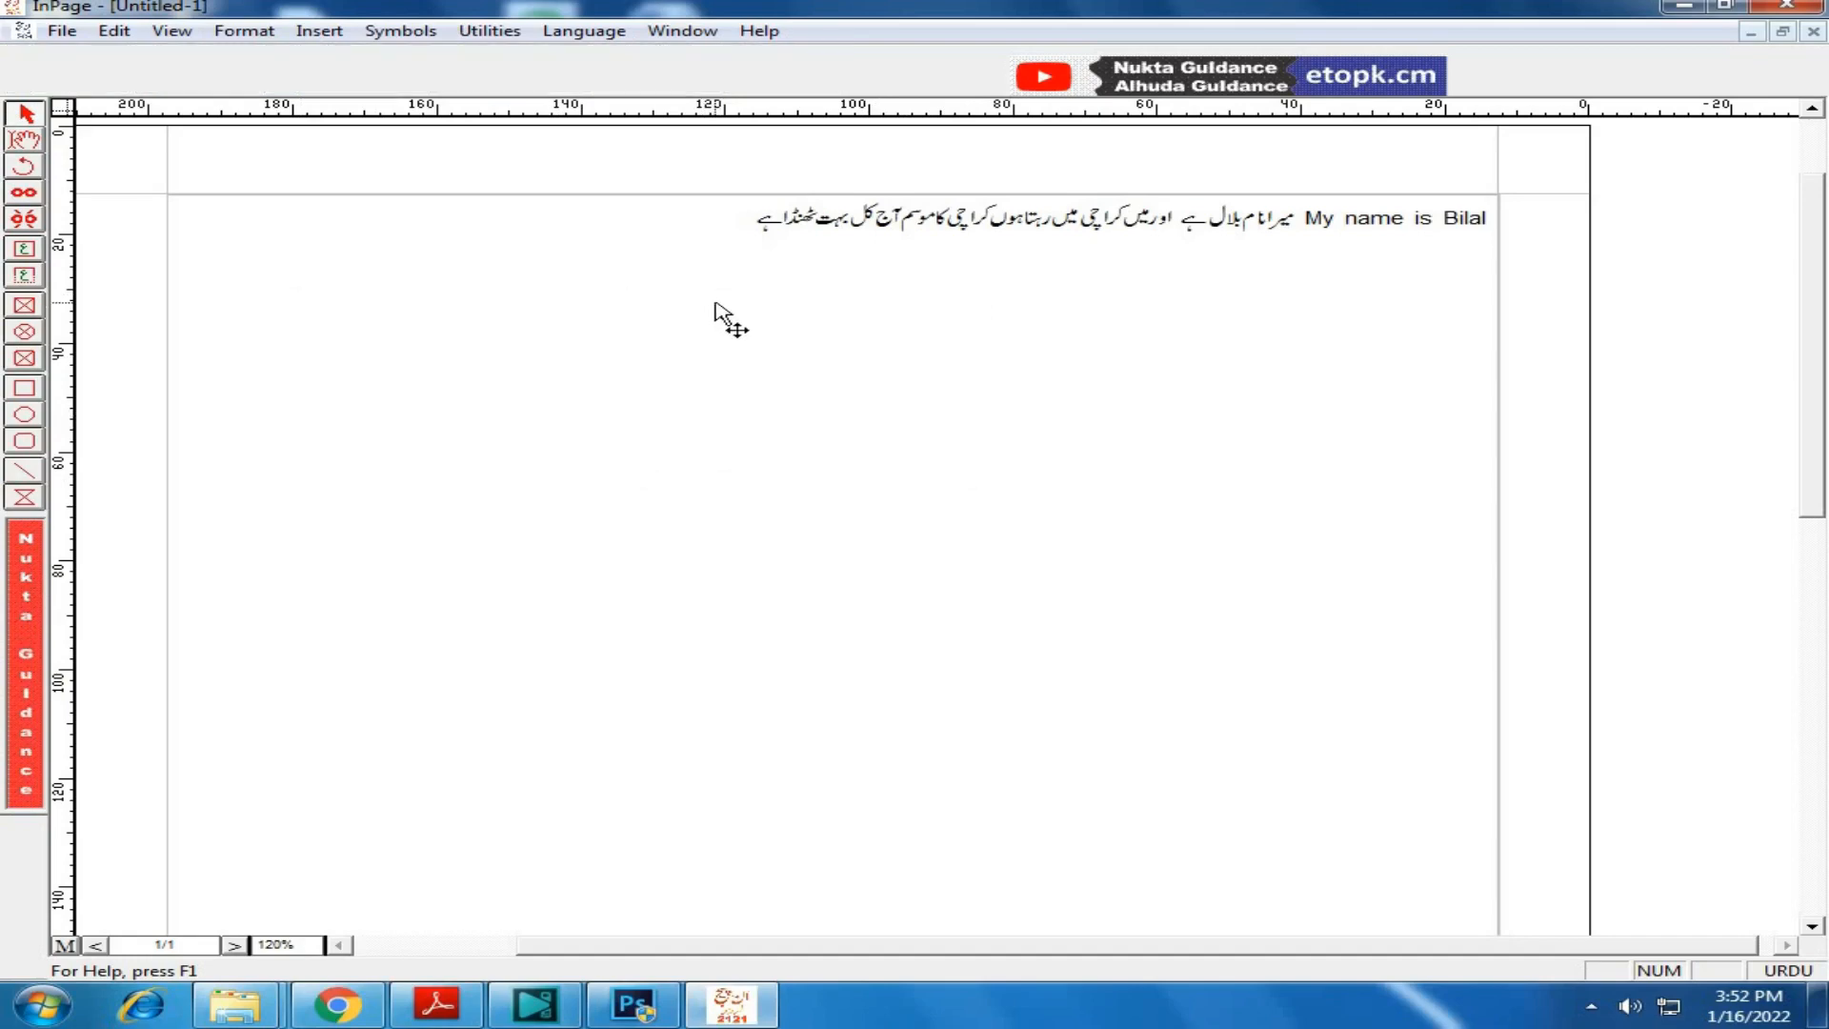
# Step: Give the text box a thicker solid black border
pyautogui.click(26, 114)
pyautogui.doubleClick(796, 449)
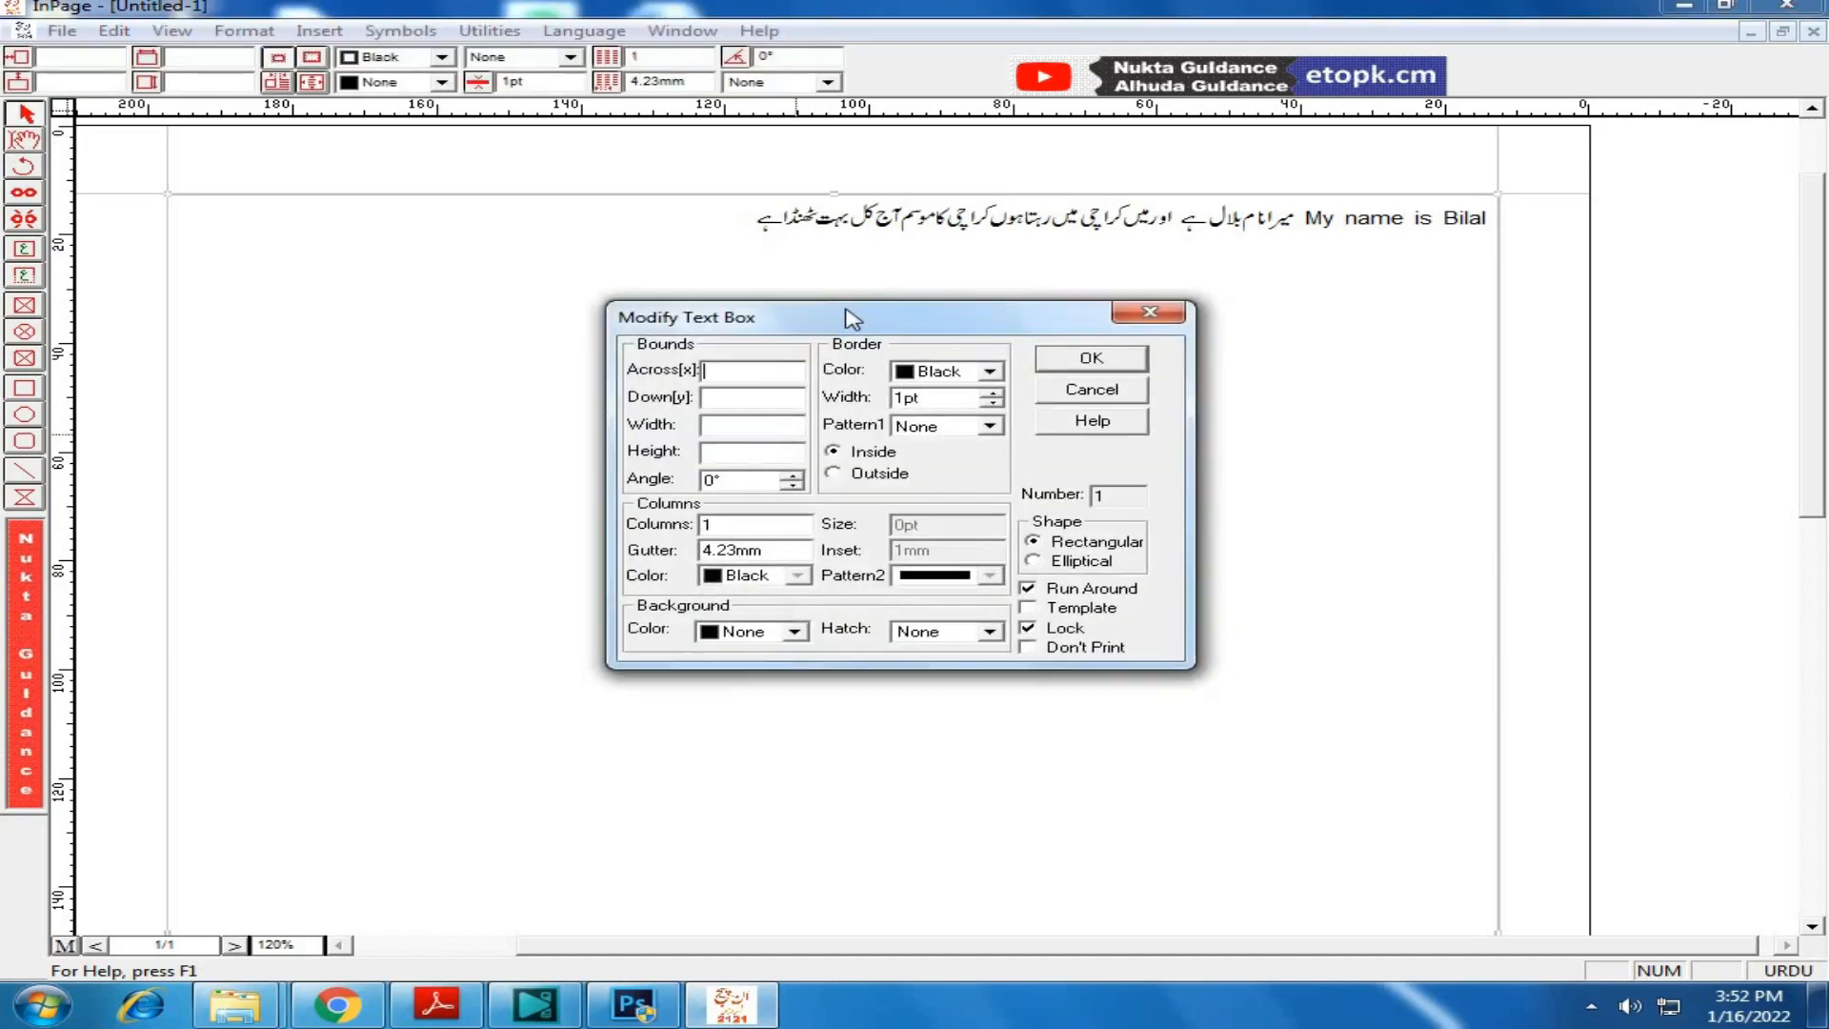
pyautogui.moveTo(851, 317); pyautogui.dragTo(757, 289)
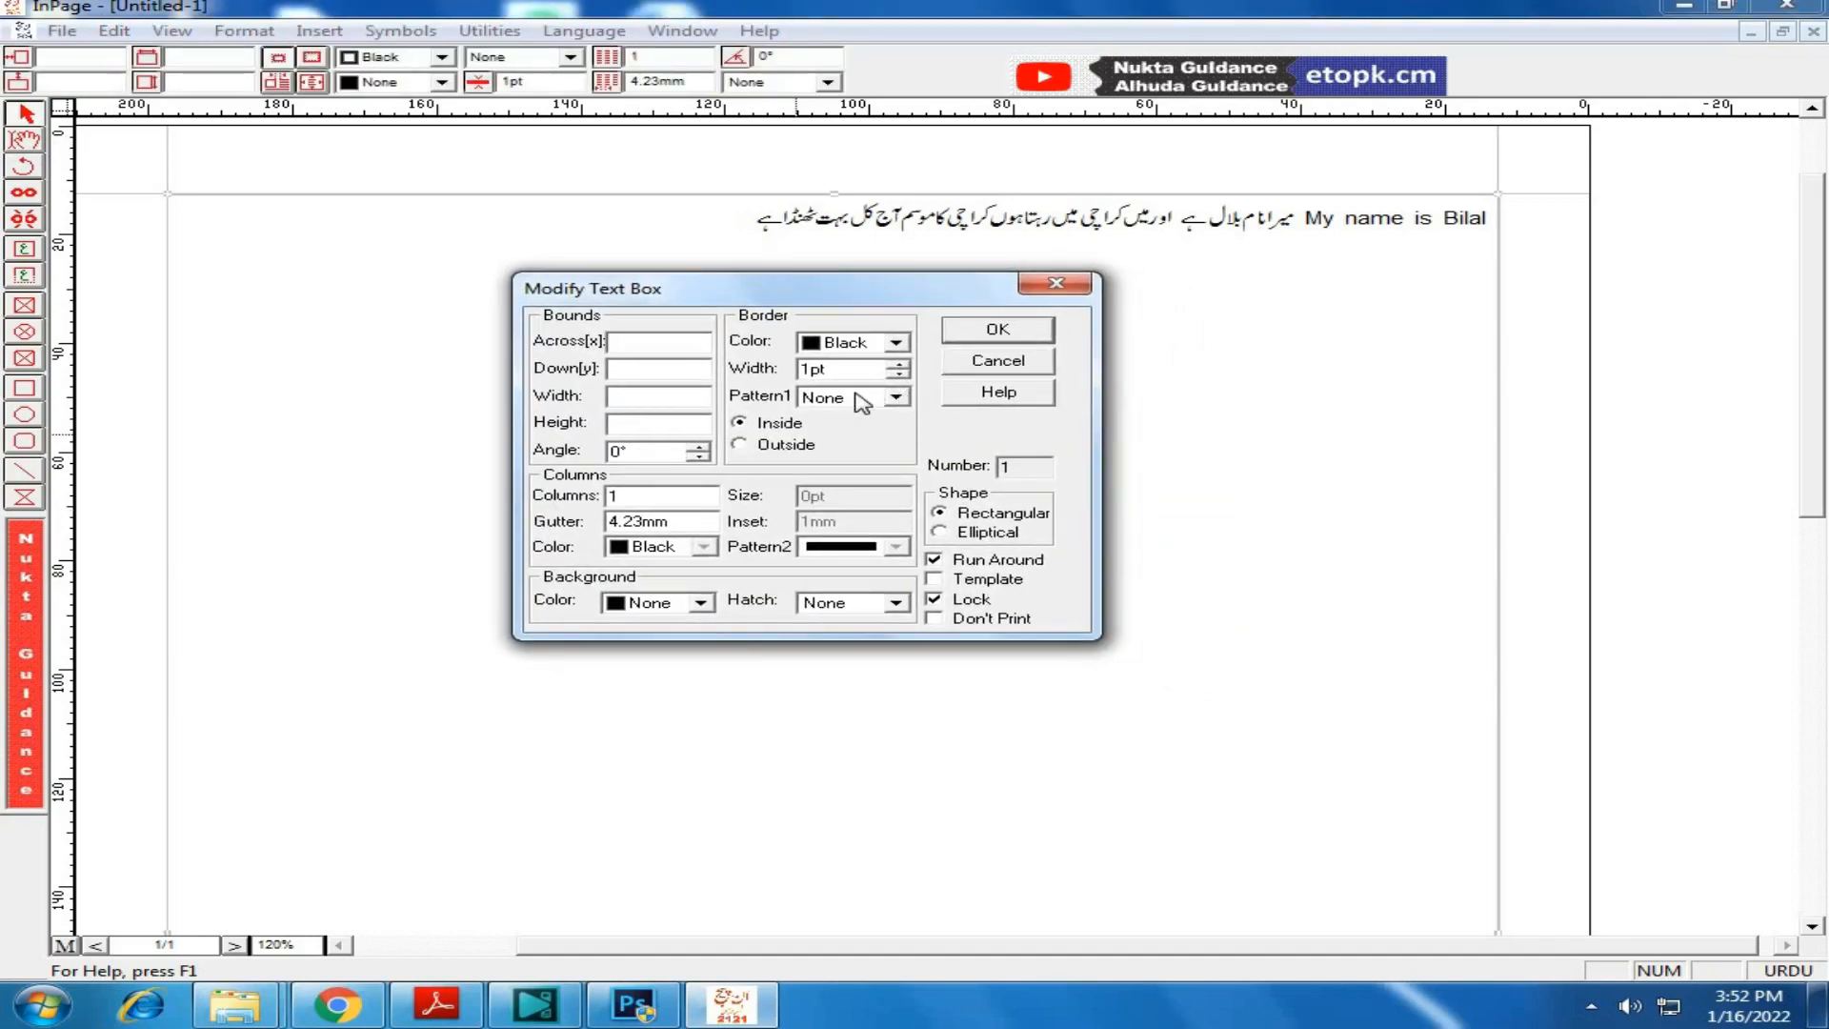
pyautogui.click(888, 402)
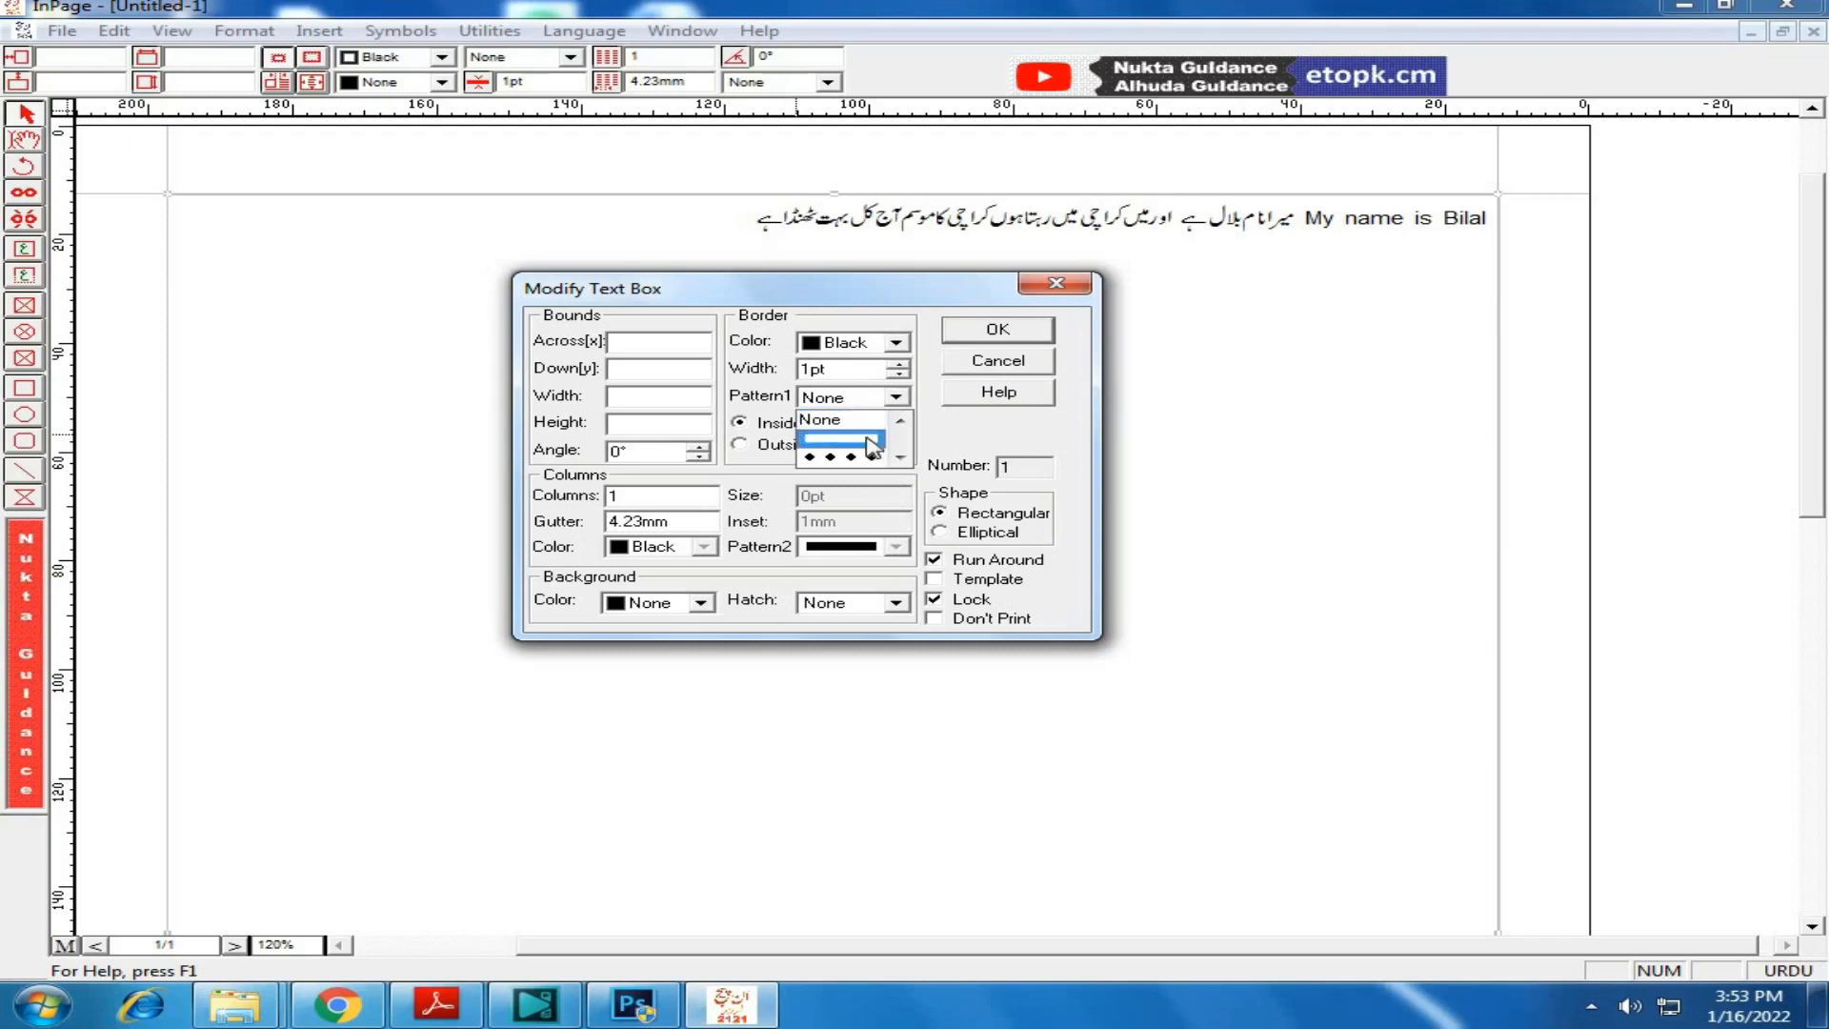
pyautogui.click(871, 442)
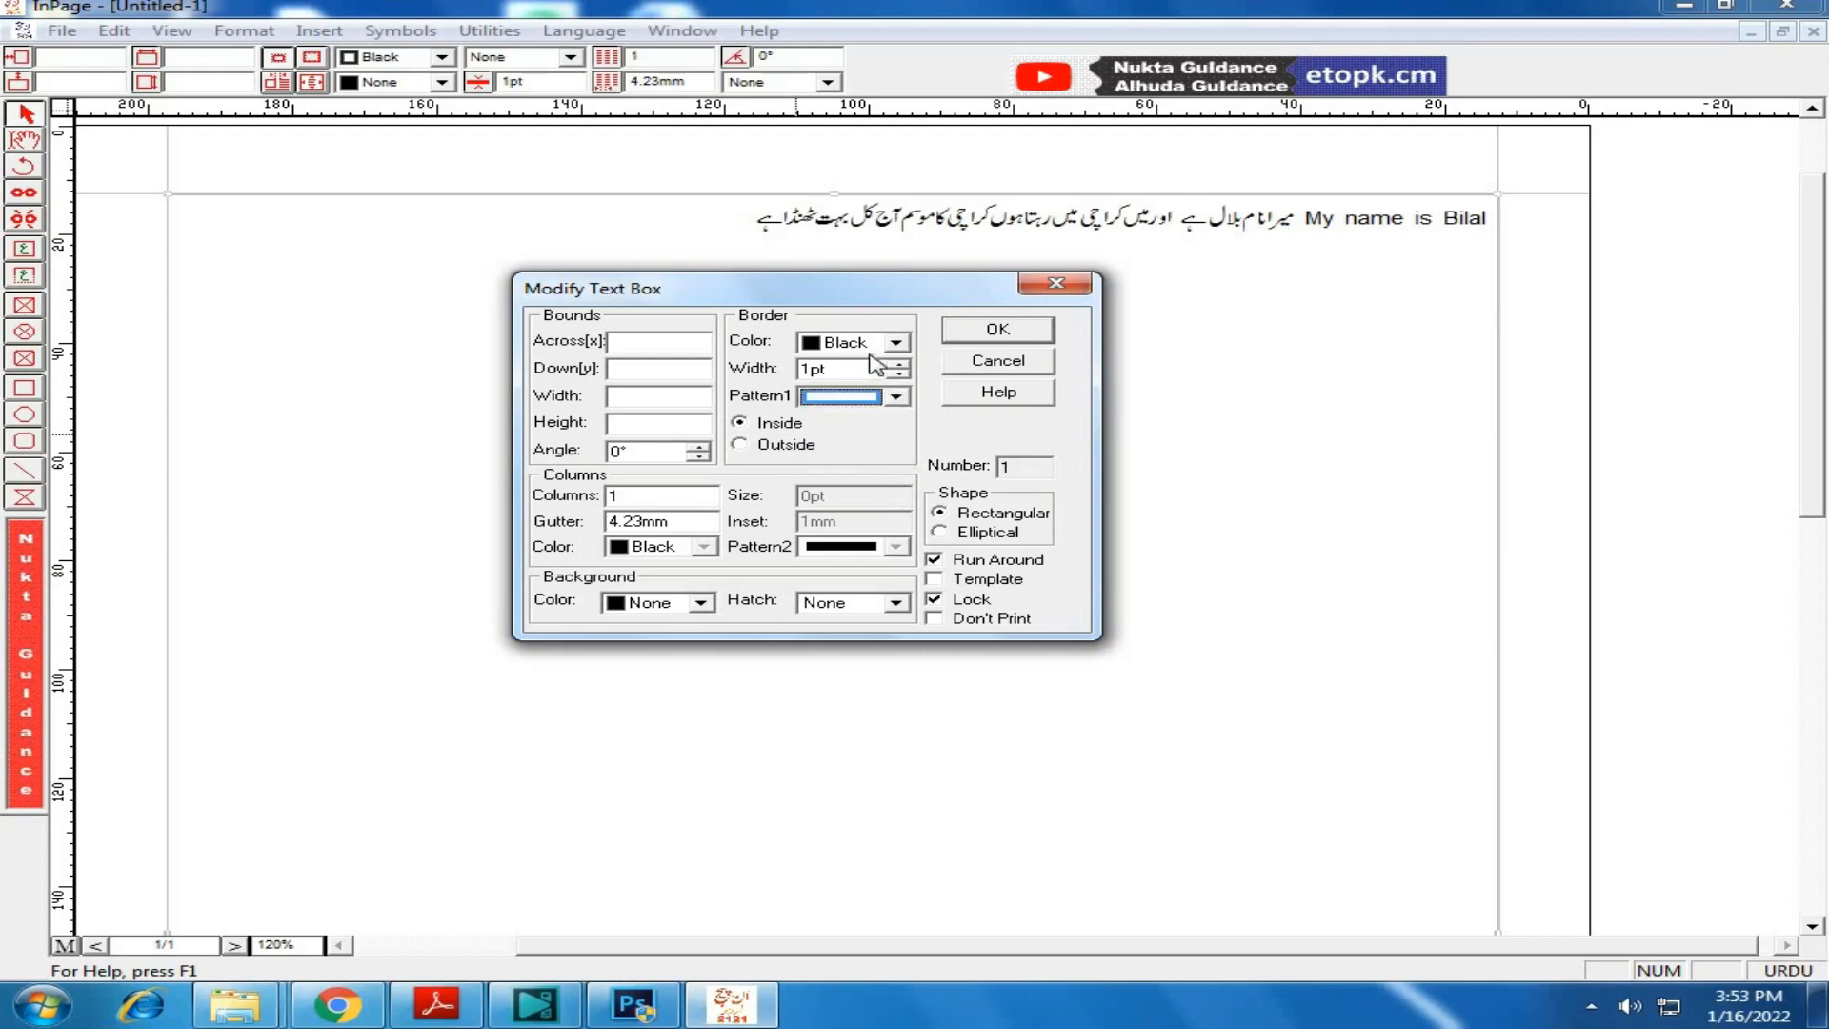
pyautogui.click(898, 364)
pyautogui.click(898, 364)
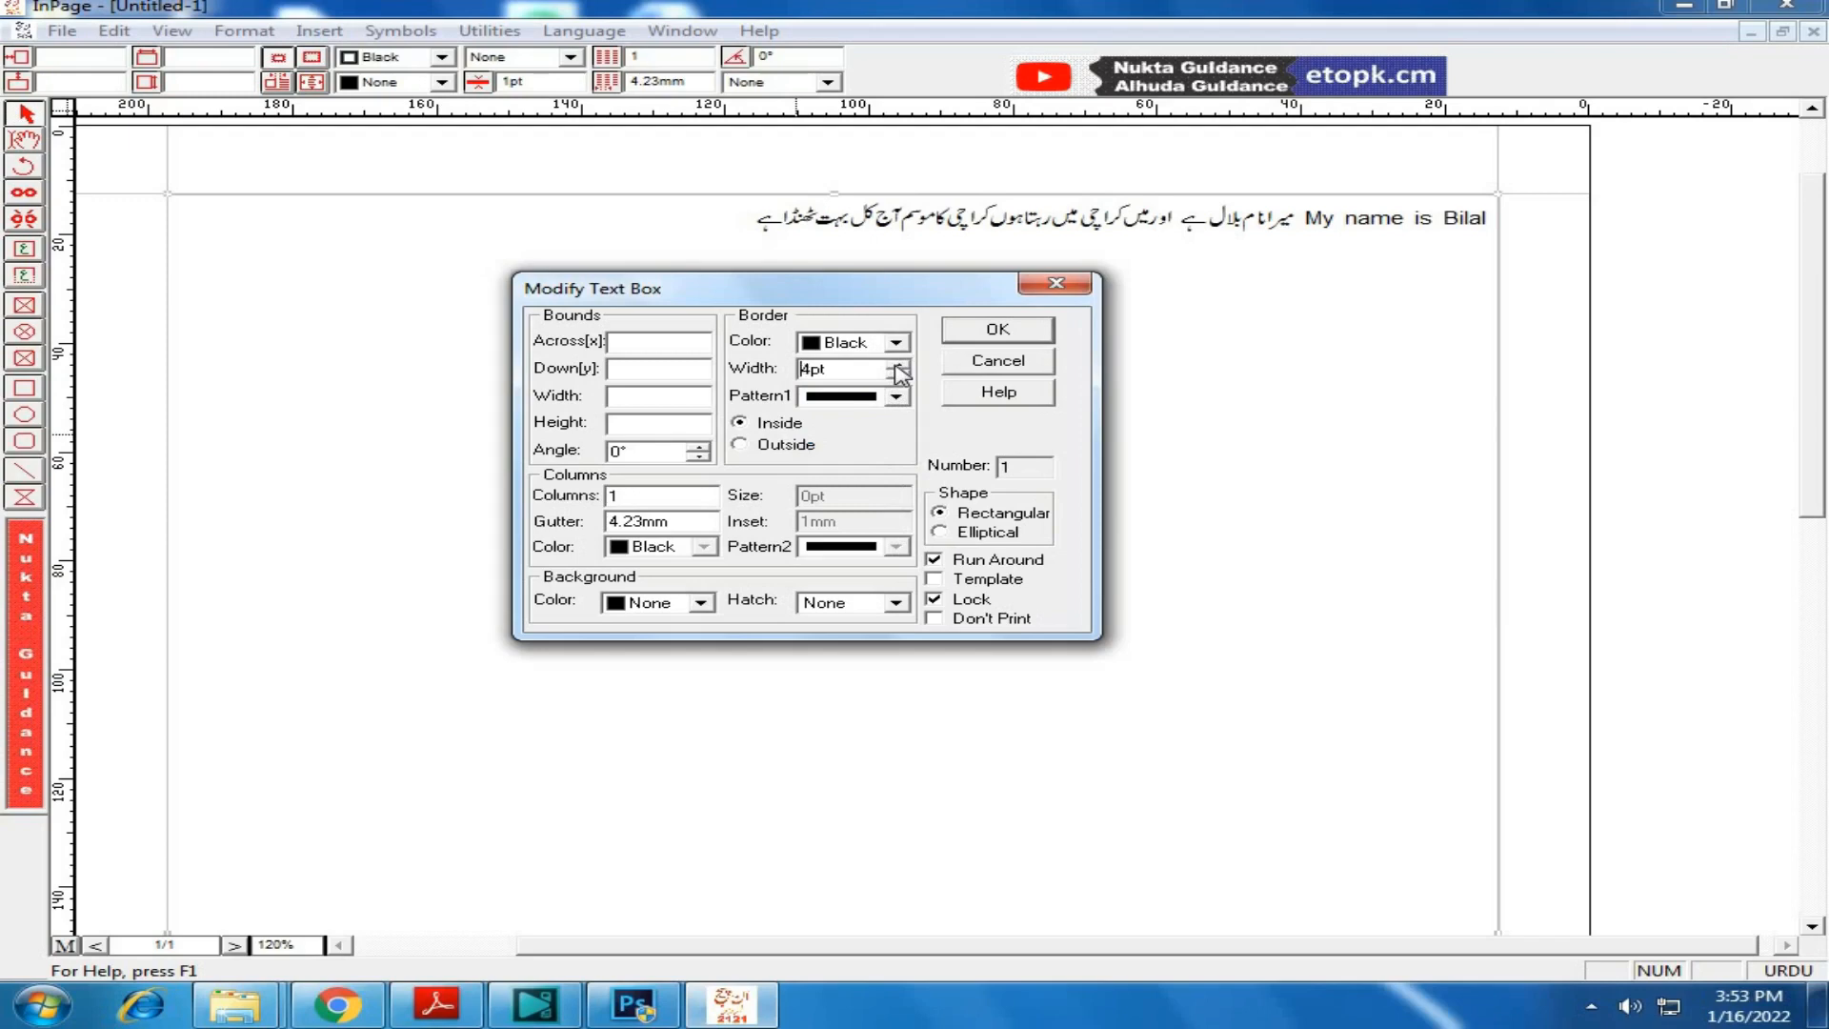
pyautogui.click(997, 330)
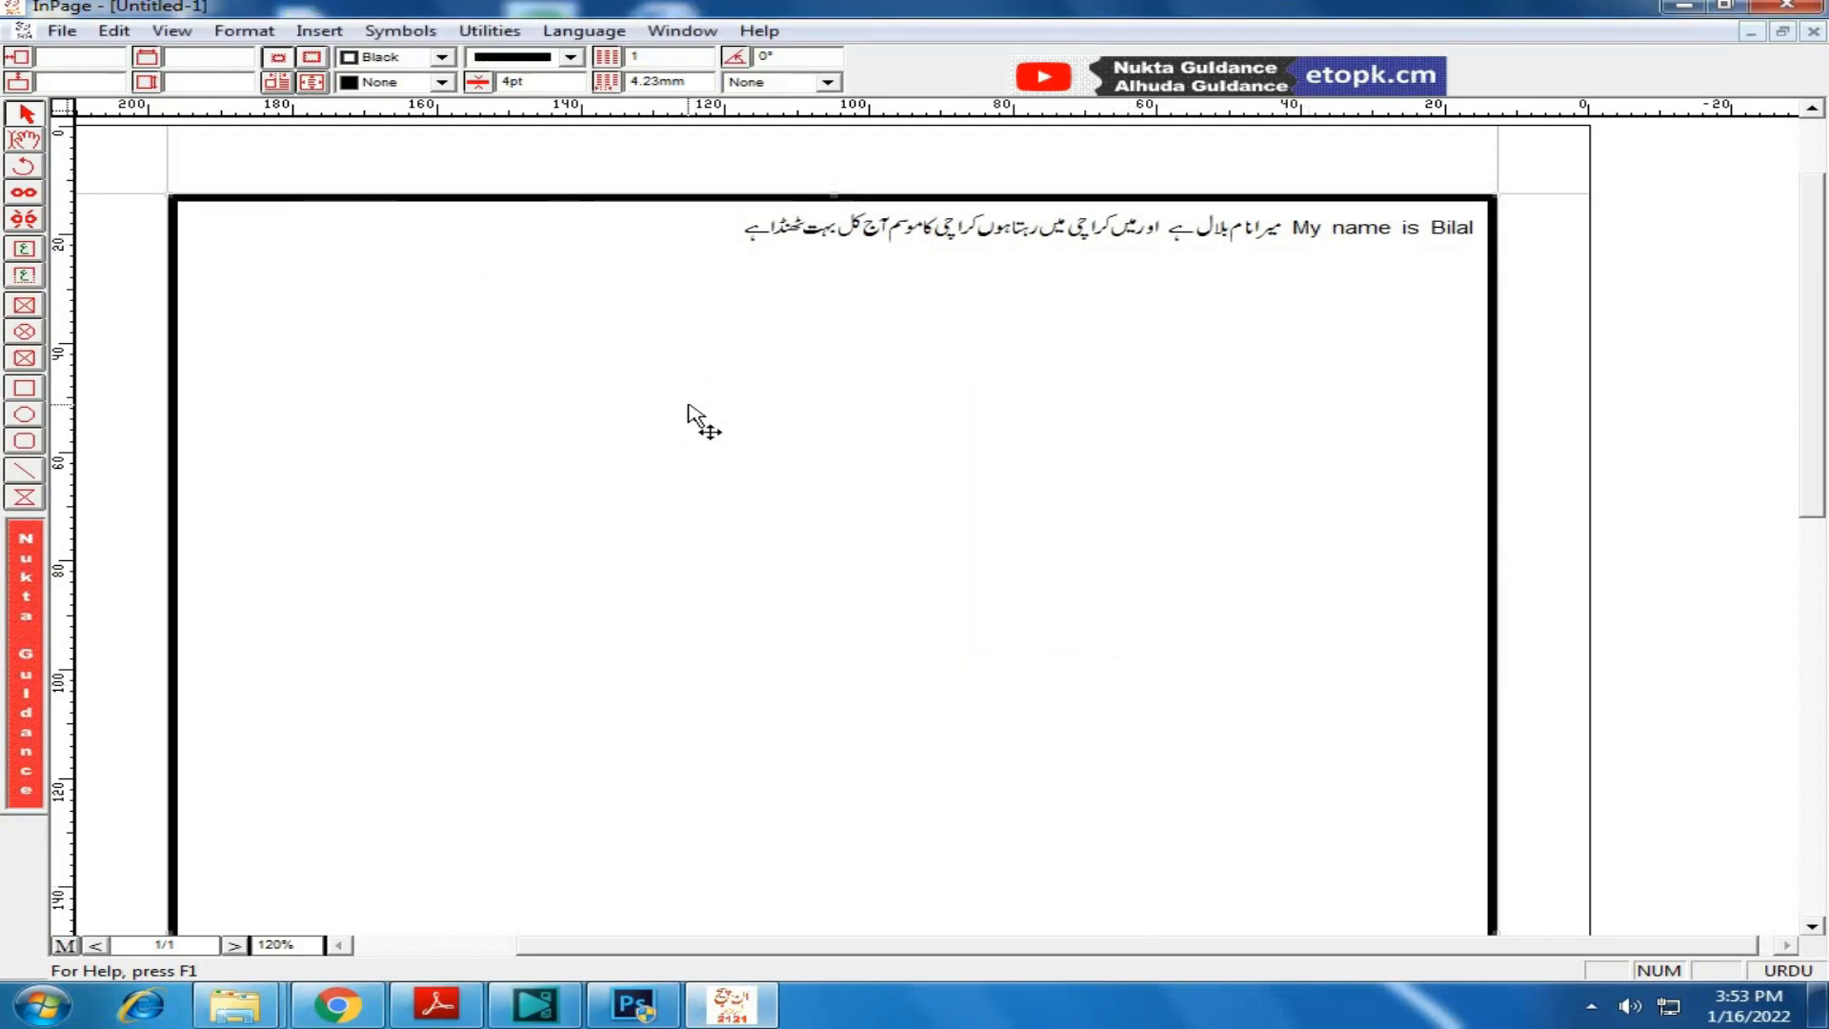
# Step: Change the text box border to a dotted pattern
pyautogui.doubleClick(686, 368)
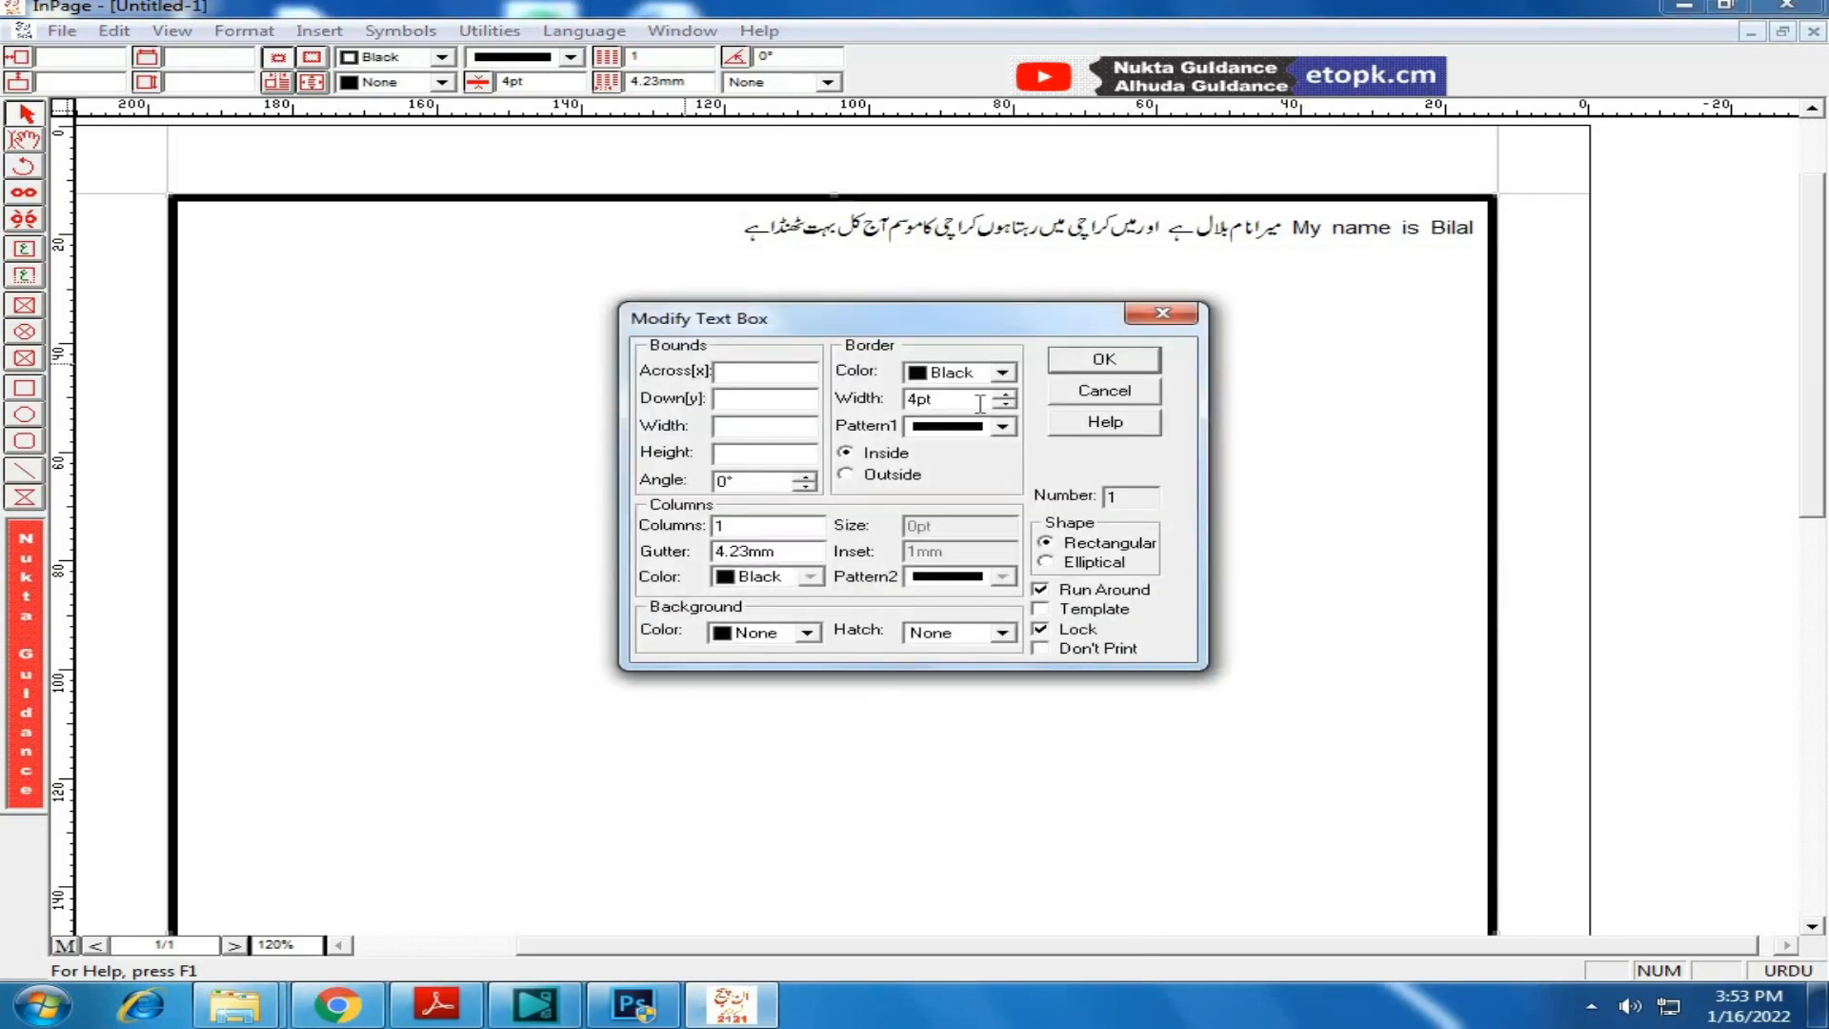
pyautogui.click(992, 426)
pyautogui.click(979, 476)
pyautogui.click(1105, 360)
# Step: Switch the border to the red ornamental diamond pattern drawn outside the box edges
pyautogui.doubleClick(861, 367)
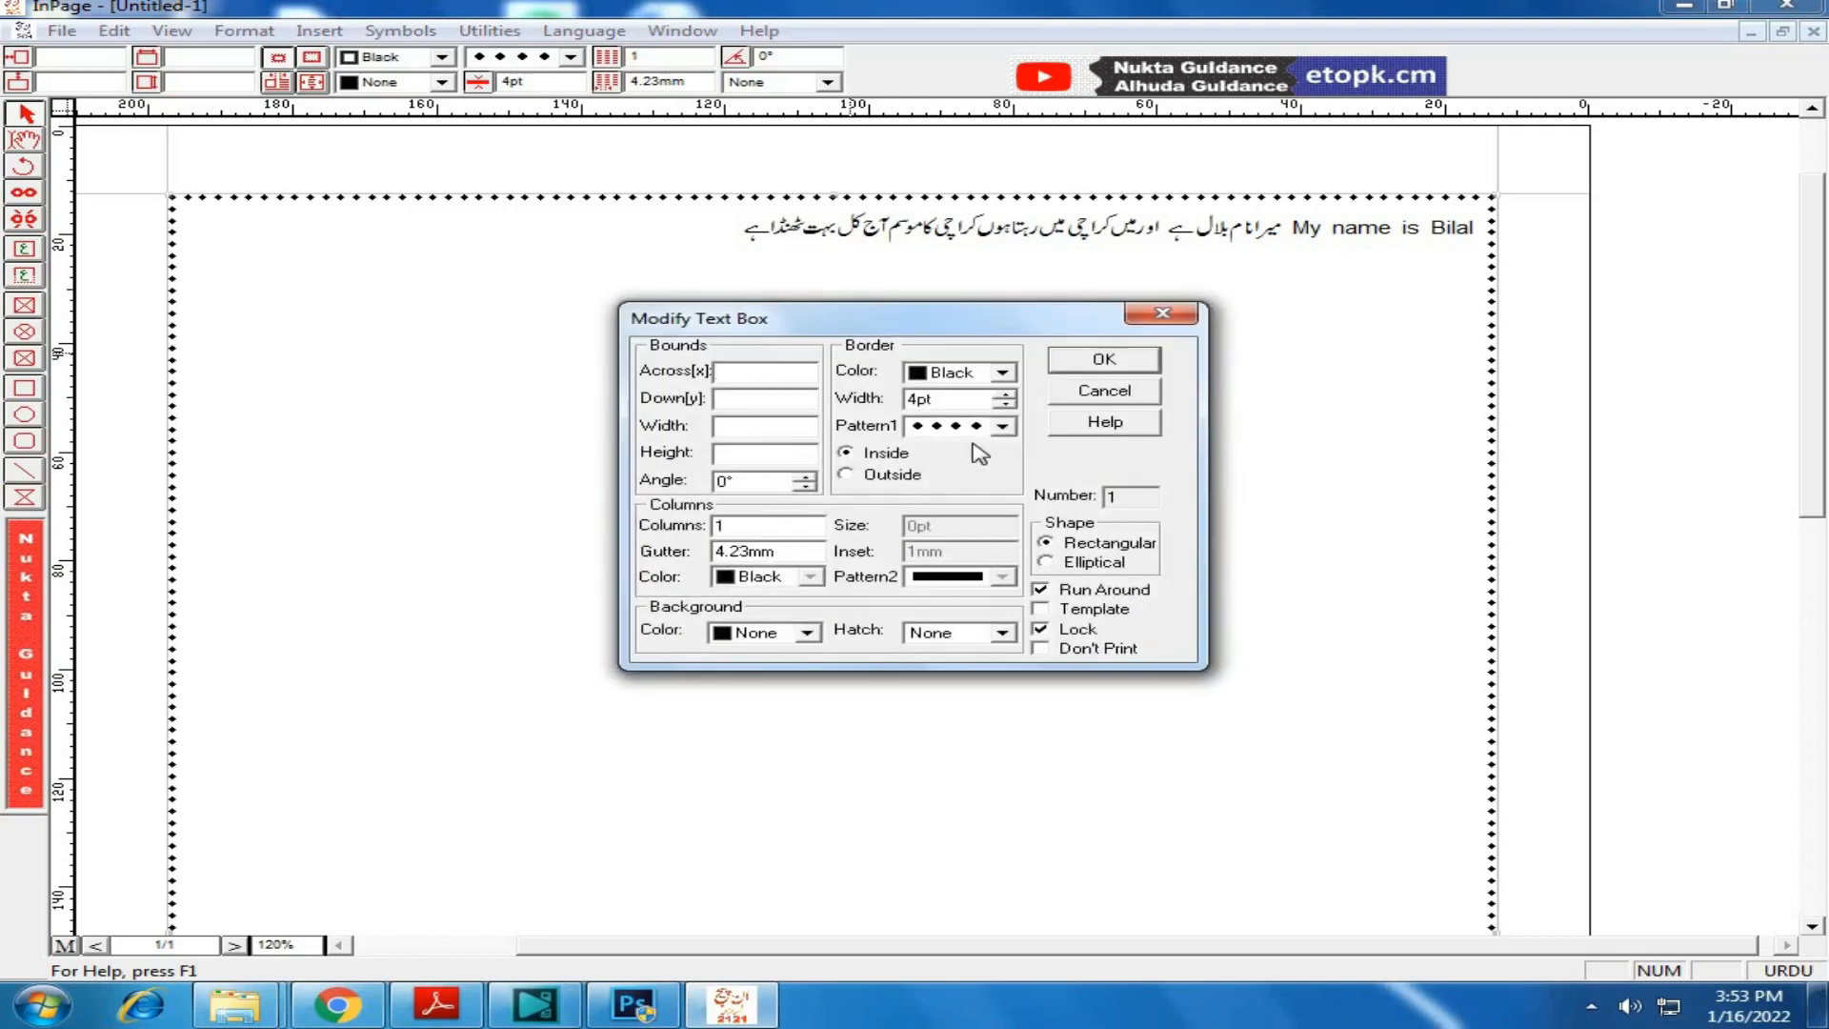
pyautogui.click(978, 430)
pyautogui.scroll(-3, 985, 473)
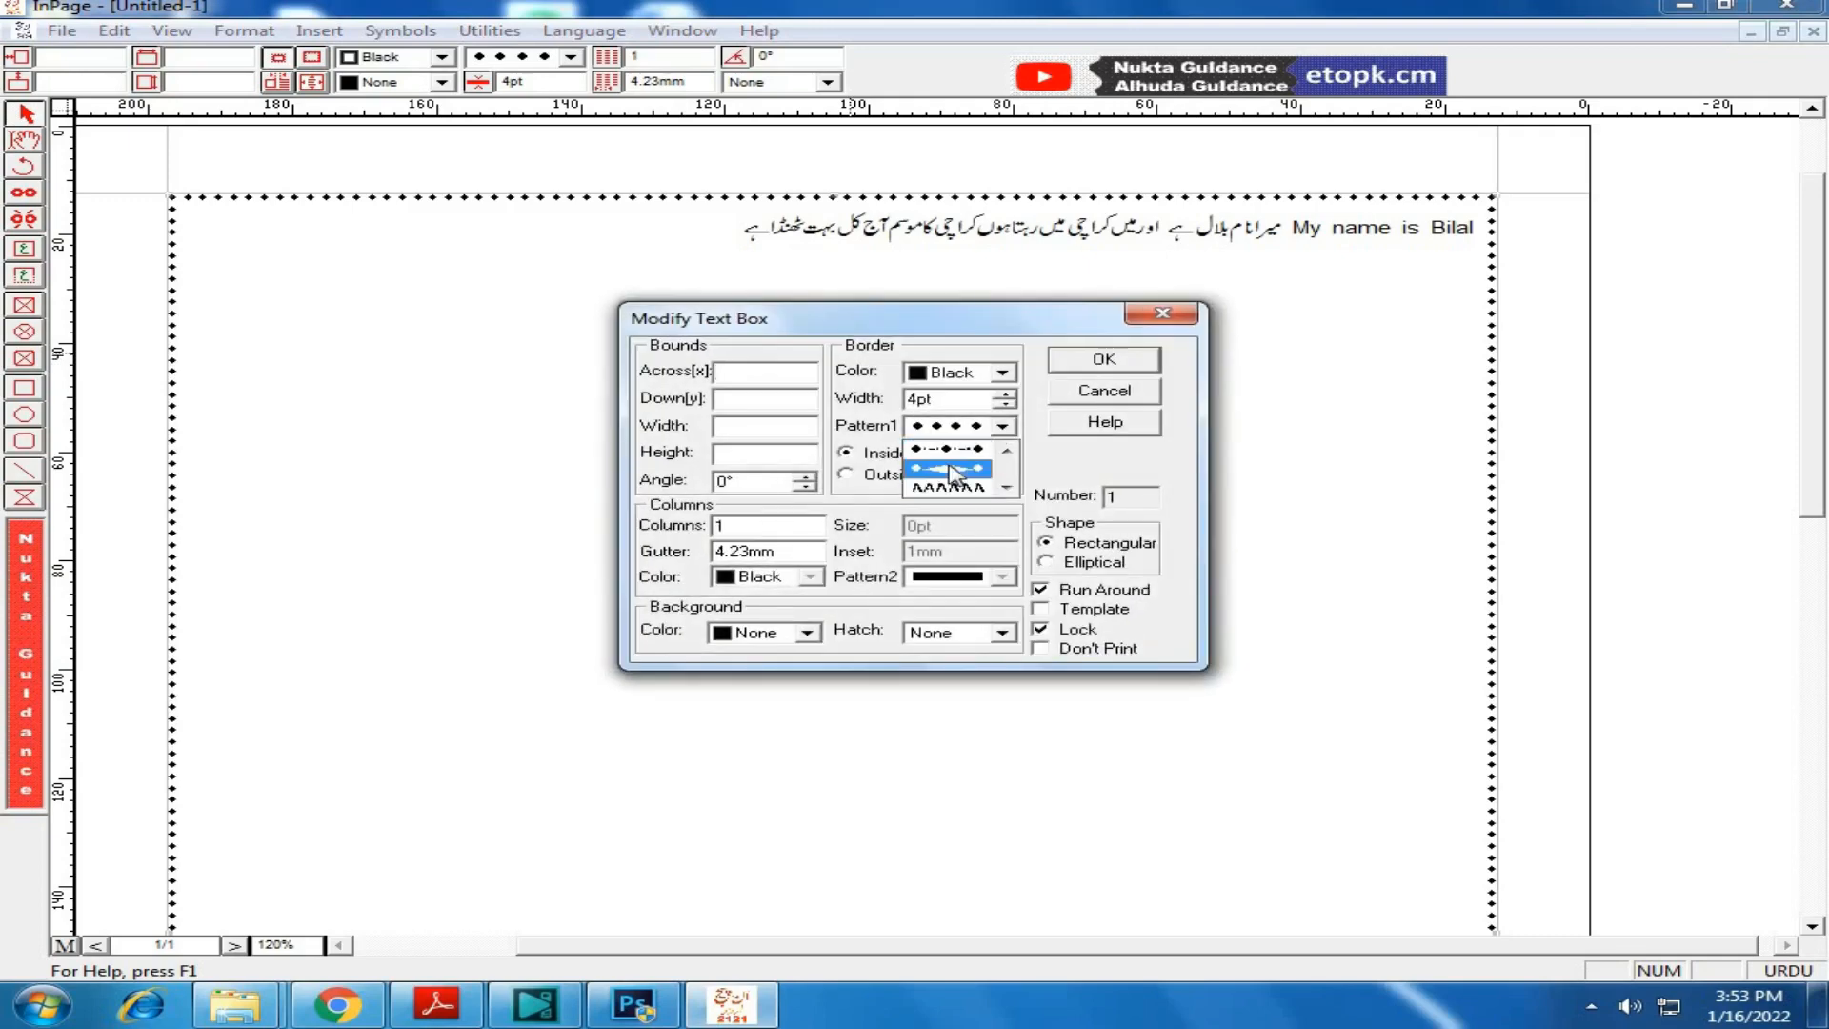
pyautogui.click(964, 467)
pyautogui.click(1002, 372)
pyautogui.click(948, 434)
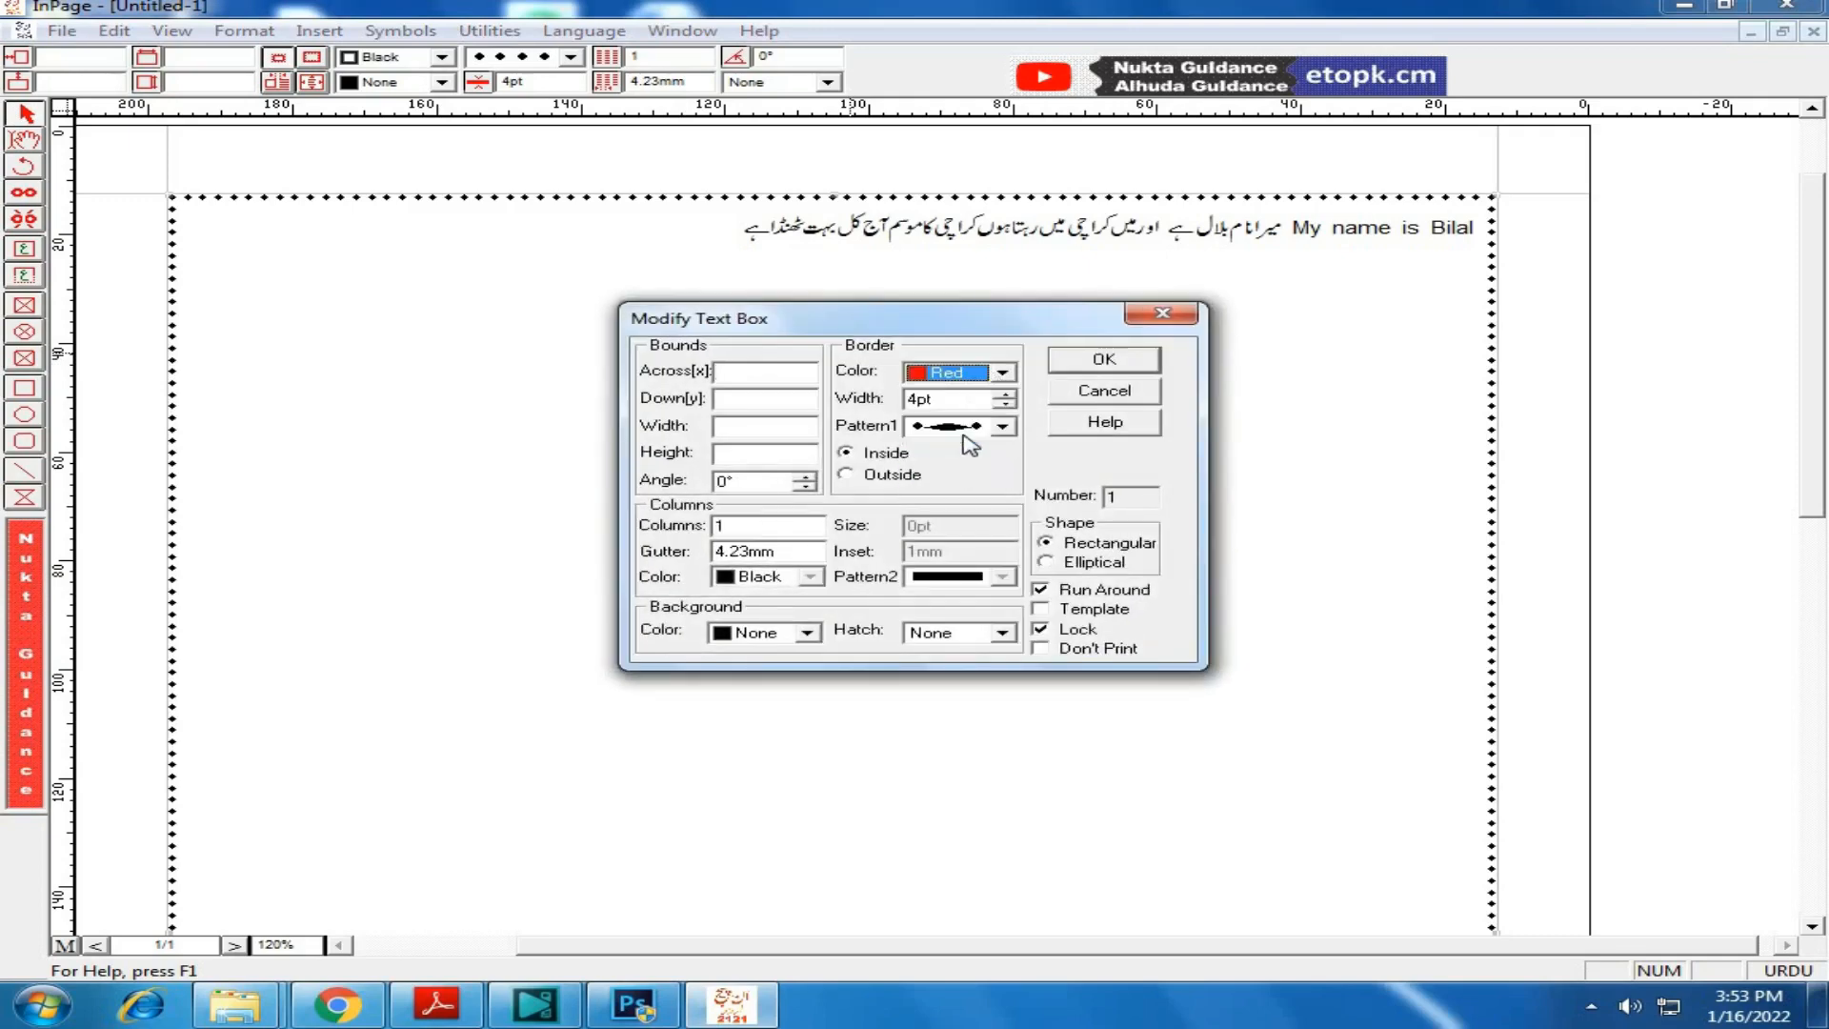
pyautogui.moveTo(994, 317); pyautogui.dragTo(863, 275)
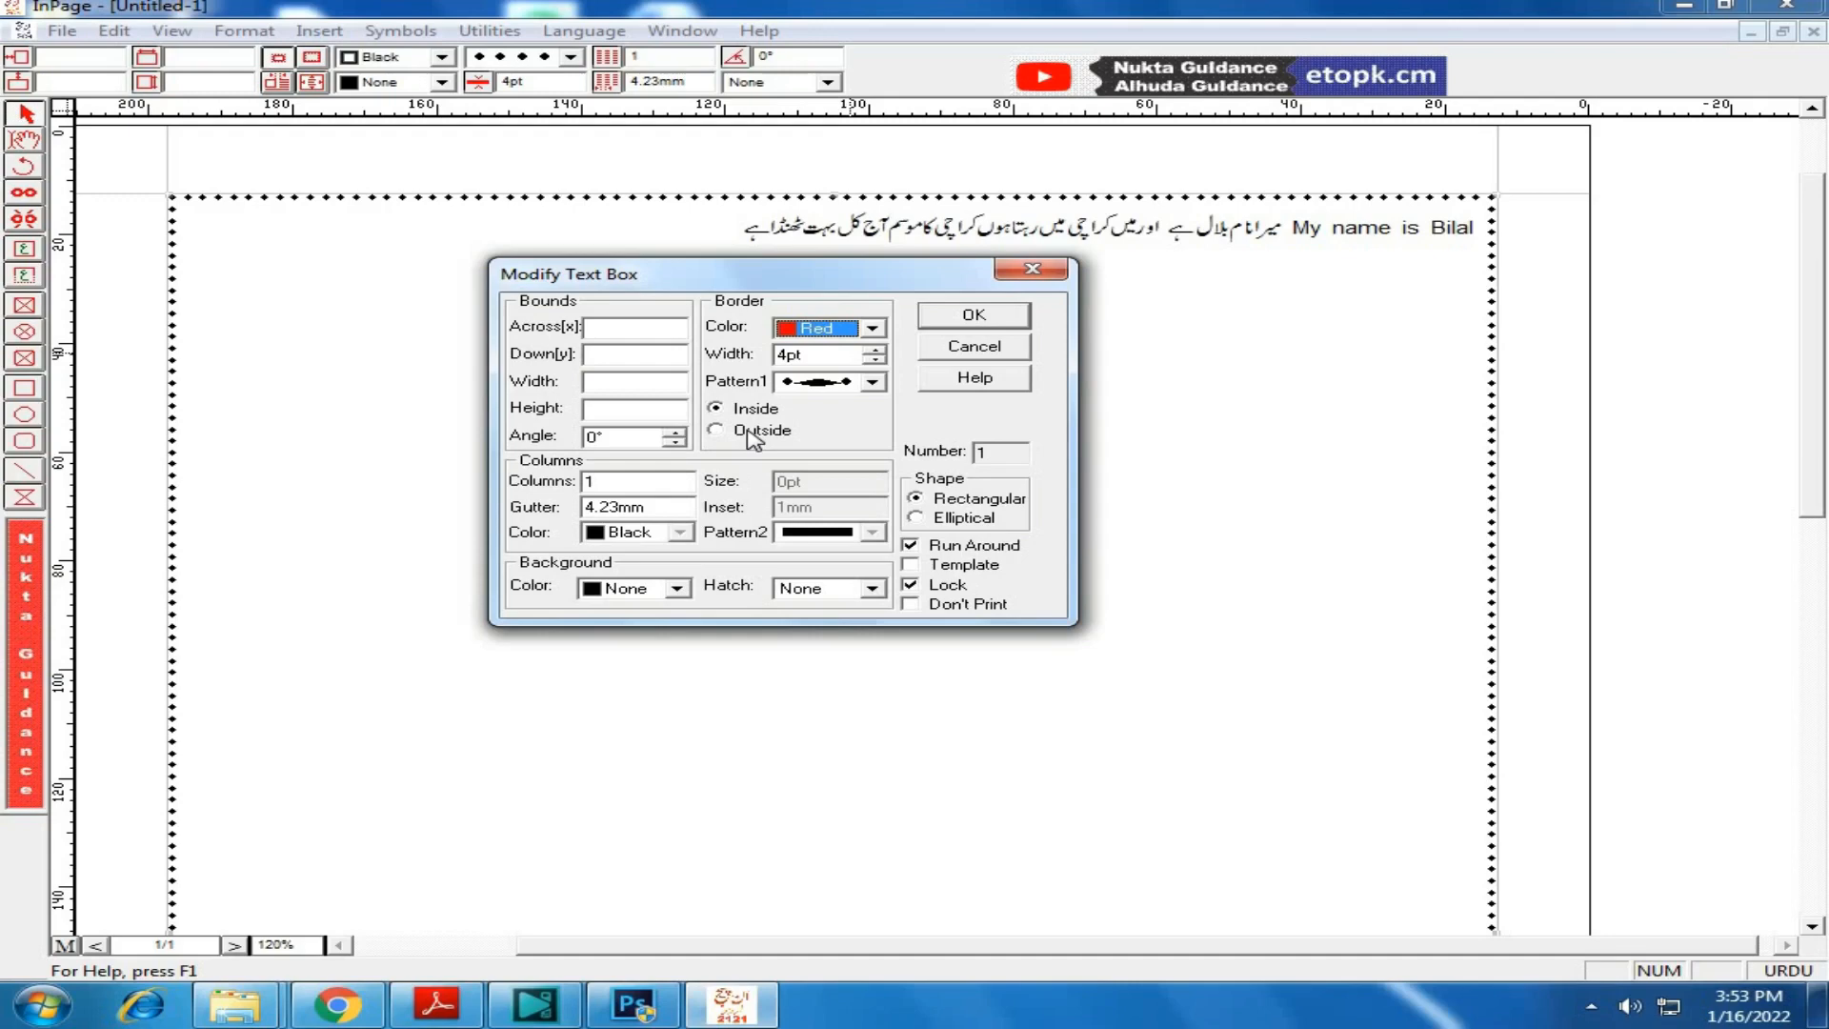
pyautogui.click(753, 435)
pyautogui.click(1020, 321)
pyautogui.doubleClick(688, 390)
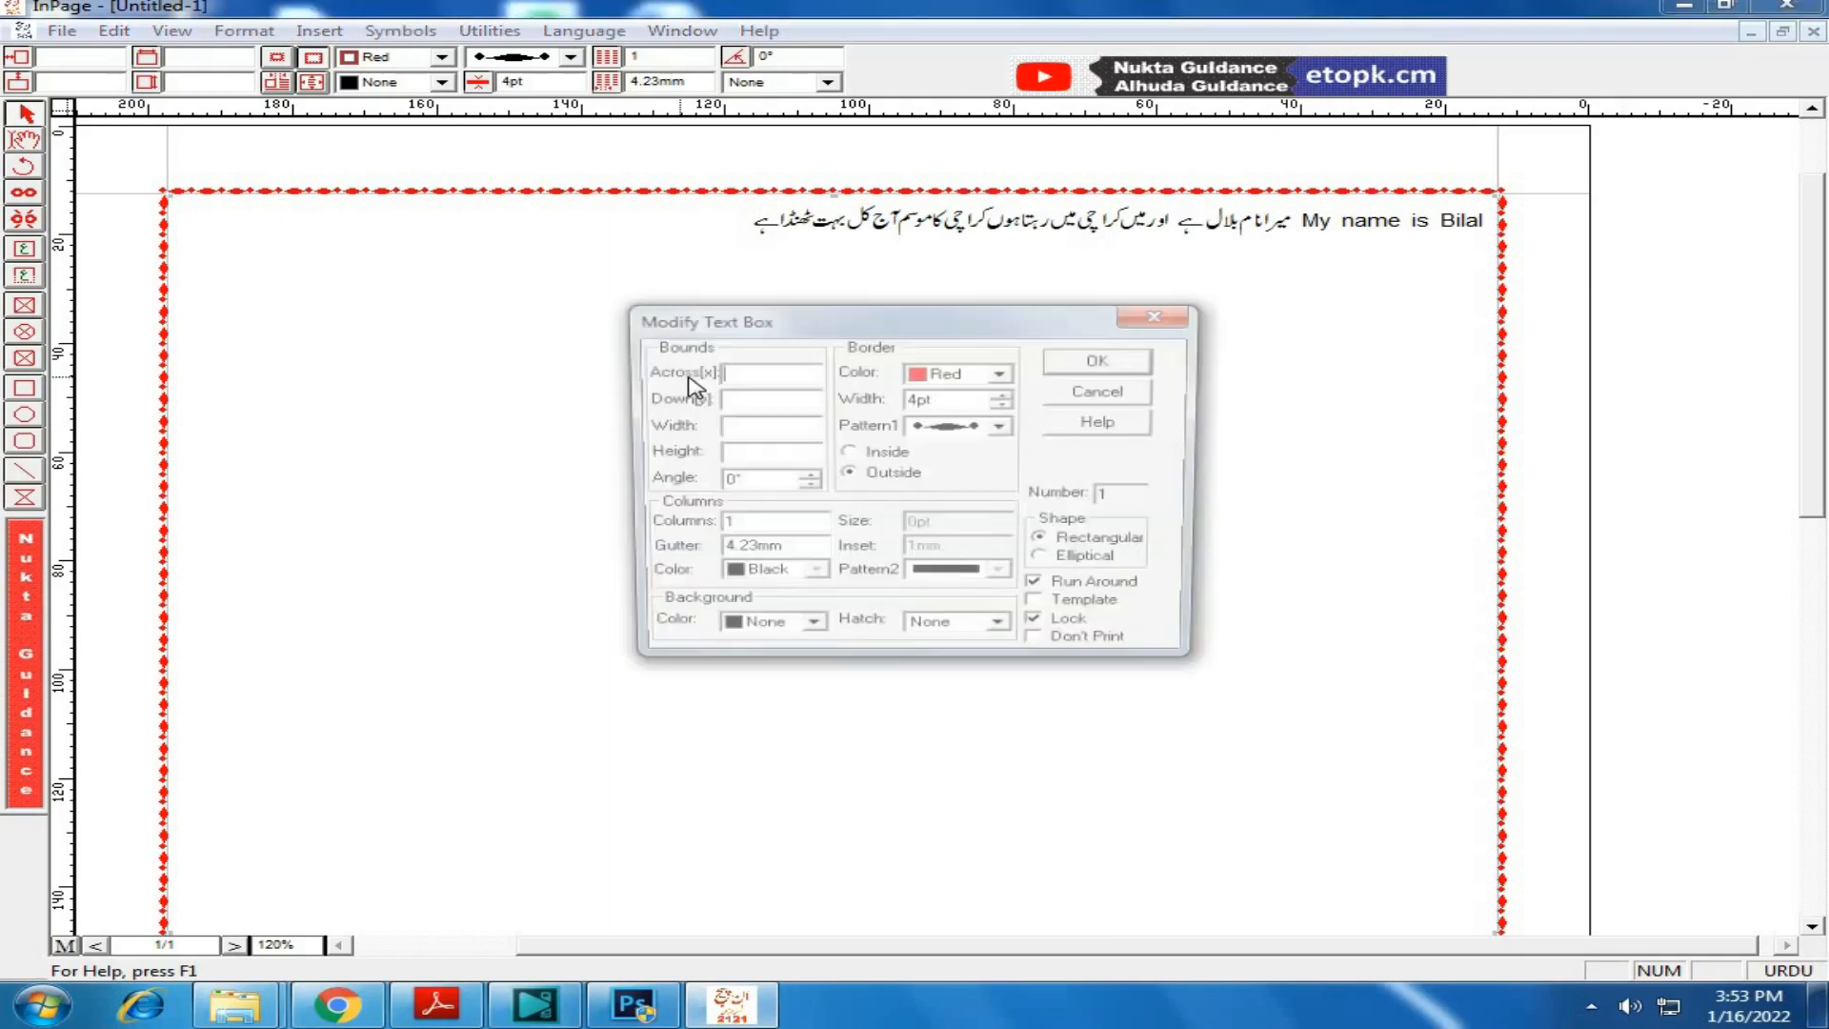
pyautogui.moveTo(935, 304); pyautogui.dragTo(748, 301)
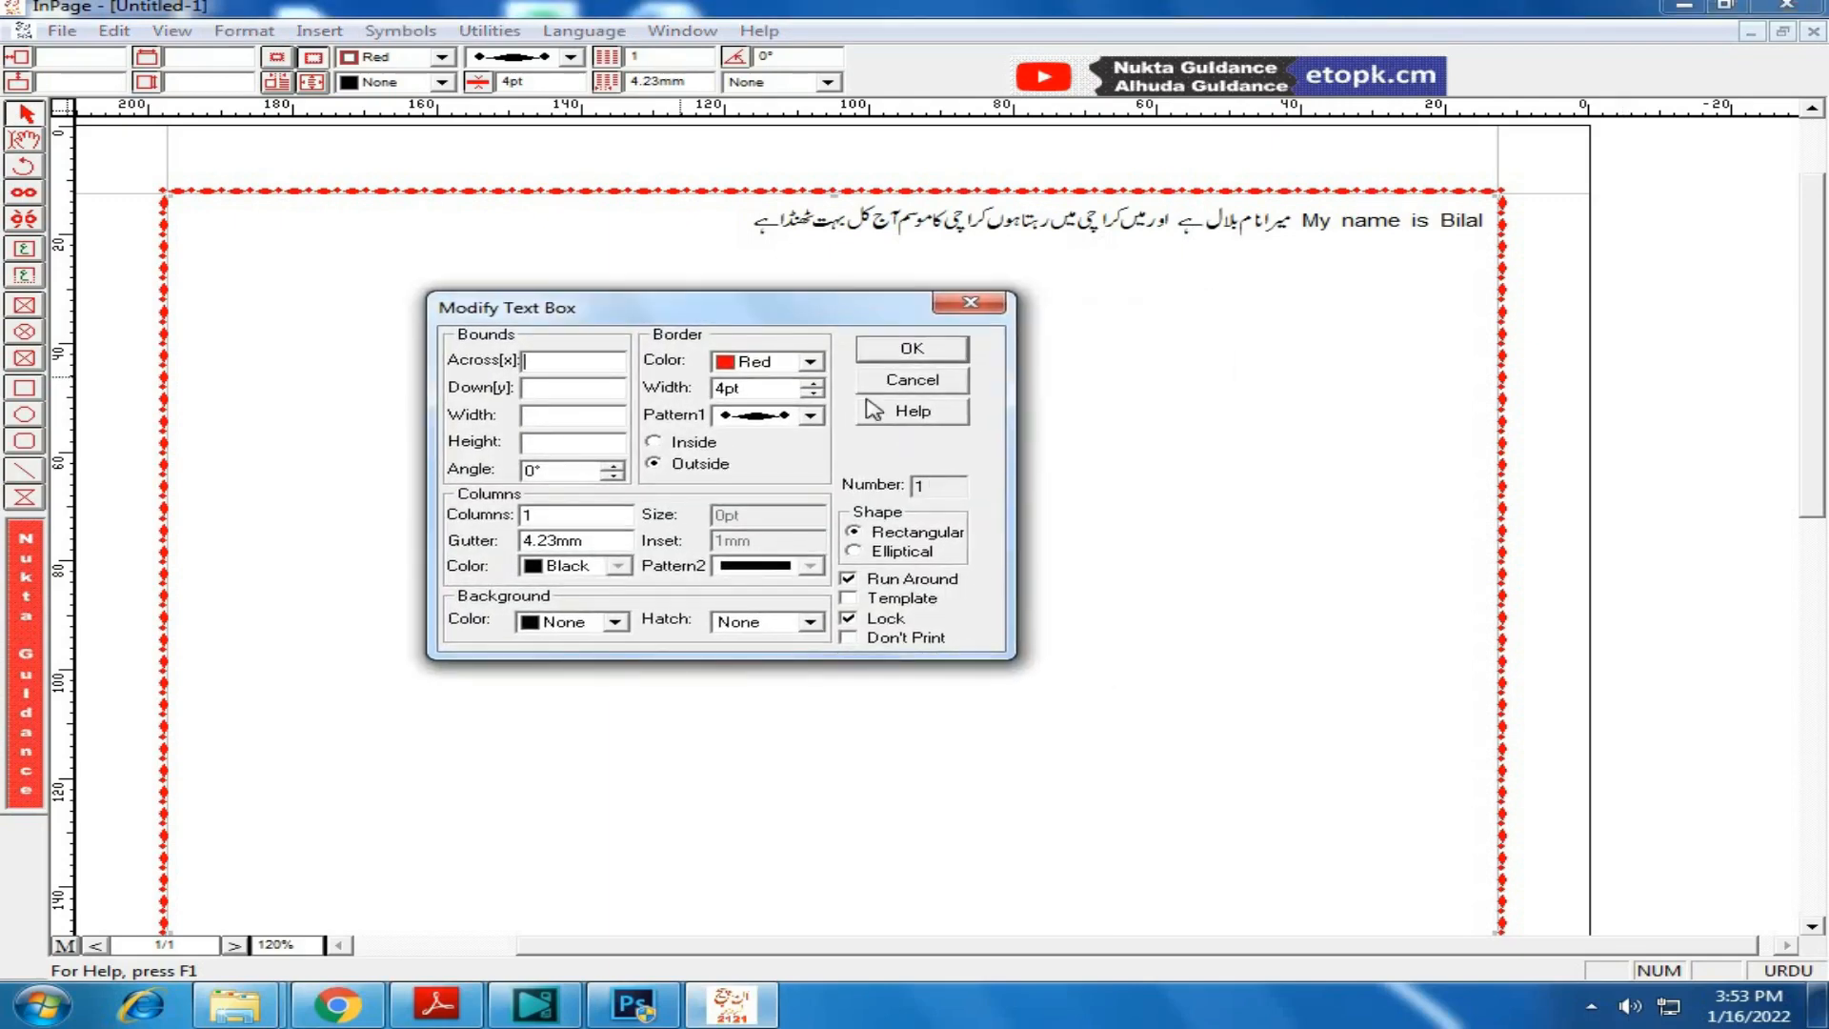
pyautogui.click(809, 362)
# Step: Make the text box border green and its background gray
pyautogui.click(784, 426)
pyautogui.click(912, 349)
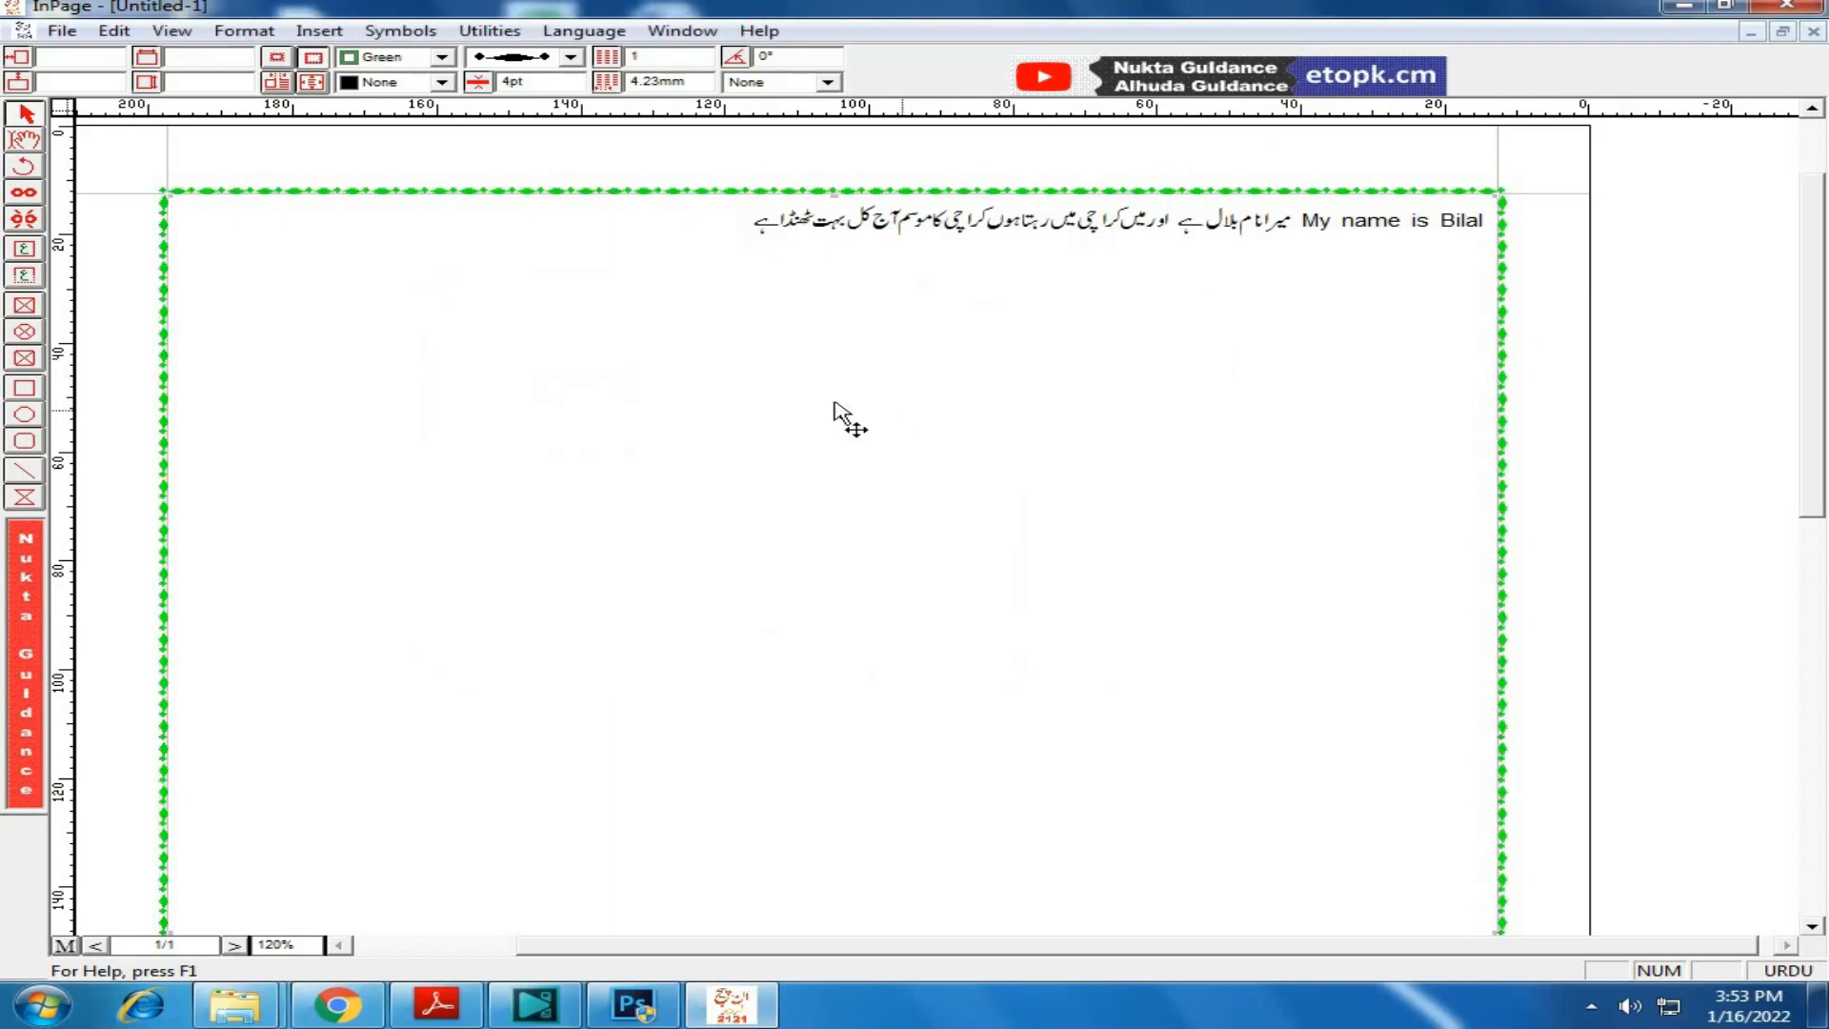
pyautogui.doubleClick(881, 411)
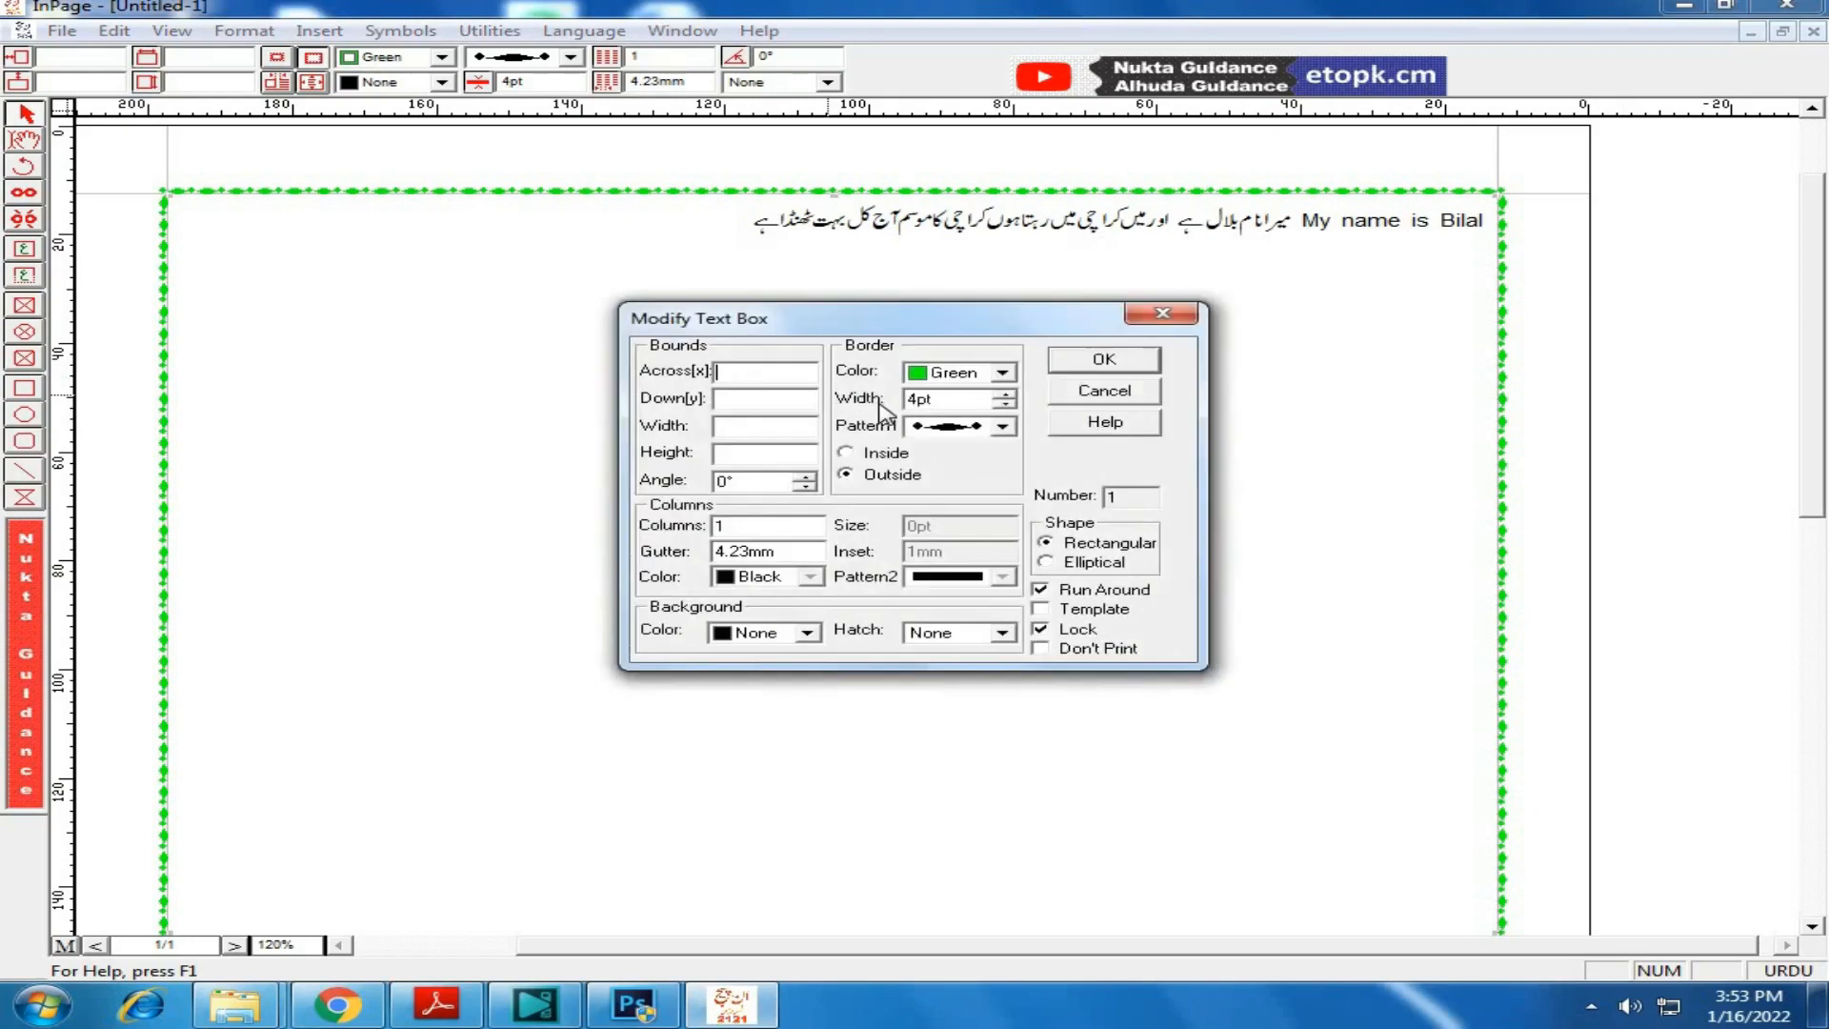
pyautogui.click(773, 633)
pyautogui.click(776, 714)
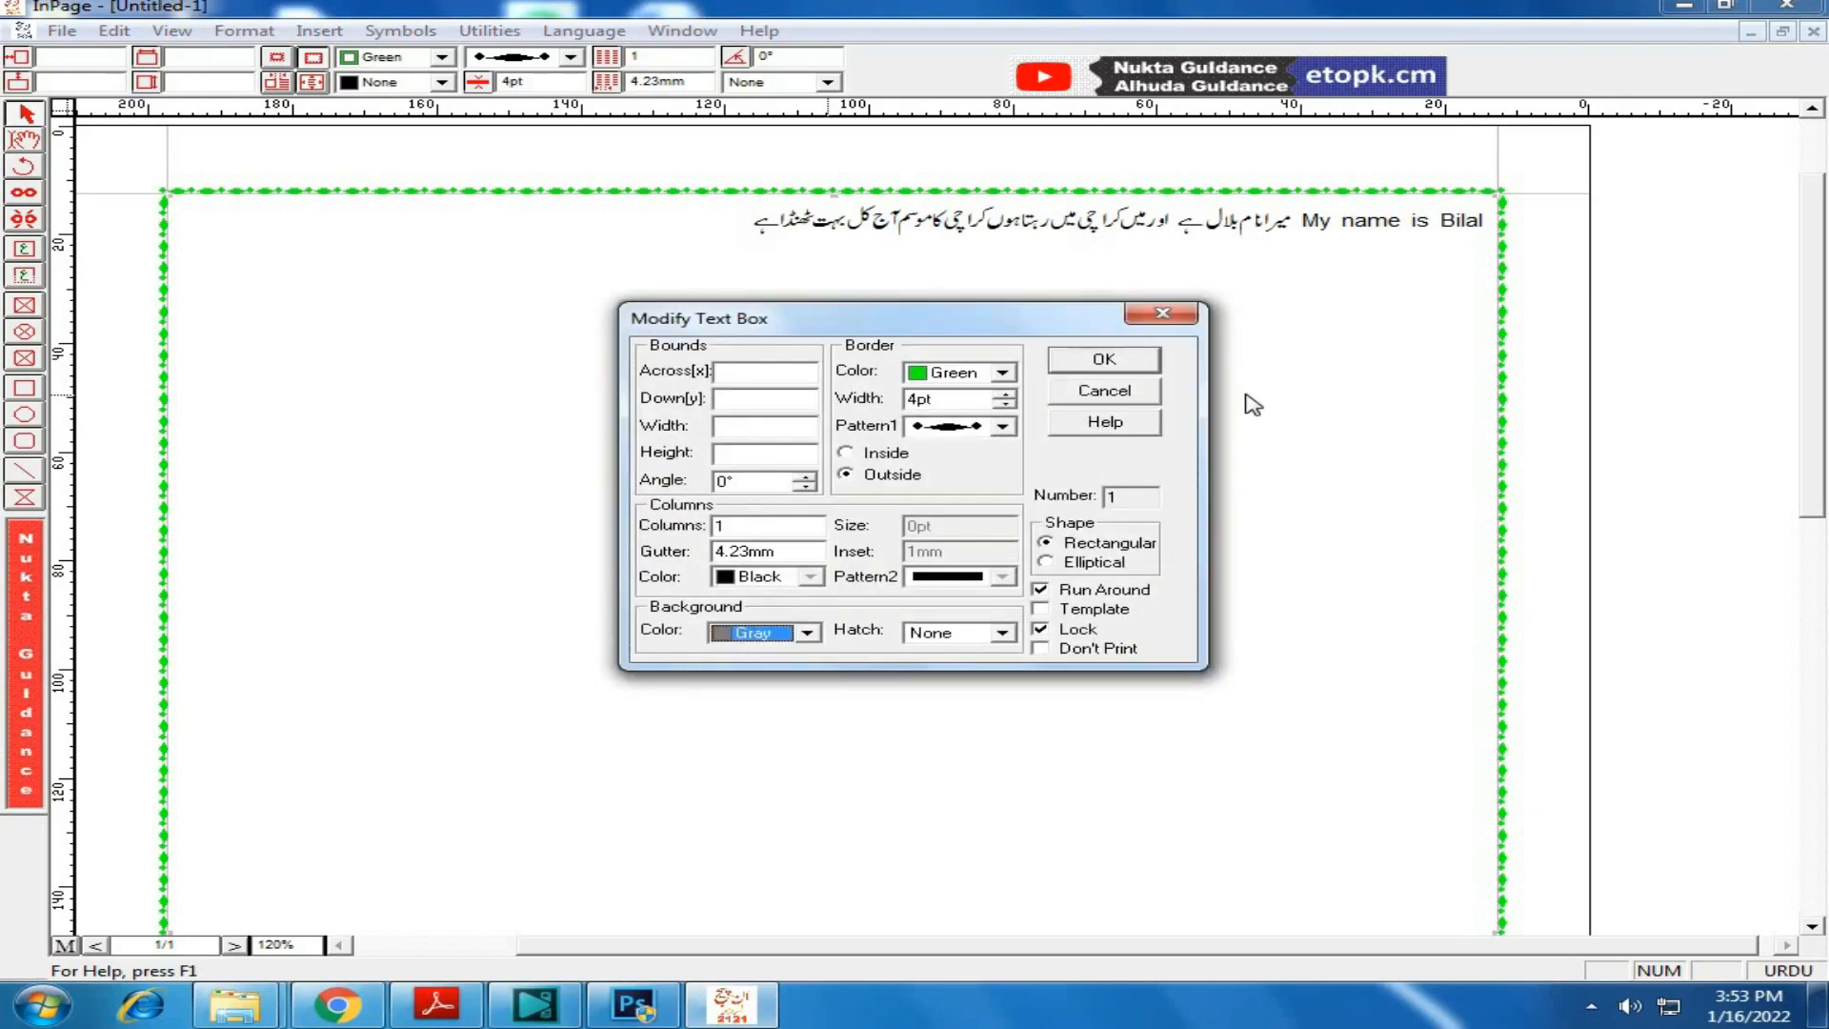
pyautogui.click(1146, 364)
# Step: Change the text box background to cyan
pyautogui.doubleClick(698, 306)
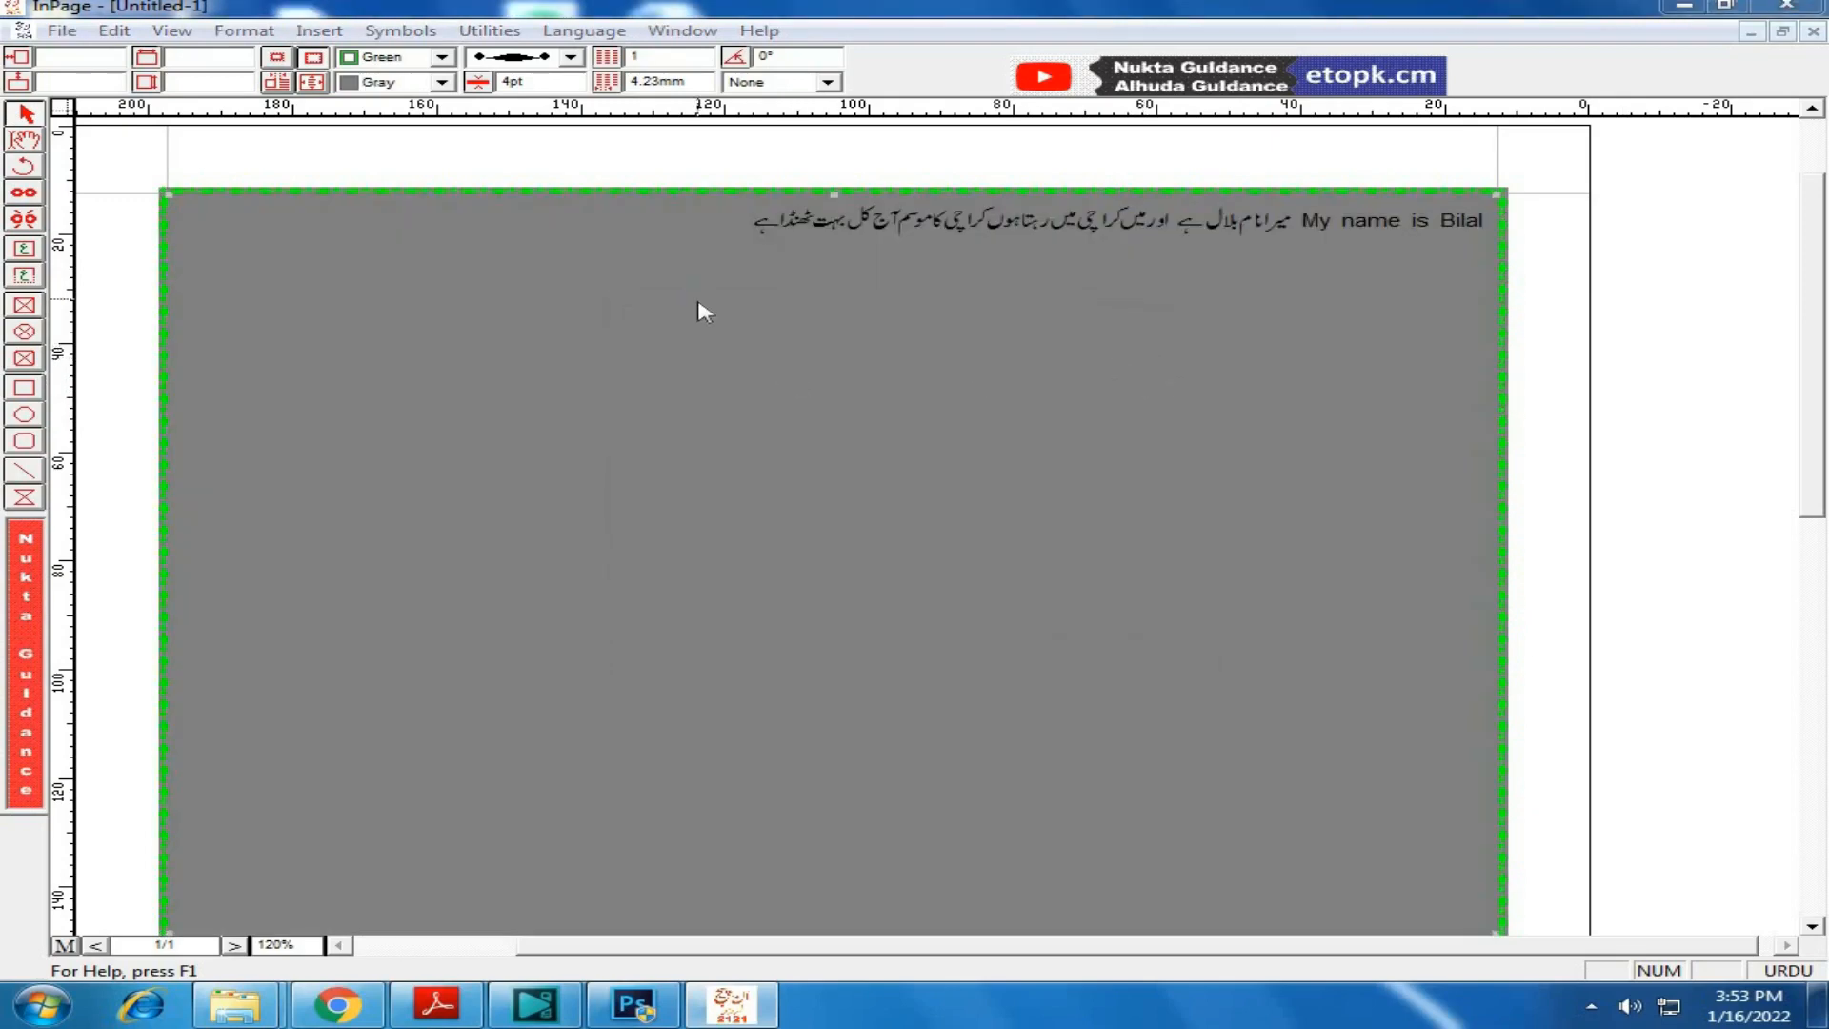
pyautogui.click(759, 635)
pyautogui.scroll(-1, 778, 680)
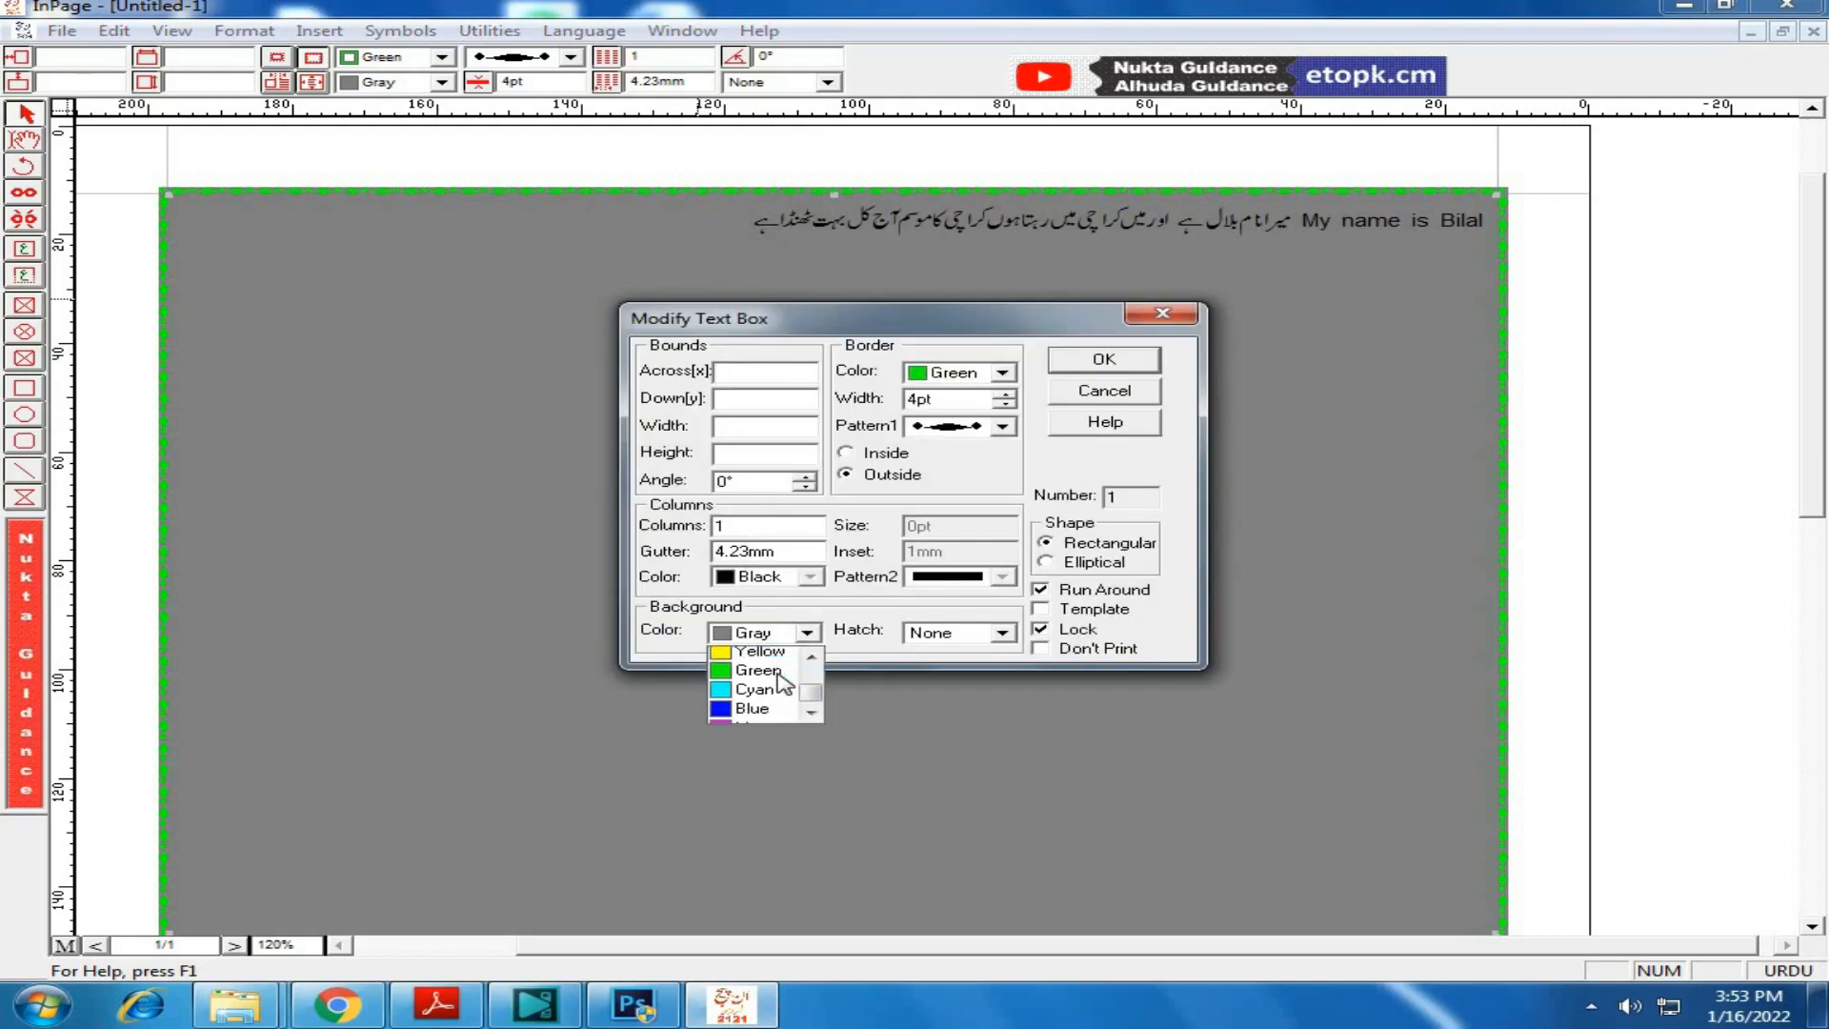
pyautogui.click(770, 677)
pyautogui.click(1120, 362)
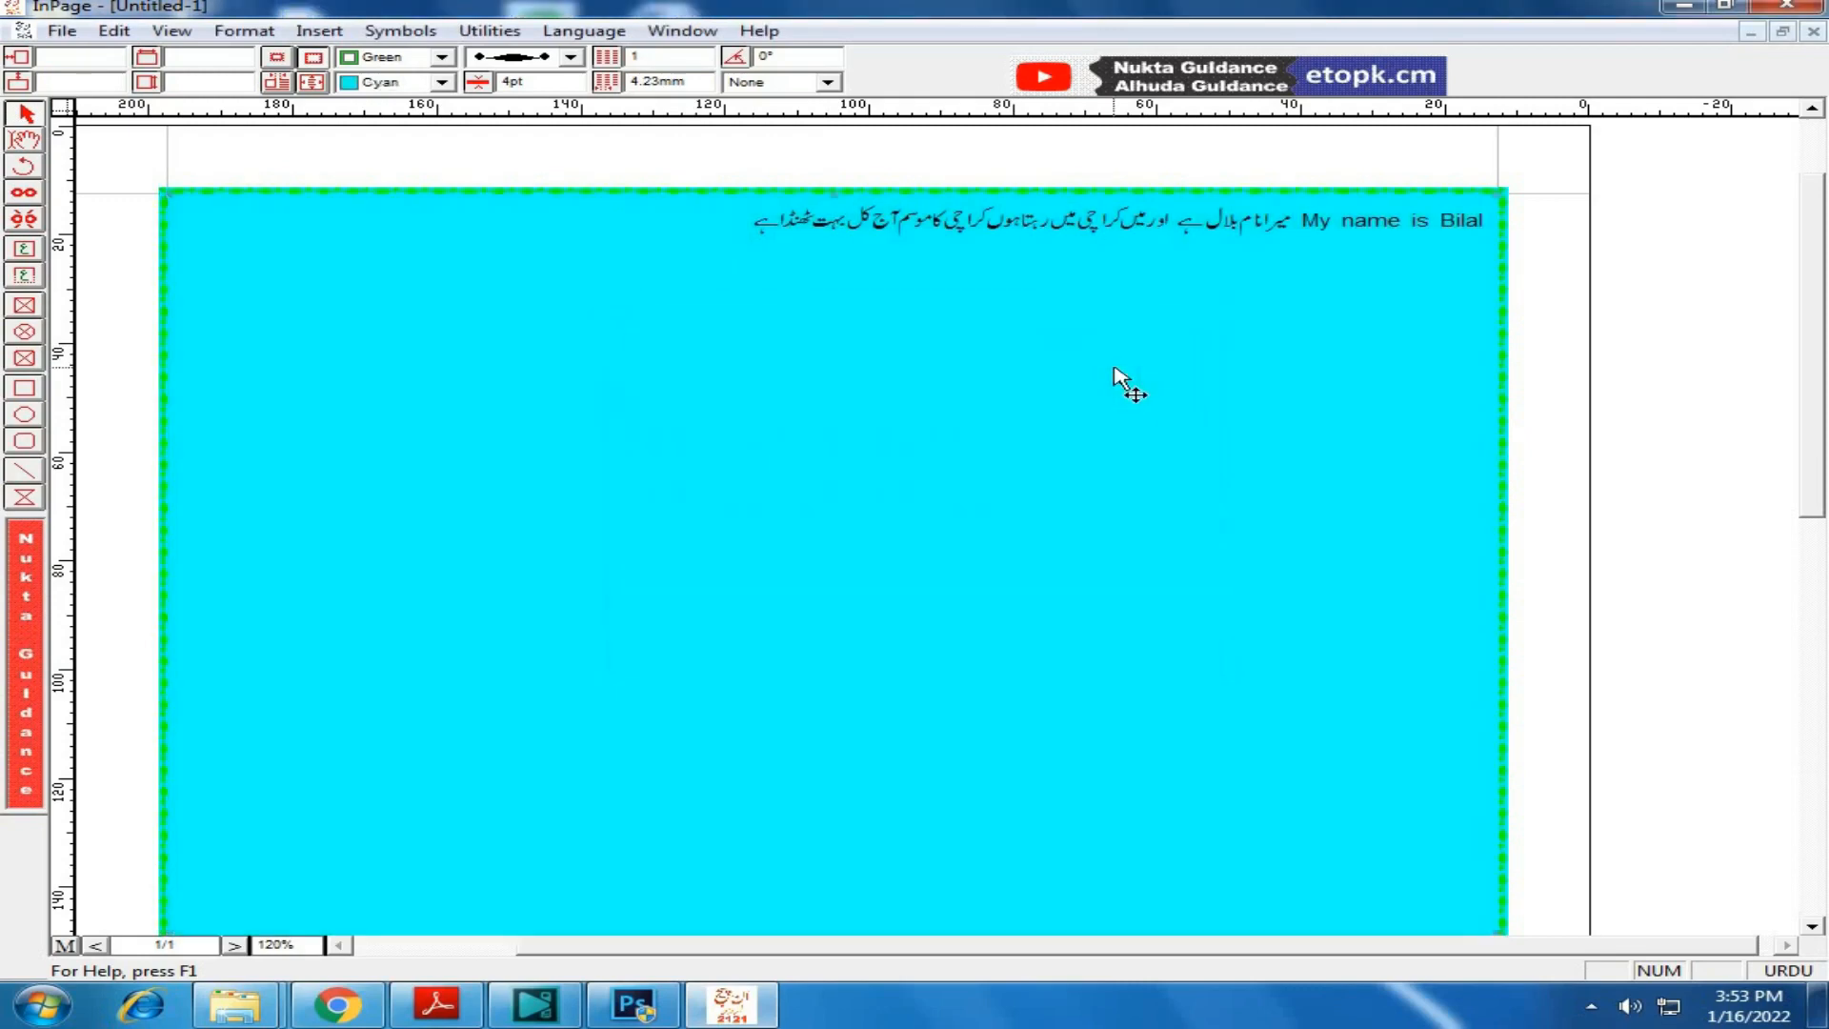
# Step: Reset the box background to white and set the border pattern to None
pyautogui.doubleClick(757, 348)
pyautogui.click(806, 634)
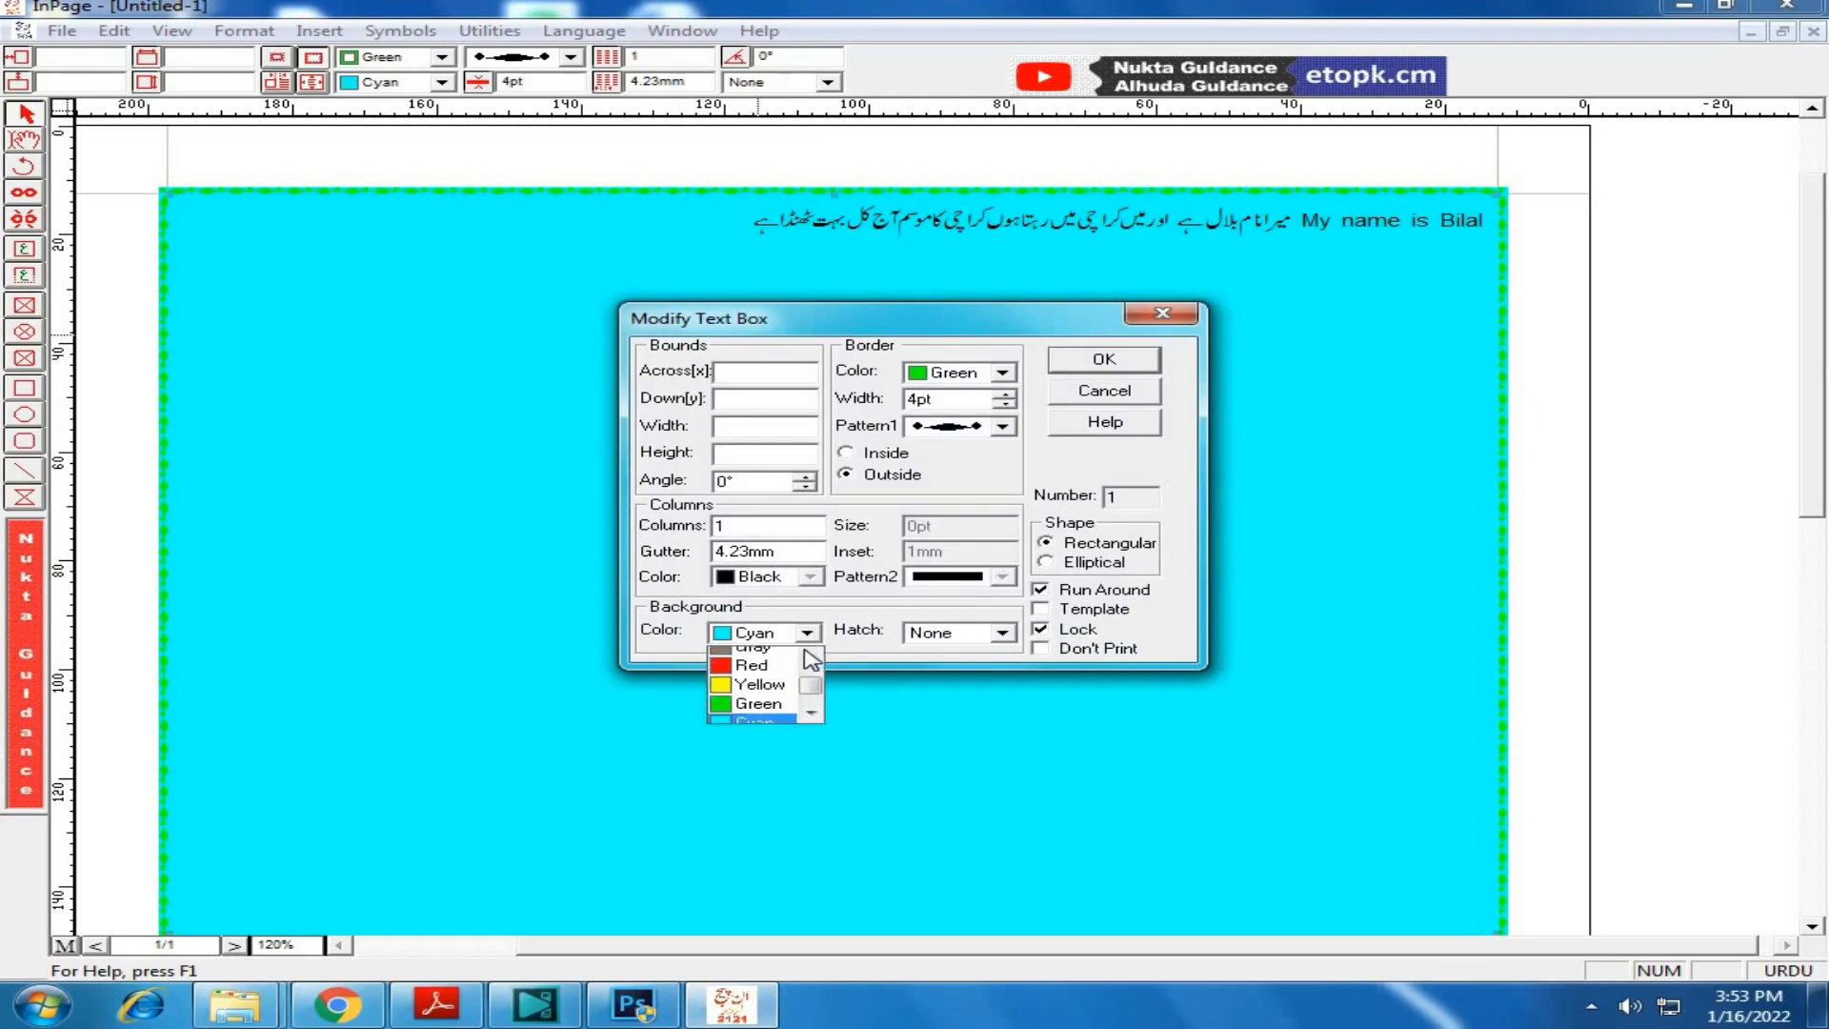
pyautogui.scroll(2, 781, 676)
pyautogui.click(757, 648)
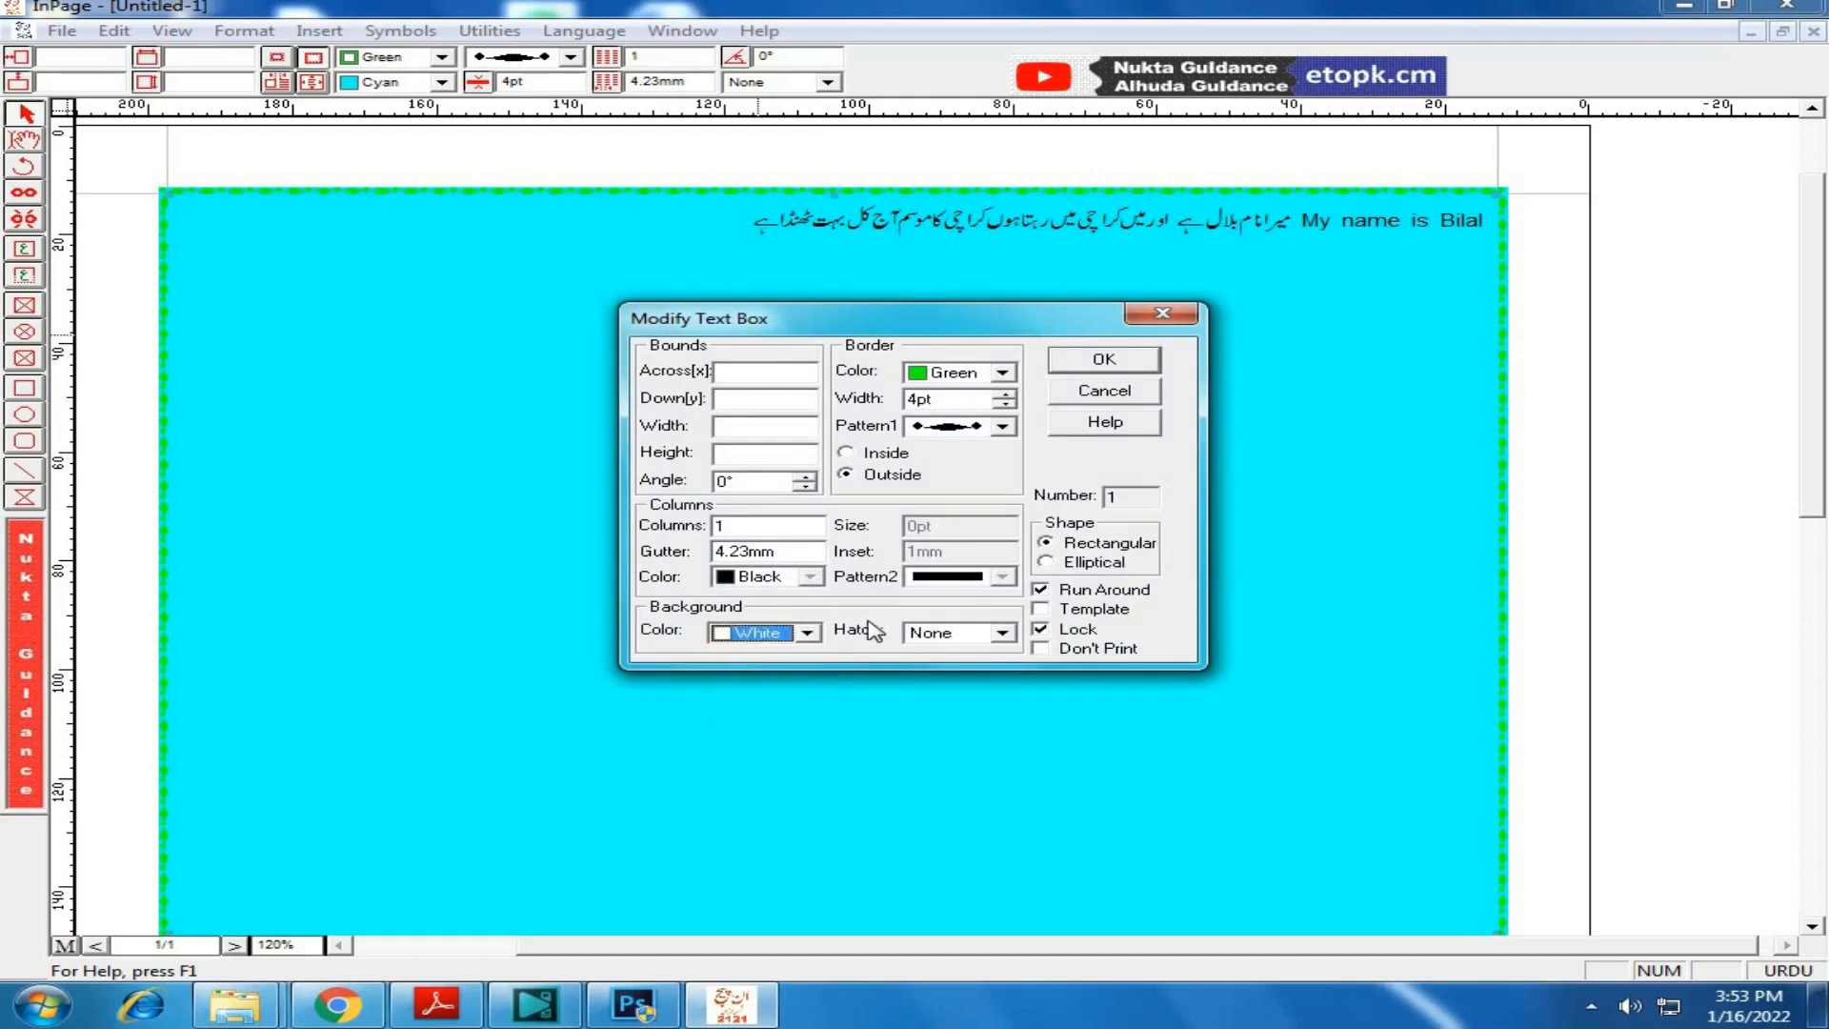
pyautogui.click(1000, 427)
pyautogui.click(1005, 427)
pyautogui.click(1005, 430)
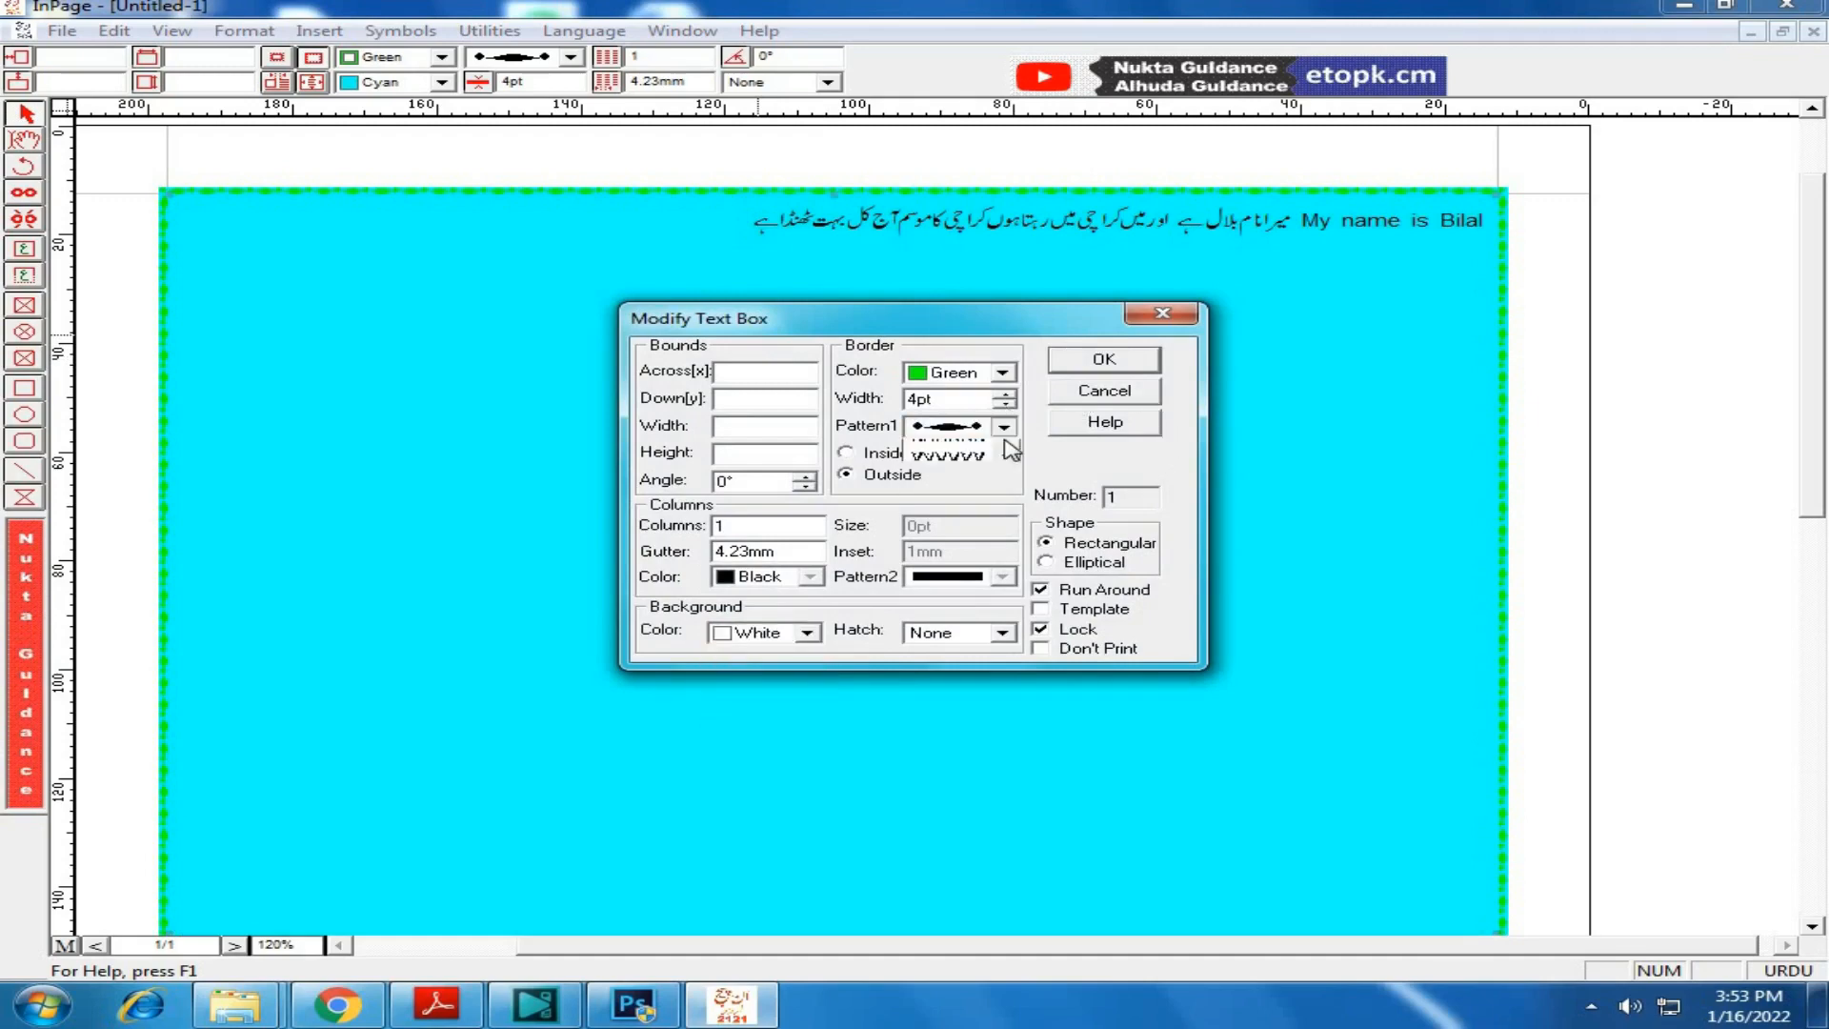
pyautogui.click(1011, 451)
pyautogui.click(1008, 450)
pyautogui.click(1007, 451)
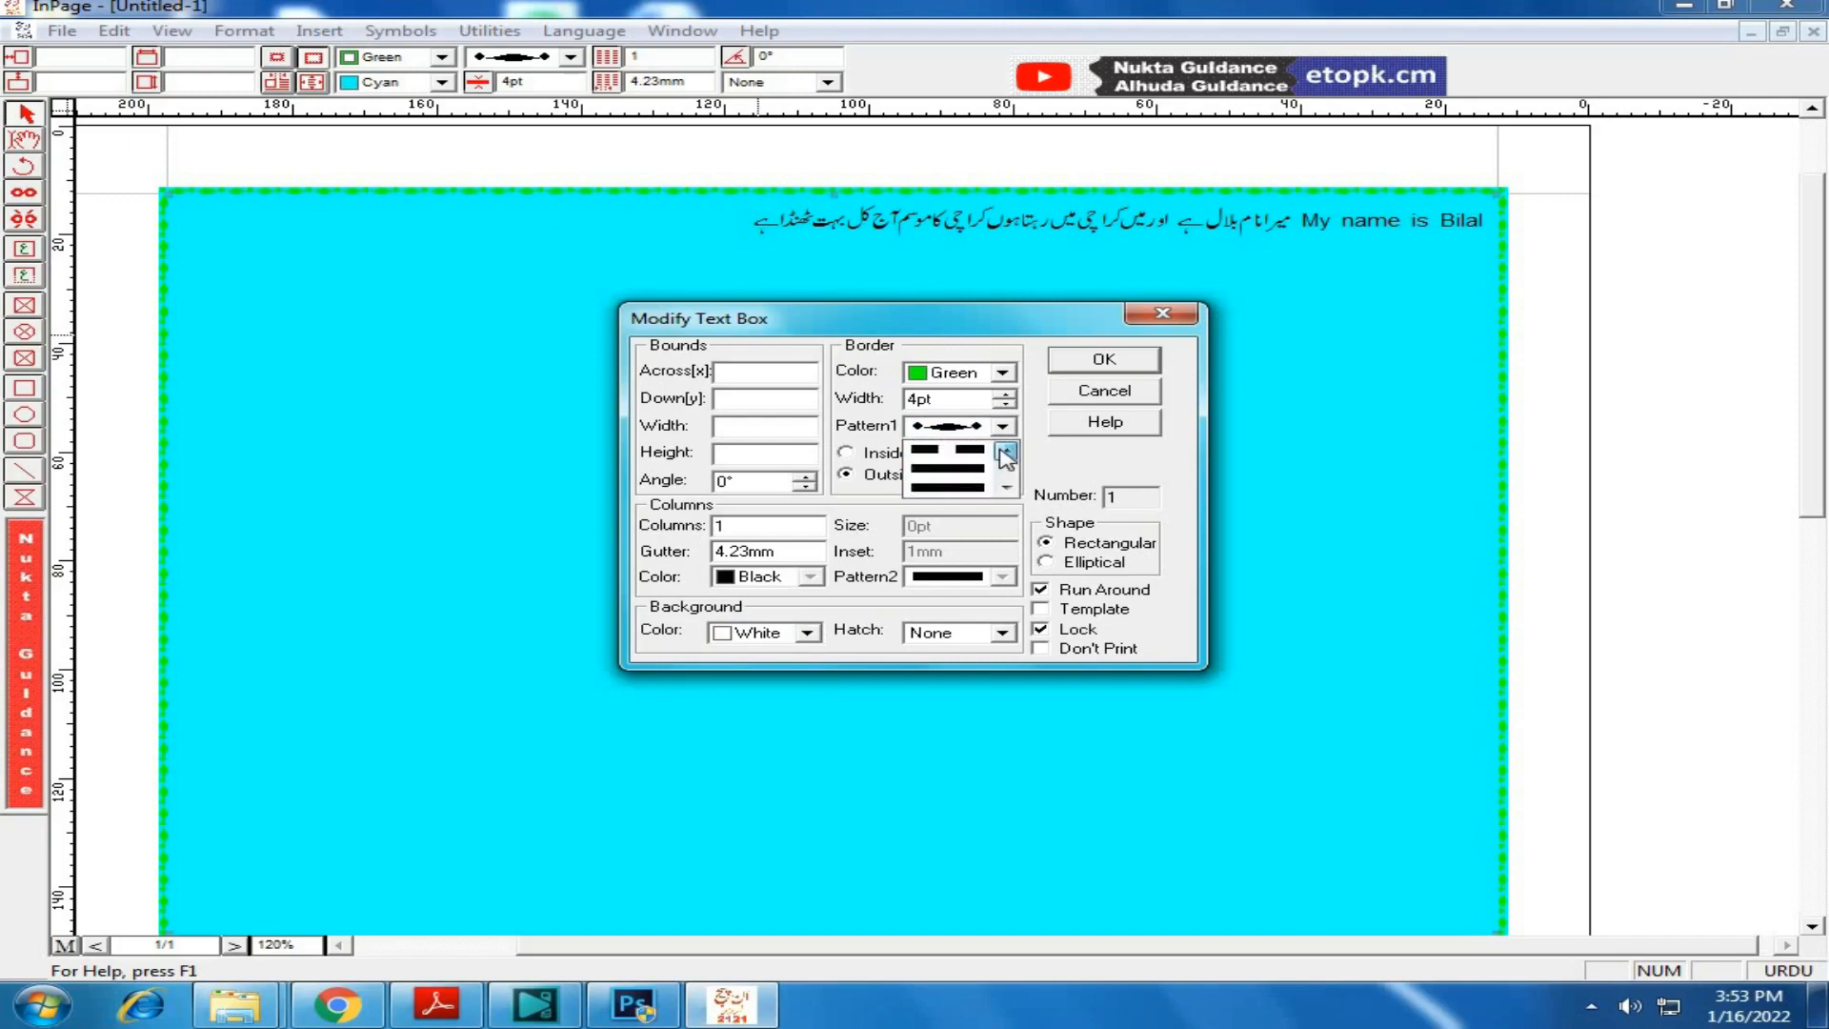
pyautogui.click(1008, 451)
pyautogui.click(975, 456)
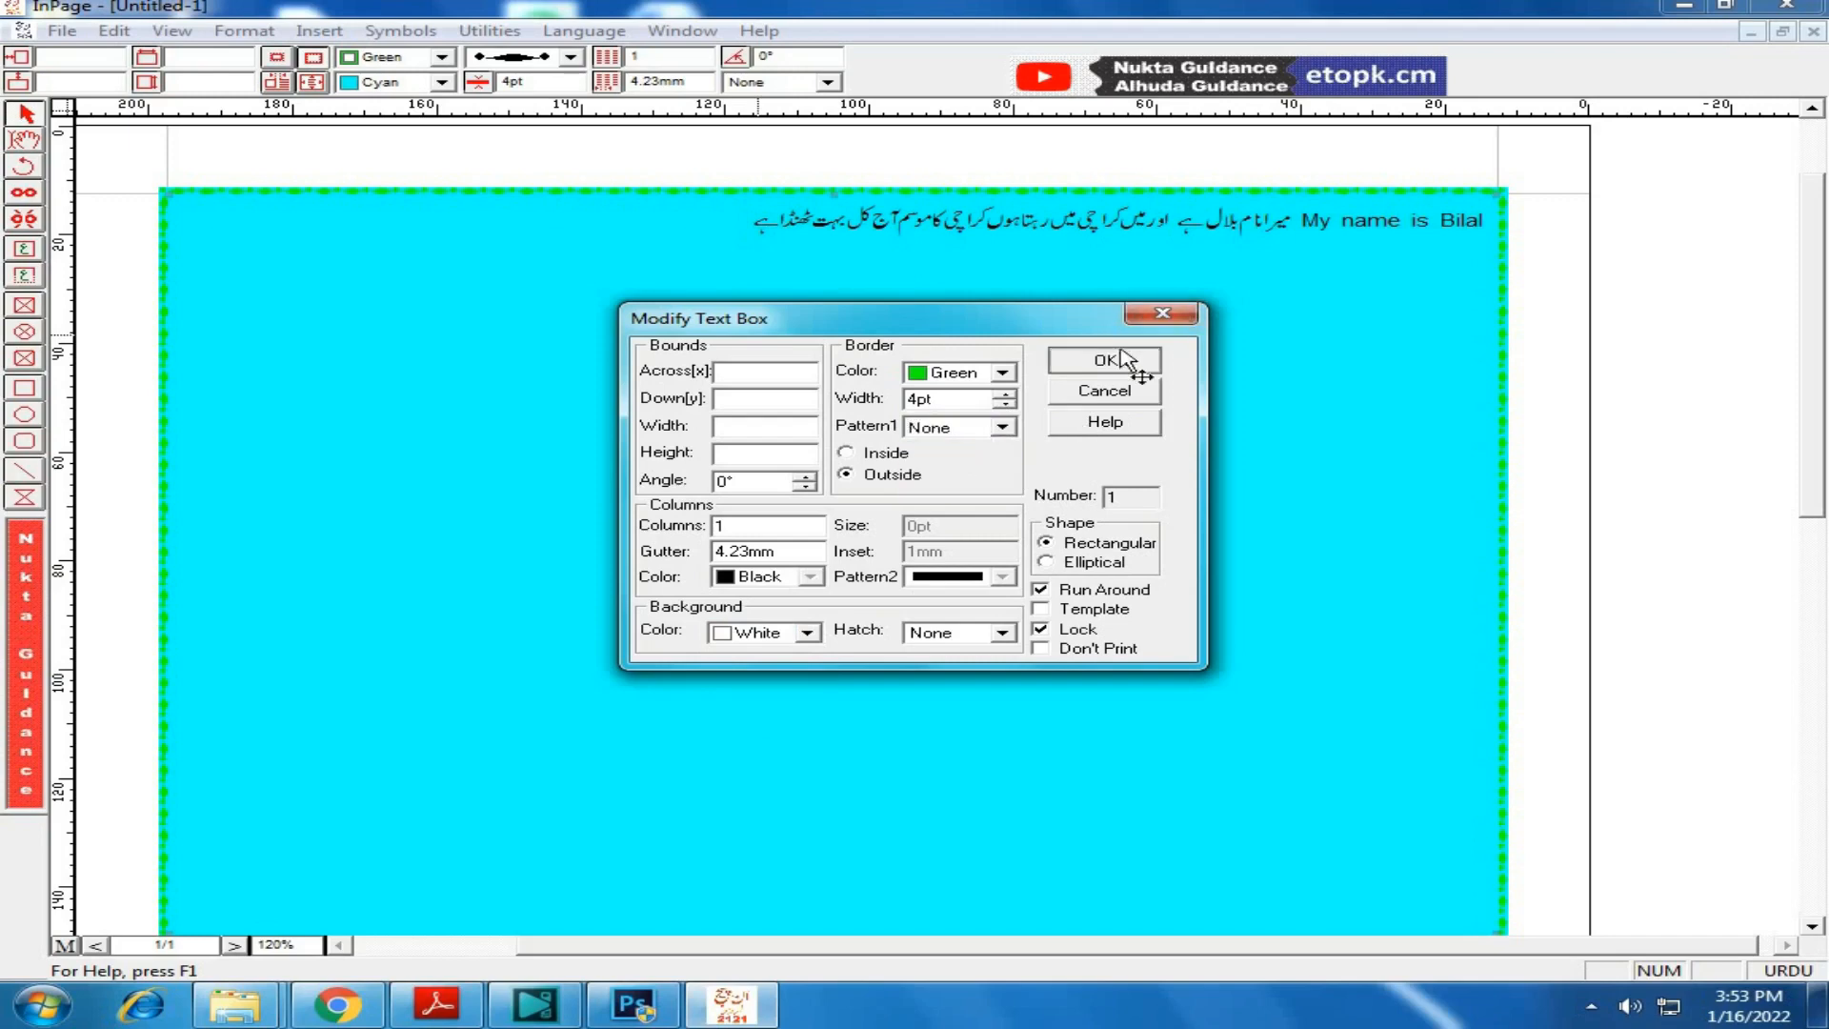
pyautogui.click(1134, 362)
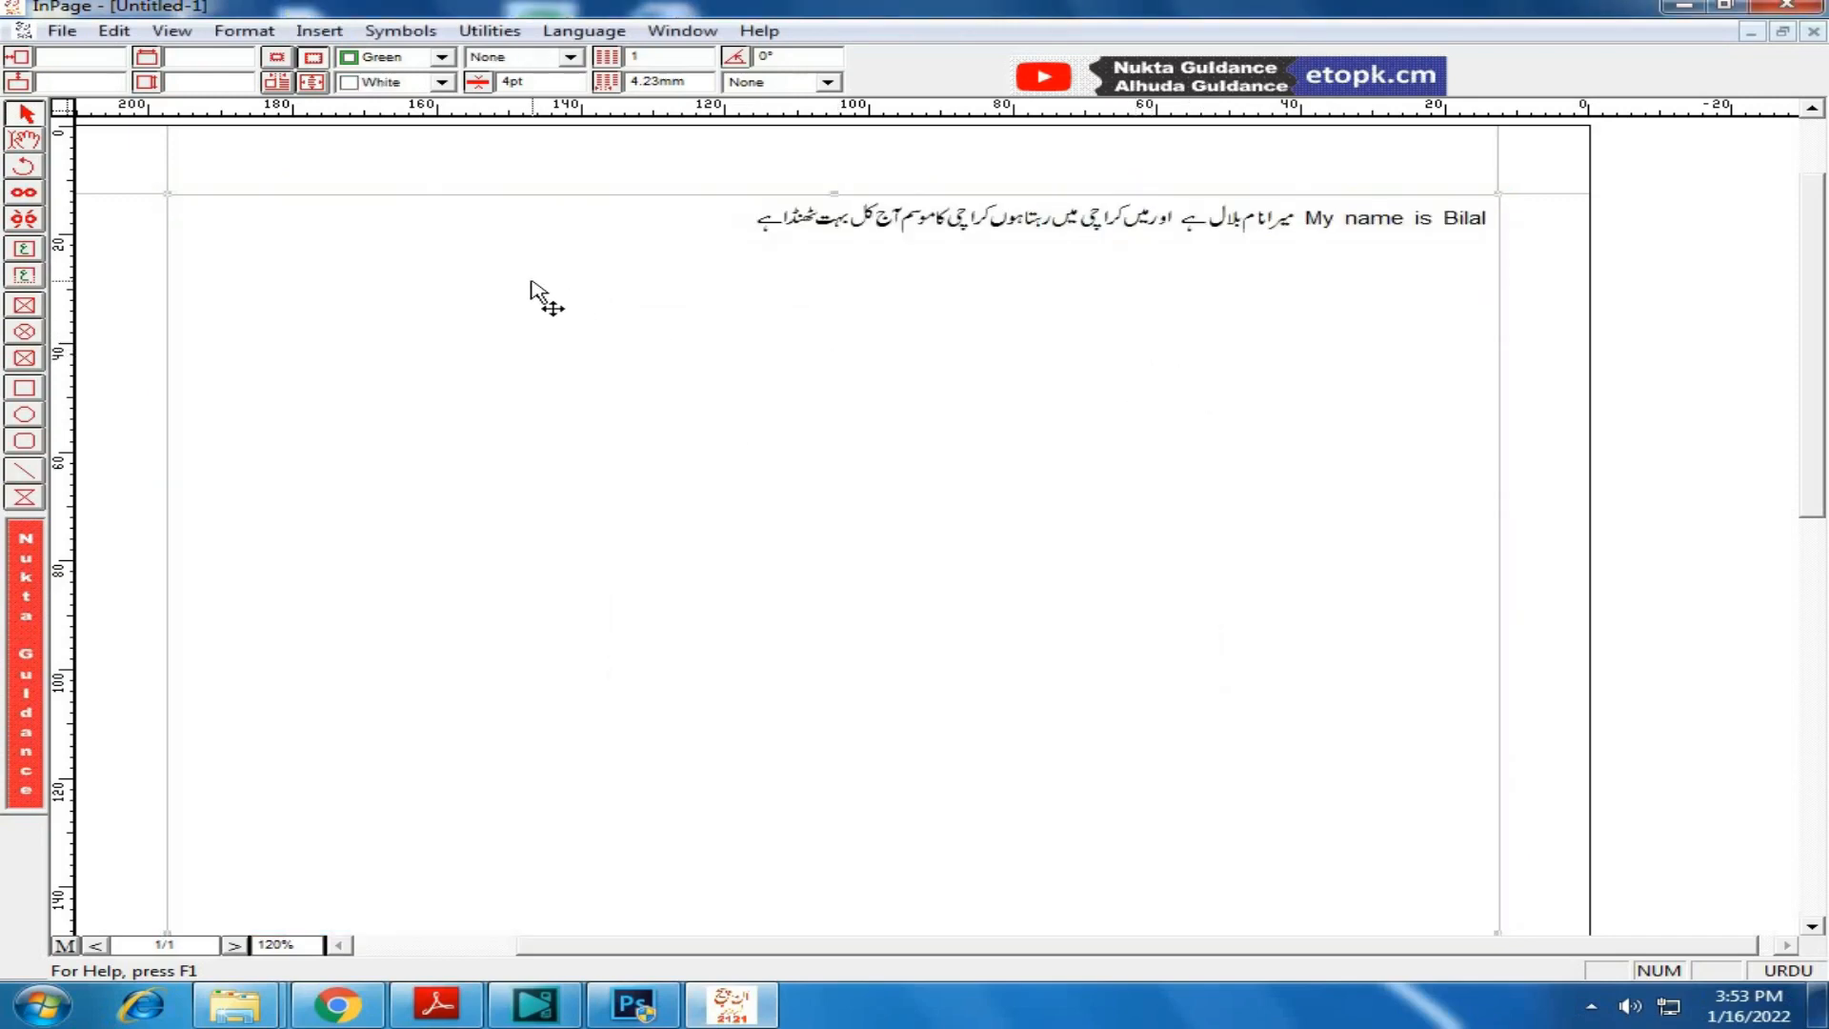
pyautogui.click(24, 140)
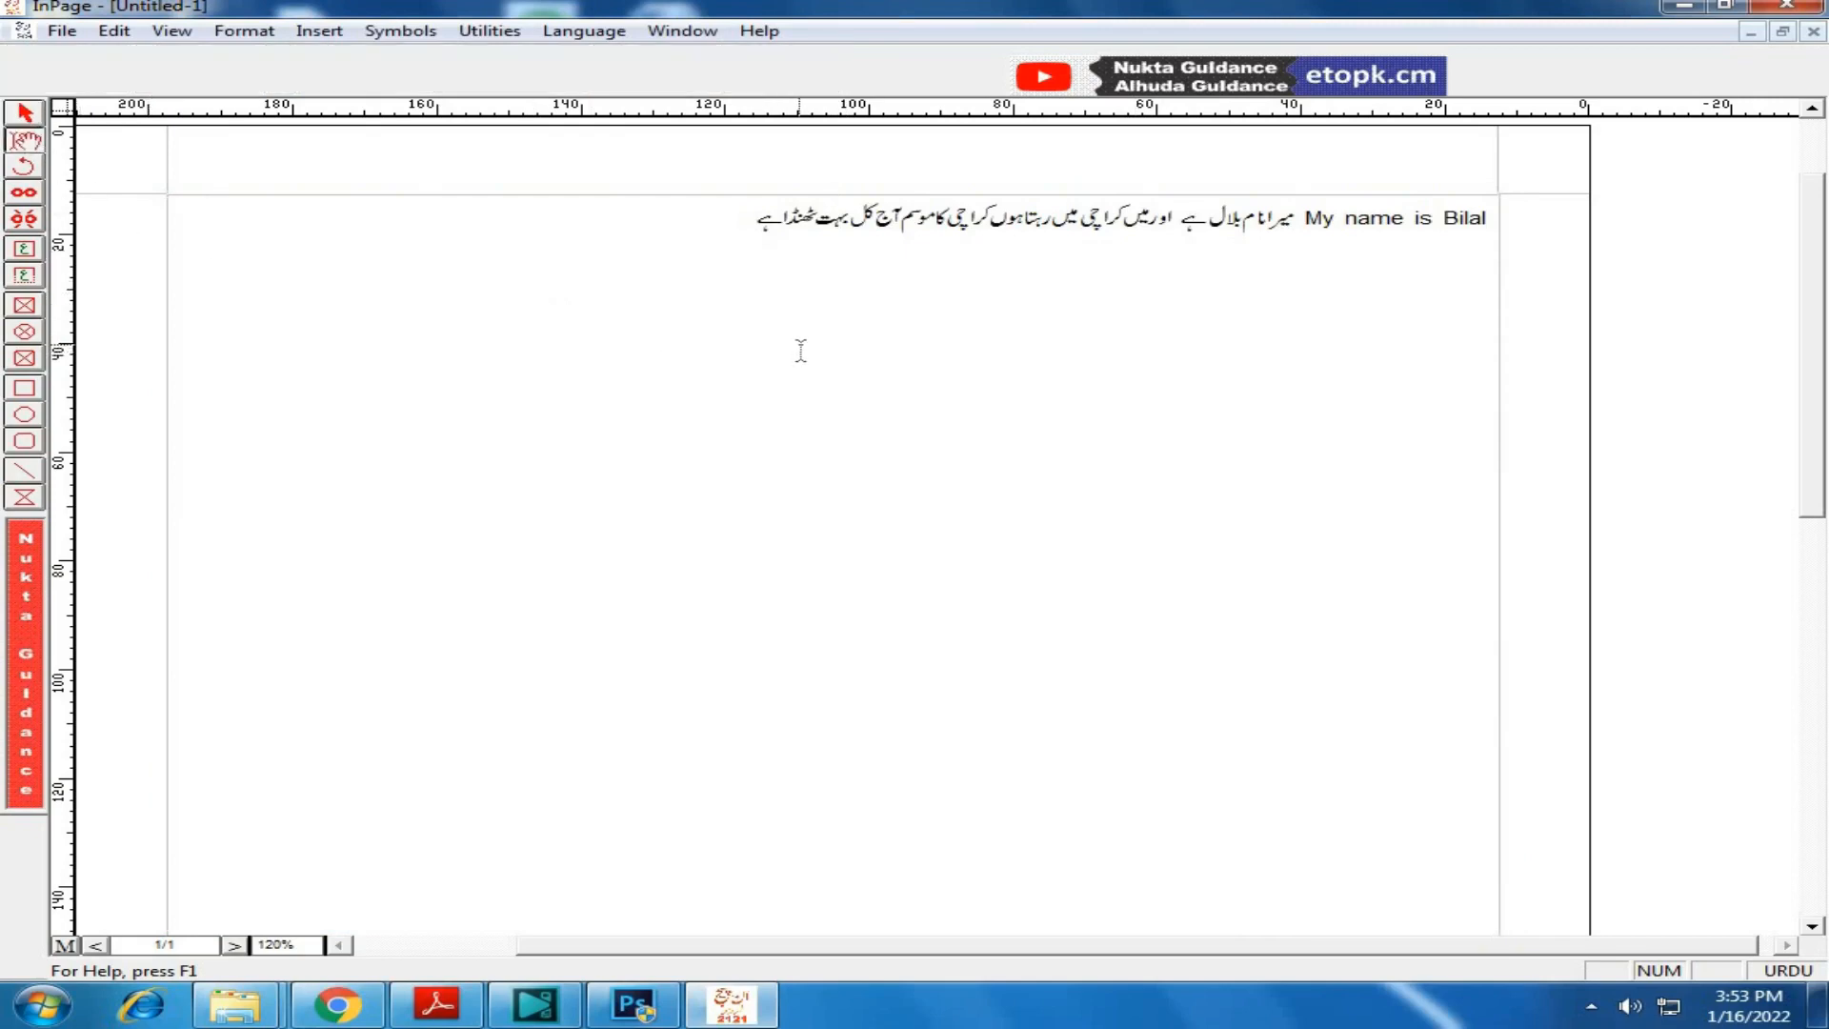
# Step: Add a trial Urdu character at the line's end and select the Urdu sentence
pyautogui.click(738, 250)
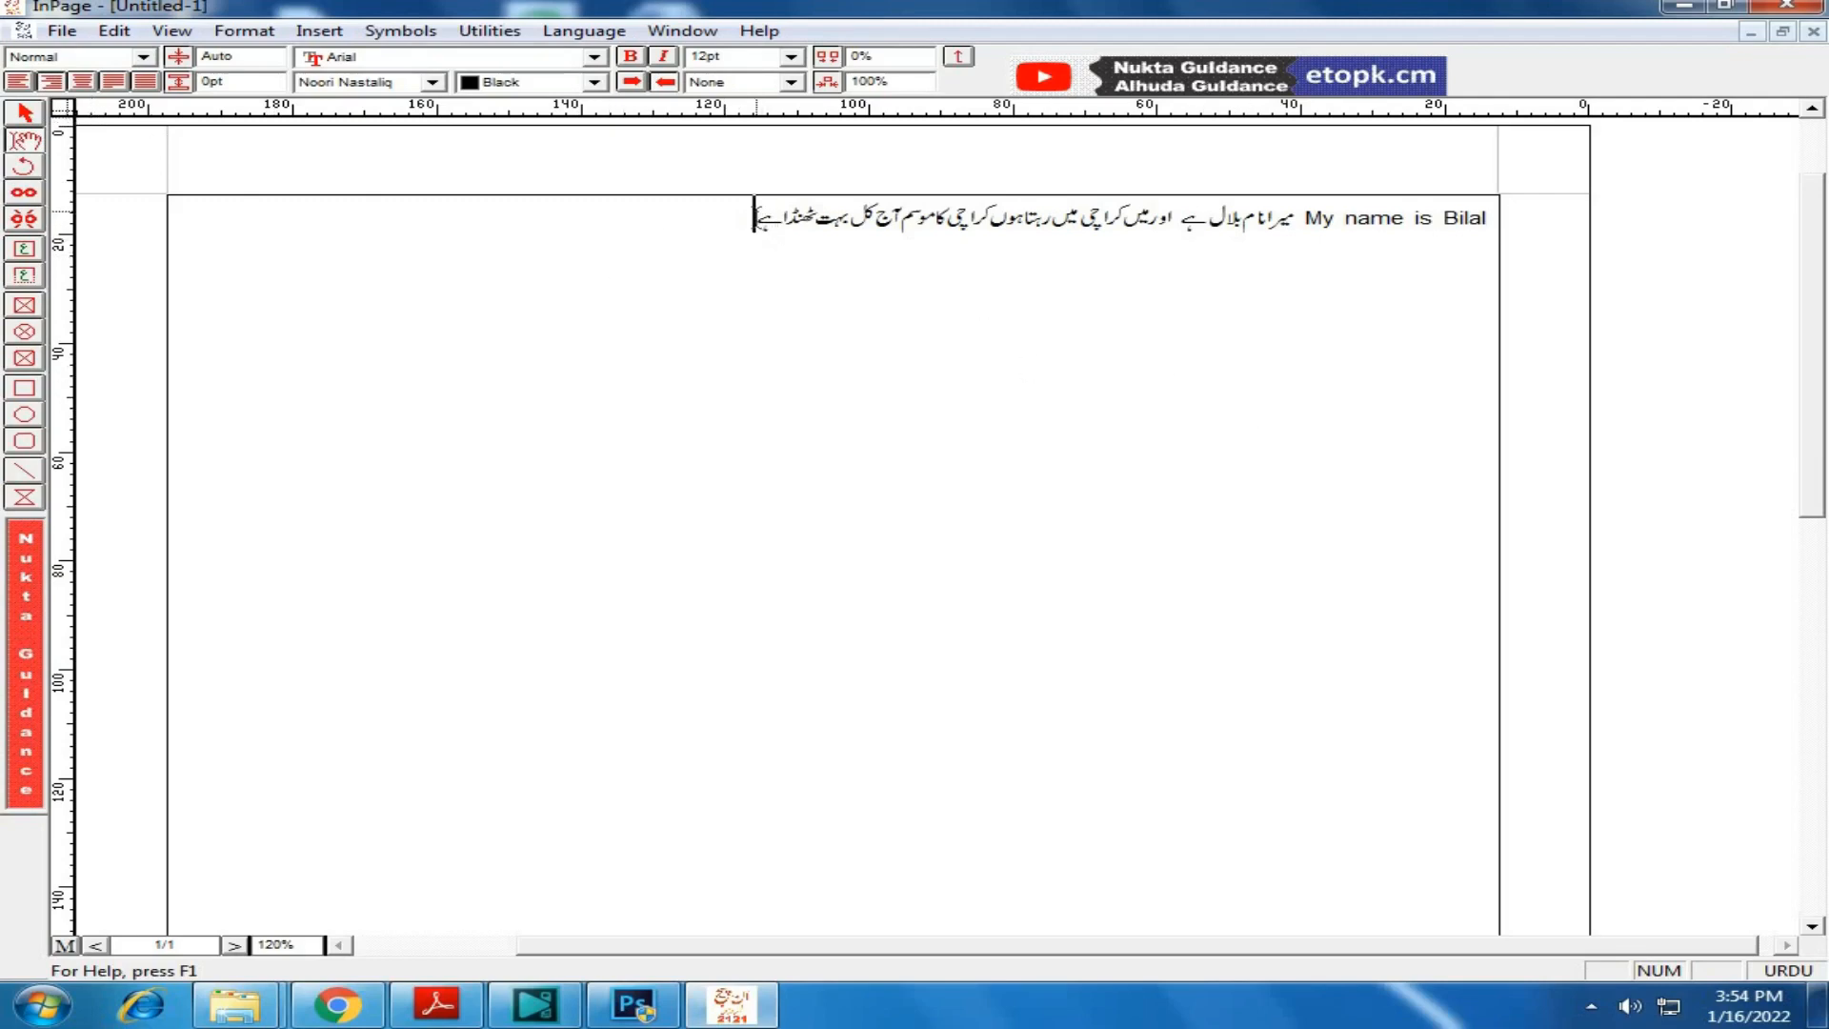
pyautogui.write('لا')
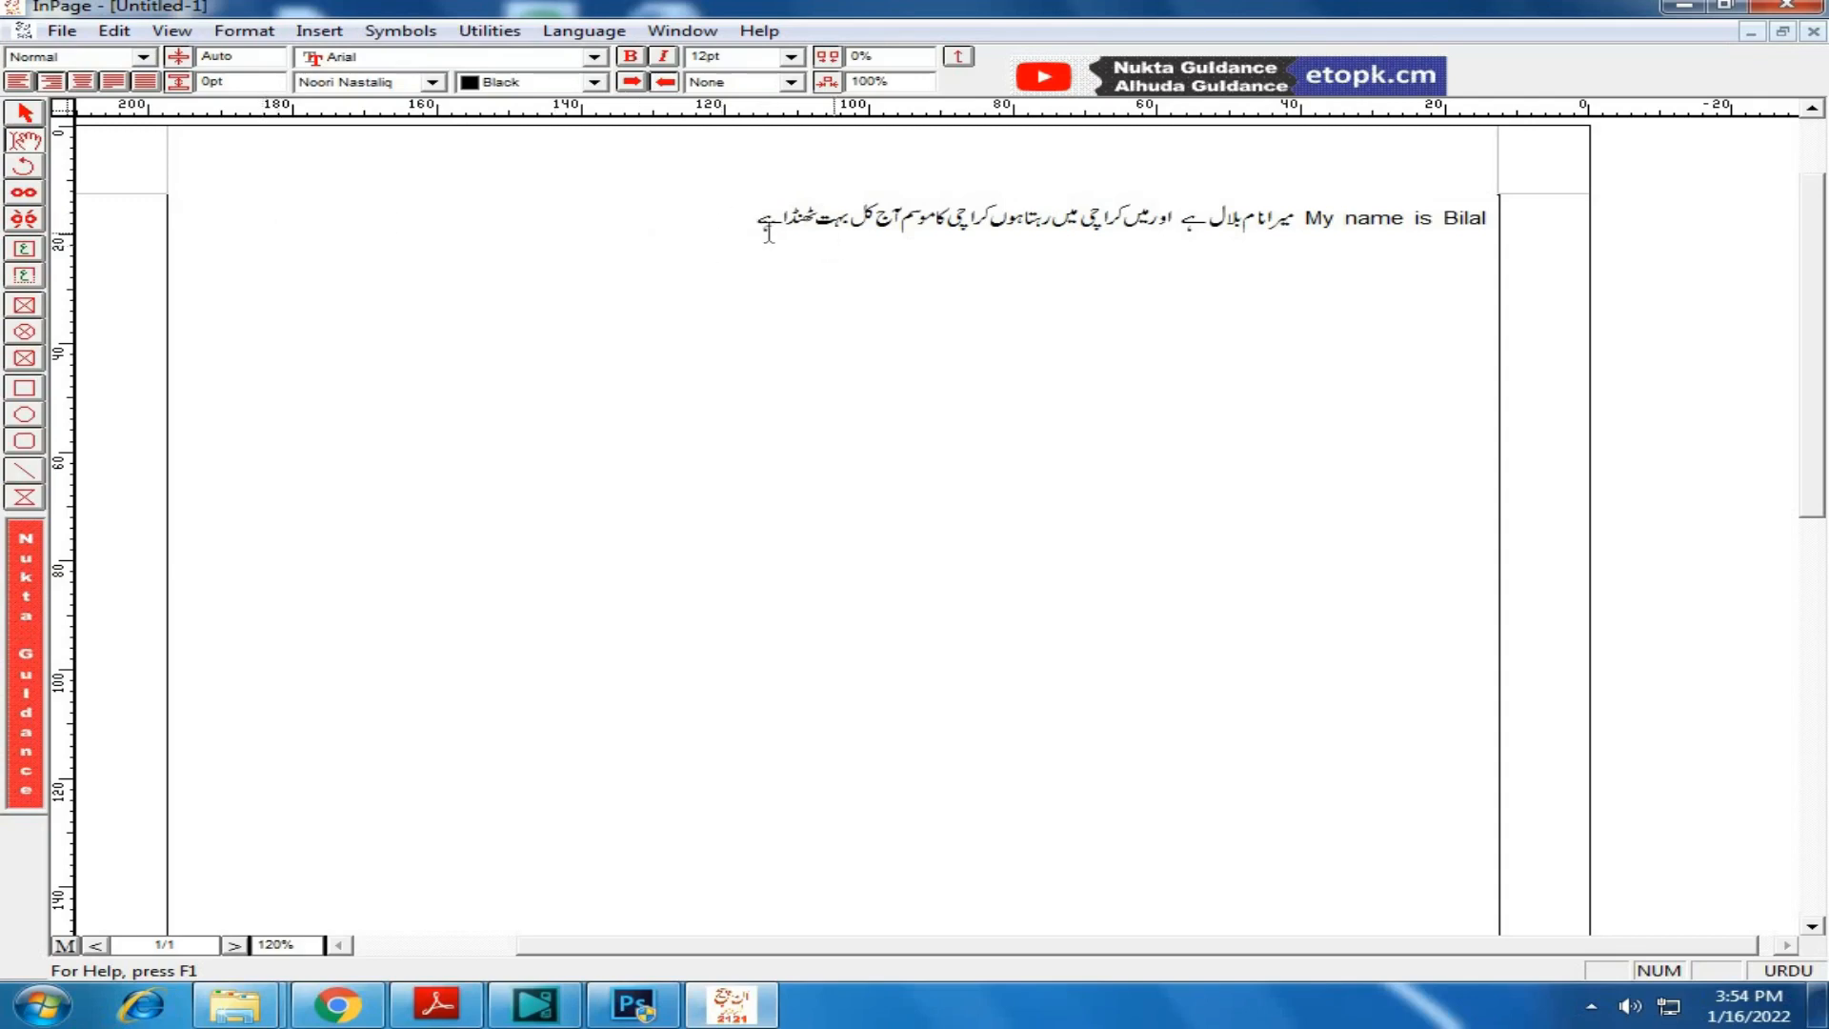
pyautogui.moveTo(713, 223); pyautogui.dragTo(1263, 275)
pyautogui.click(1244, 271)
pyautogui.moveTo(755, 224); pyautogui.dragTo(1292, 245)
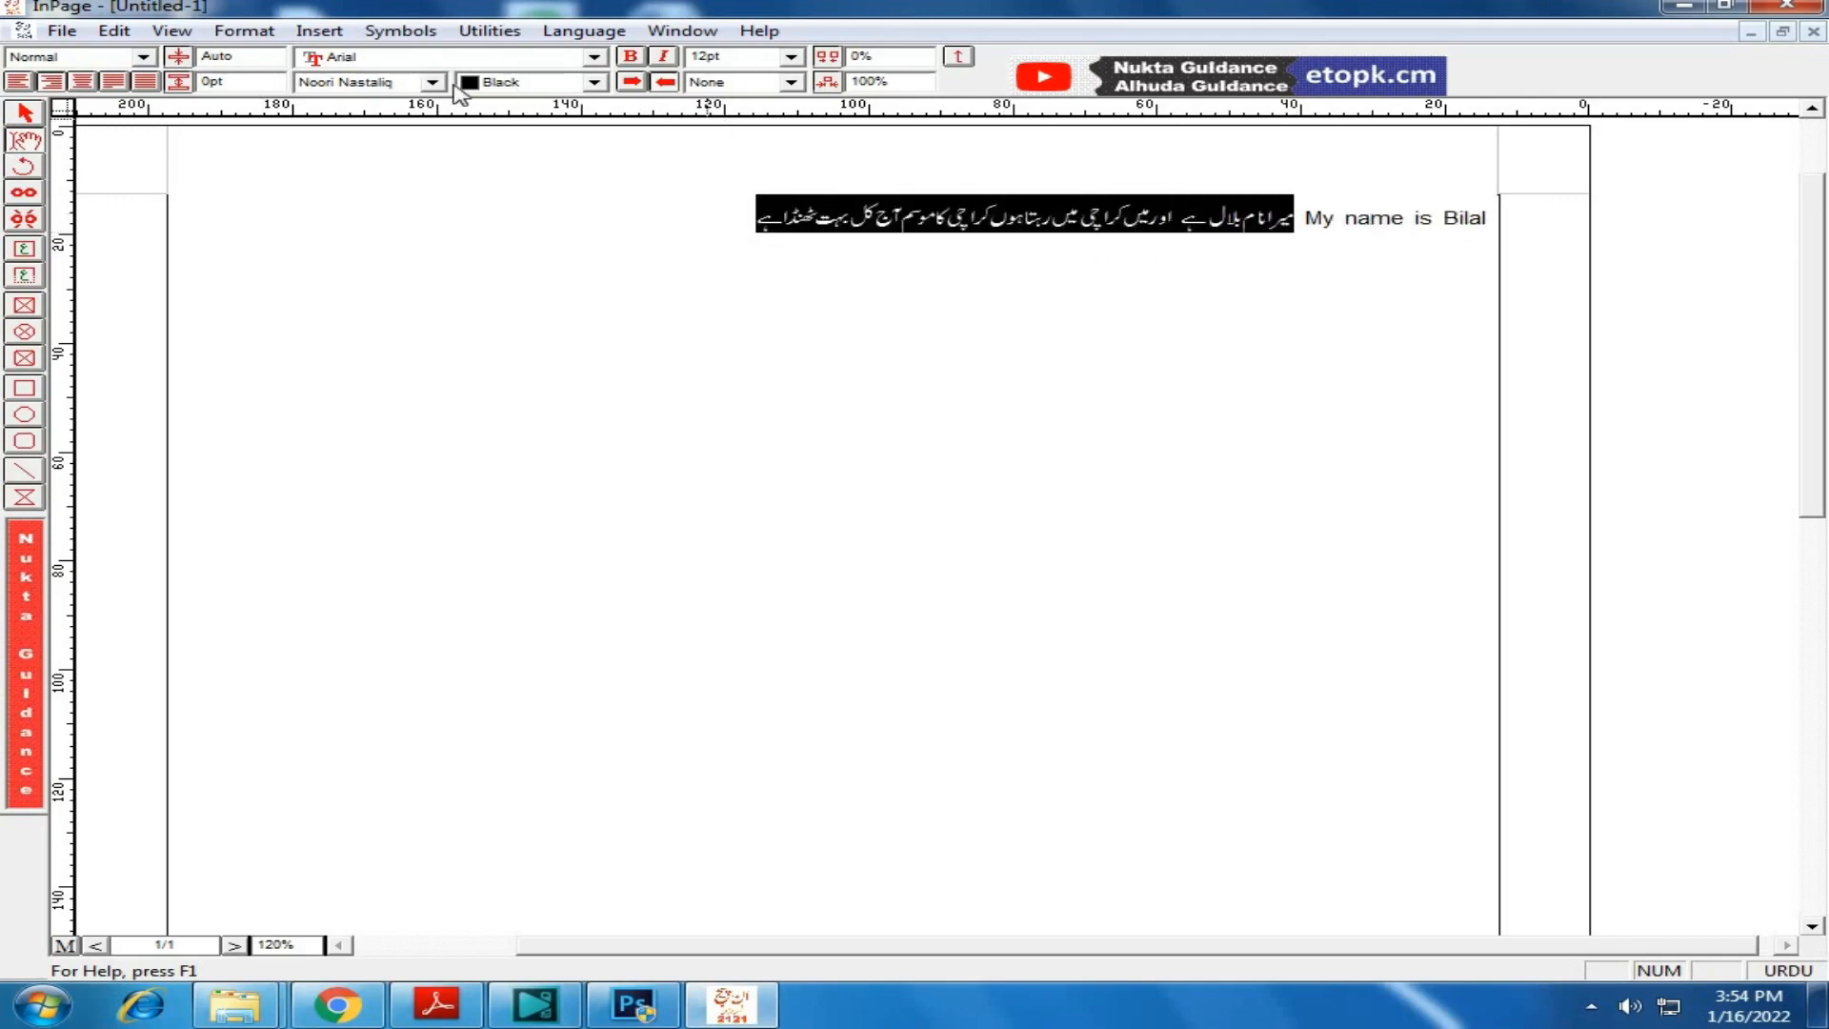
# Step: Set the selected Urdu sentence in the Aasaar Bold font
pyautogui.click(405, 84)
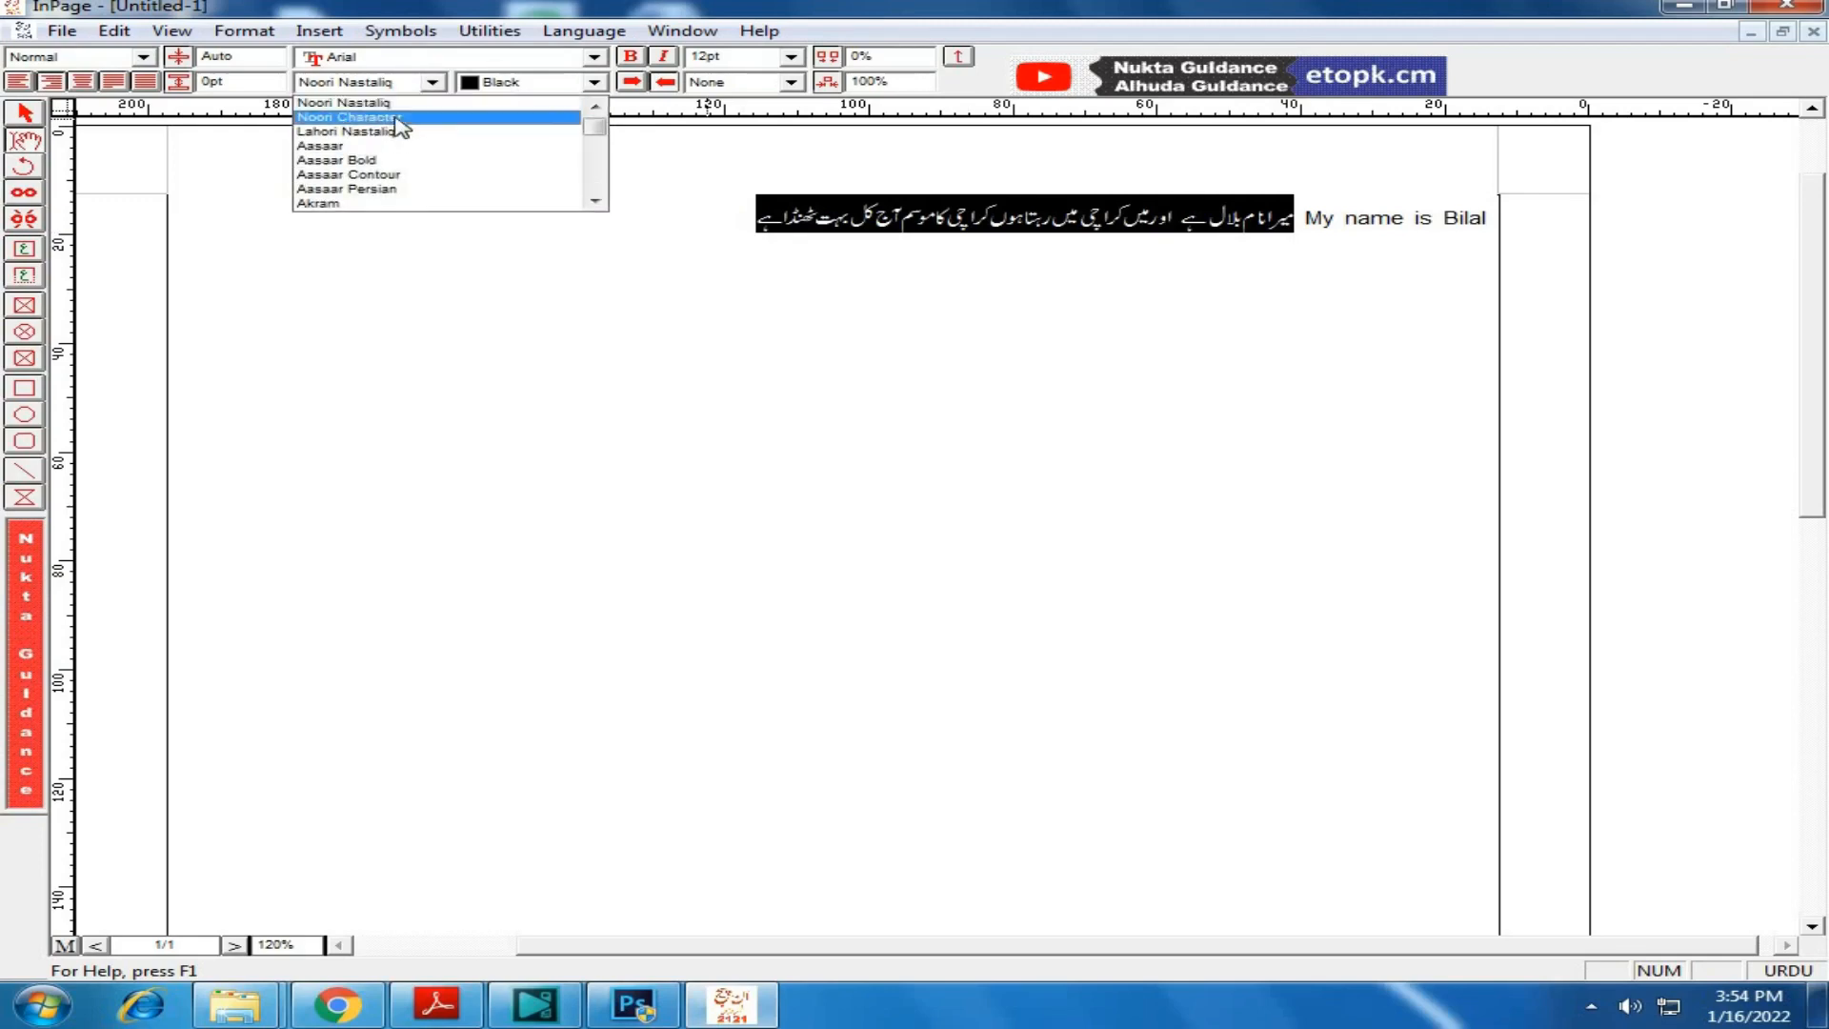
pyautogui.moveTo(604, 131)
pyautogui.mouseDown()
pyautogui.moveTo(597, 204)
pyautogui.moveTo(592, 114)
pyautogui.mouseUp()
pyautogui.click(449, 159)
pyautogui.click(583, 305)
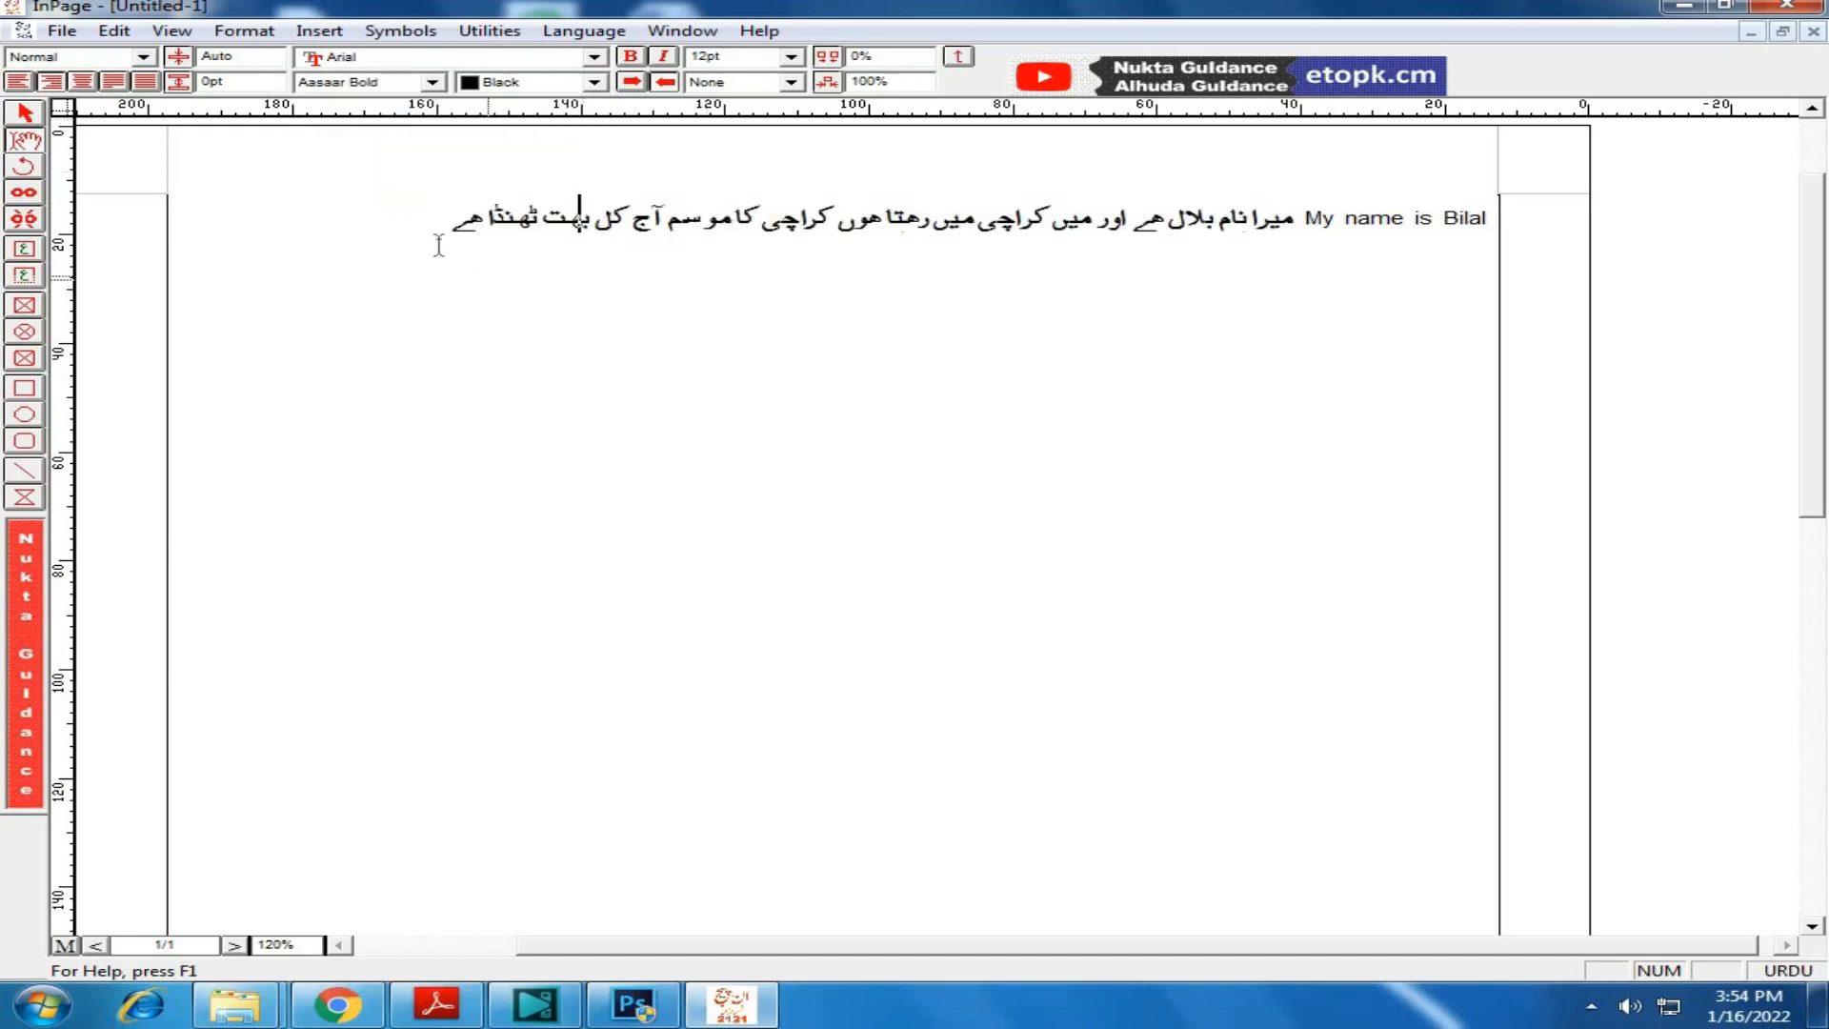
# Step: Reselect the line and change the Urdu text to Noori Nastaliq
pyautogui.moveTo(438, 246); pyautogui.dragTo(651, 324)
pyautogui.click(1299, 257)
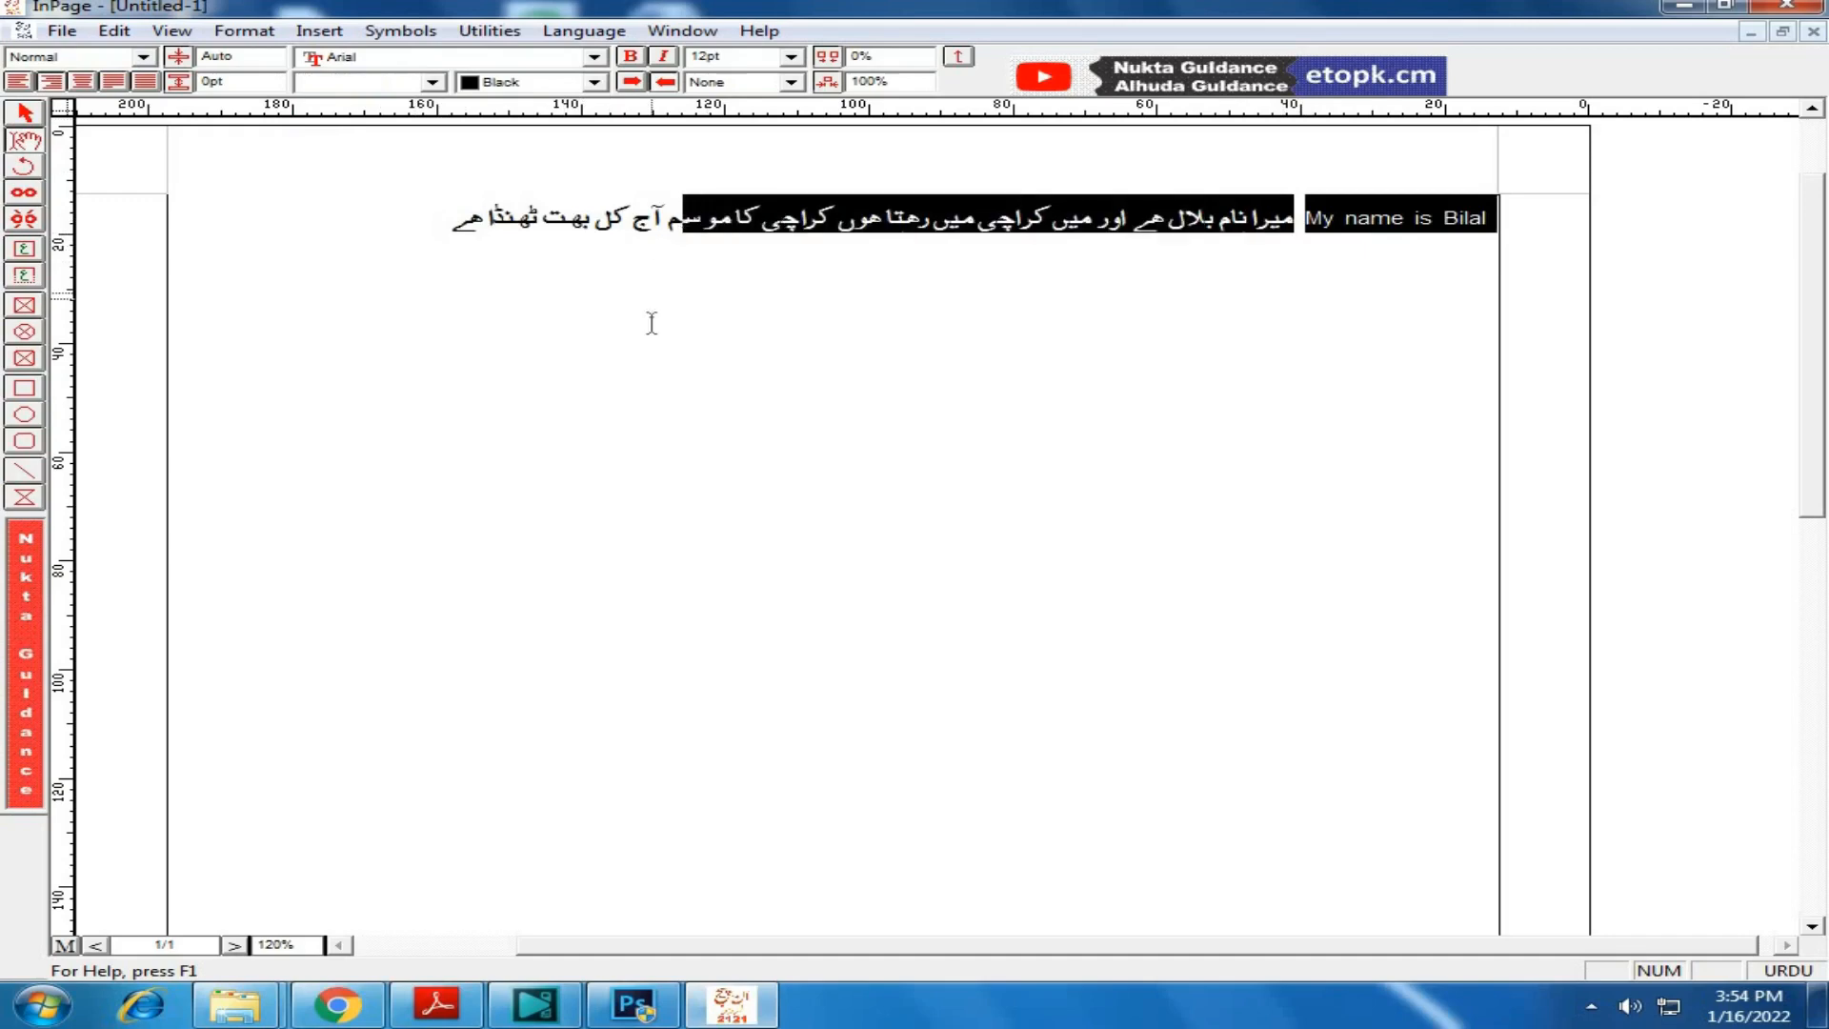
pyautogui.click(652, 323)
pyautogui.moveTo(438, 217); pyautogui.dragTo(1289, 202)
pyautogui.click(431, 83)
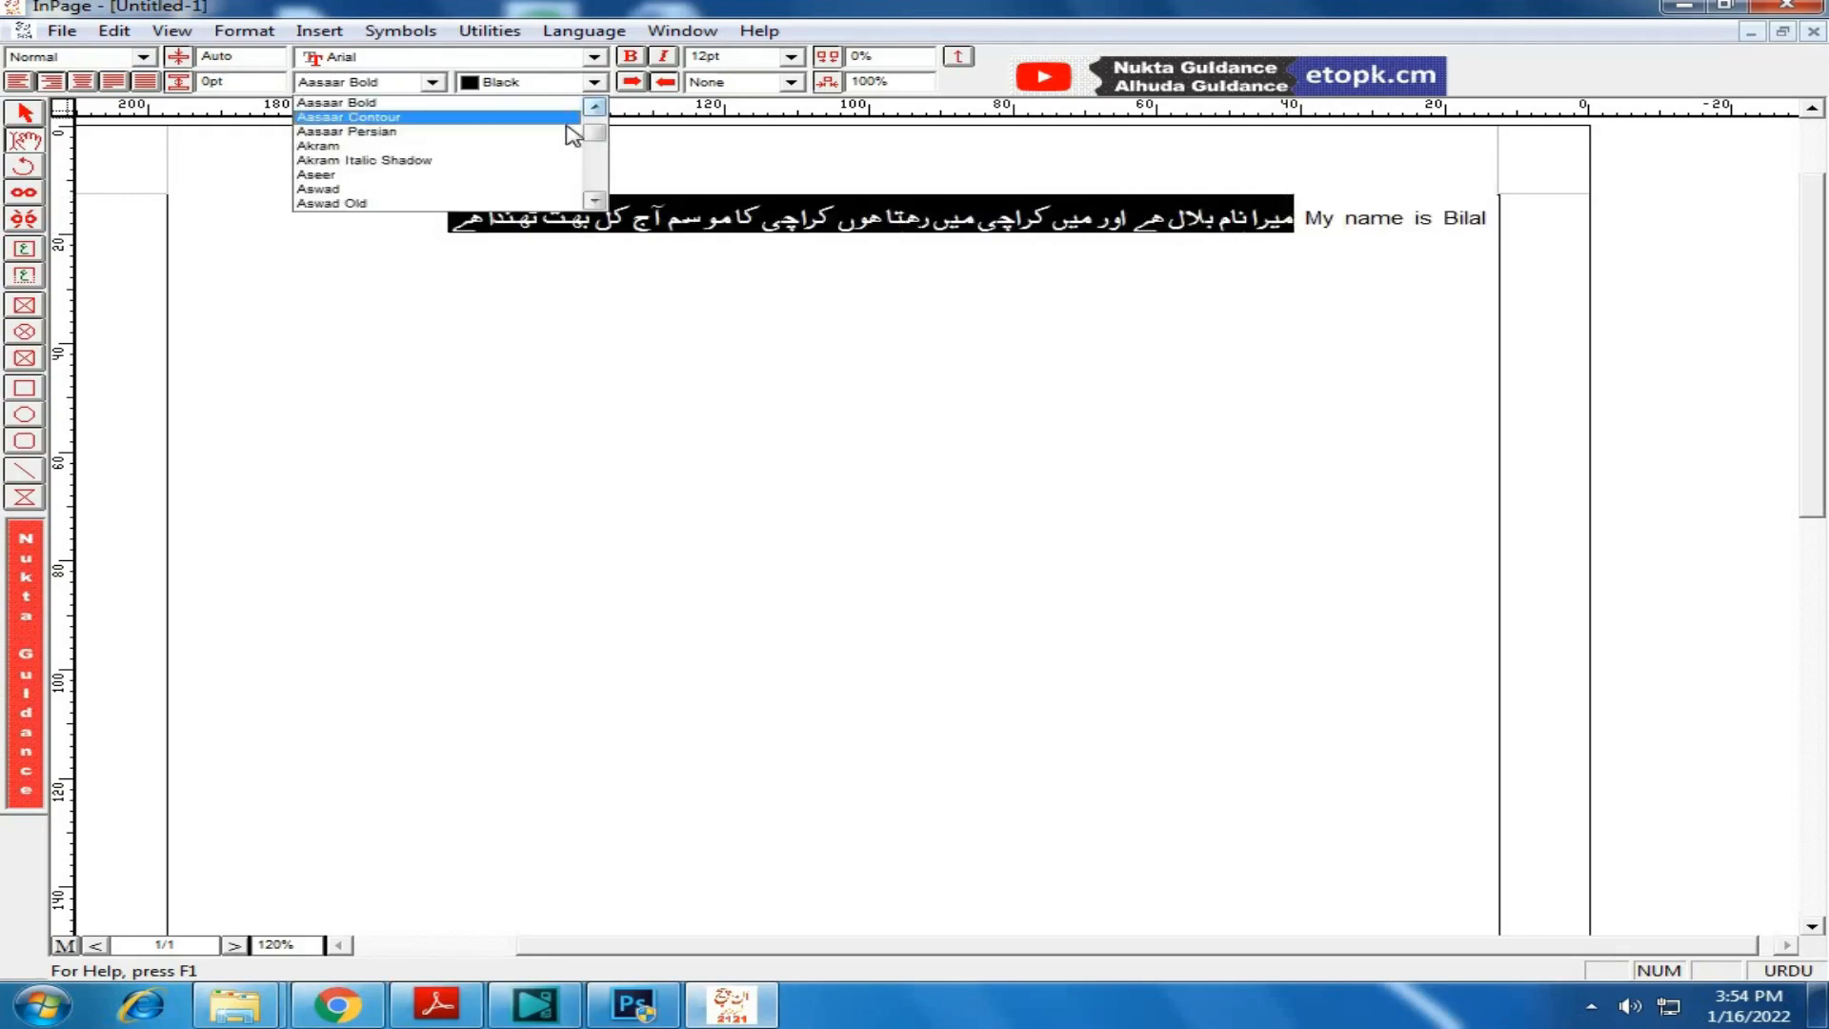
pyautogui.scroll(2, 556, 134)
pyautogui.click(448, 103)
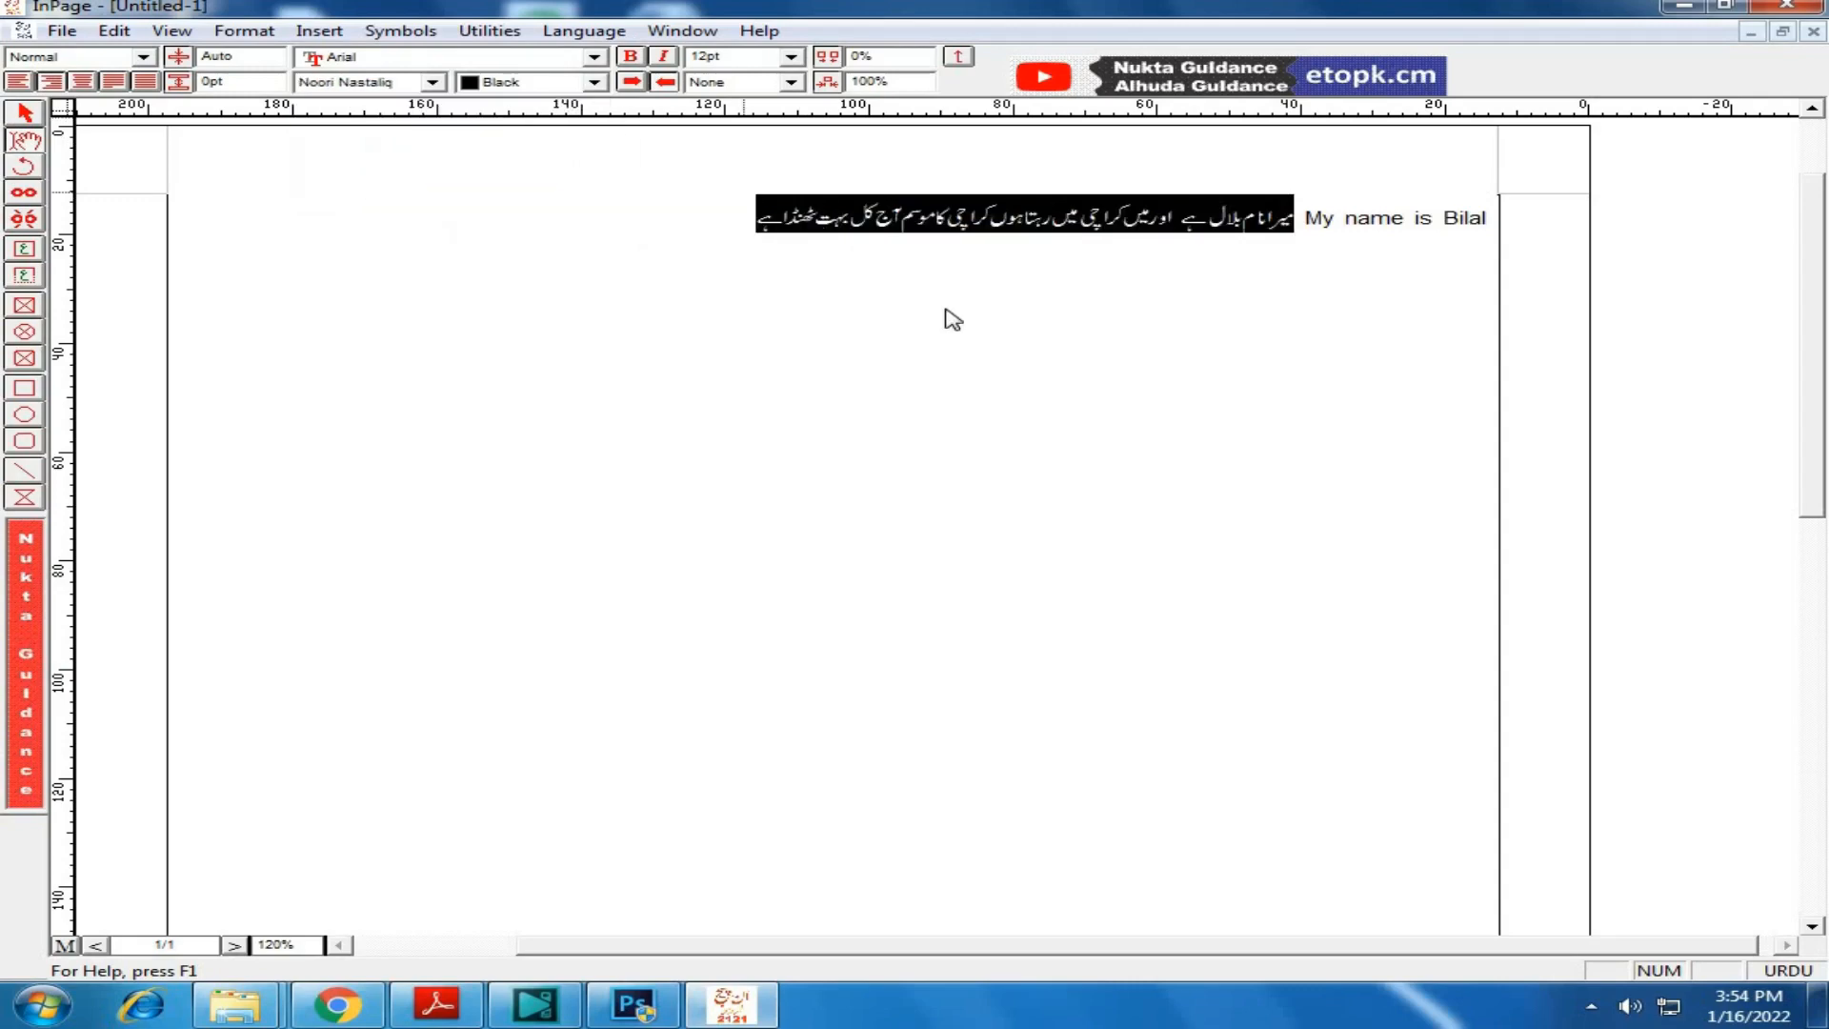
pyautogui.click(1012, 367)
pyautogui.moveTo(726, 225); pyautogui.dragTo(1294, 220)
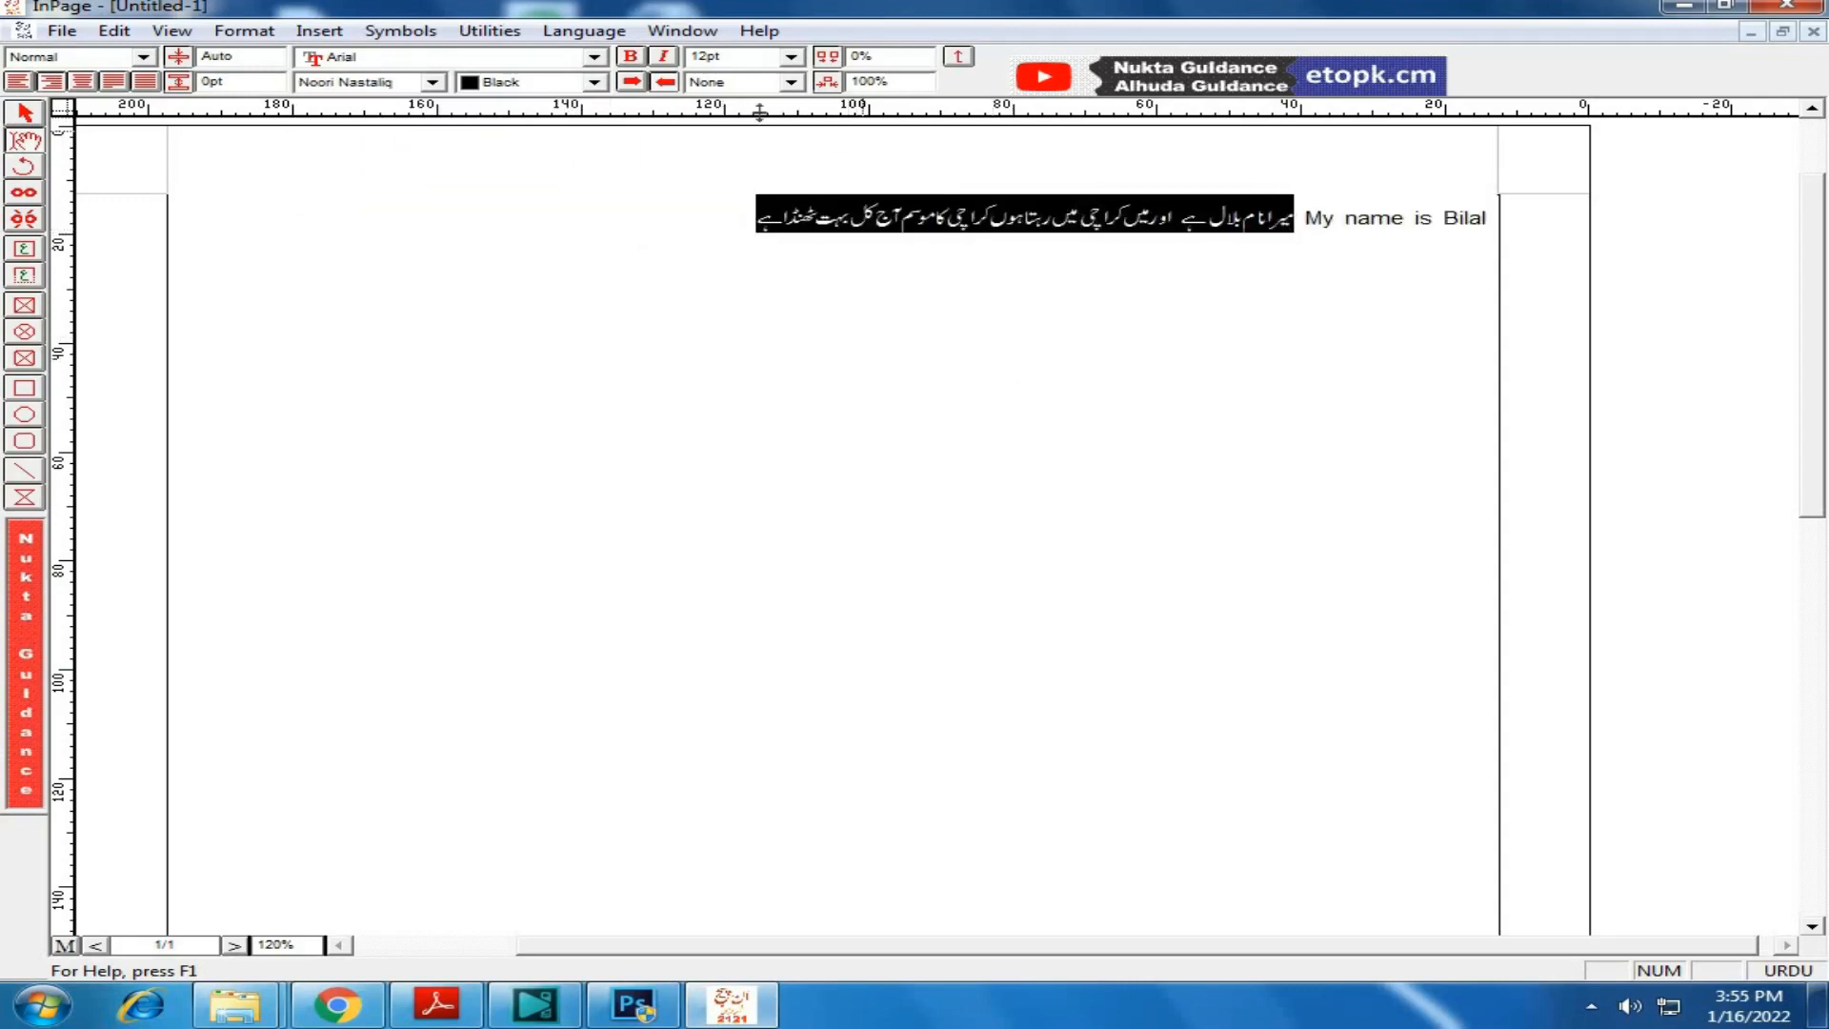
# Step: Make the Urdu sentence bold, try italic and remove it, then reselect the sentence
pyautogui.click(631, 56)
pyautogui.click(664, 56)
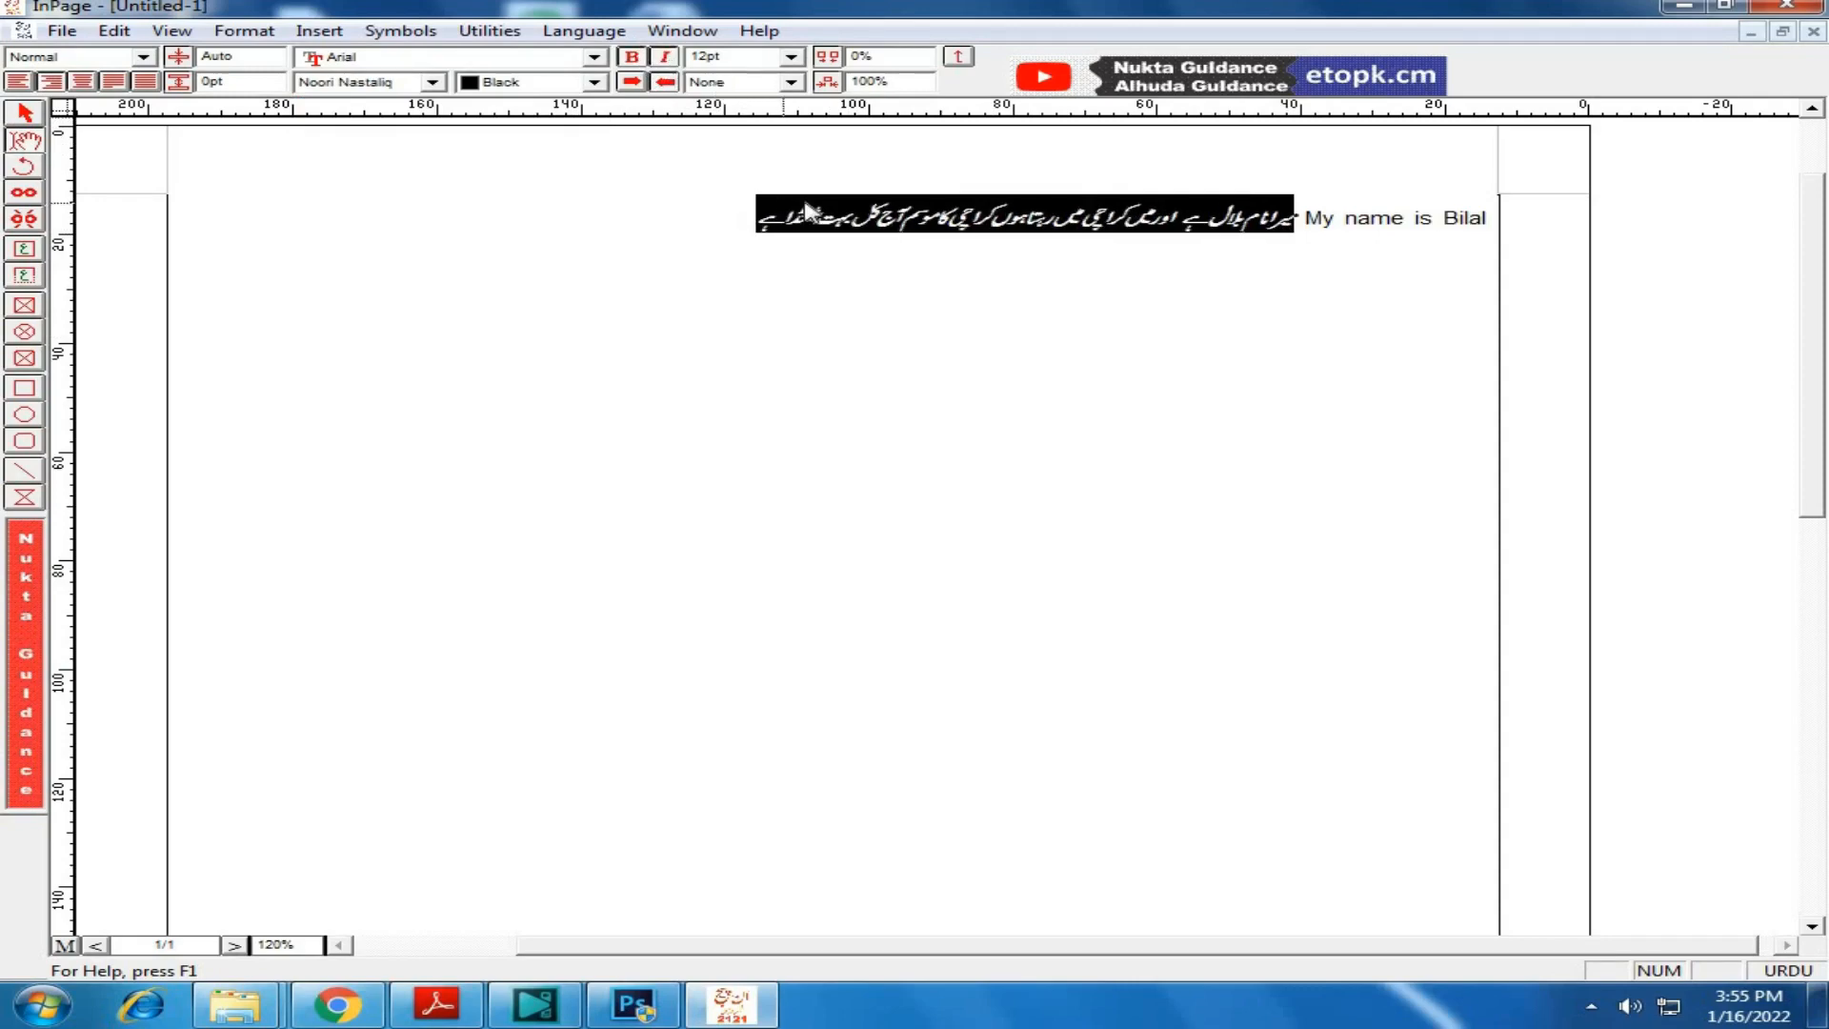
pyautogui.click(666, 57)
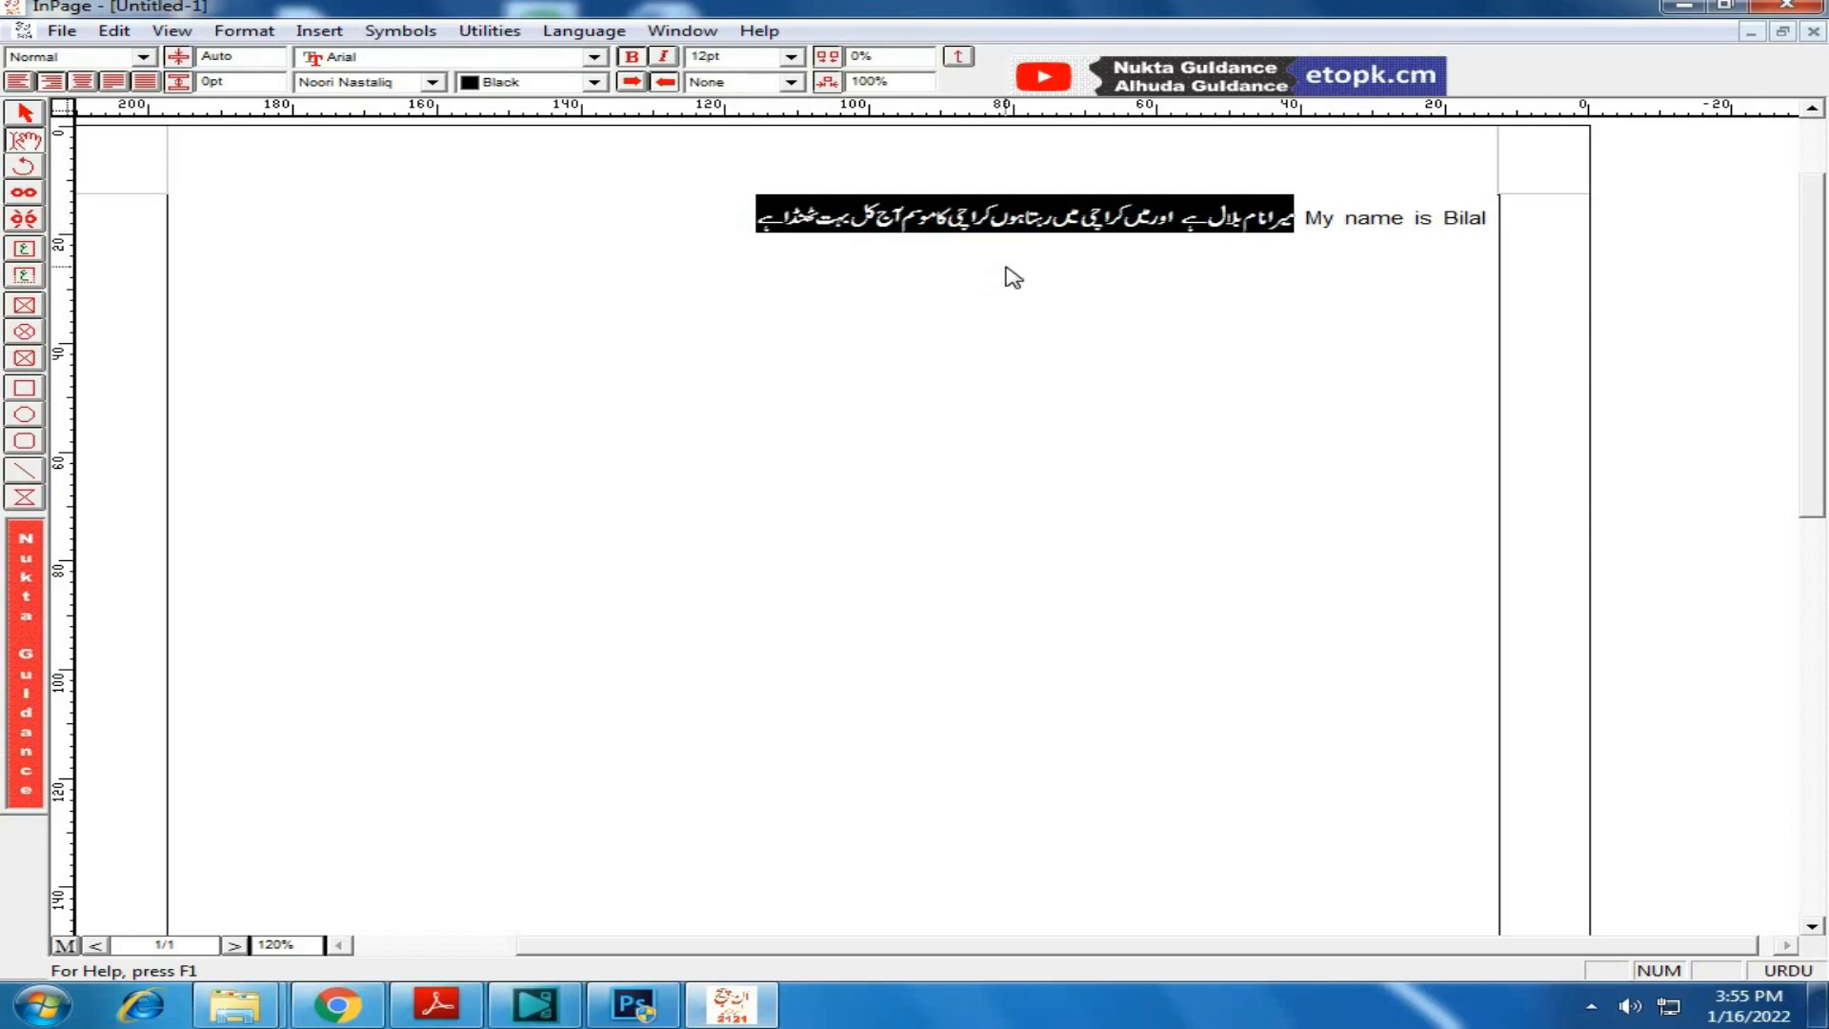
pyautogui.click(1013, 278)
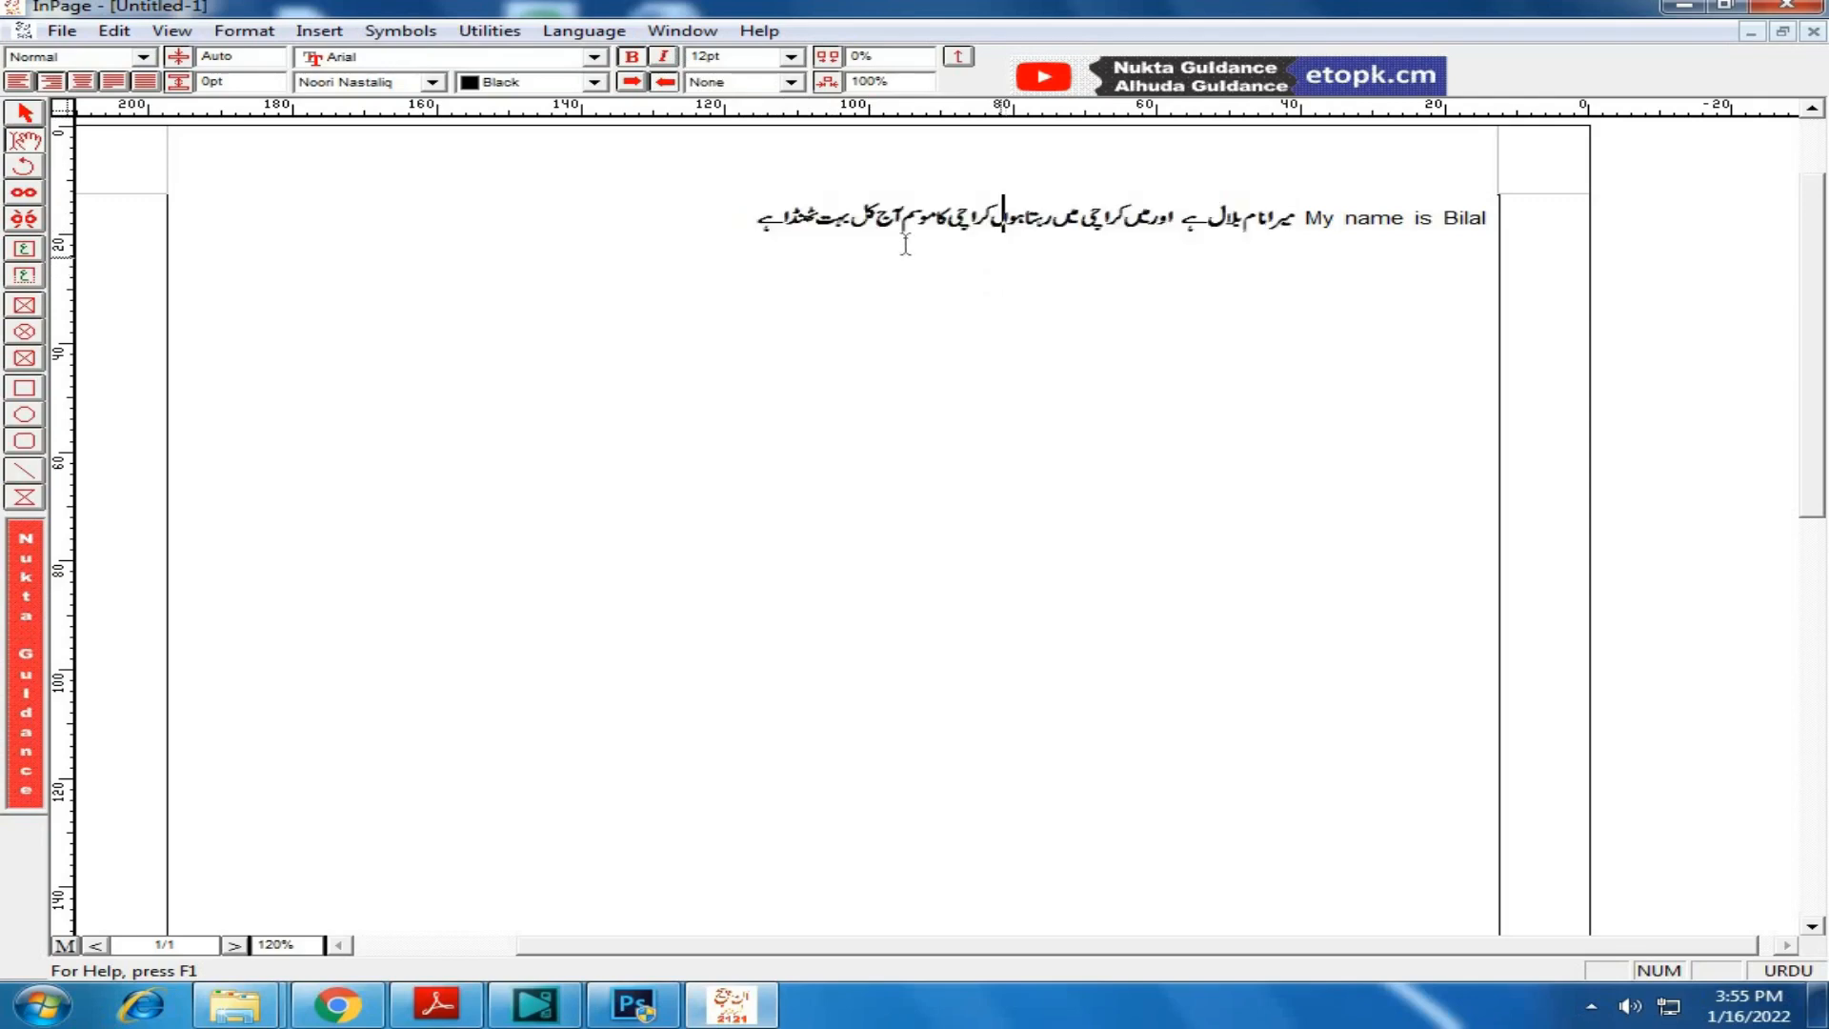
pyautogui.moveTo(727, 216); pyautogui.dragTo(1288, 237)
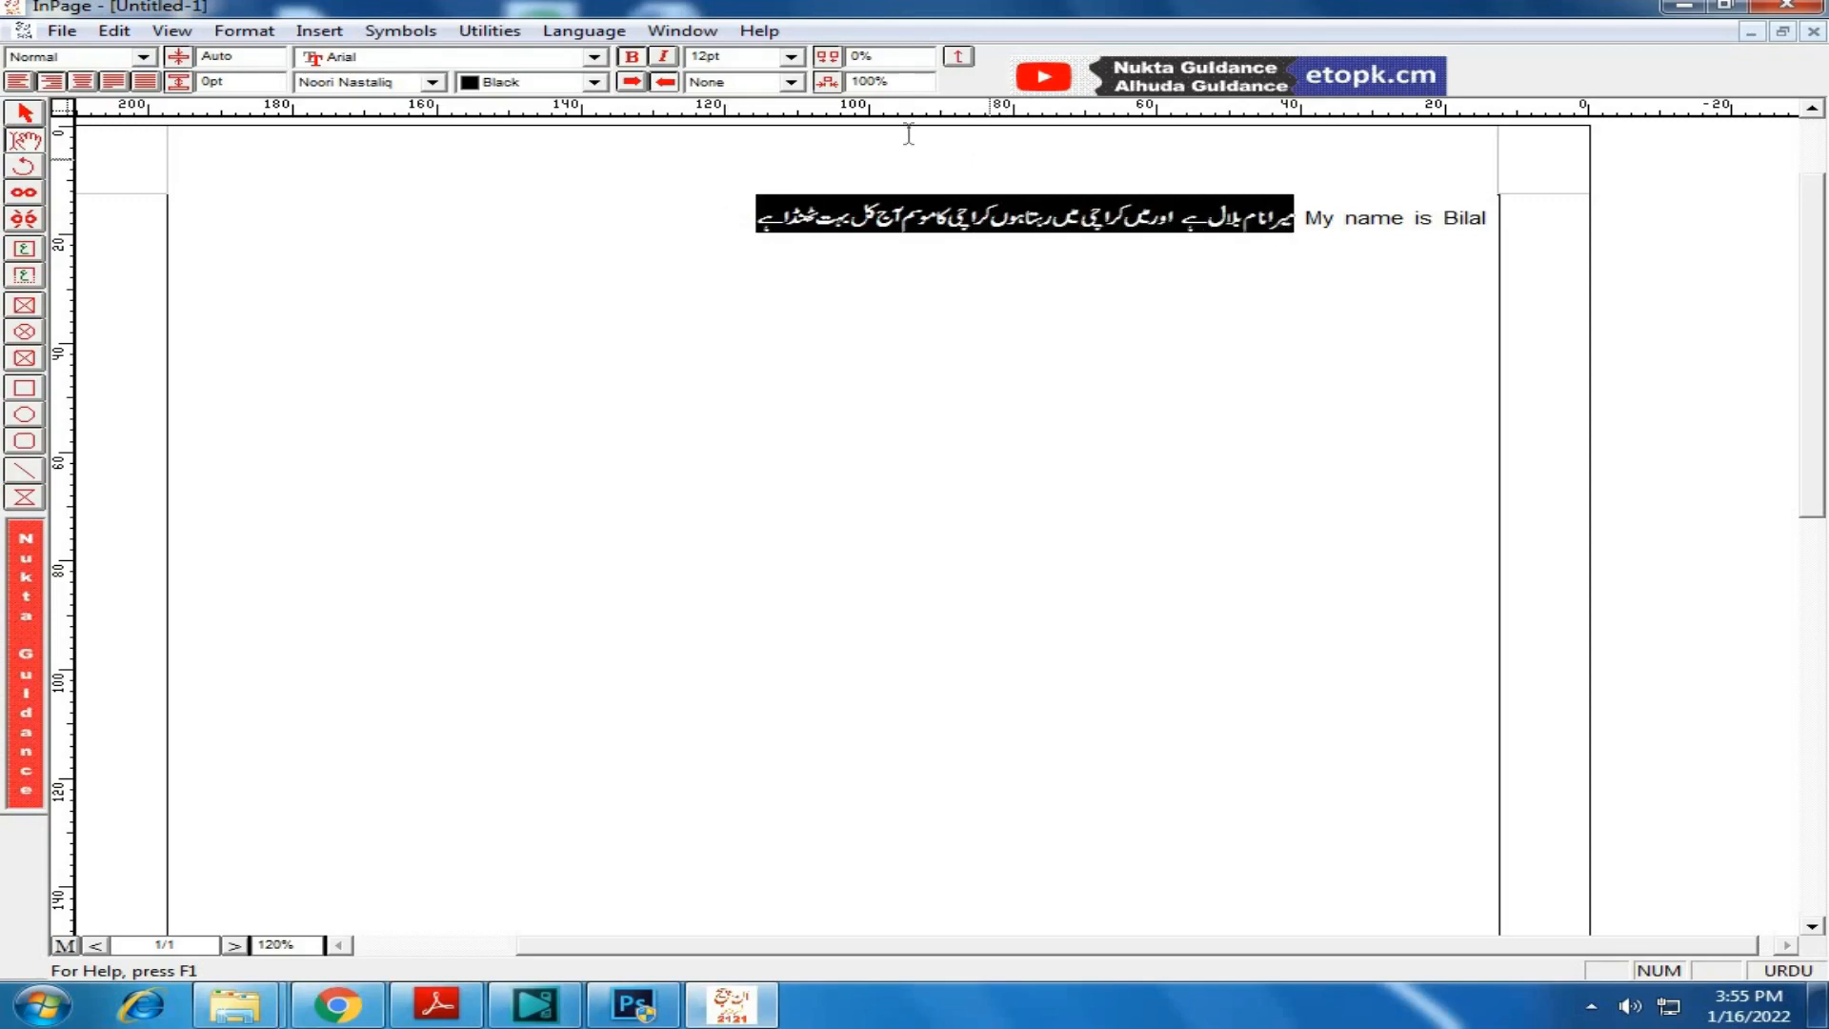
# Step: Give the Urdu sentence a single underline
pyautogui.click(751, 83)
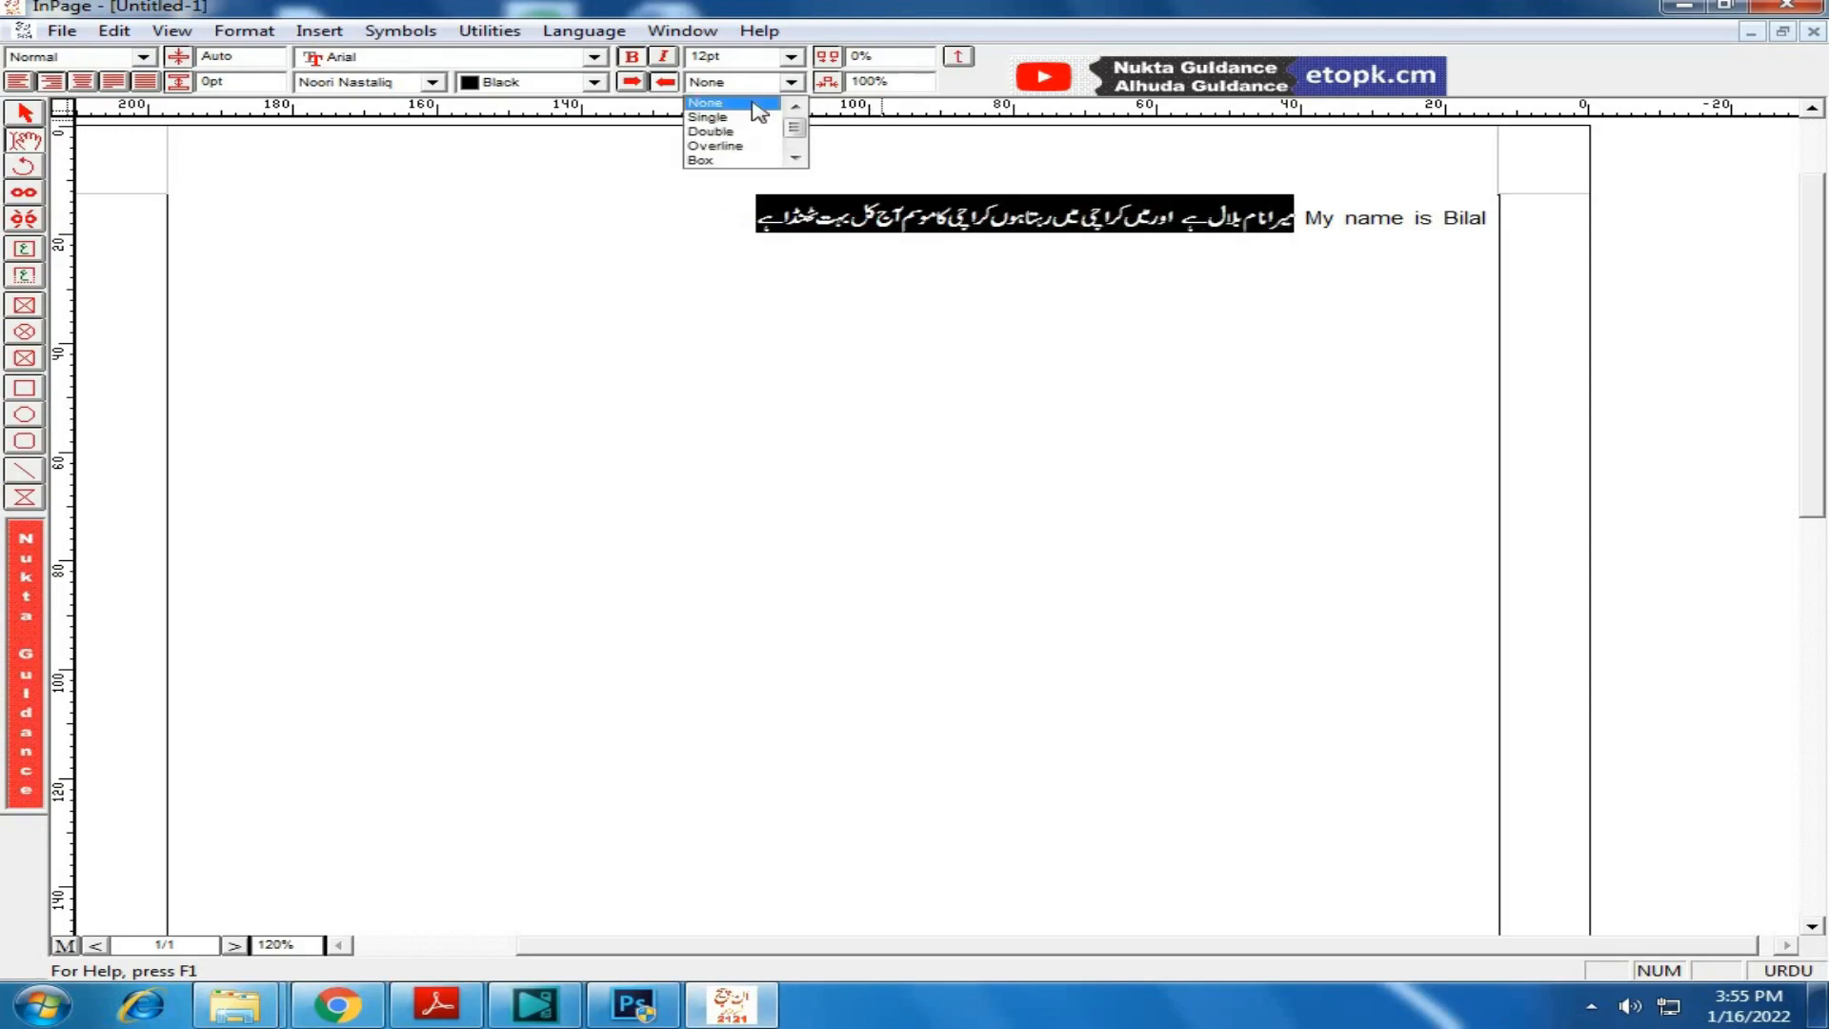
pyautogui.click(748, 117)
pyautogui.click(1039, 311)
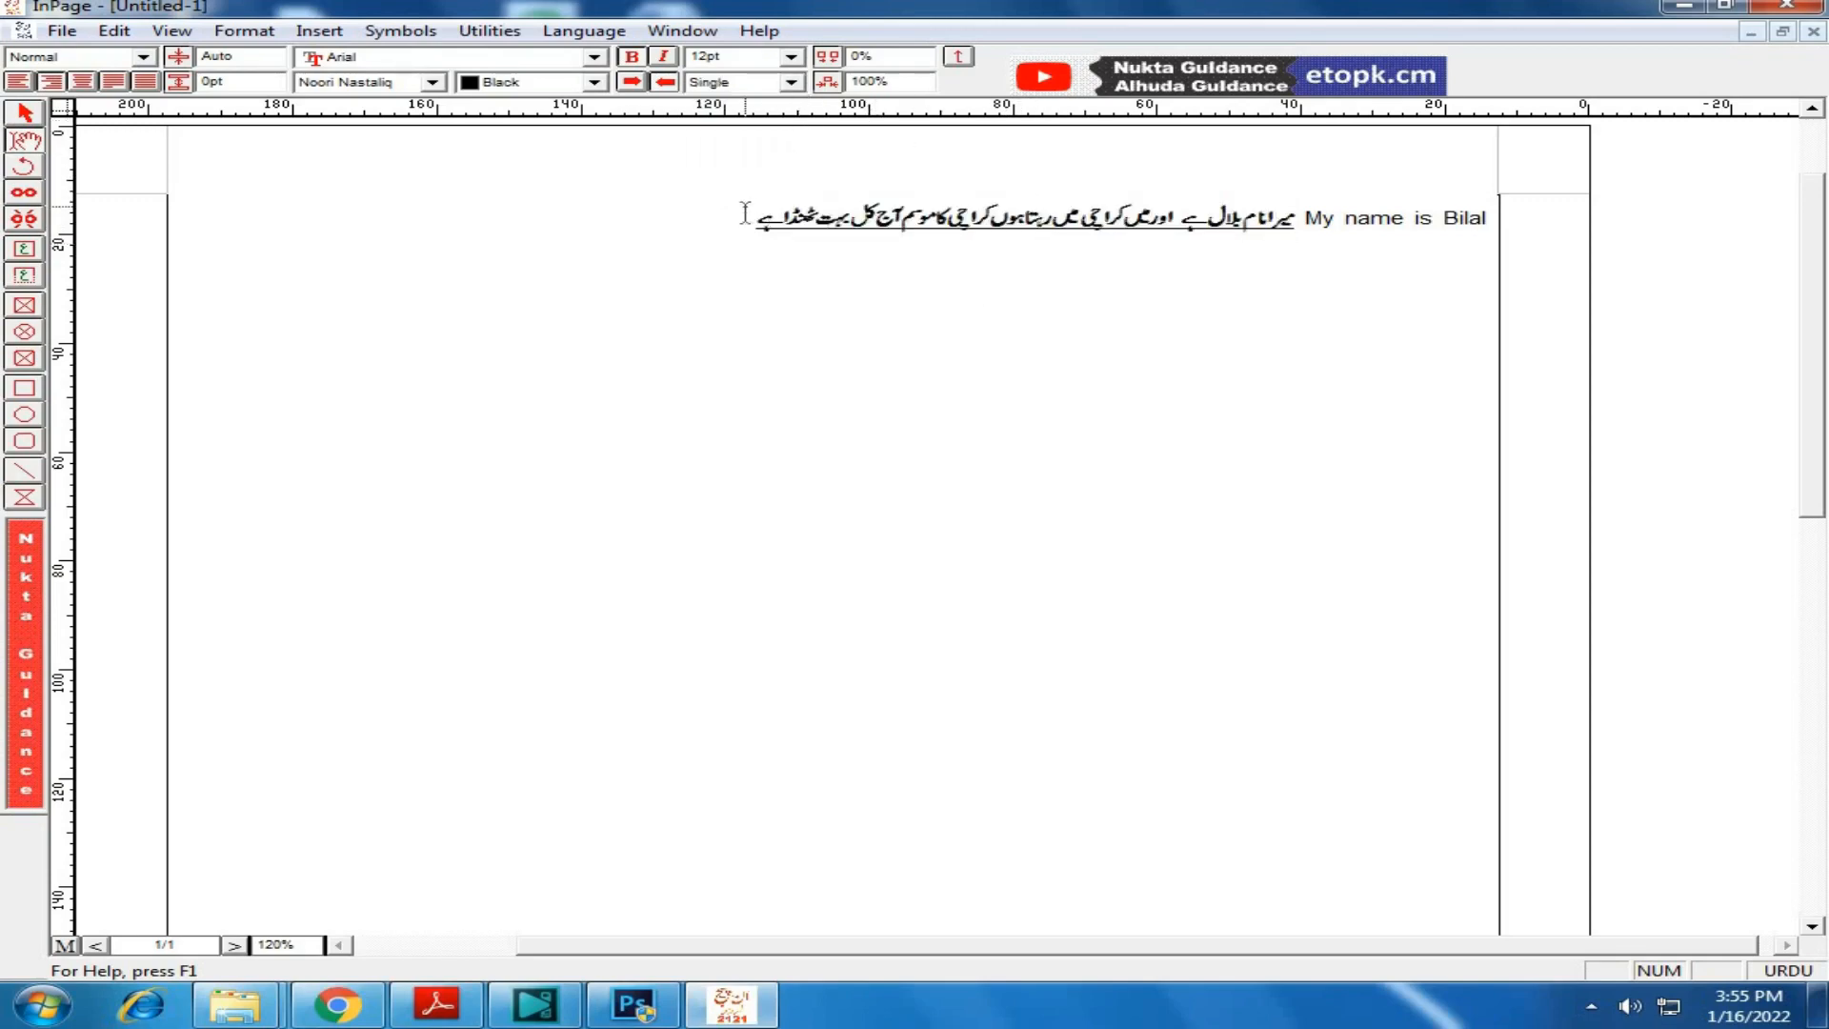
# Step: Select only the Urdu text and switch it to a double underline
pyautogui.moveTo(745, 213); pyautogui.dragTo(861, 104)
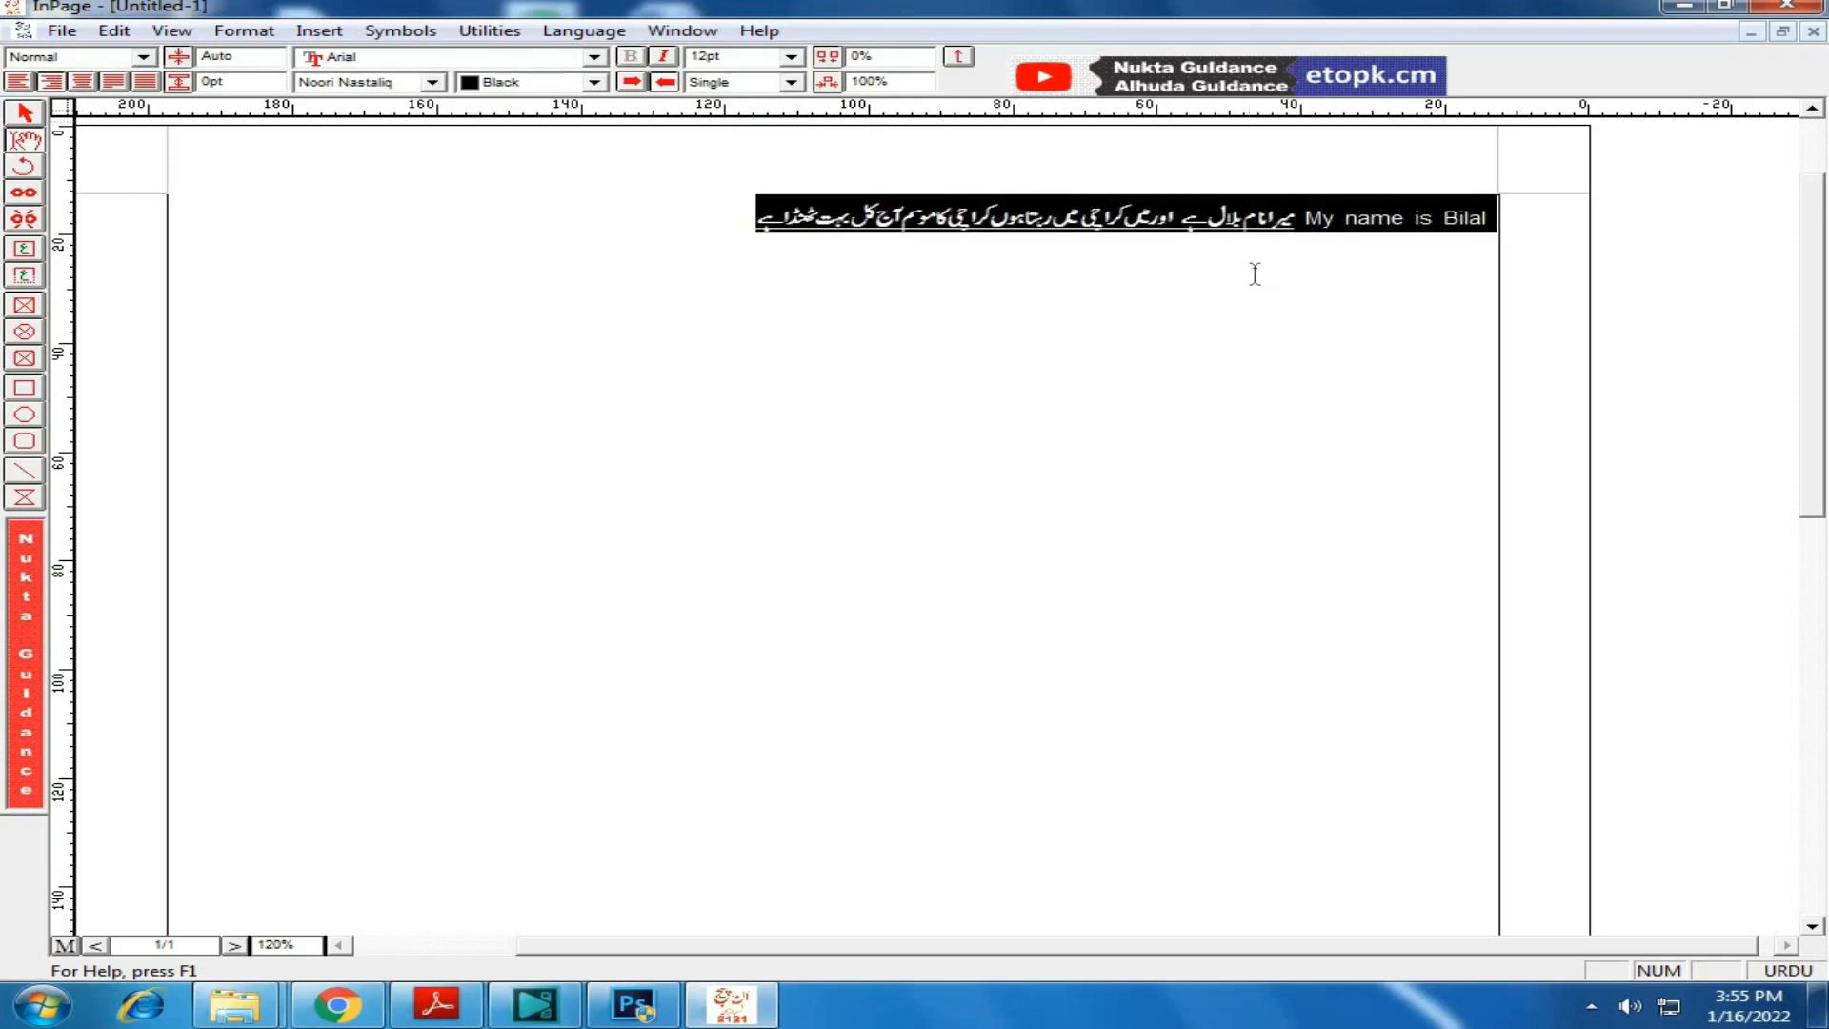
pyautogui.moveTo(1298, 218); pyautogui.dragTo(742, 134)
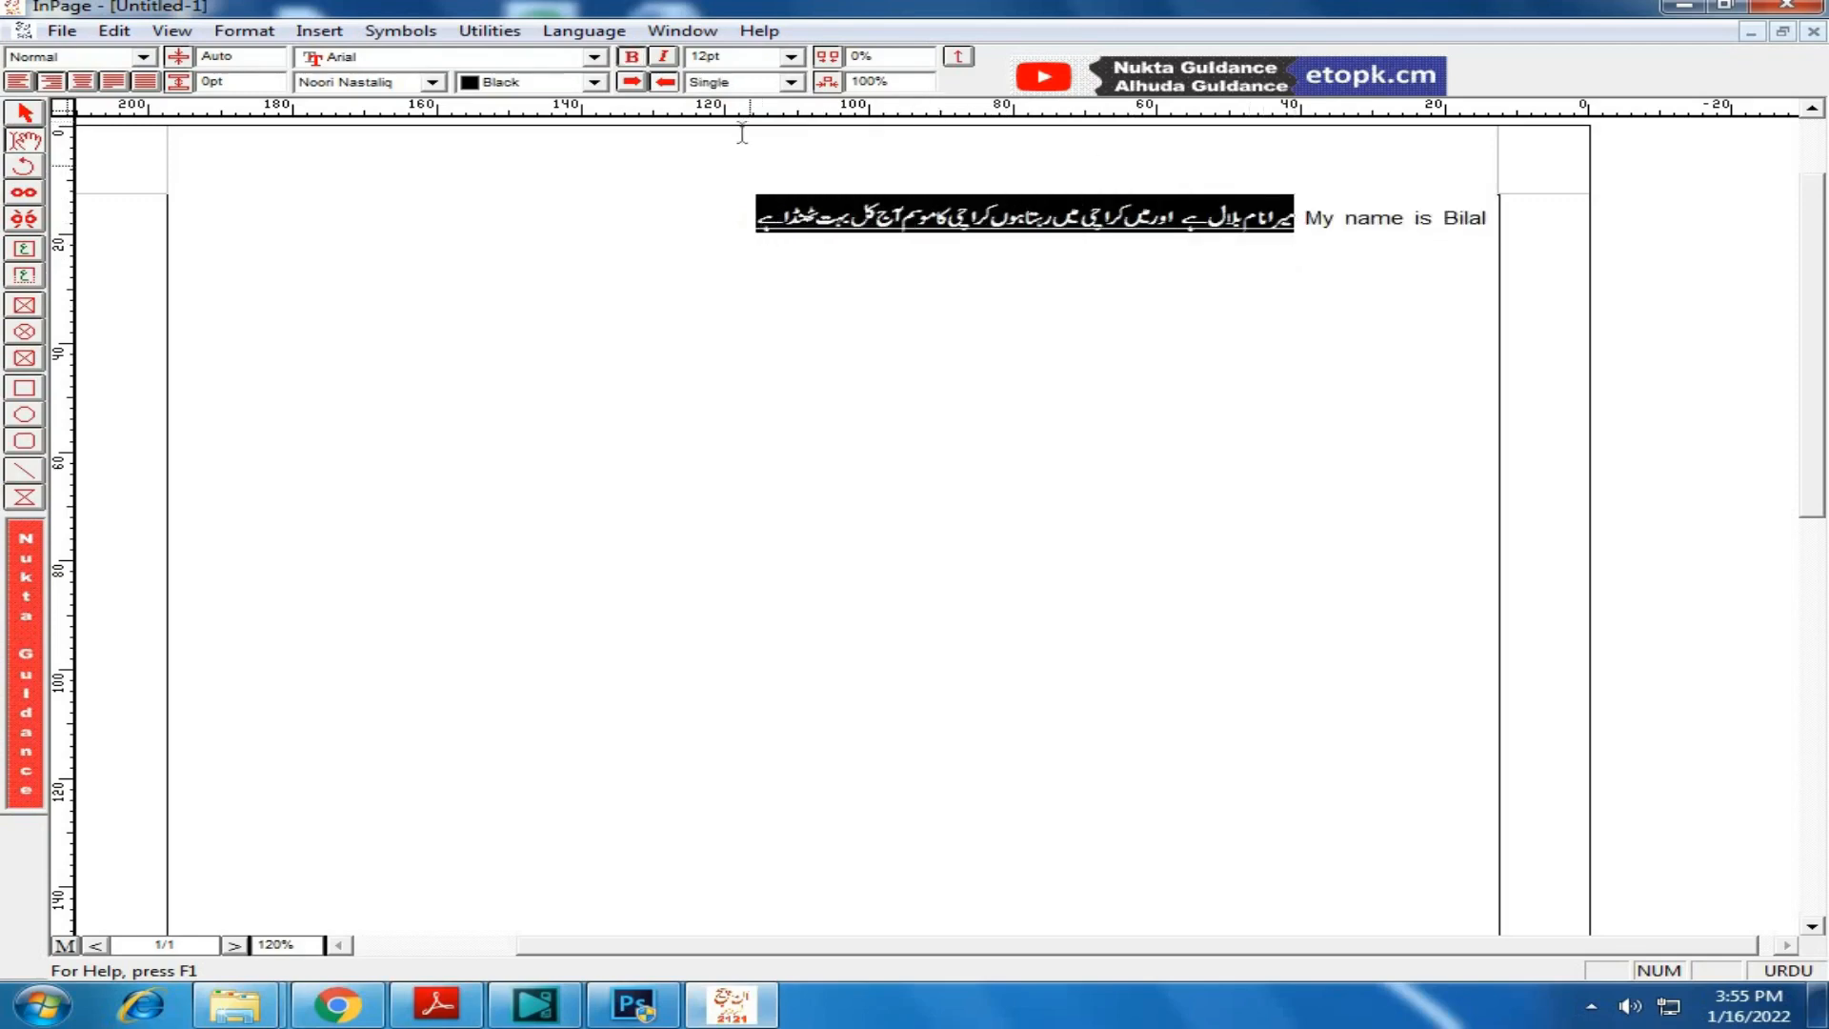
pyautogui.click(791, 81)
pyautogui.click(752, 134)
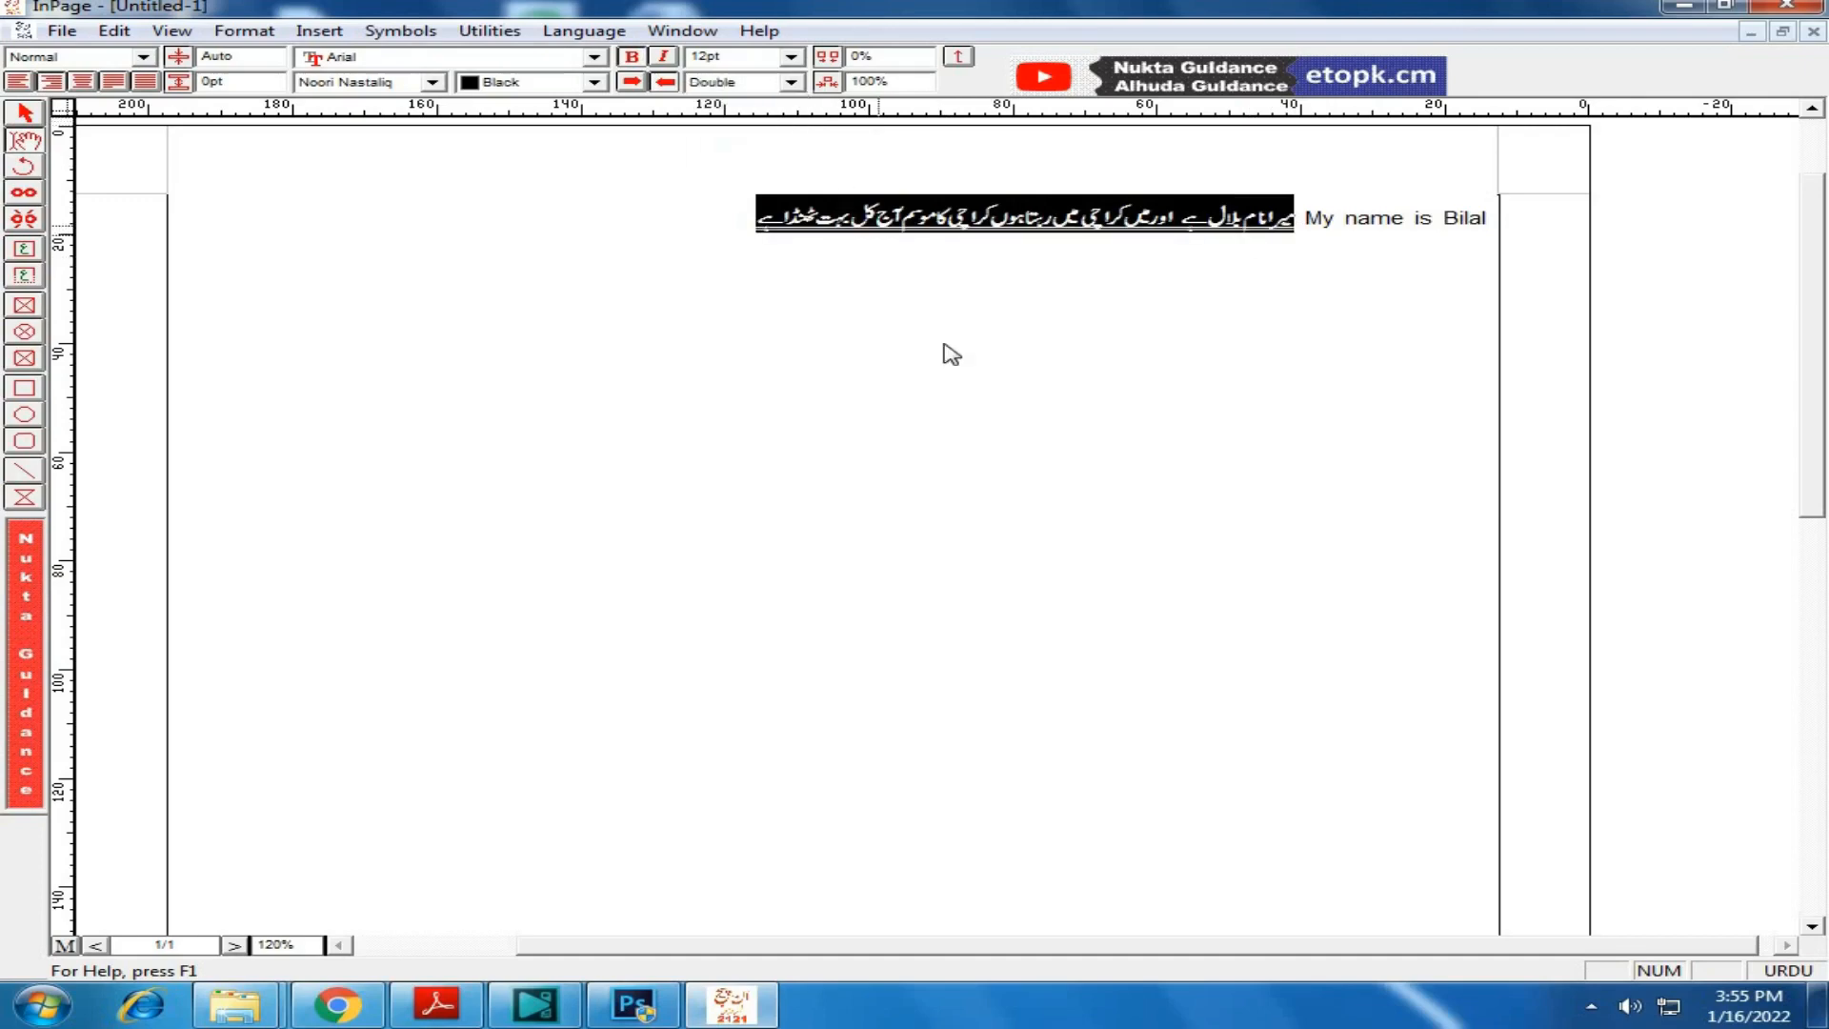
pyautogui.click(845, 274)
# Step: Change the Urdu sentence's line style to an overline
pyautogui.moveTo(758, 217); pyautogui.dragTo(1293, 230)
pyautogui.click(791, 82)
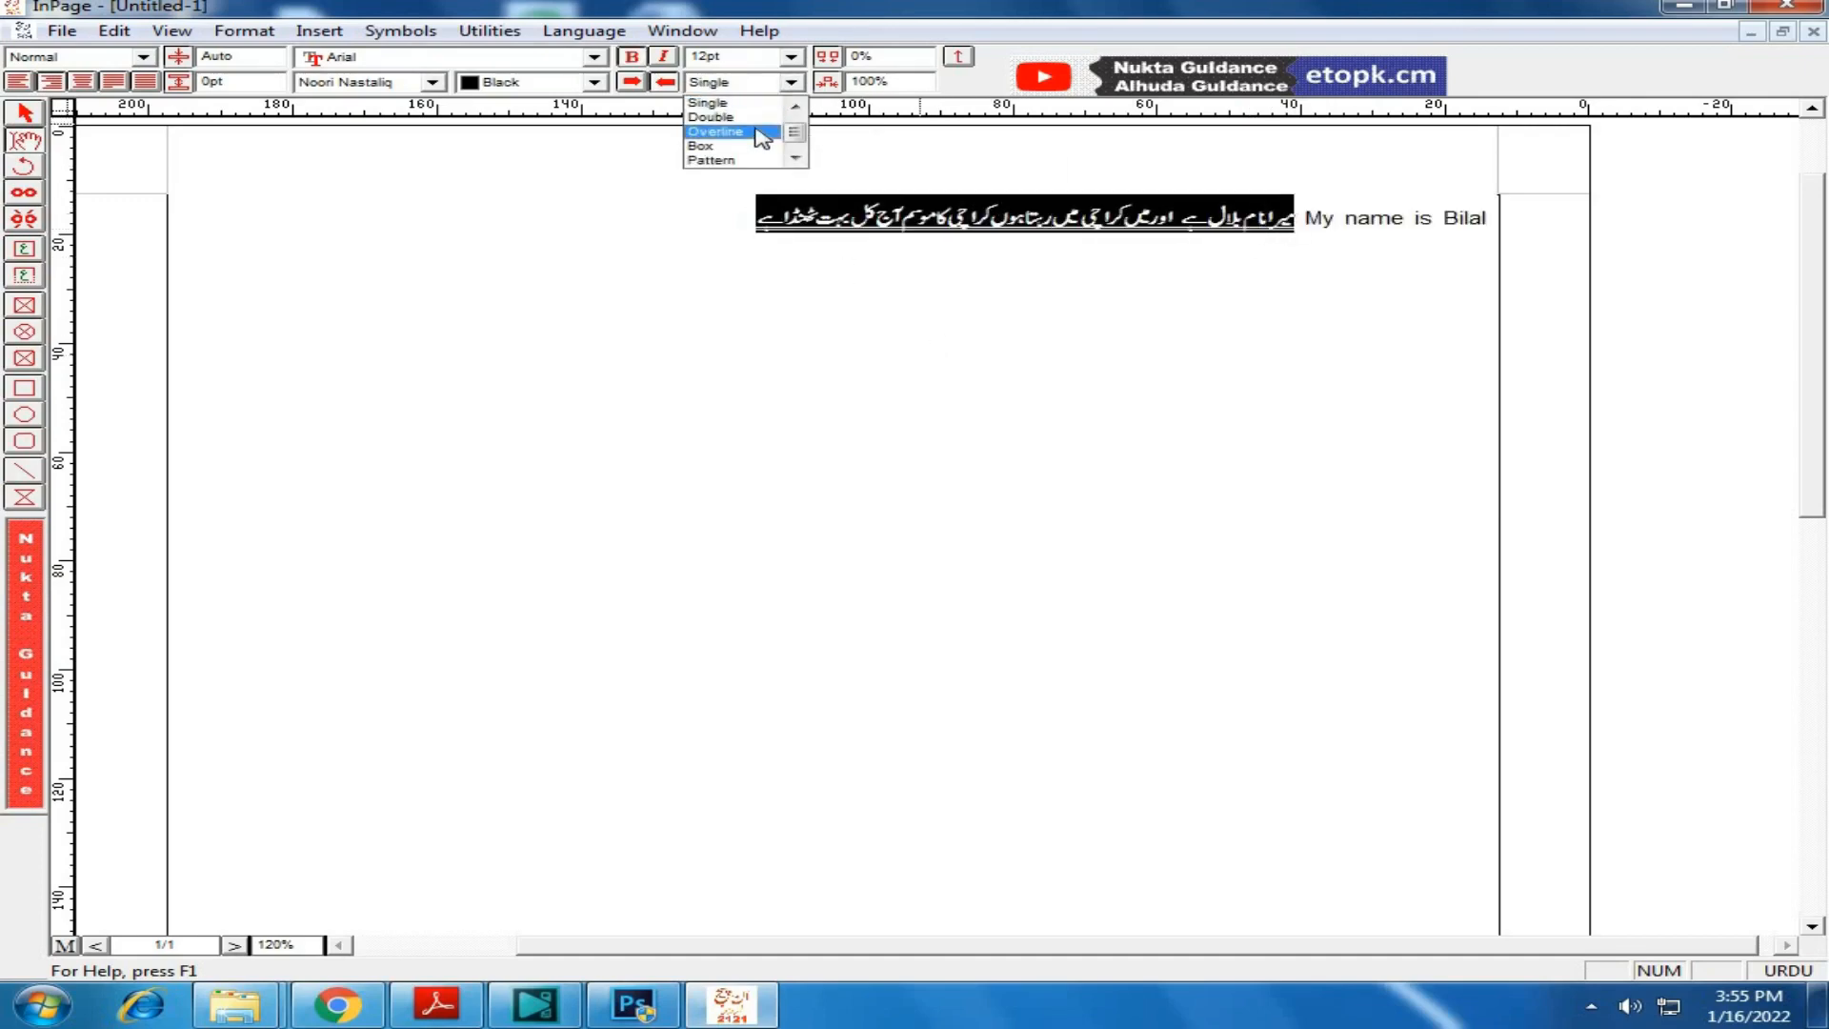
pyautogui.click(767, 131)
pyautogui.click(939, 307)
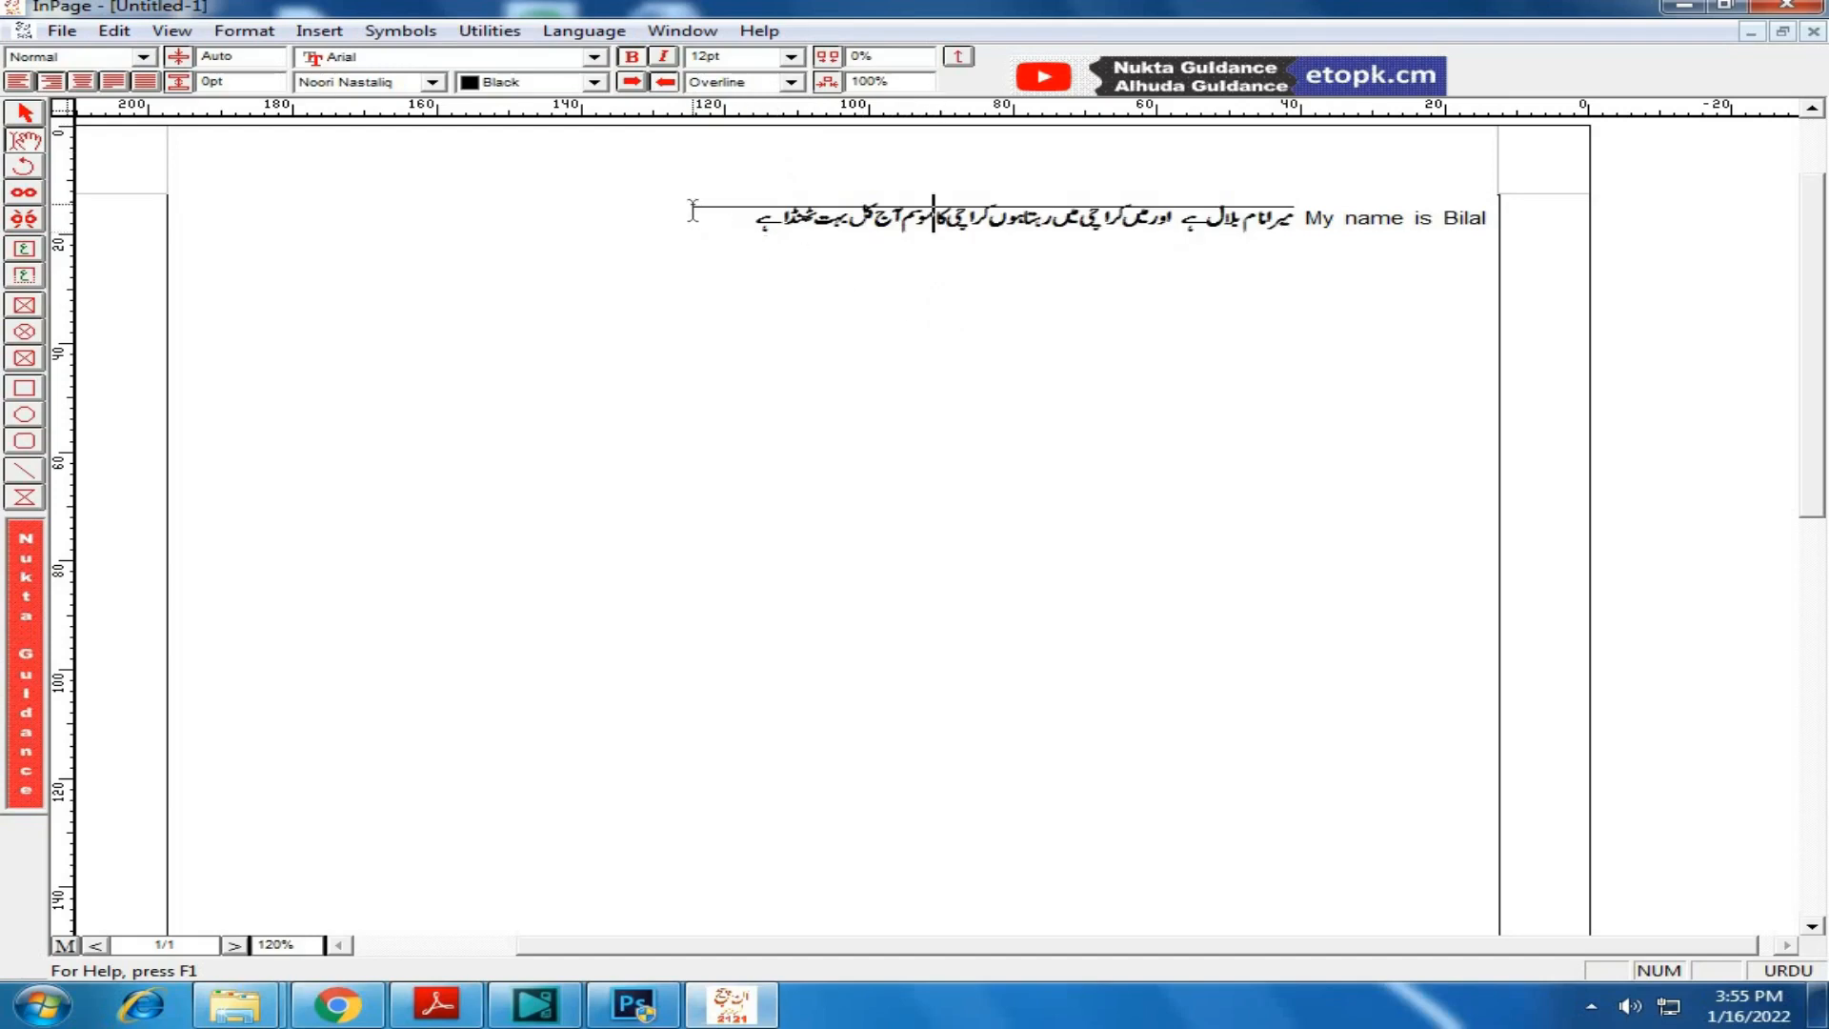
# Step: Put a box around the Urdu text
pyautogui.moveTo(695, 218); pyautogui.dragTo(1293, 228)
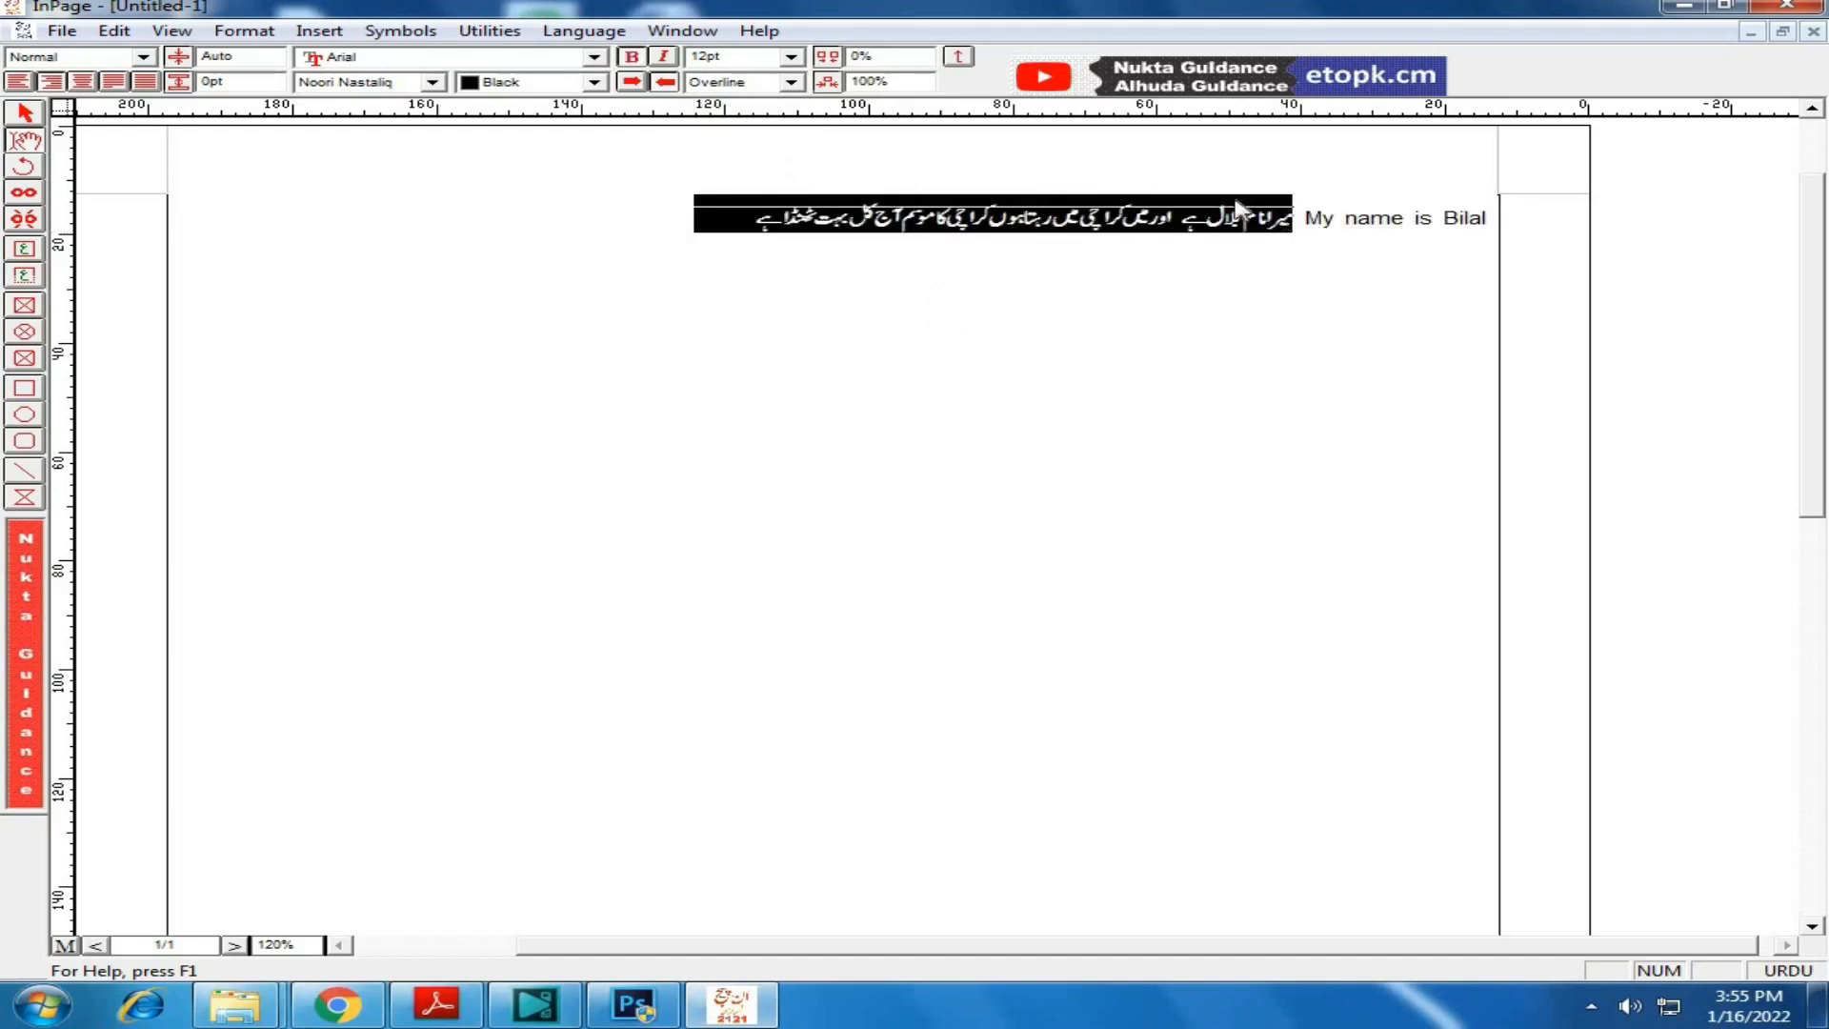
pyautogui.click(744, 84)
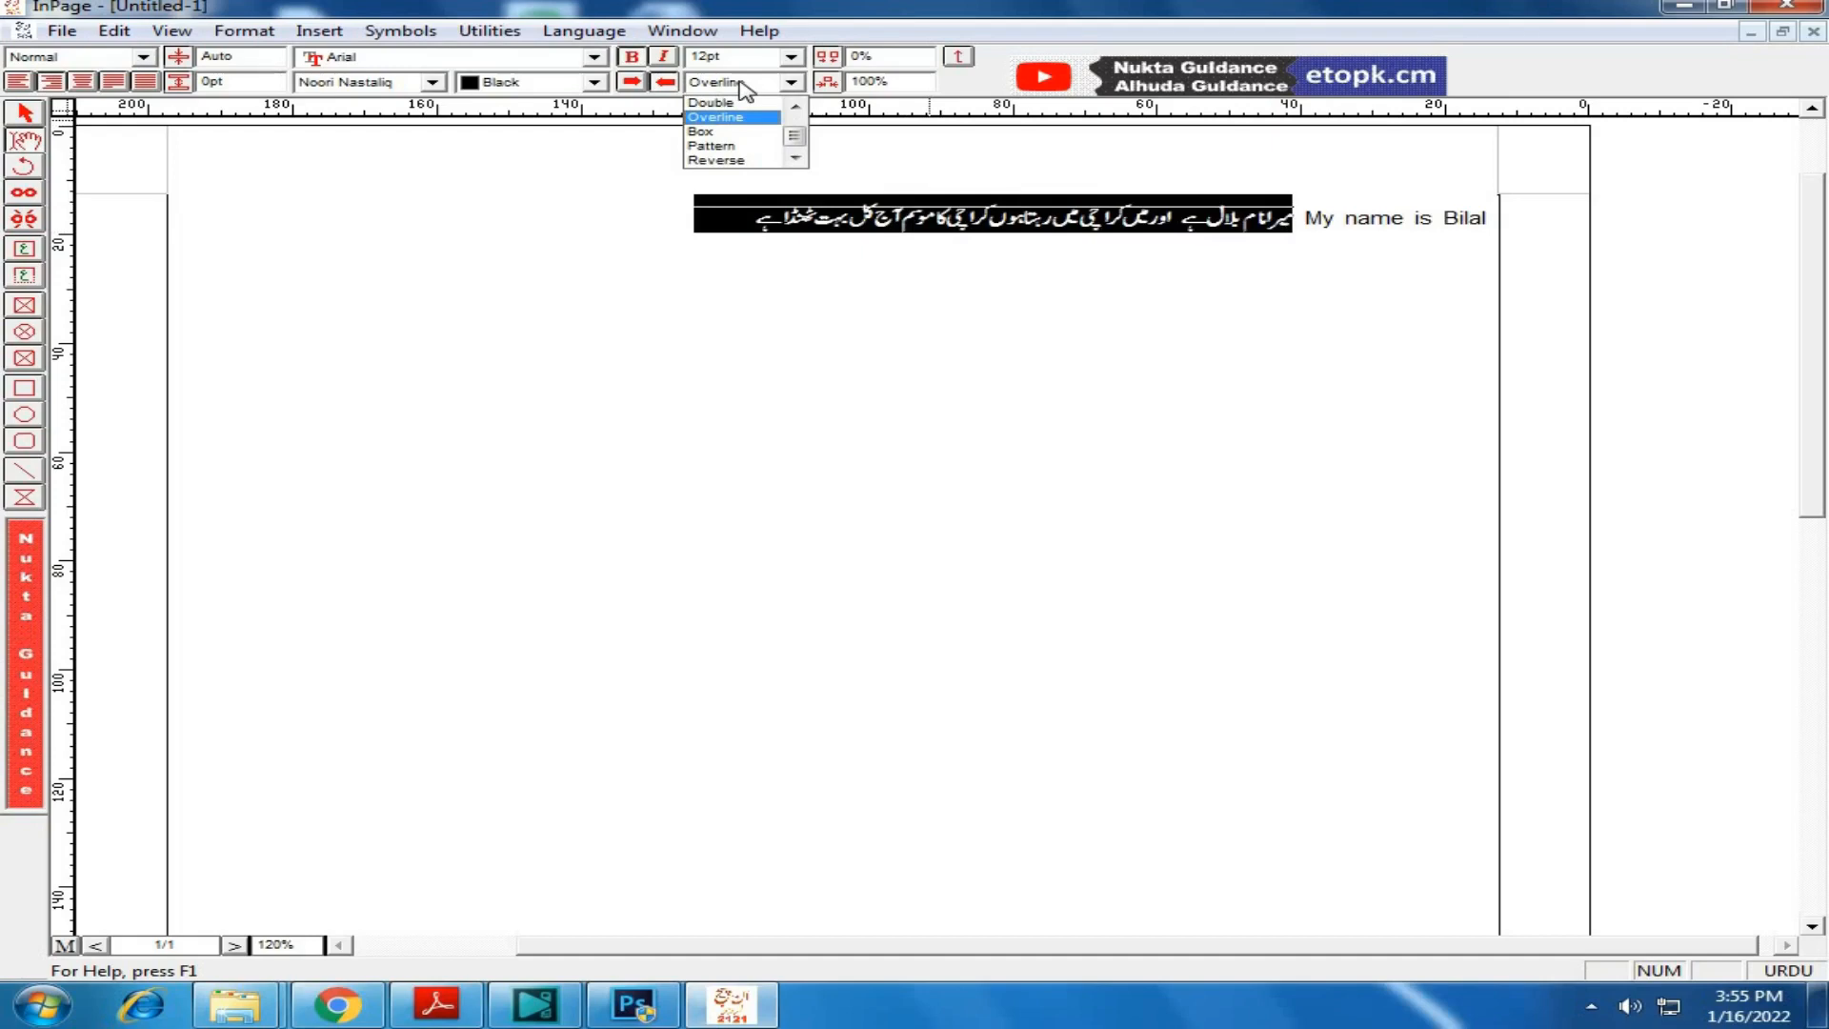
pyautogui.click(754, 131)
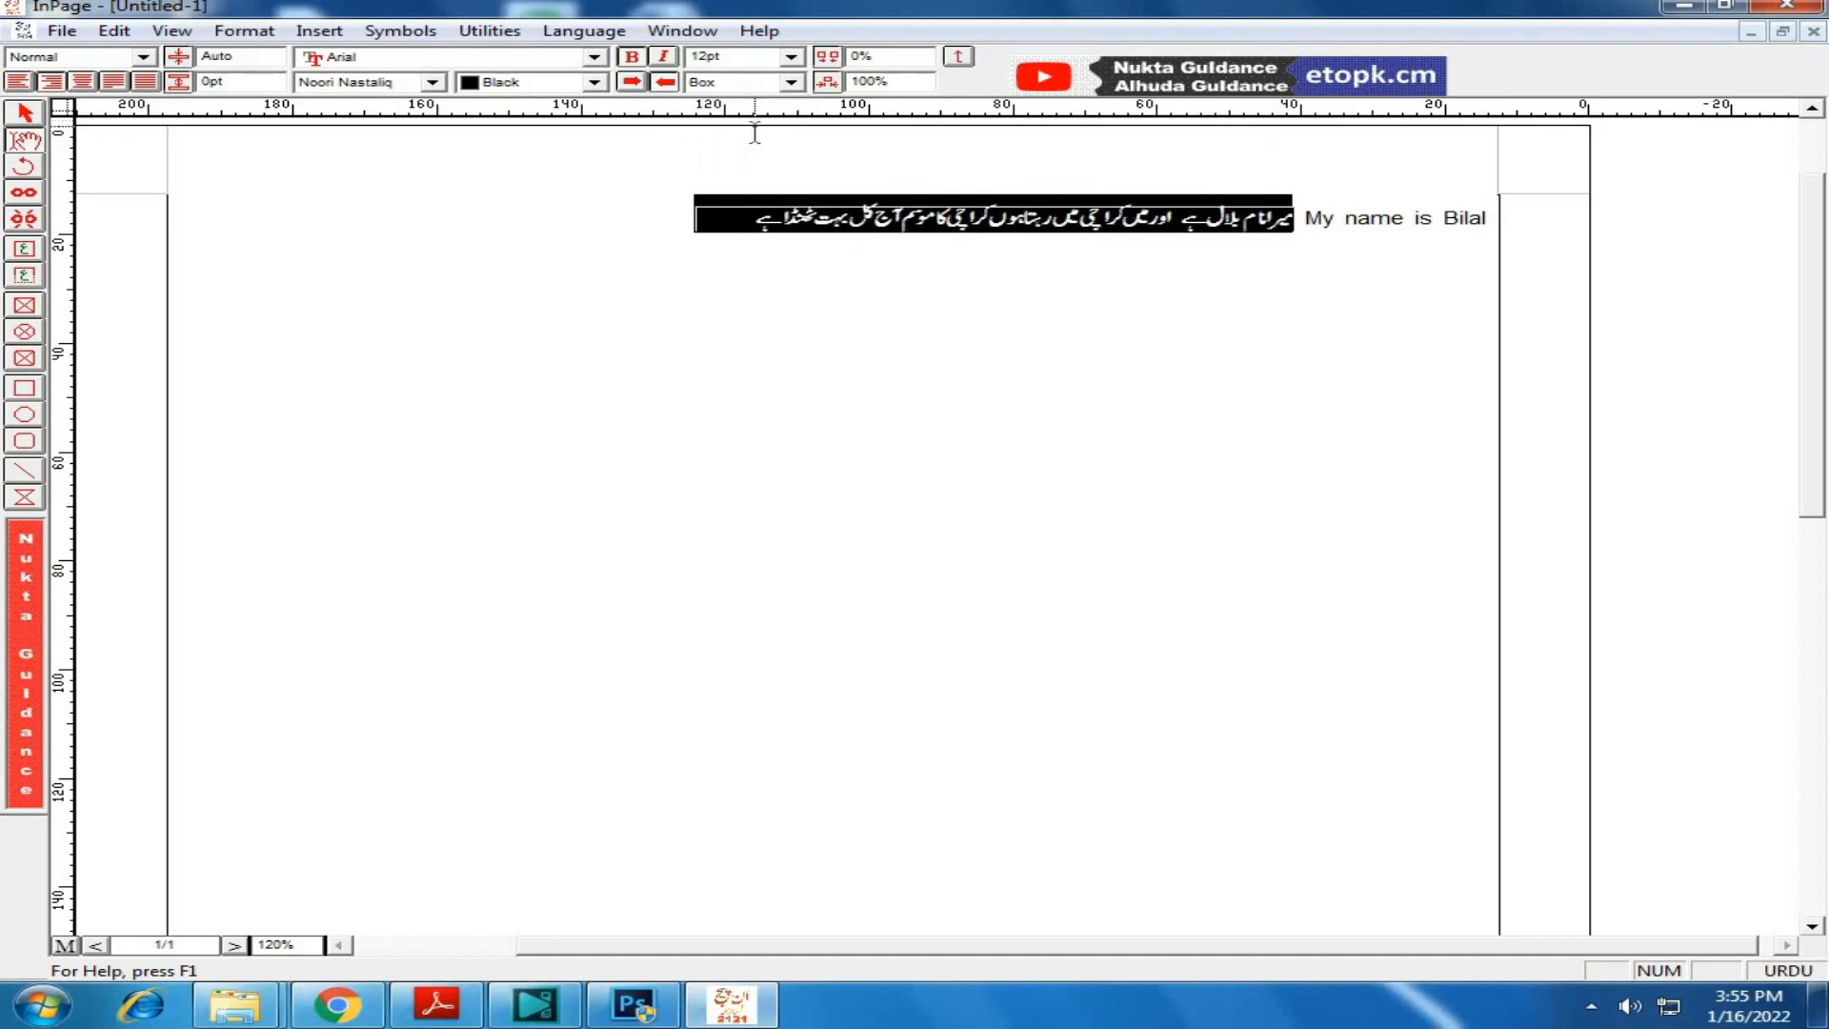
pyautogui.click(947, 329)
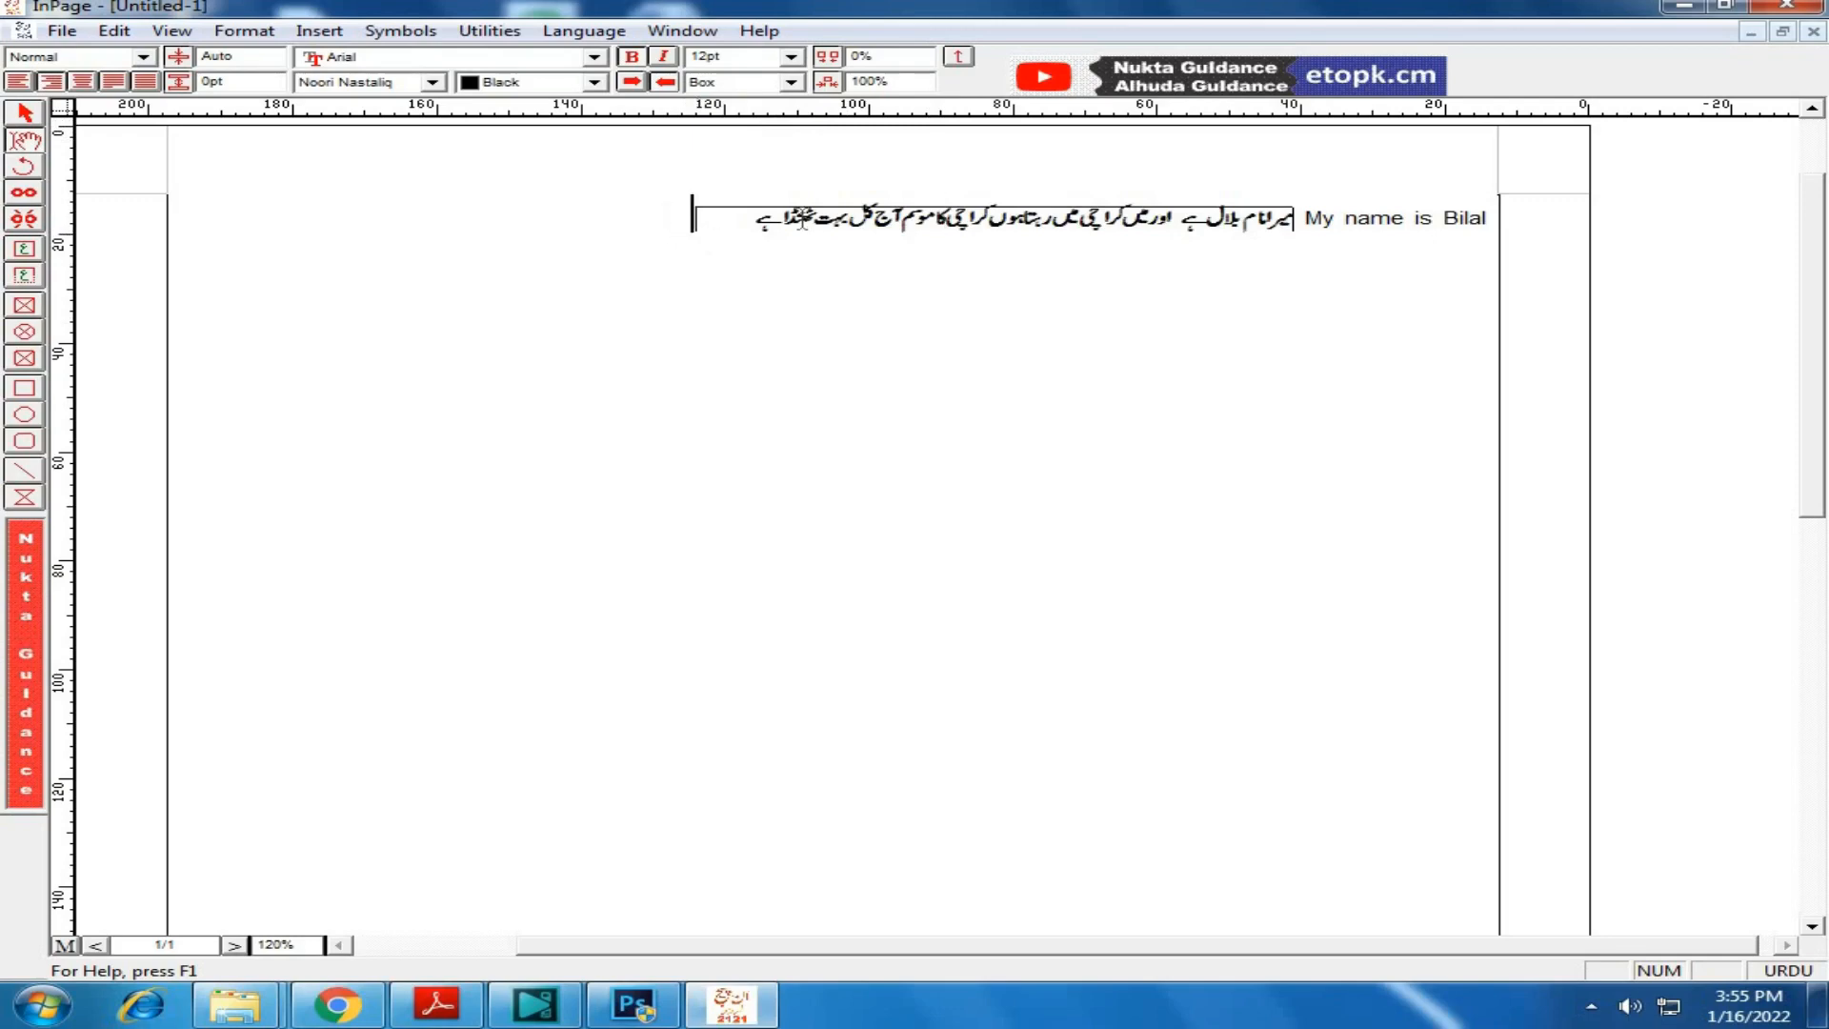
# Step: Give the Urdu text a grey pattern background
pyautogui.moveTo(693, 214); pyautogui.dragTo(1293, 217)
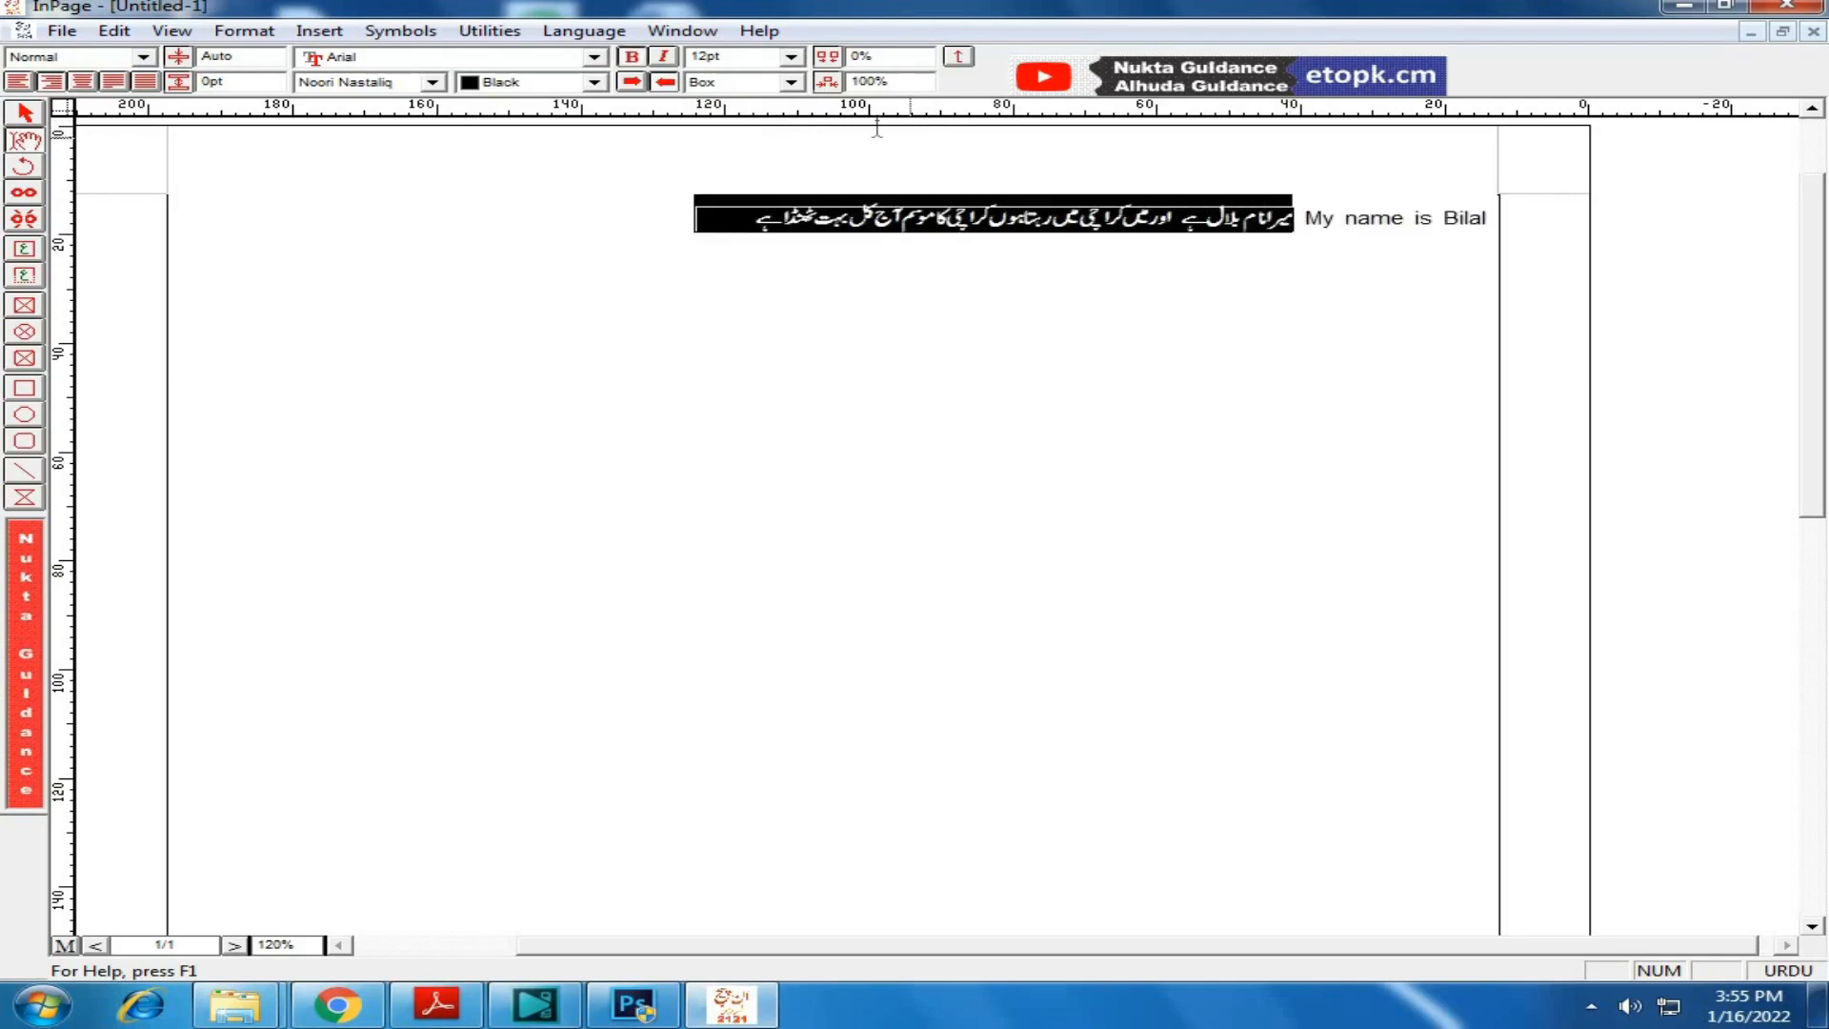
pyautogui.click(762, 82)
pyautogui.click(759, 151)
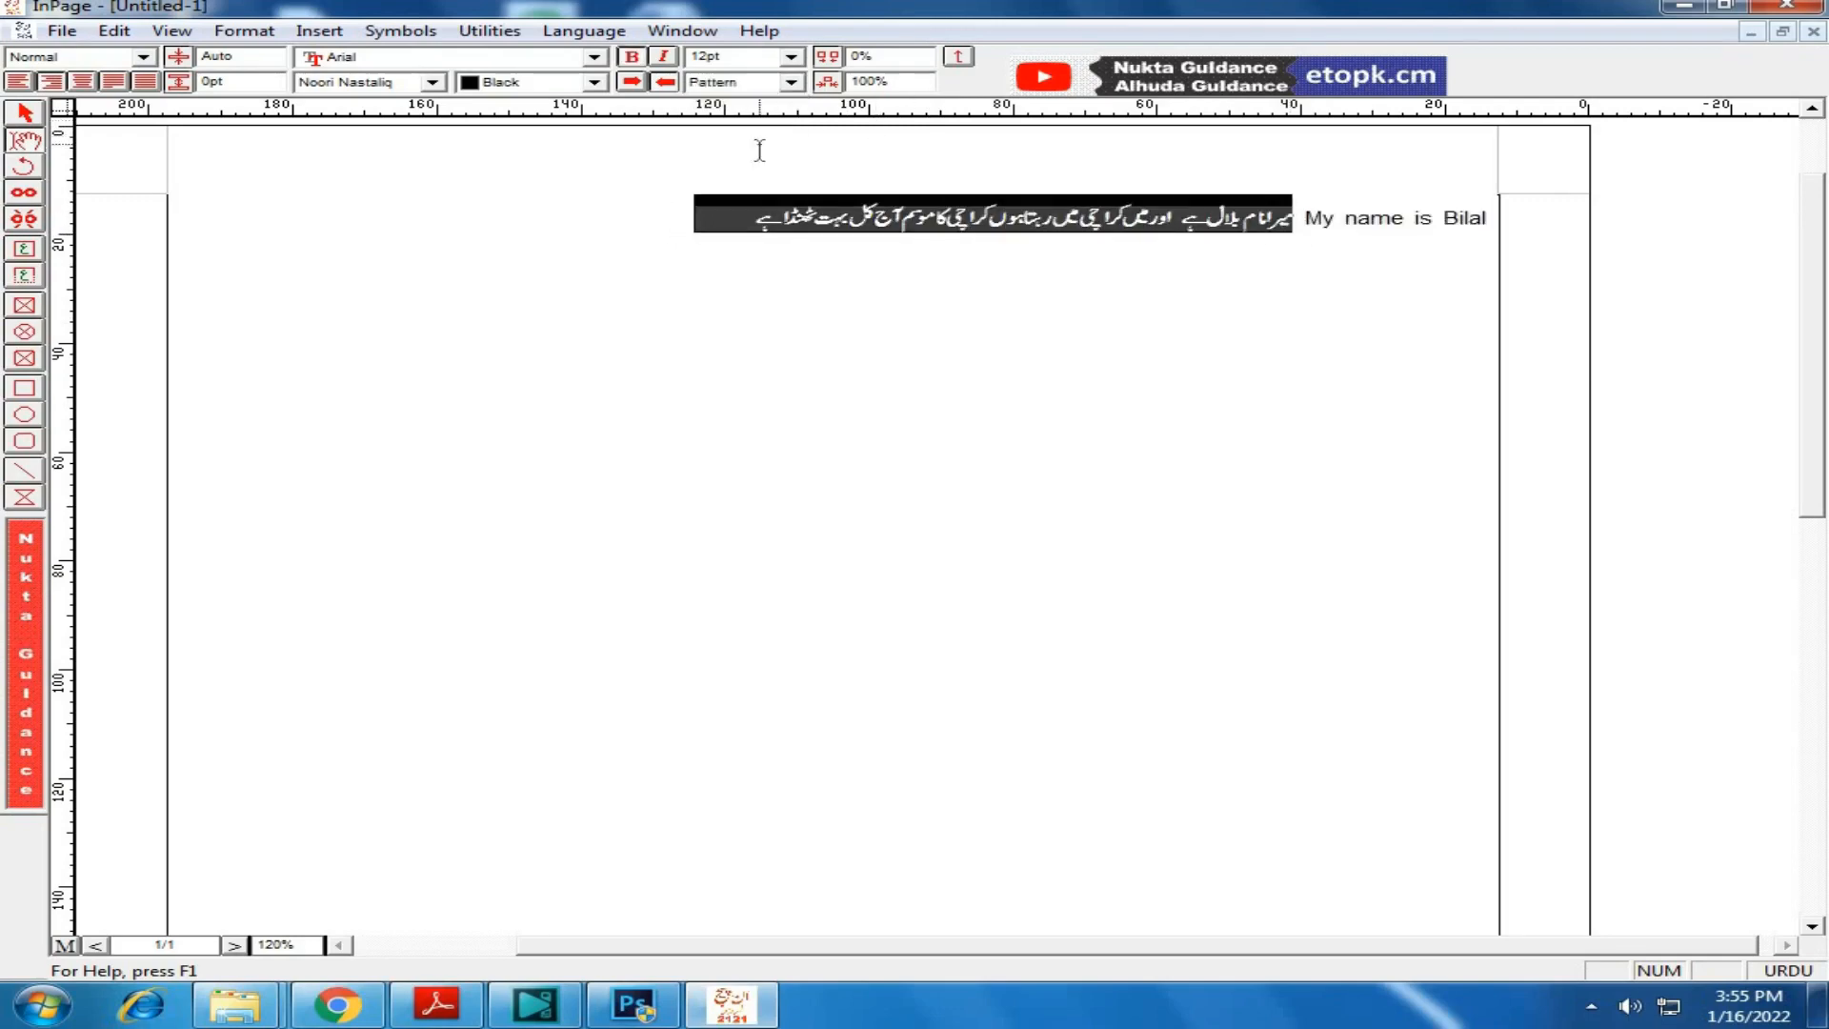
pyautogui.click(1000, 279)
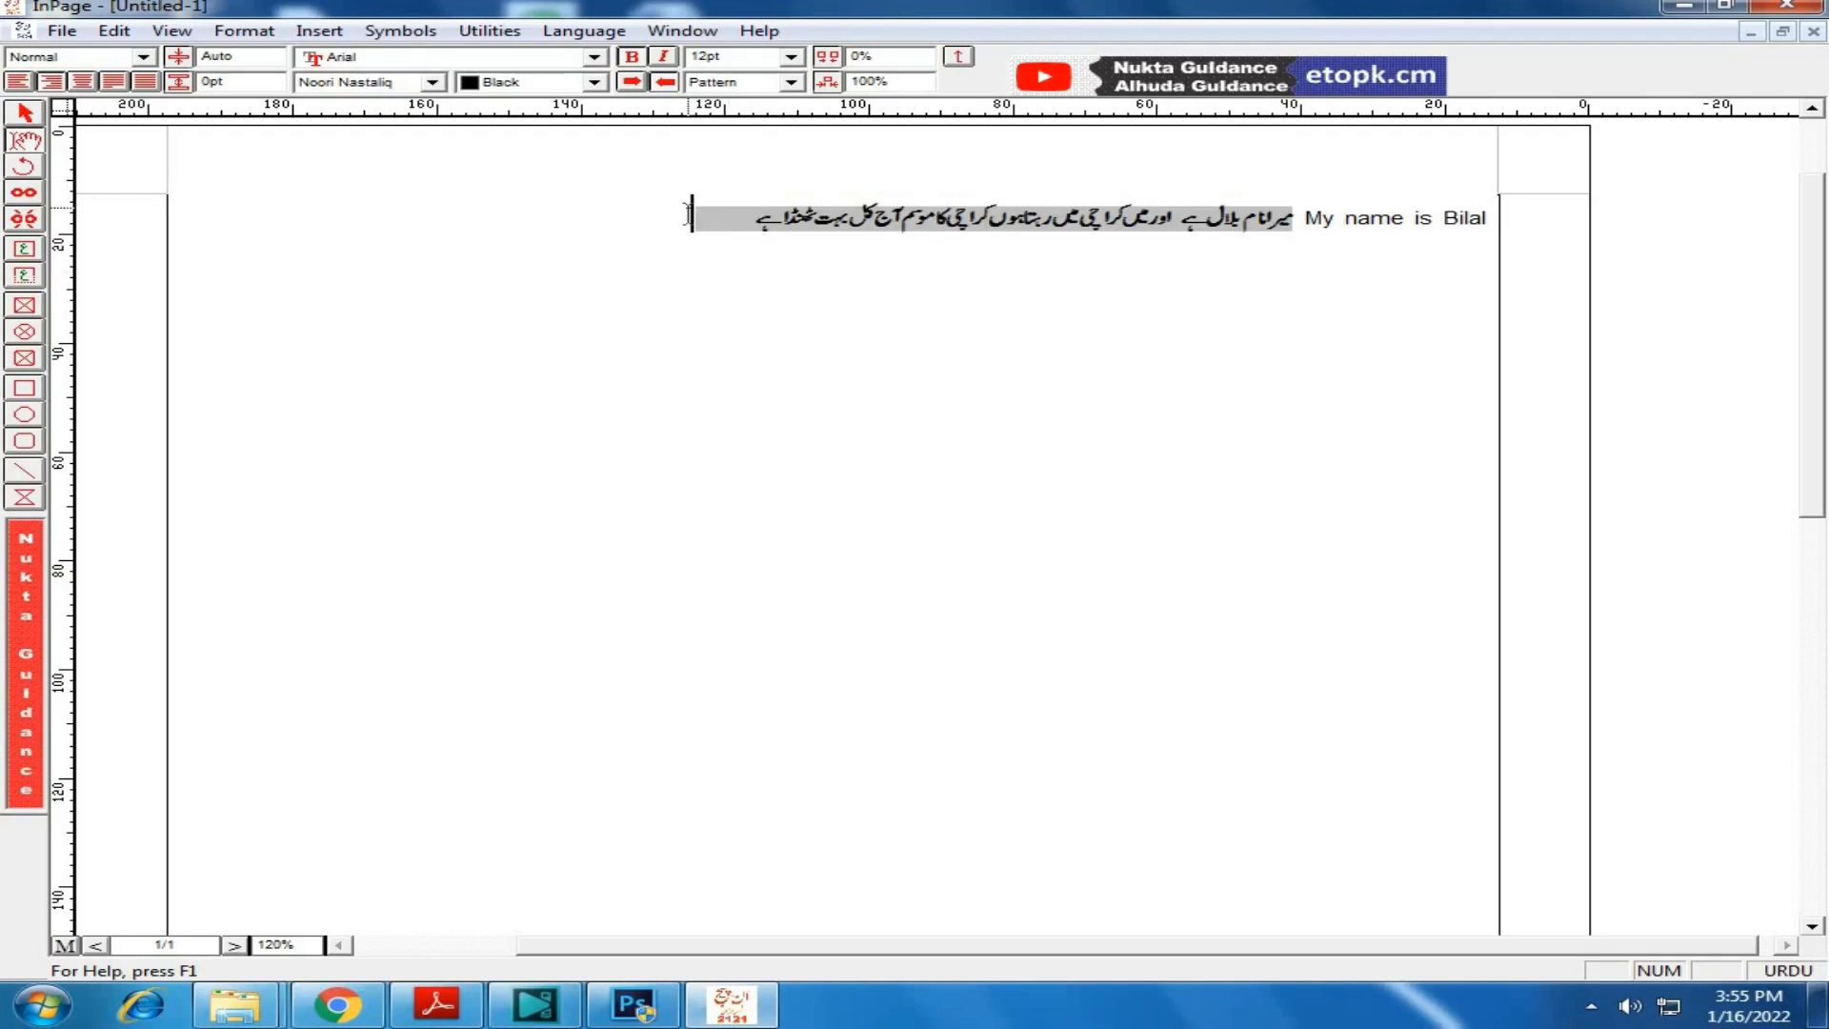
# Step: Show the Urdu text reversed, white on black
pyautogui.moveTo(687, 214); pyautogui.dragTo(1293, 217)
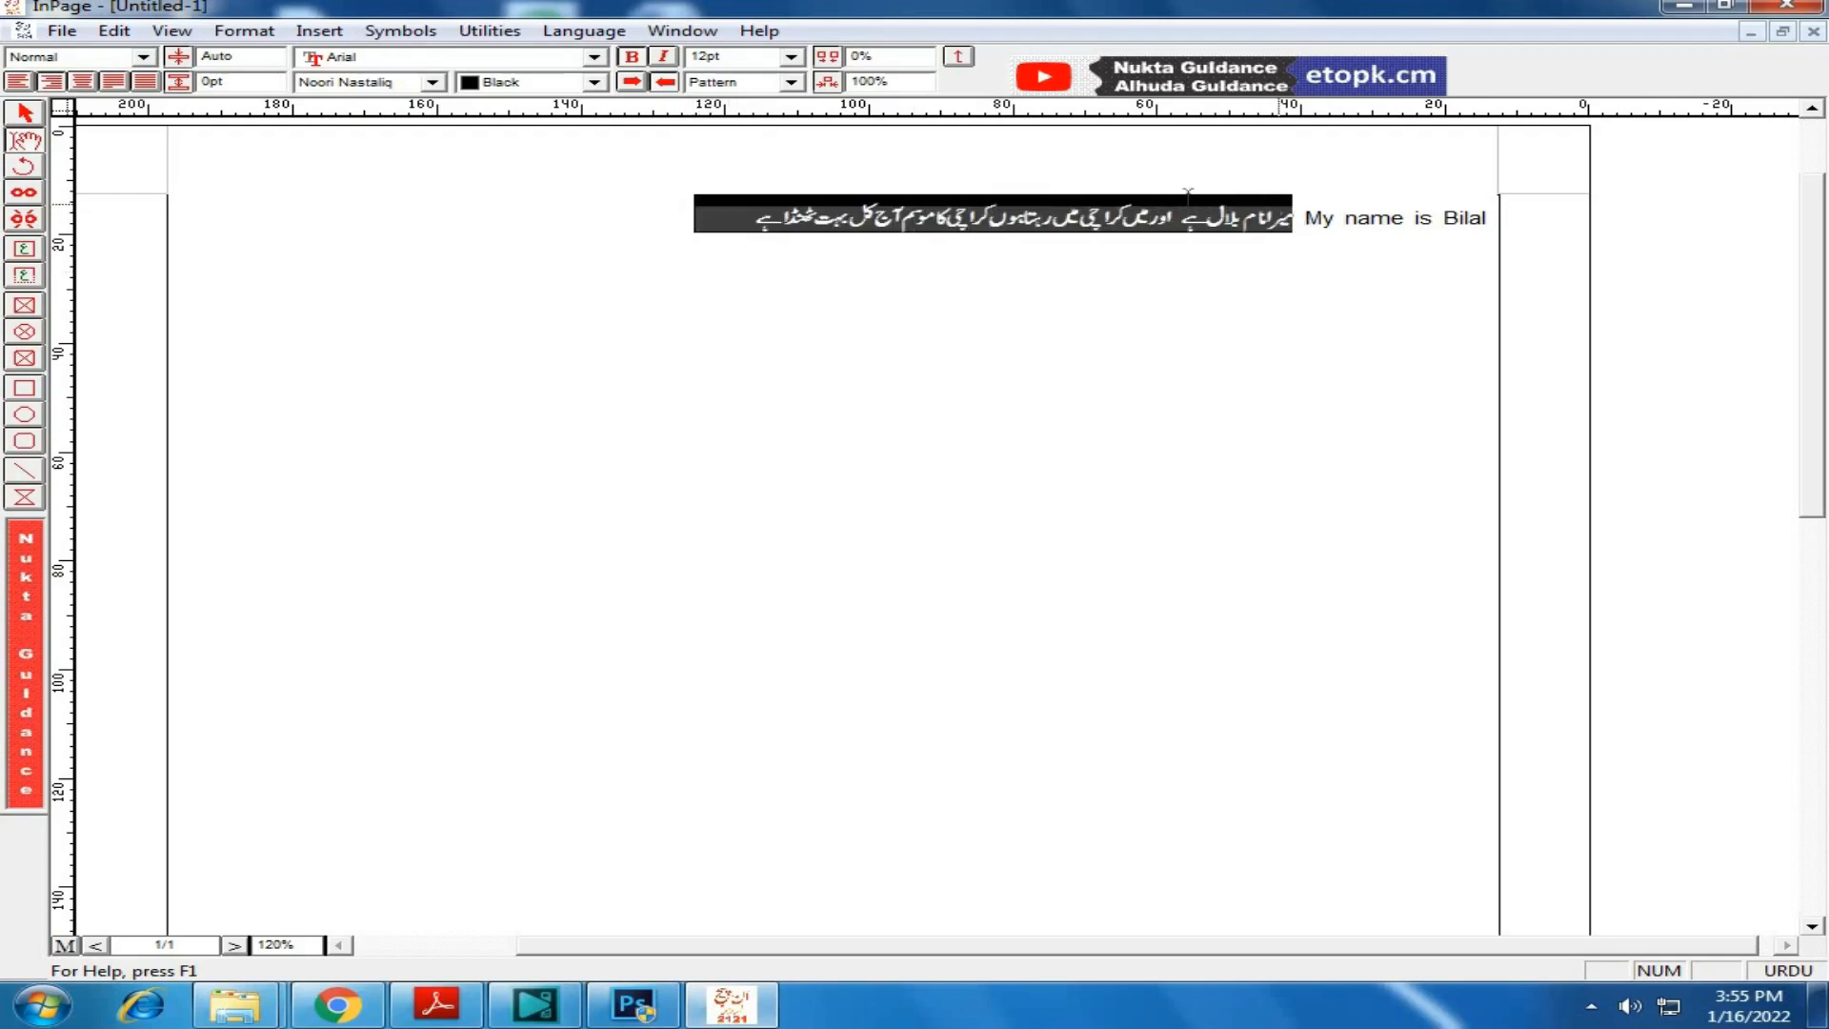
pyautogui.click(791, 82)
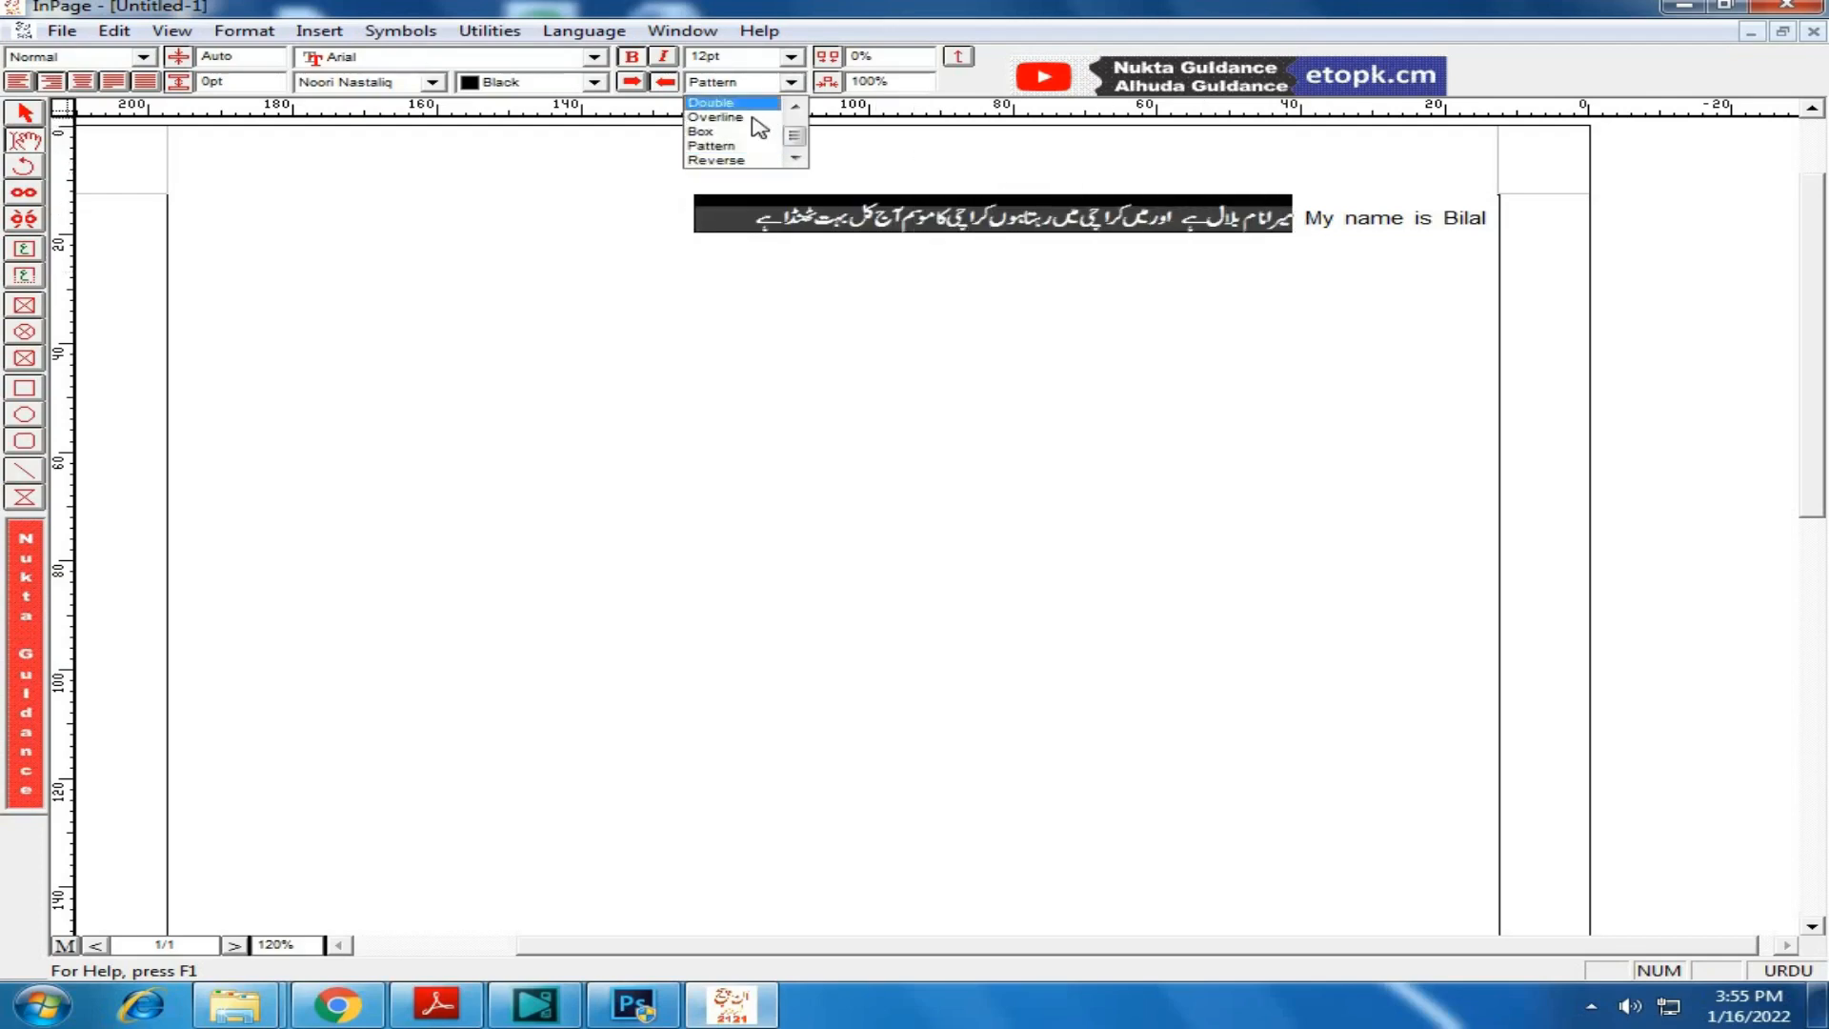
pyautogui.click(760, 168)
pyautogui.click(939, 301)
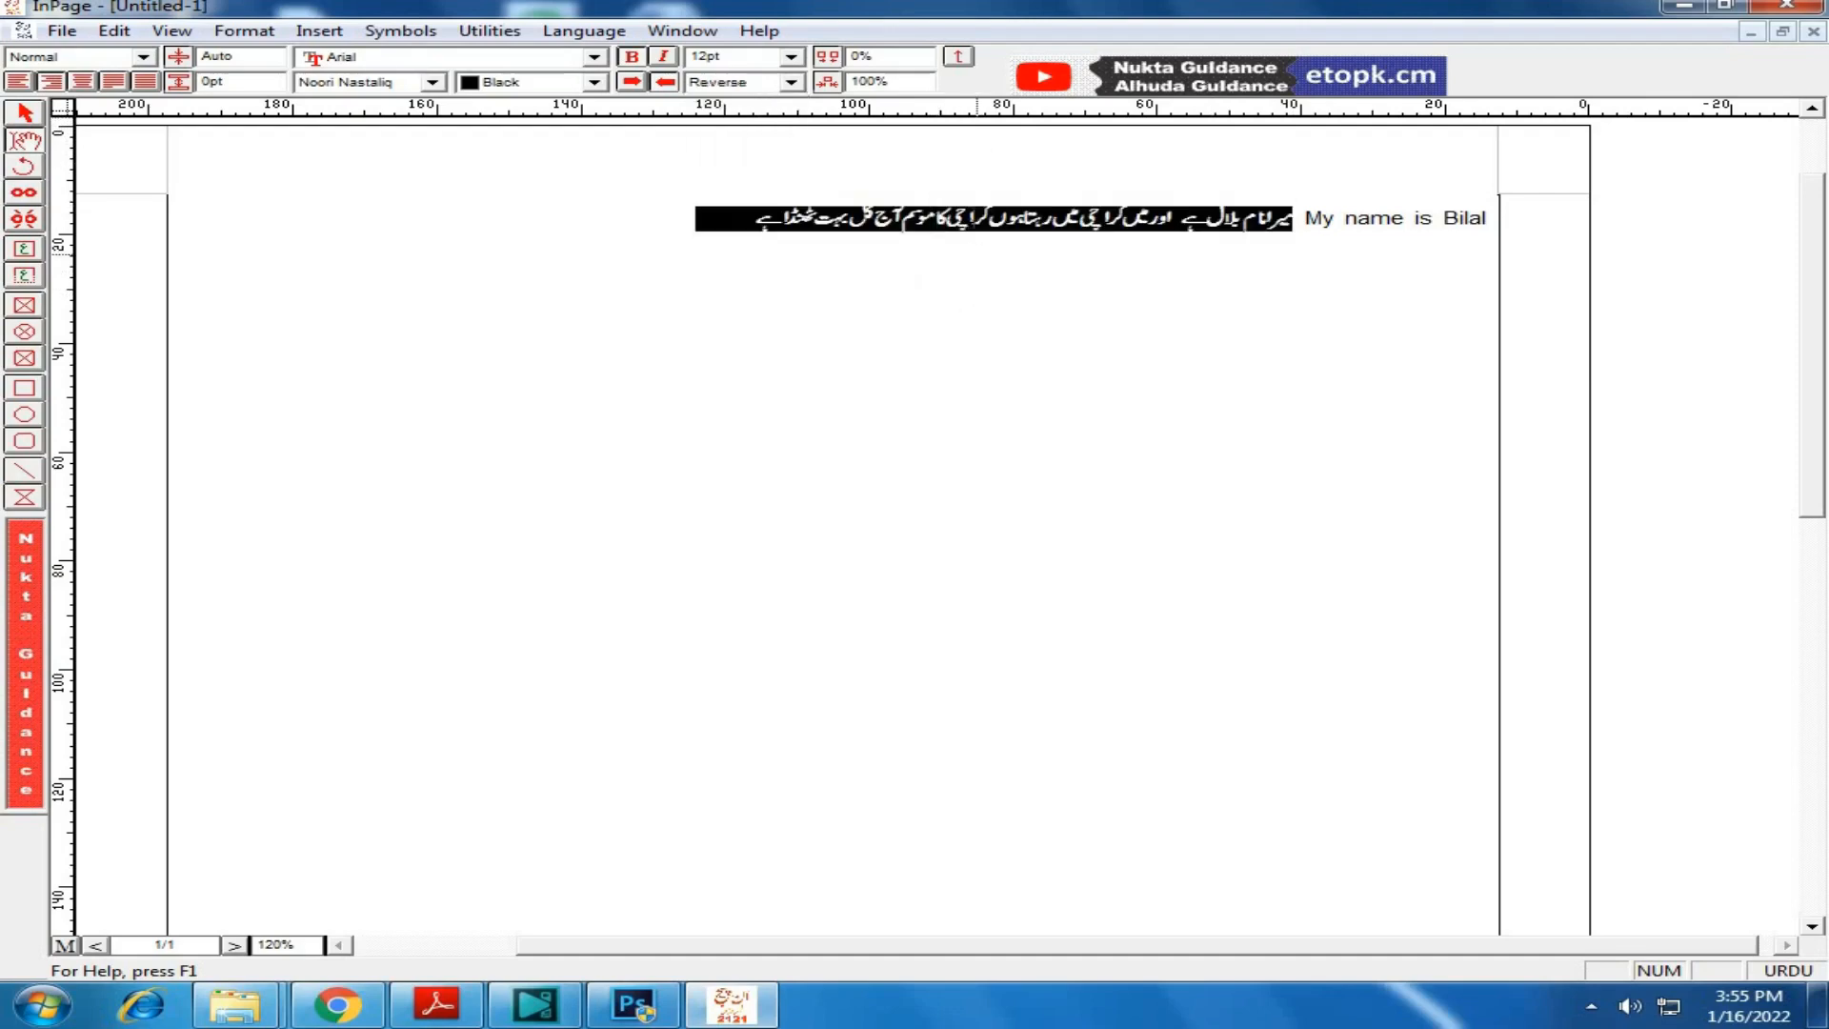
# Step: Remove all line styling from the Urdu text
pyautogui.moveTo(681, 215); pyautogui.dragTo(1296, 217)
pyautogui.click(740, 83)
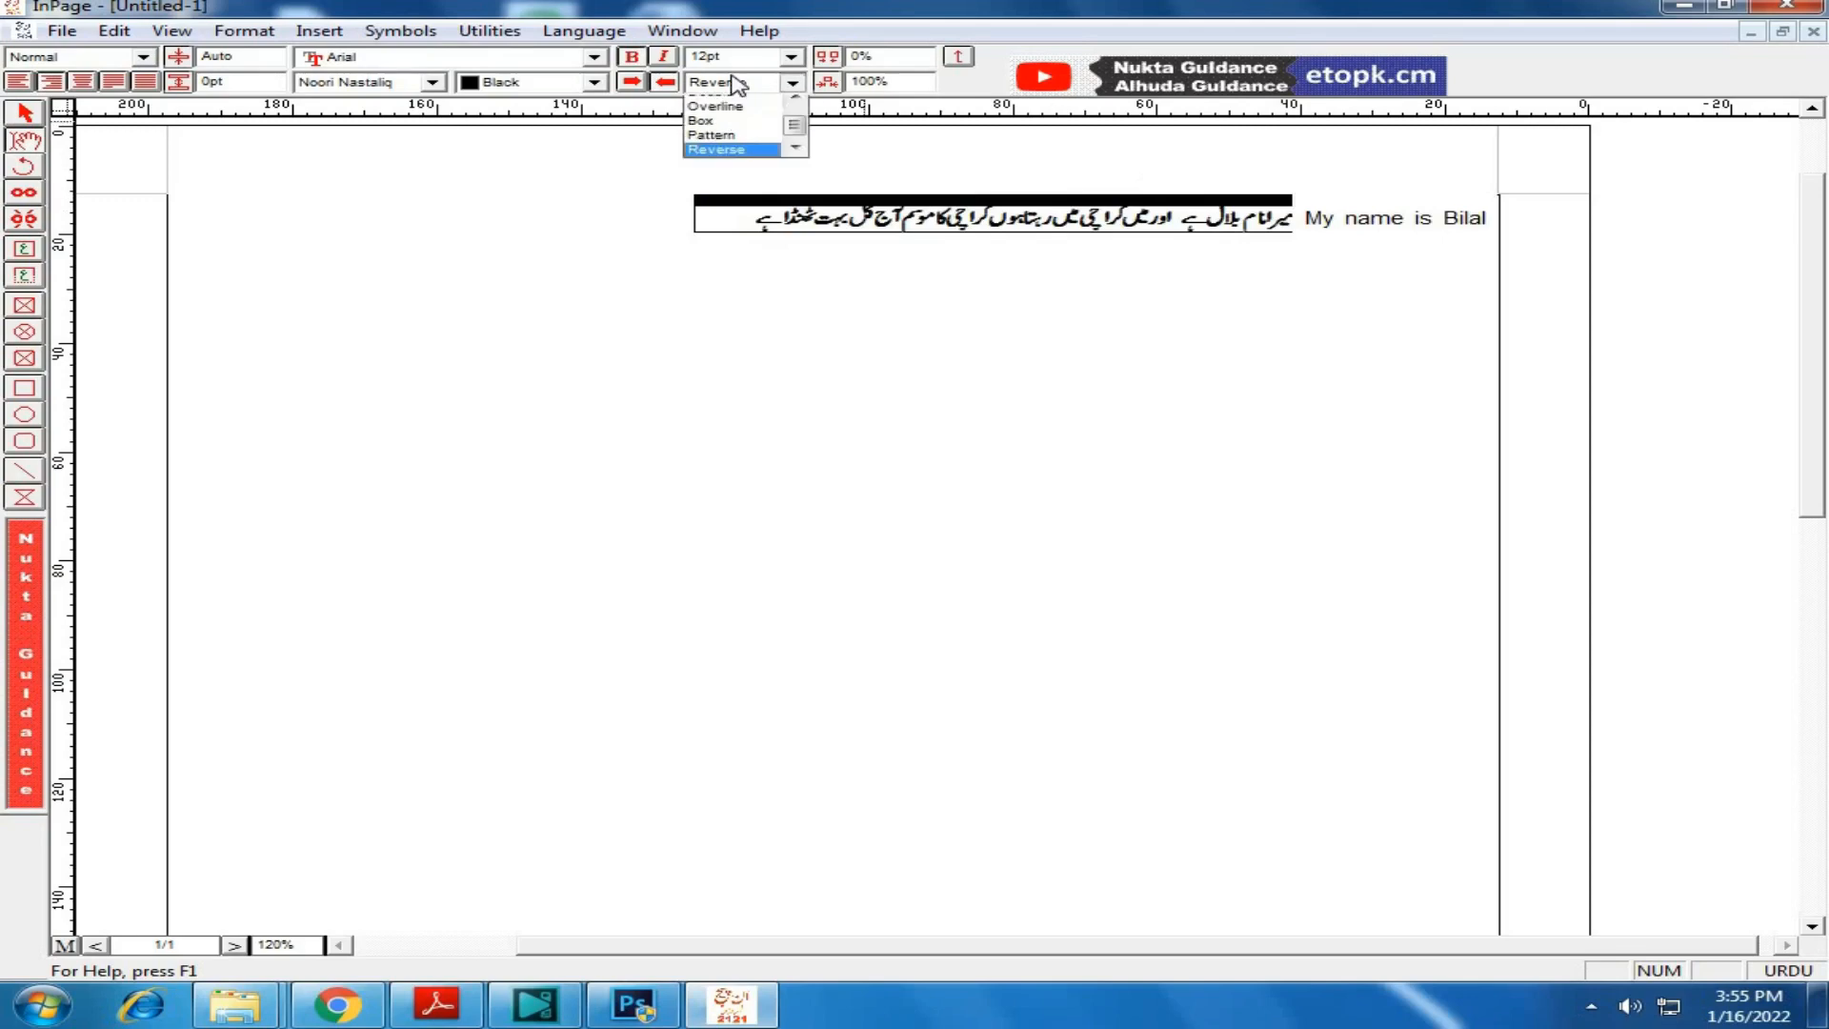
pyautogui.scroll(2, 744, 110)
pyautogui.click(745, 102)
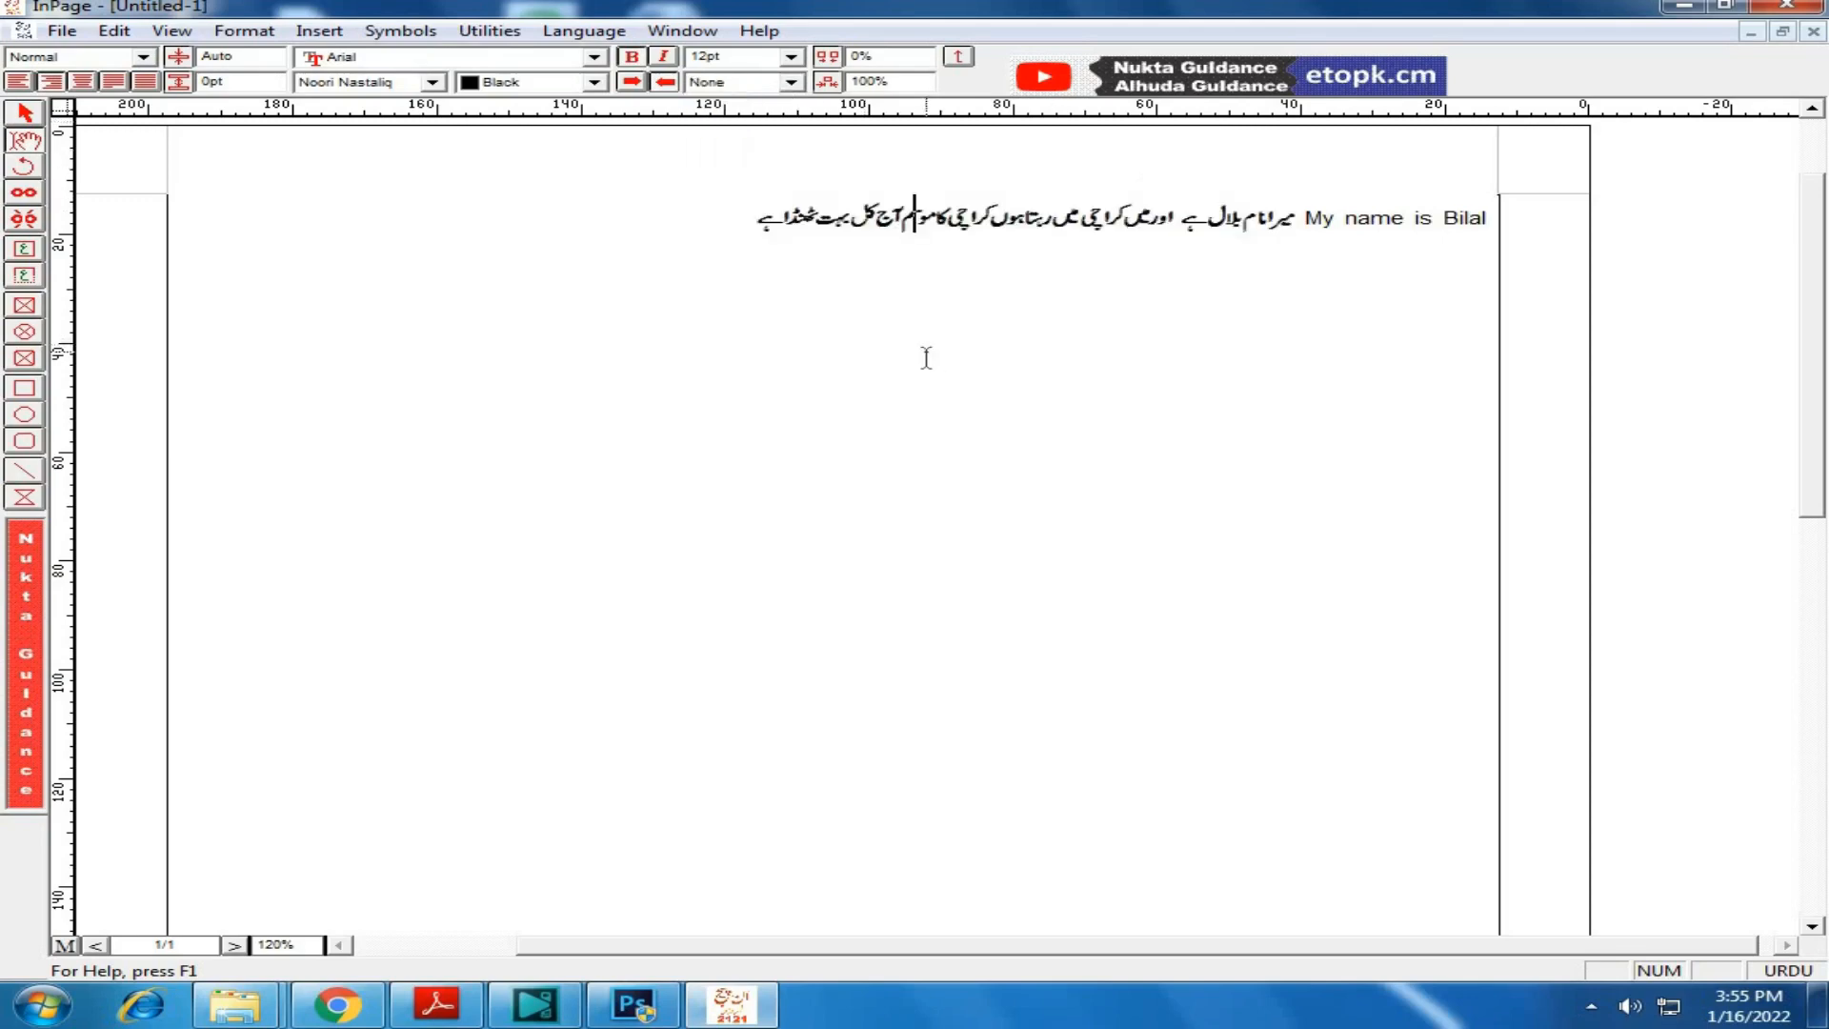
# Step: Give the Urdu text a single underline again
pyautogui.moveTo(745, 216); pyautogui.dragTo(1296, 237)
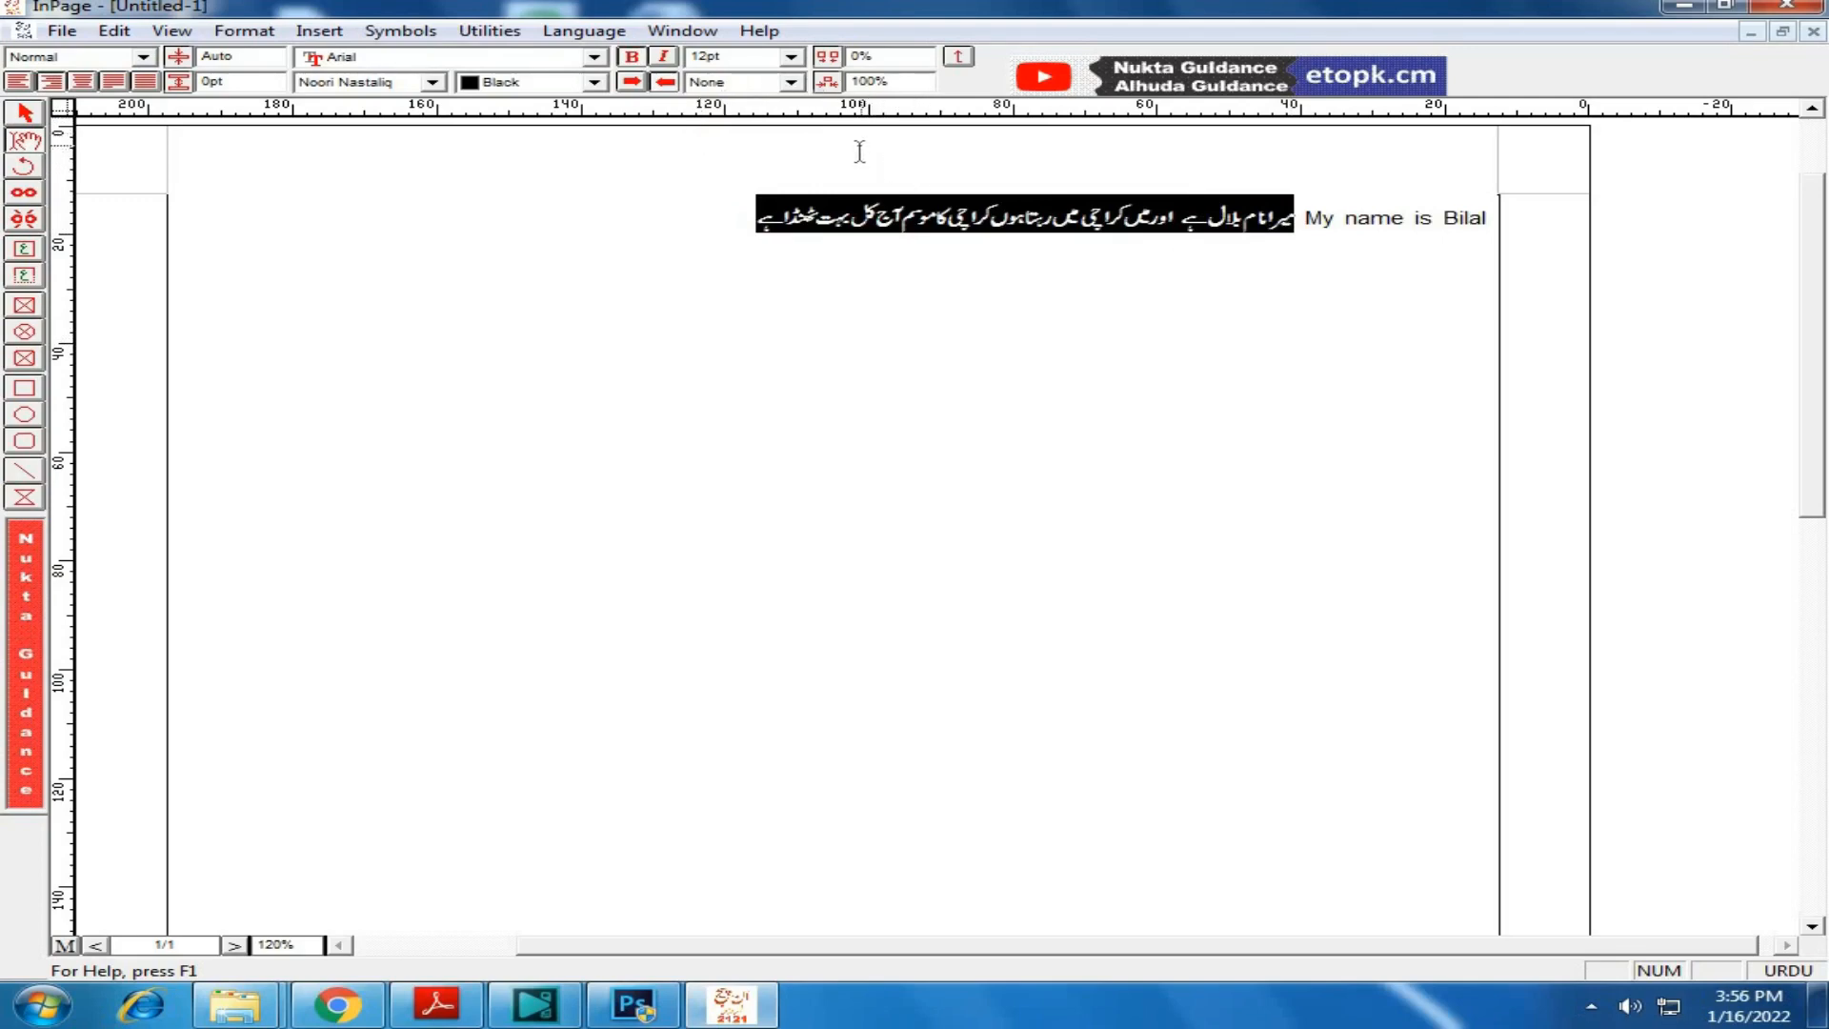
pyautogui.click(762, 83)
pyautogui.click(758, 120)
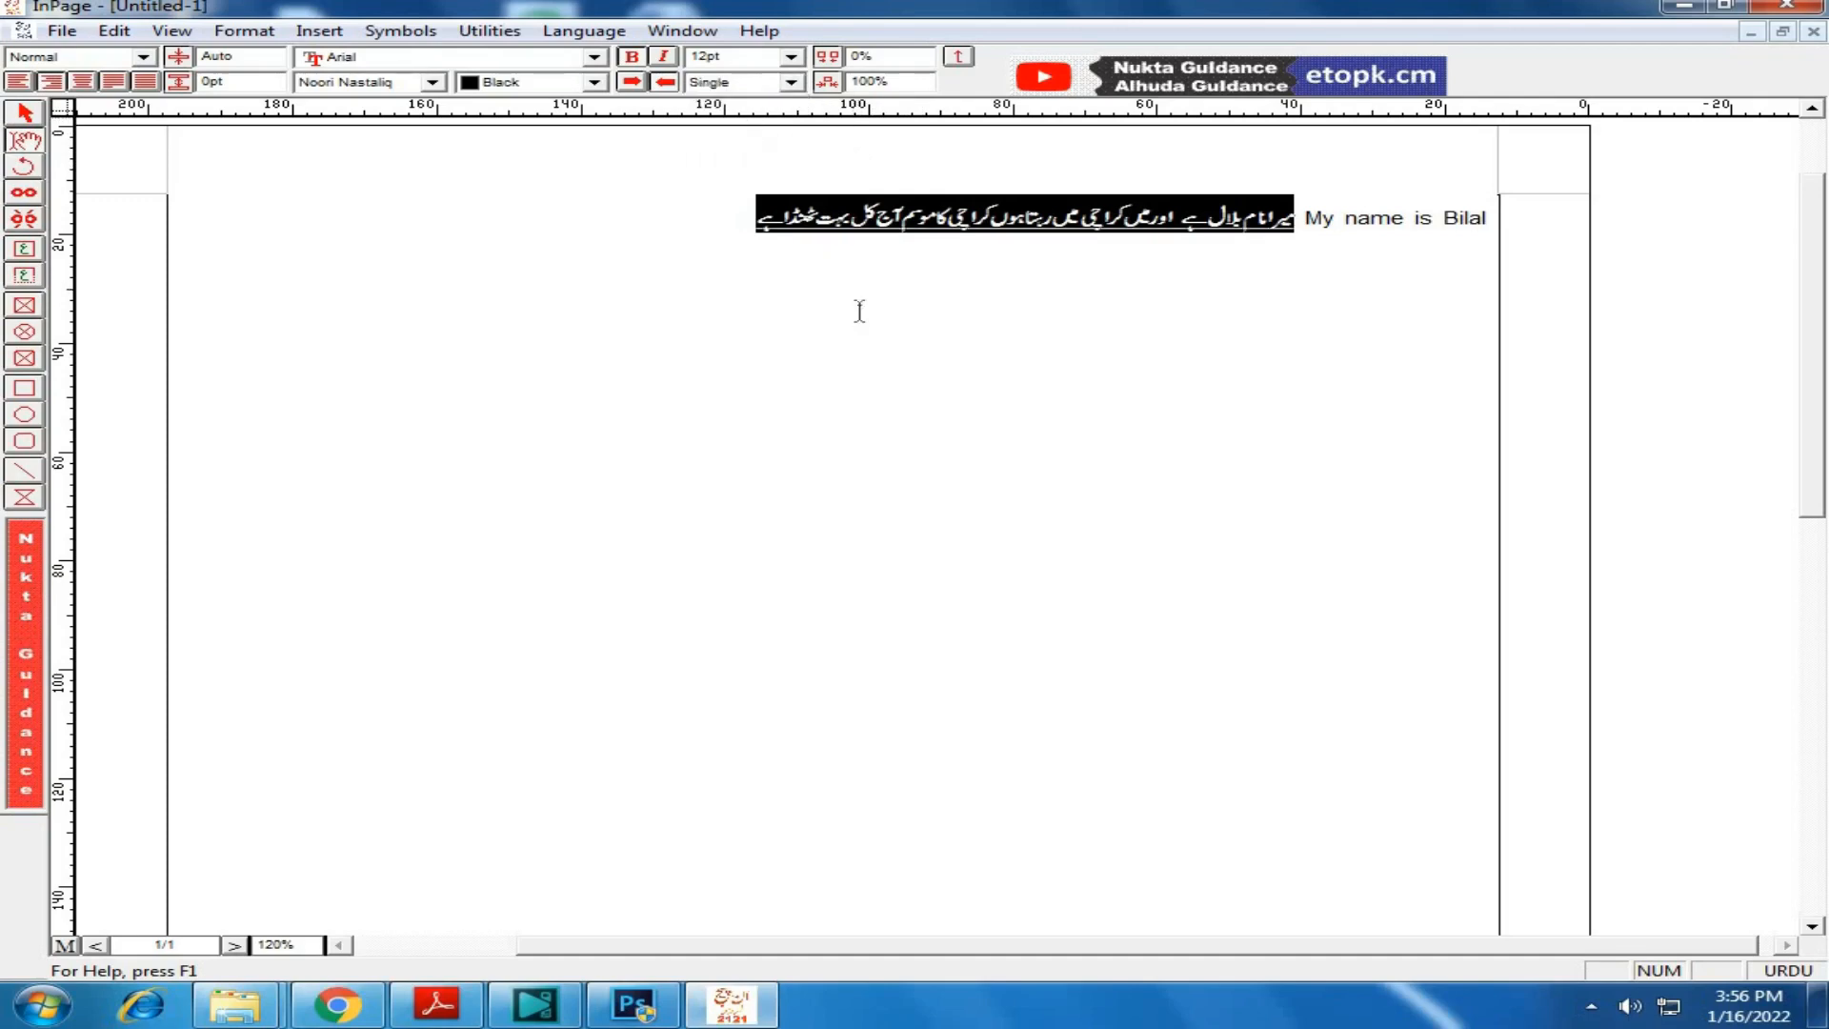
pyautogui.click(858, 311)
# Step: Reselect the whole Urdu sentence and set its underline style to None
pyautogui.moveTo(752, 228); pyautogui.dragTo(1299, 232)
pyautogui.click(1297, 233)
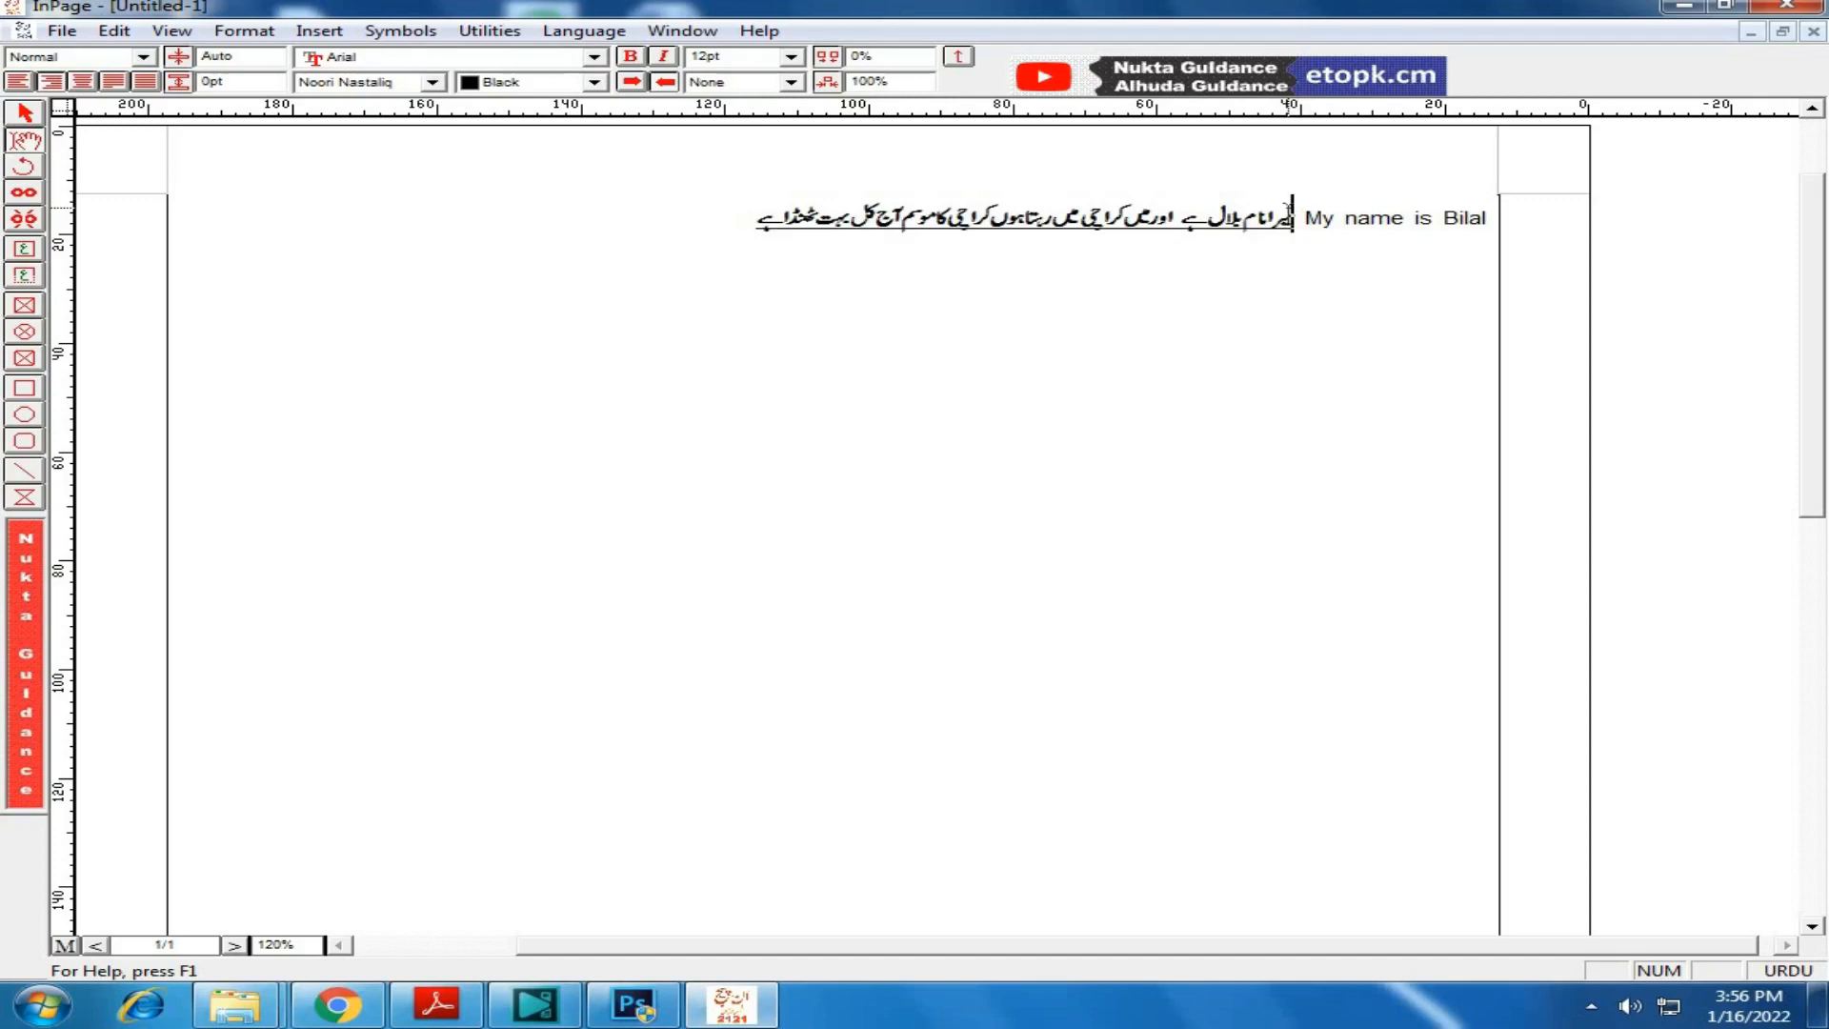
pyautogui.moveTo(1302, 220); pyautogui.dragTo(1200, 257)
pyautogui.click(1200, 257)
pyautogui.moveTo(759, 214); pyautogui.dragTo(1297, 232)
pyautogui.click(1223, 232)
pyautogui.moveTo(1093, 227); pyautogui.dragTo(922, 252)
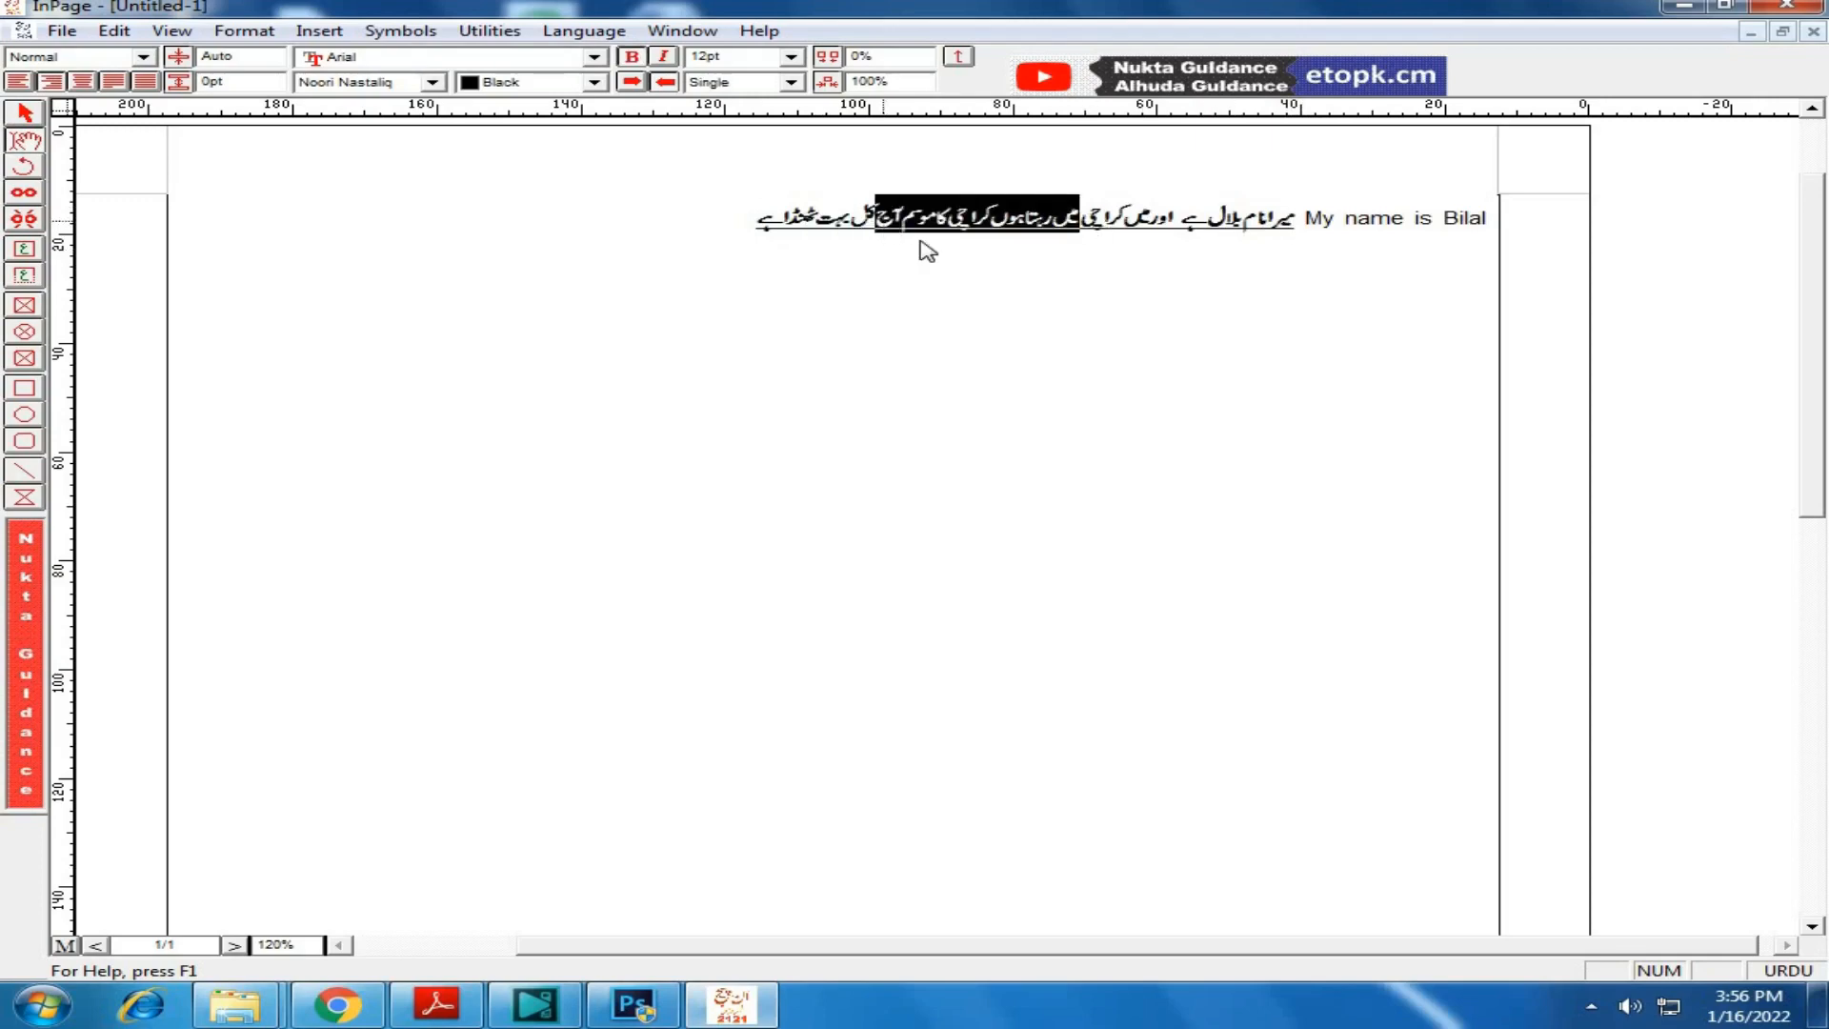
pyautogui.click(1021, 278)
pyautogui.moveTo(751, 227); pyautogui.dragTo(1294, 227)
pyautogui.click(790, 82)
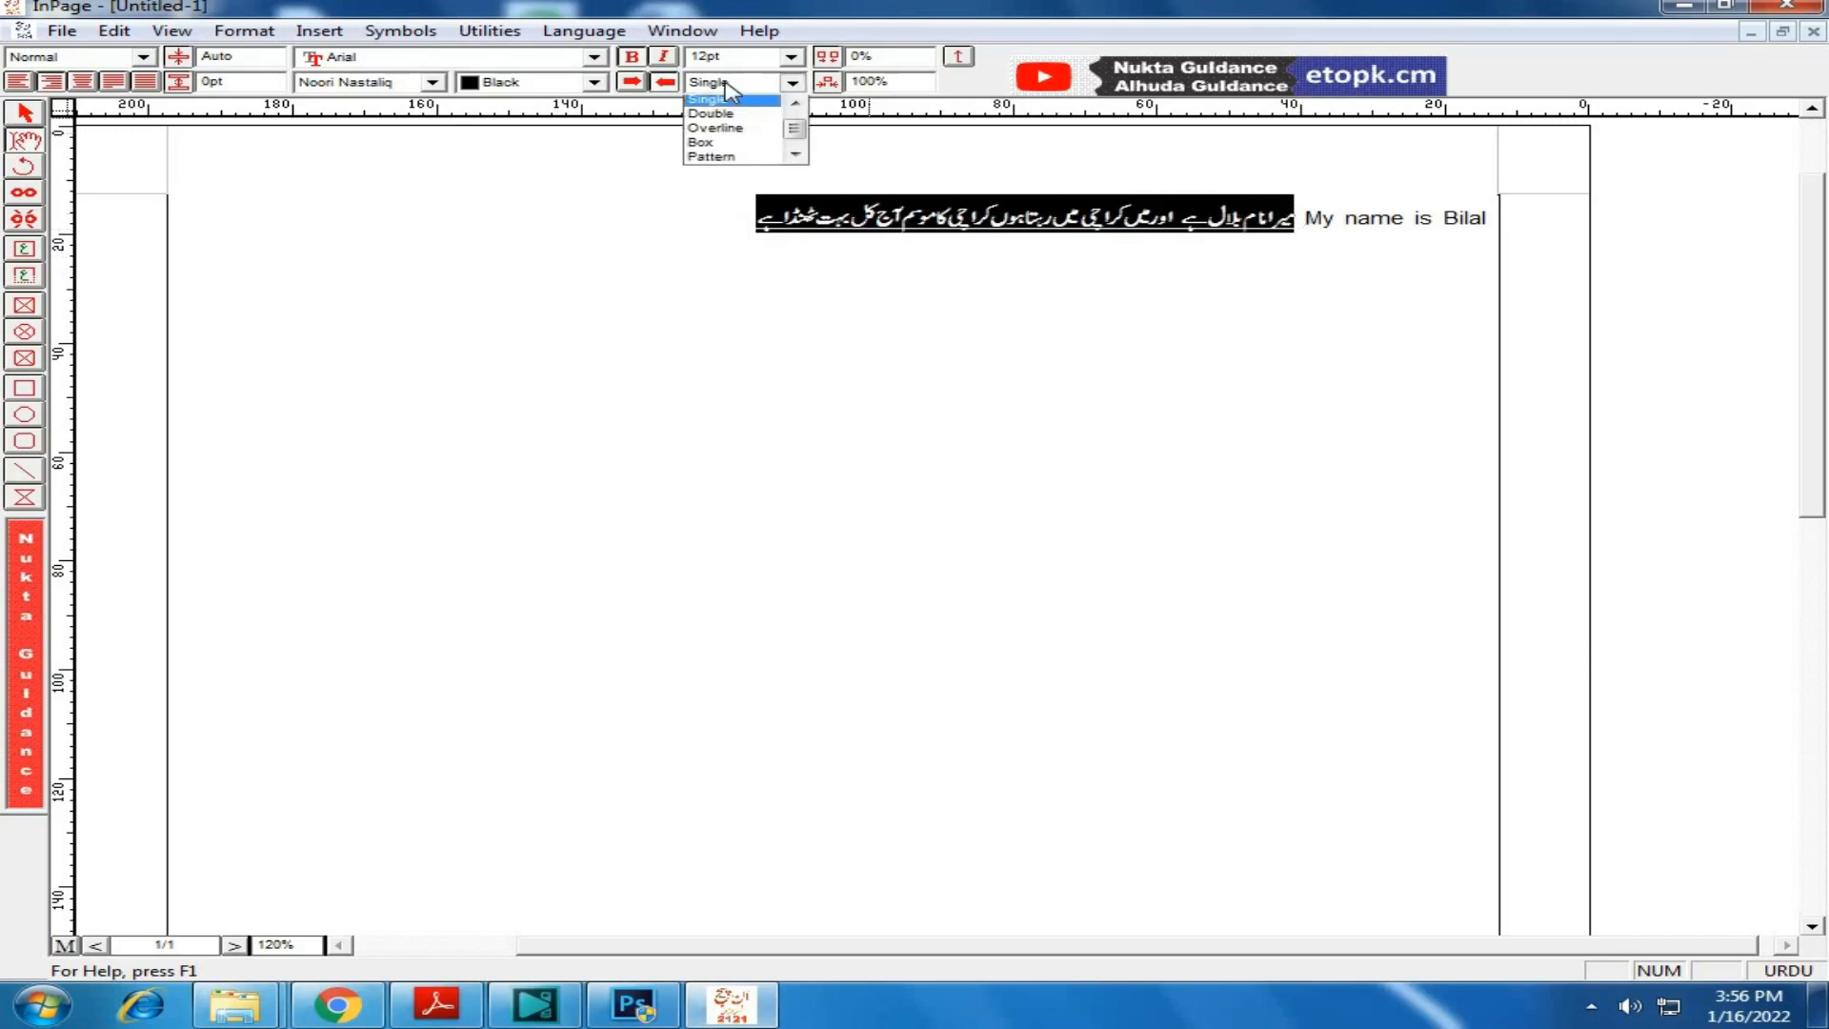
pyautogui.click(714, 110)
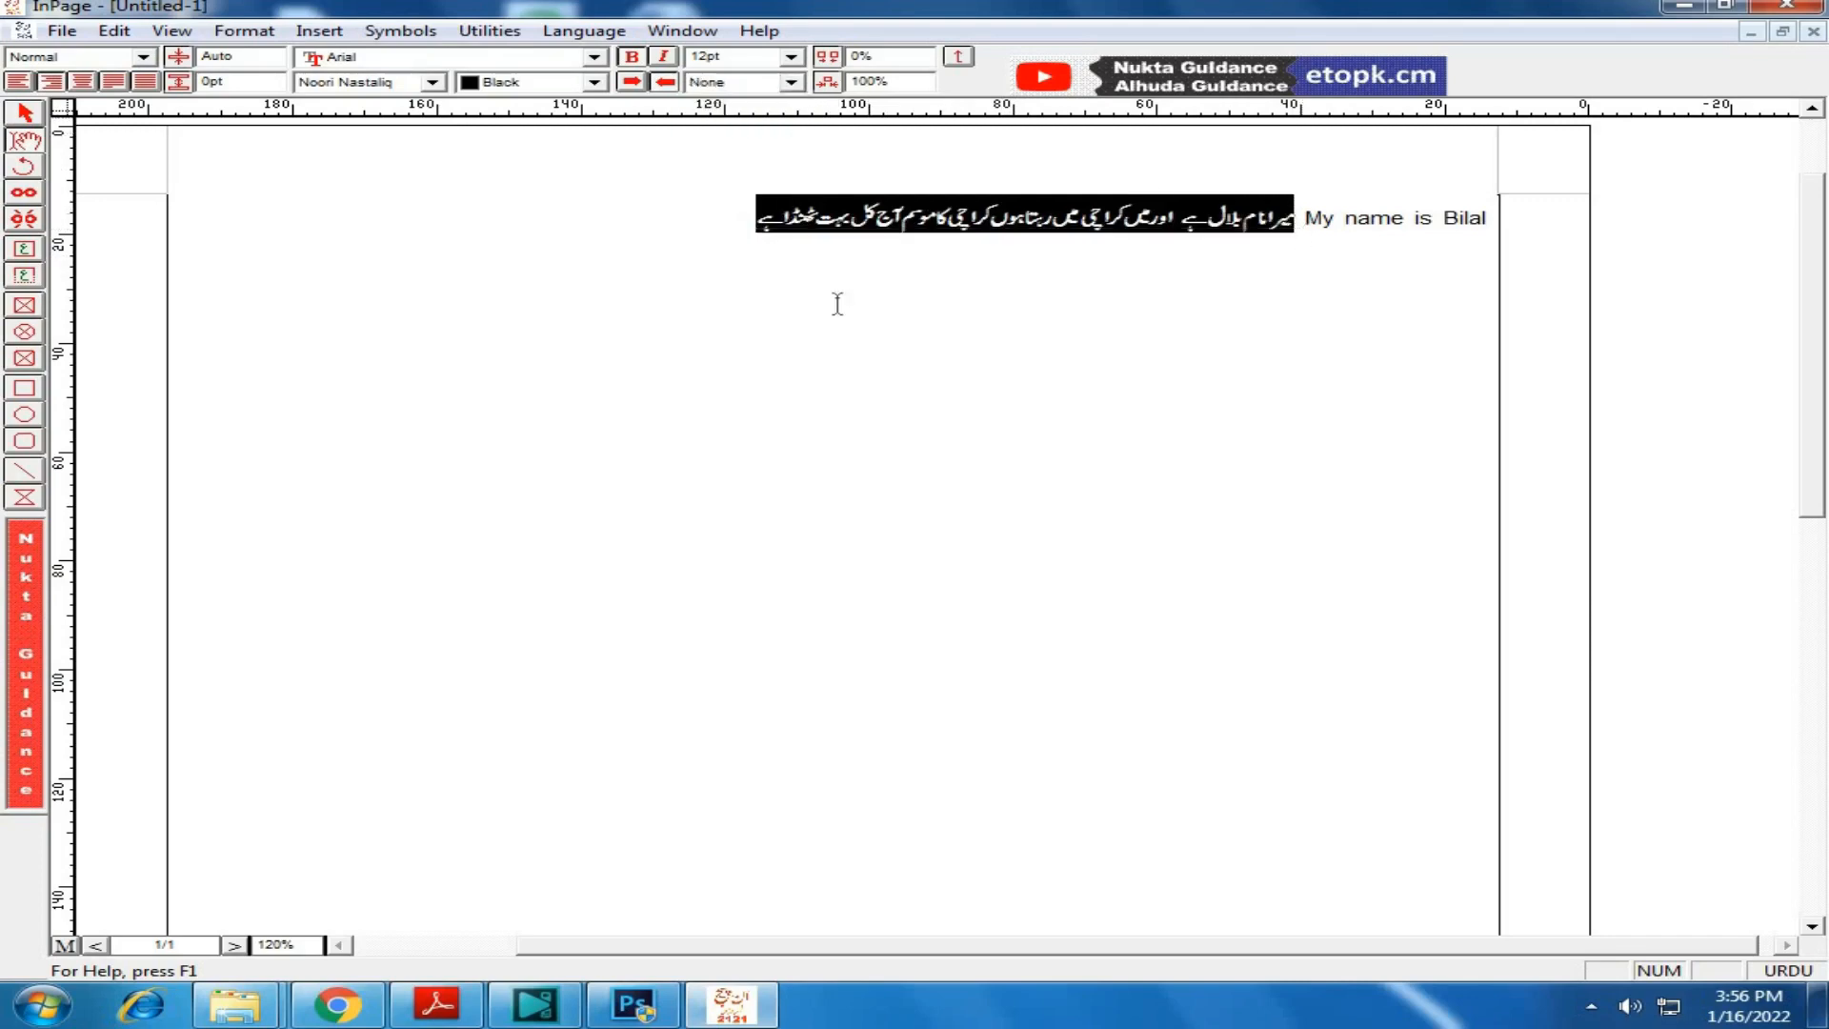
pyautogui.click(773, 290)
pyautogui.click(24, 470)
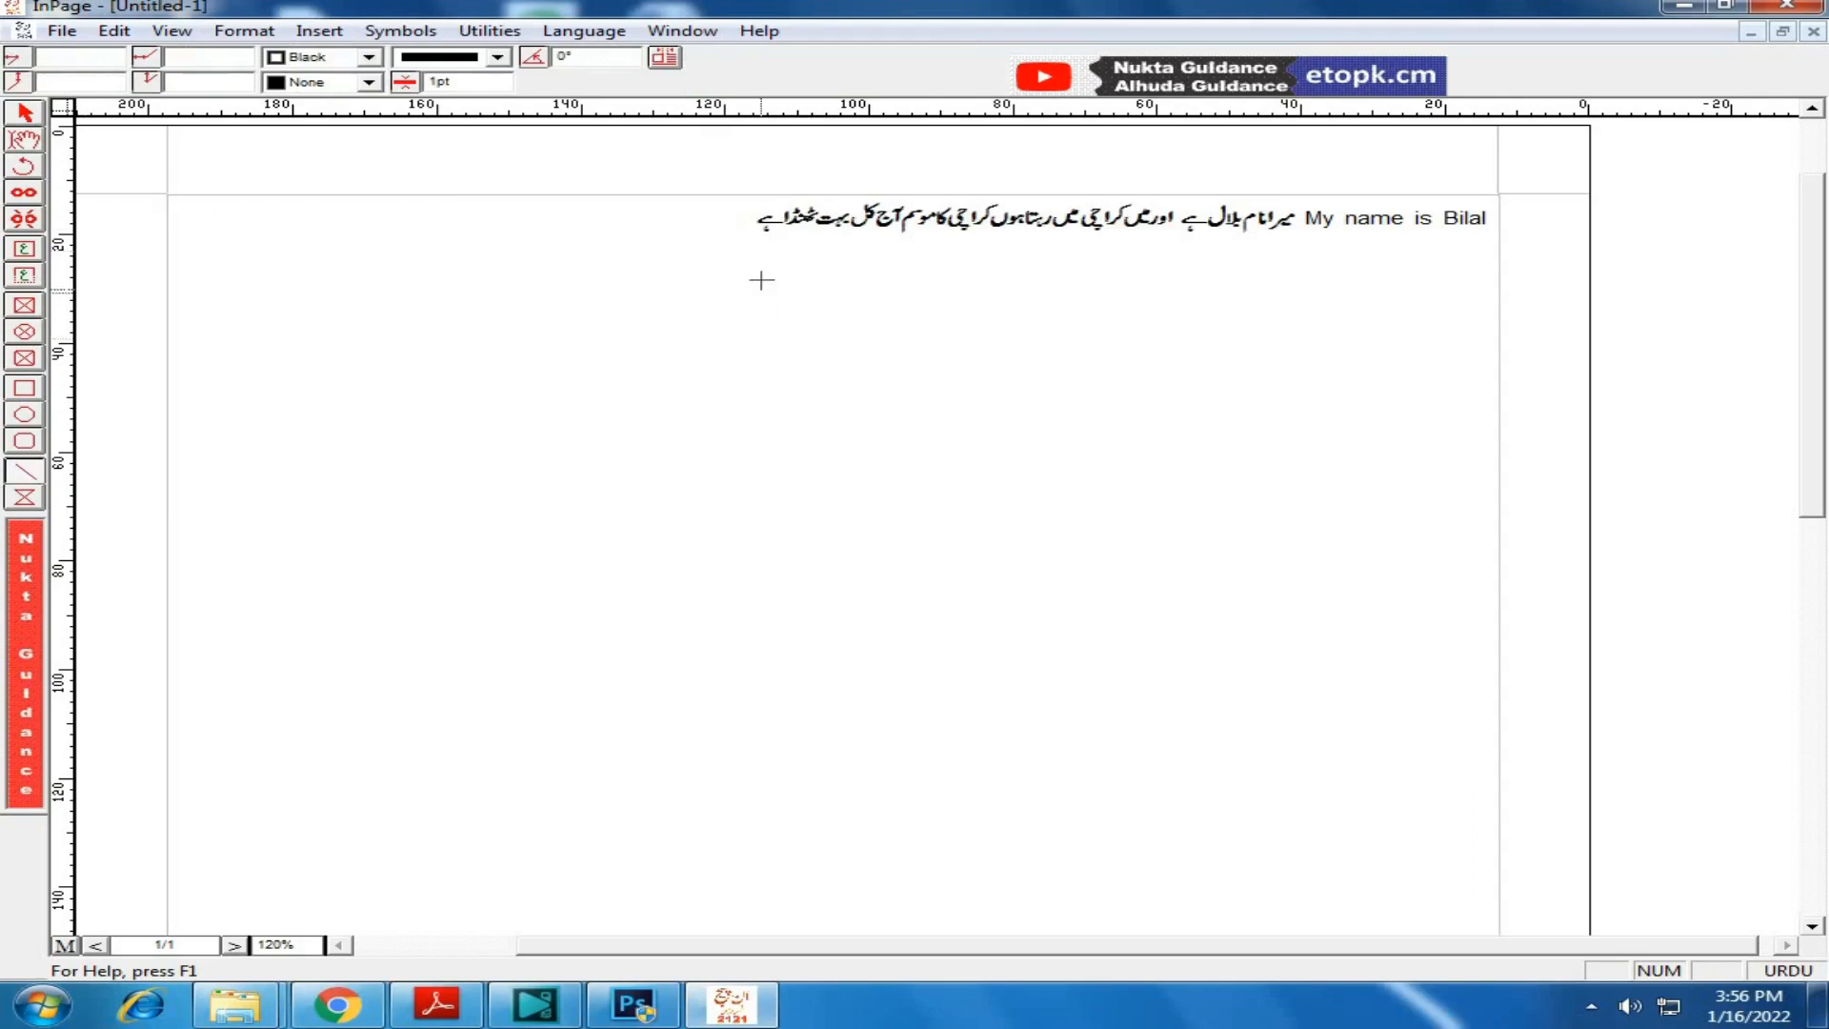
pyautogui.moveTo(743, 233); pyautogui.dragTo(1300, 232)
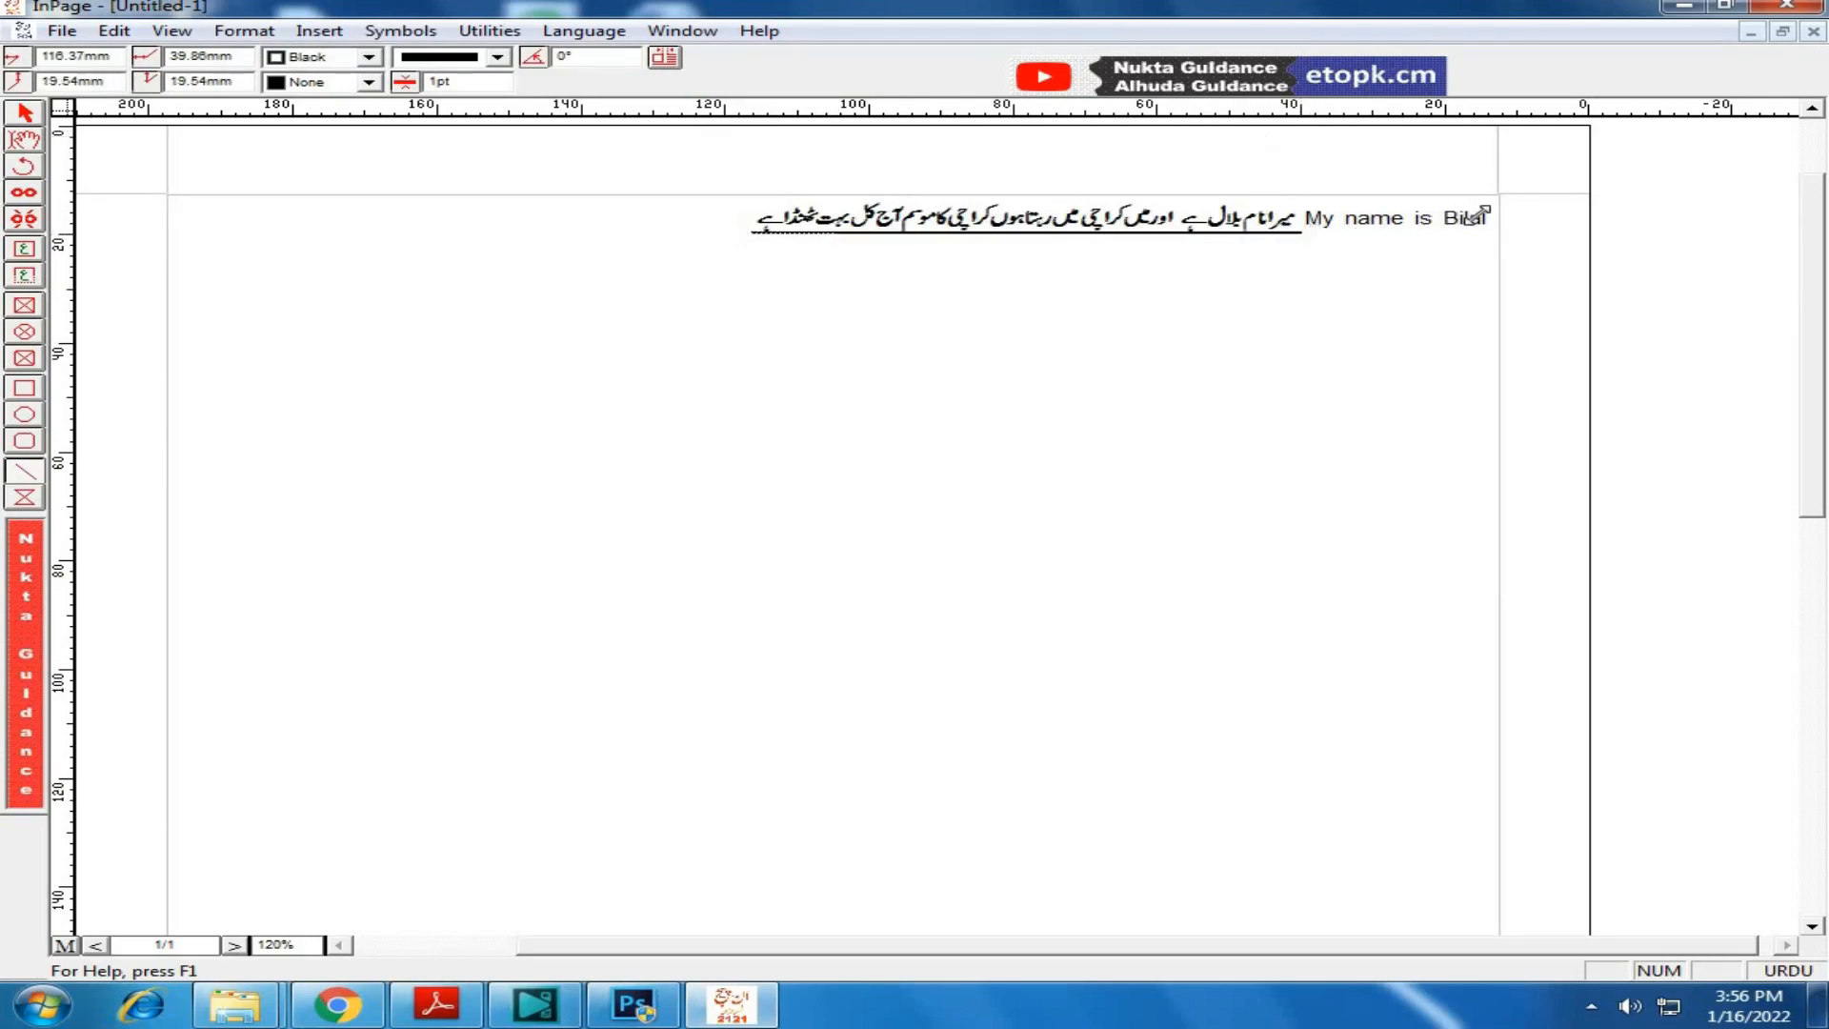
pyautogui.moveTo(1476, 216); pyautogui.dragTo(1496, 212)
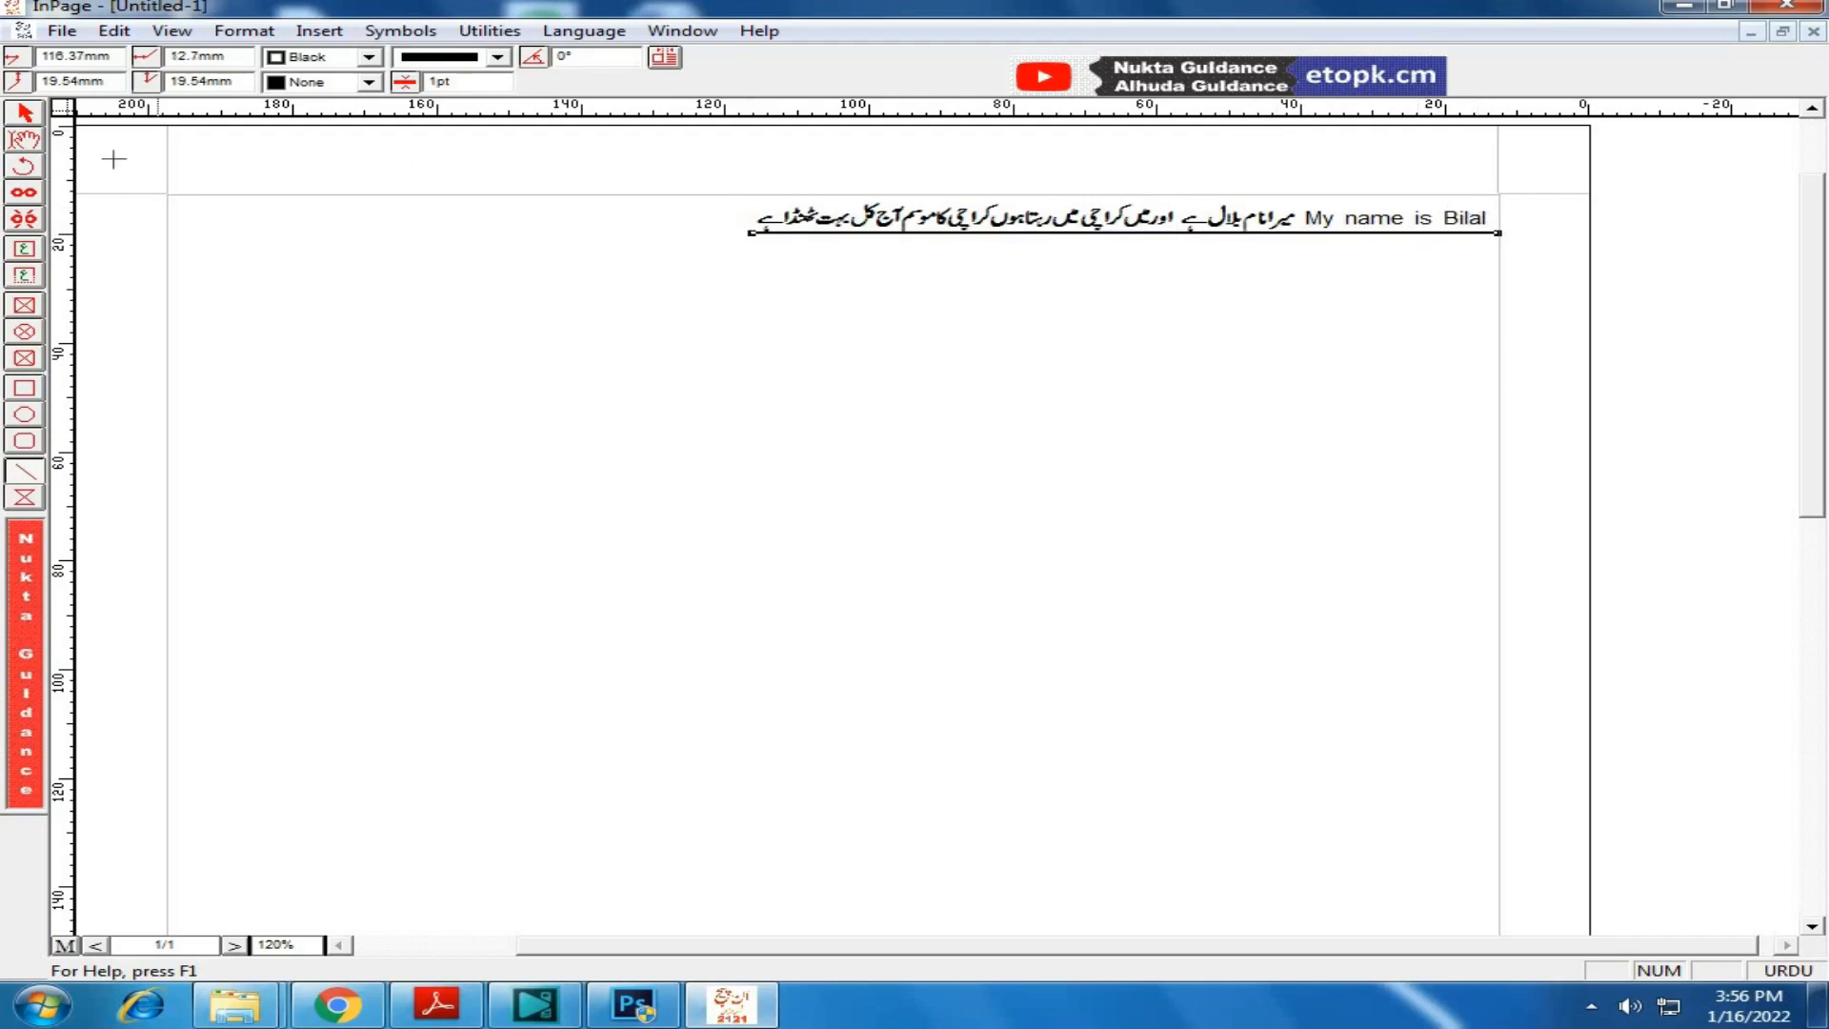
pyautogui.click(24, 113)
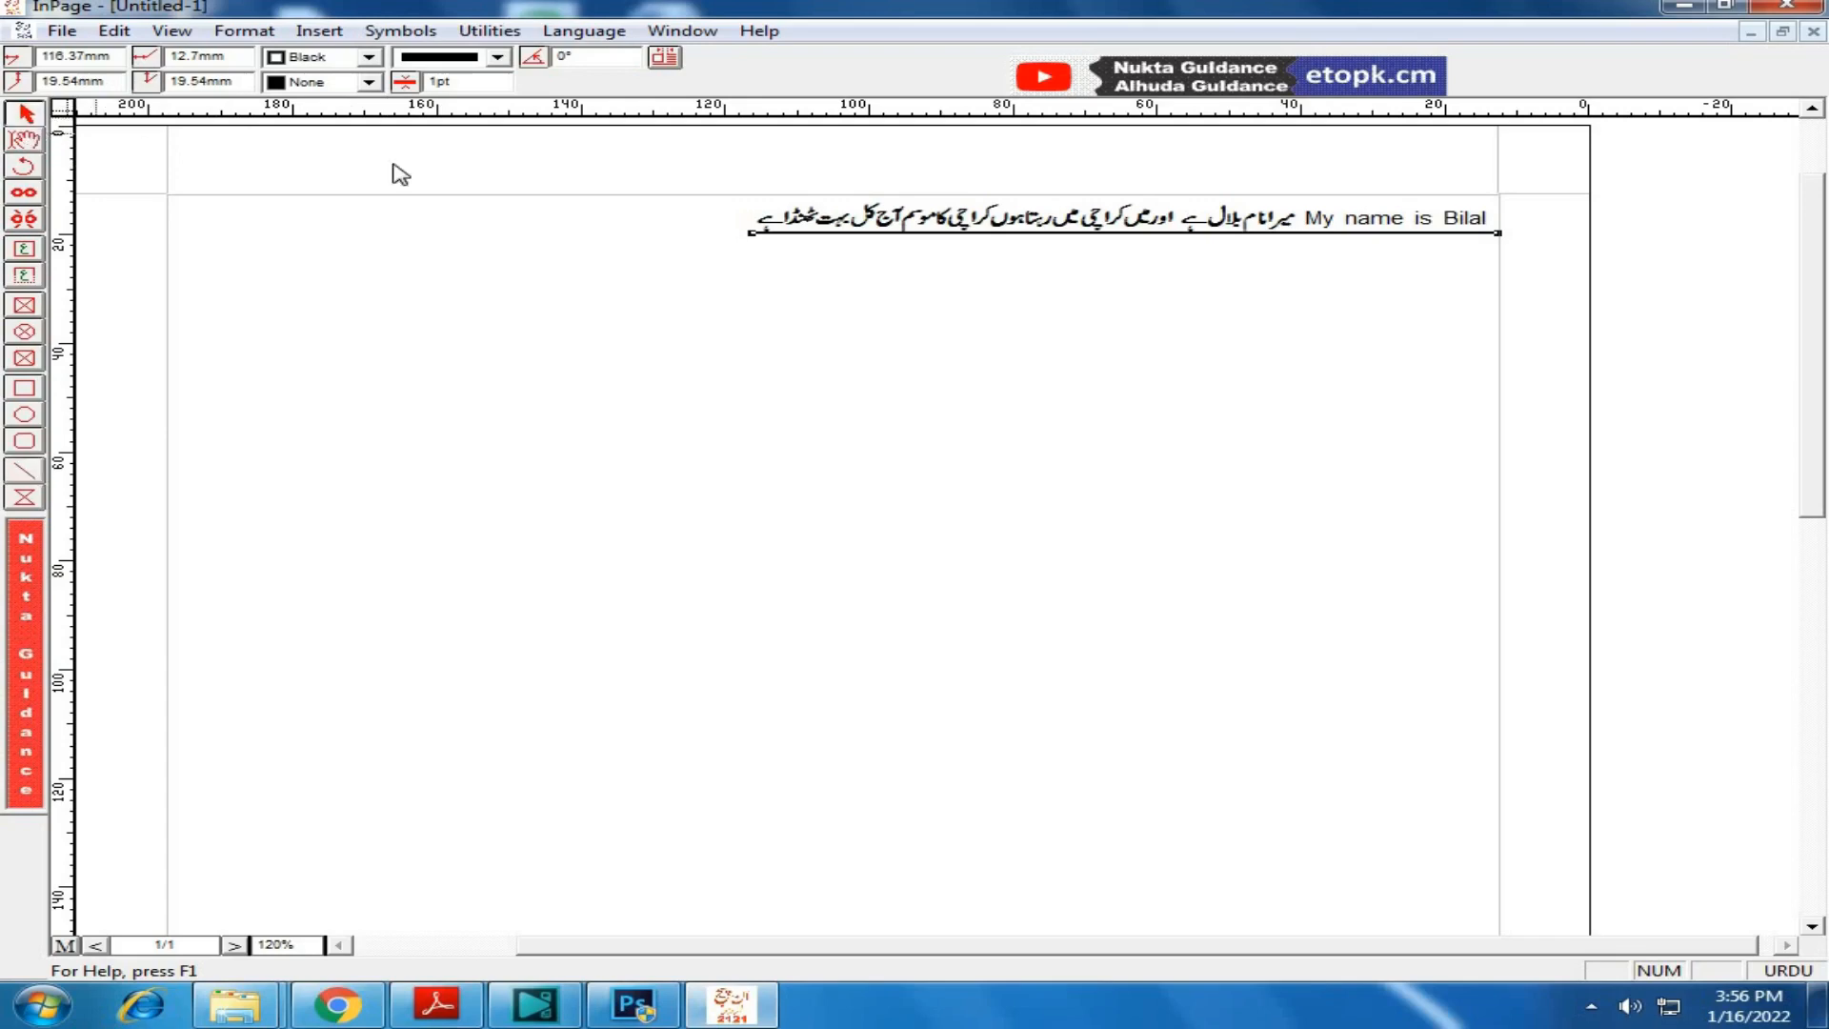
pyautogui.doubleClick(996, 237)
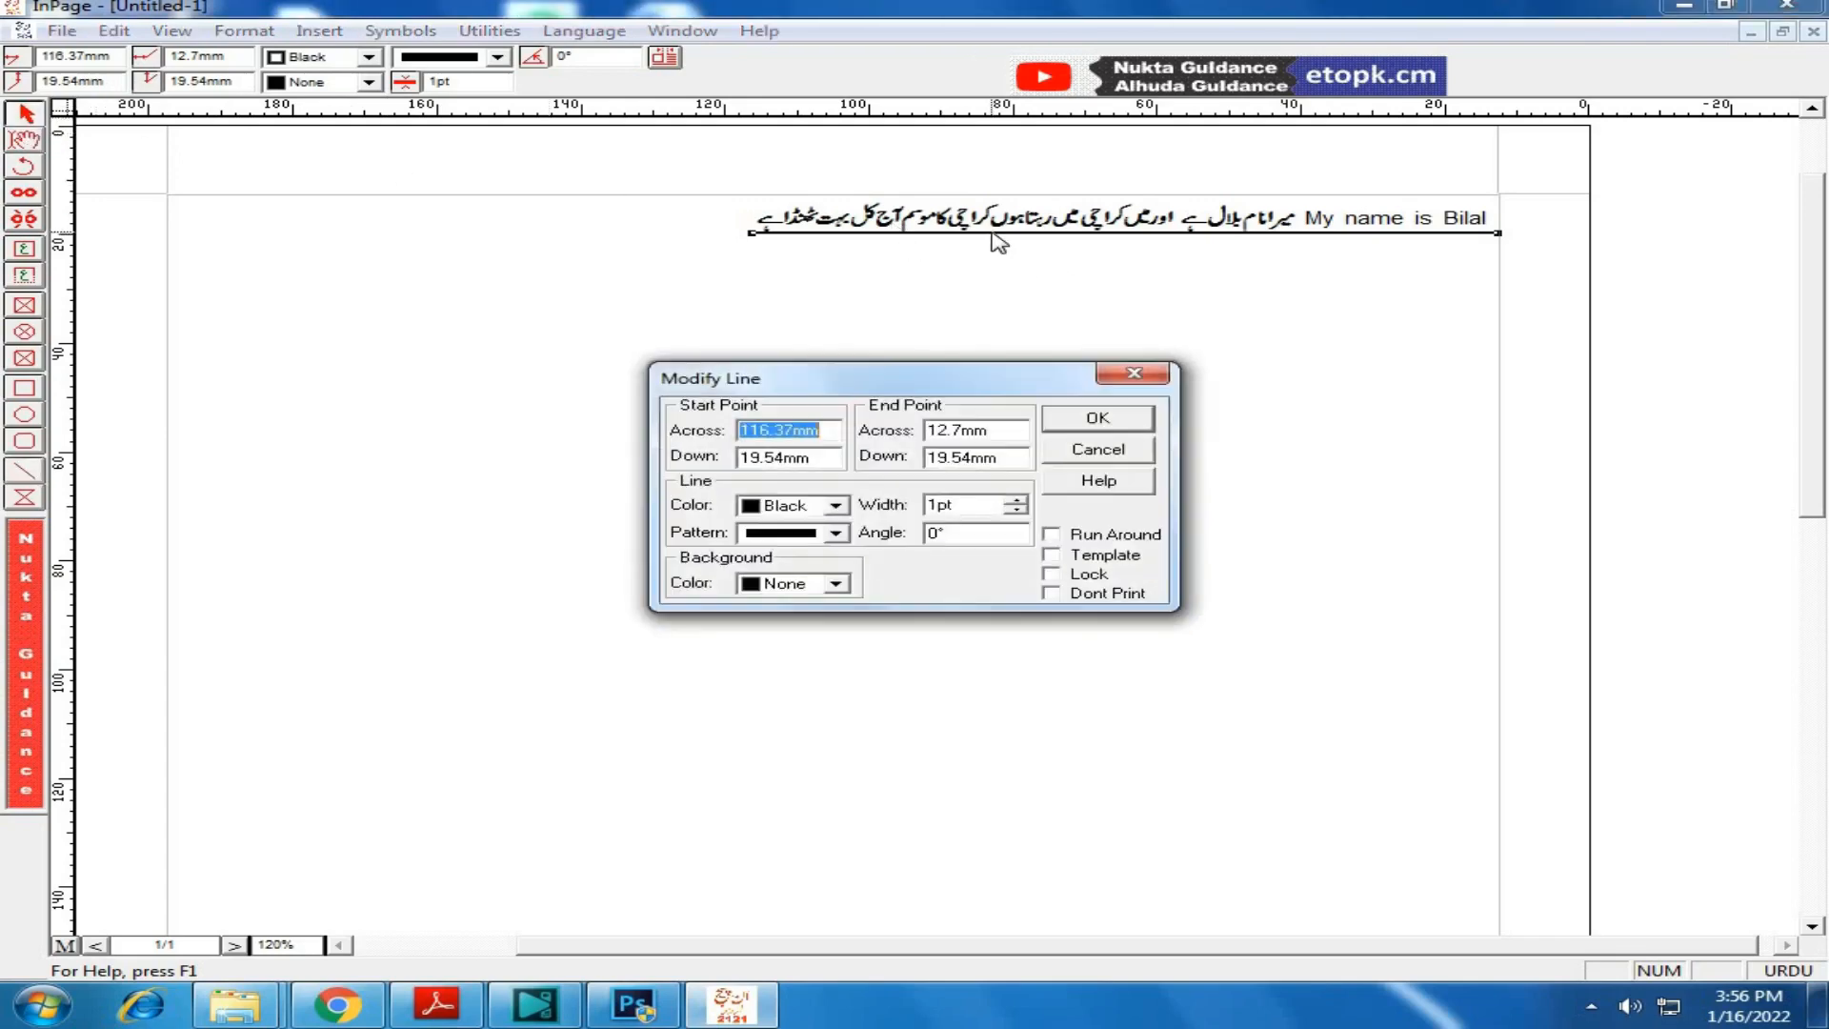
pyautogui.click(1013, 500)
pyautogui.click(1014, 500)
pyautogui.click(1013, 500)
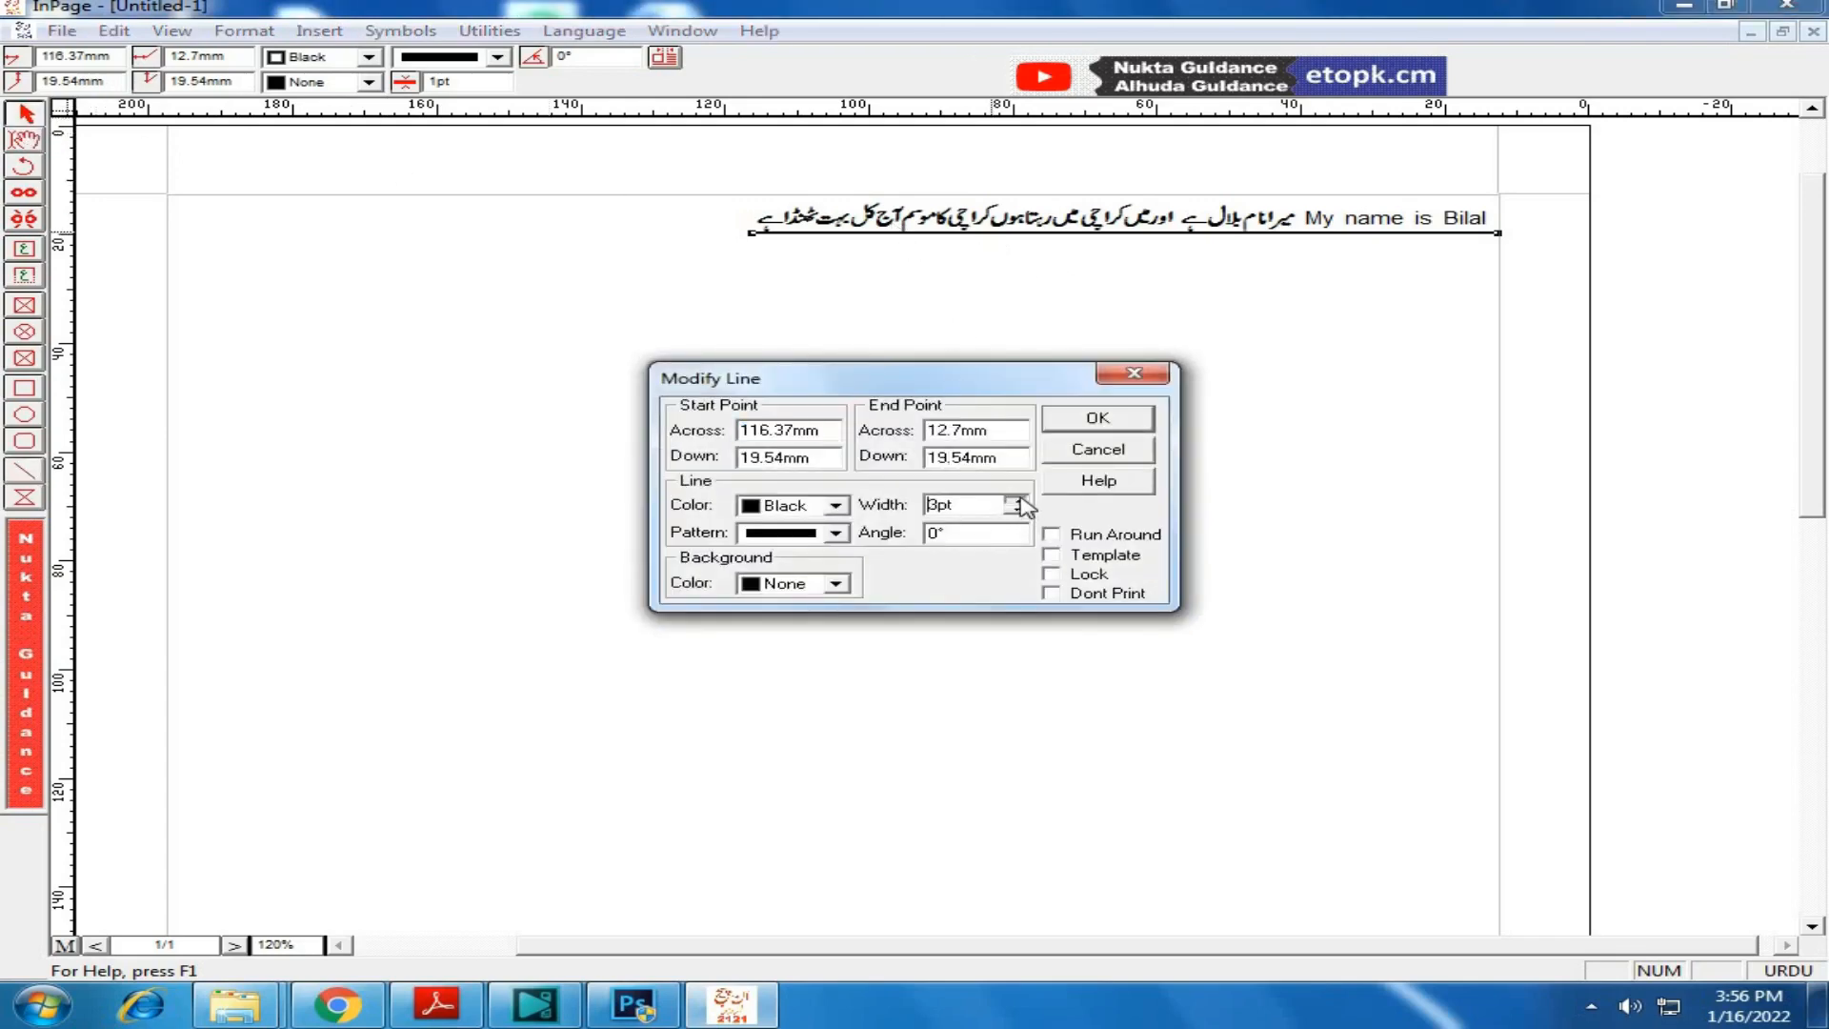
pyautogui.click(1094, 419)
pyautogui.click(1021, 234)
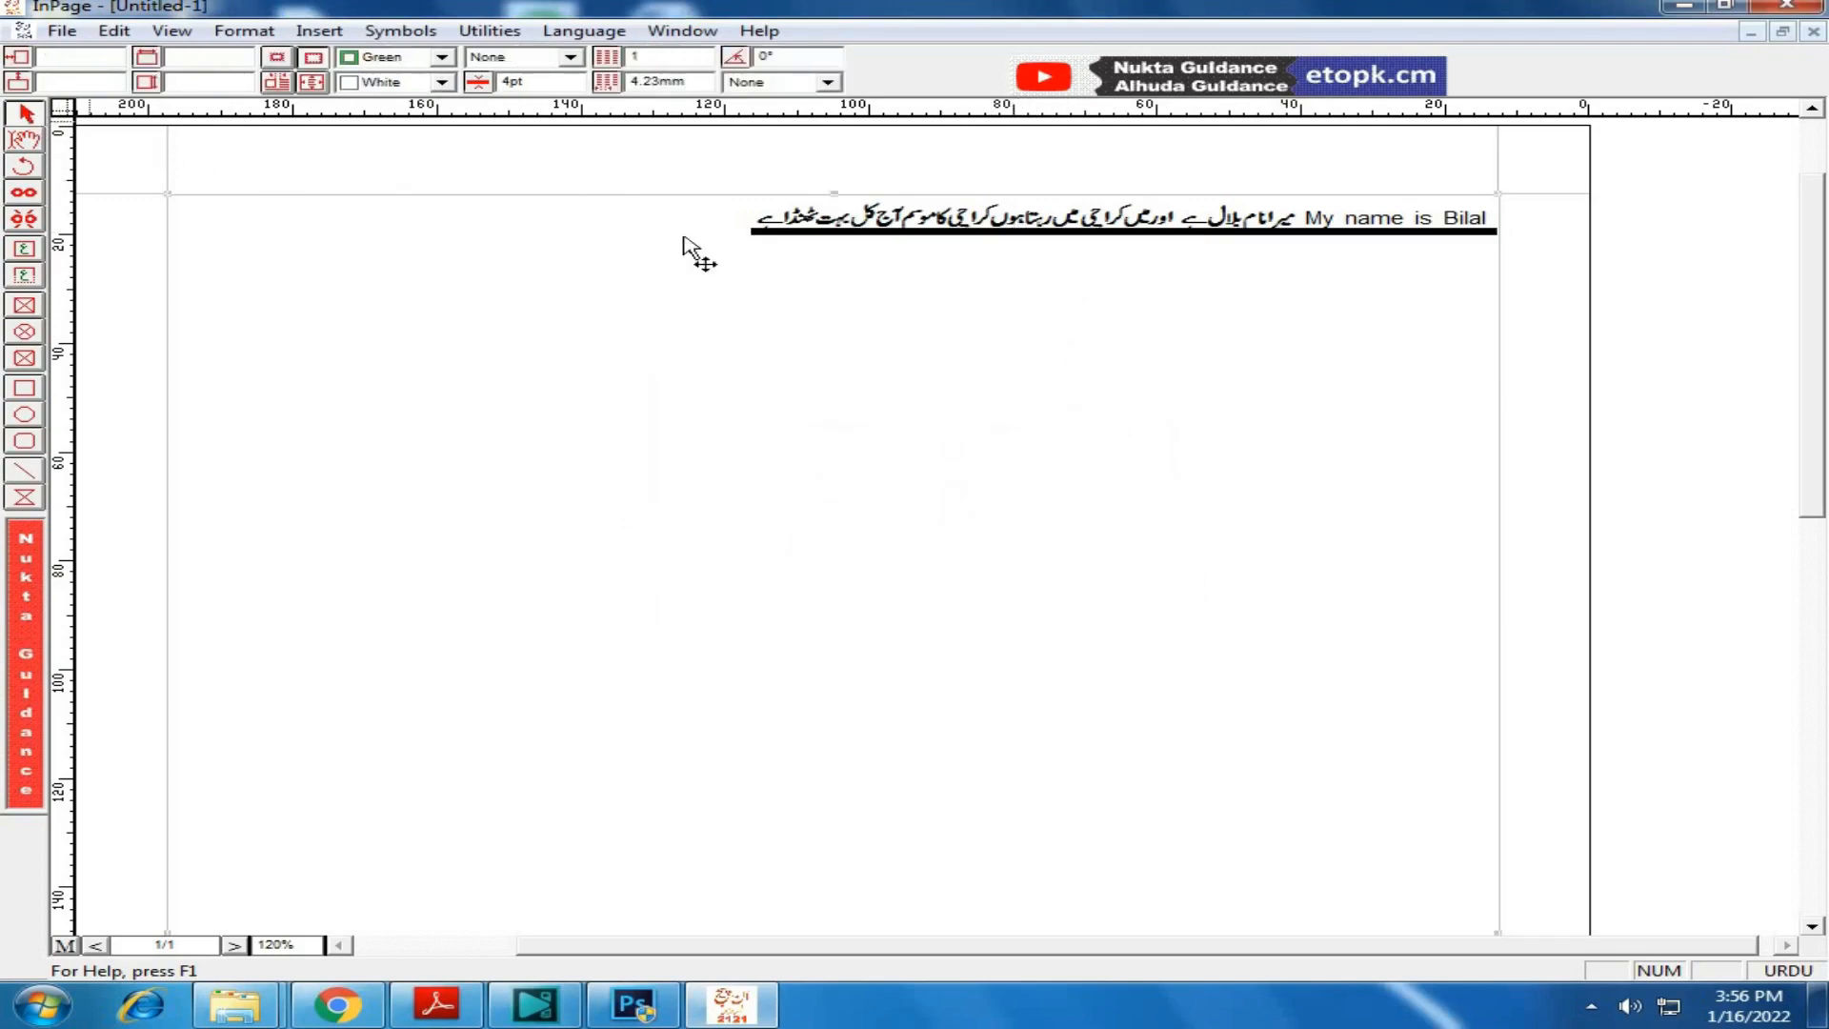
pyautogui.doubleClick(1065, 231)
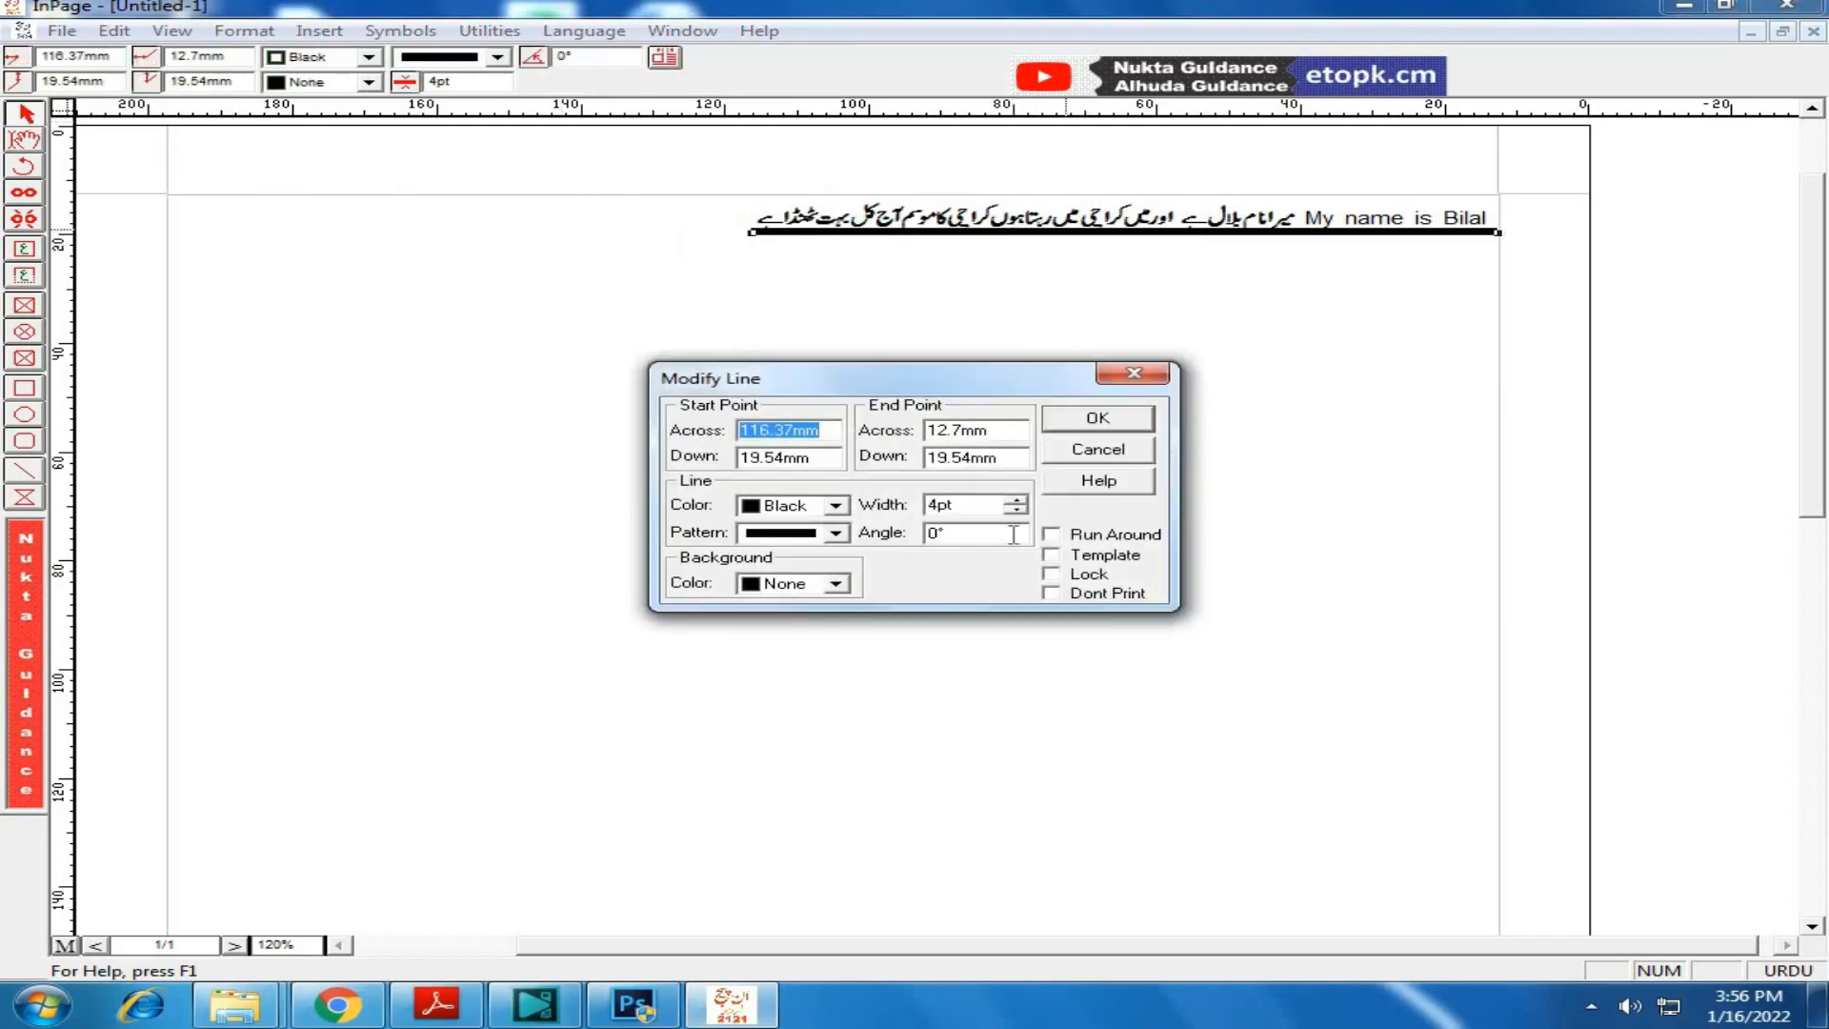
pyautogui.click(1016, 511)
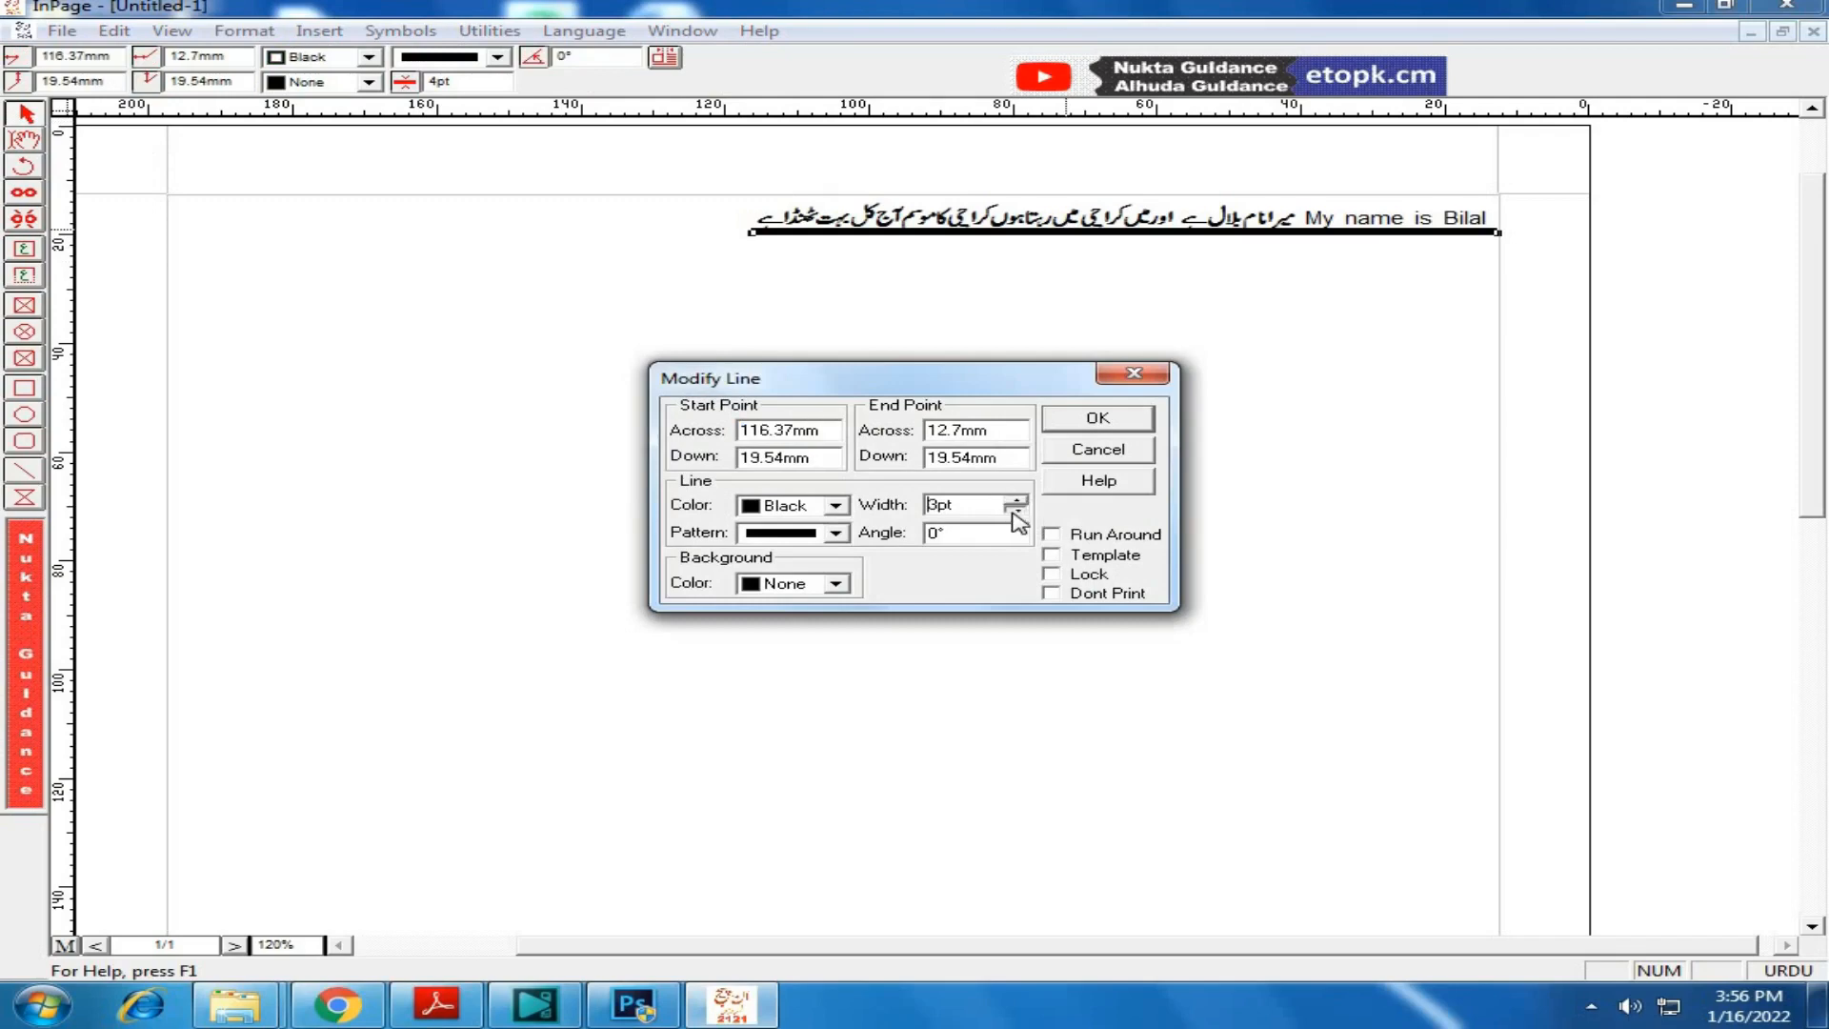
pyautogui.click(1098, 417)
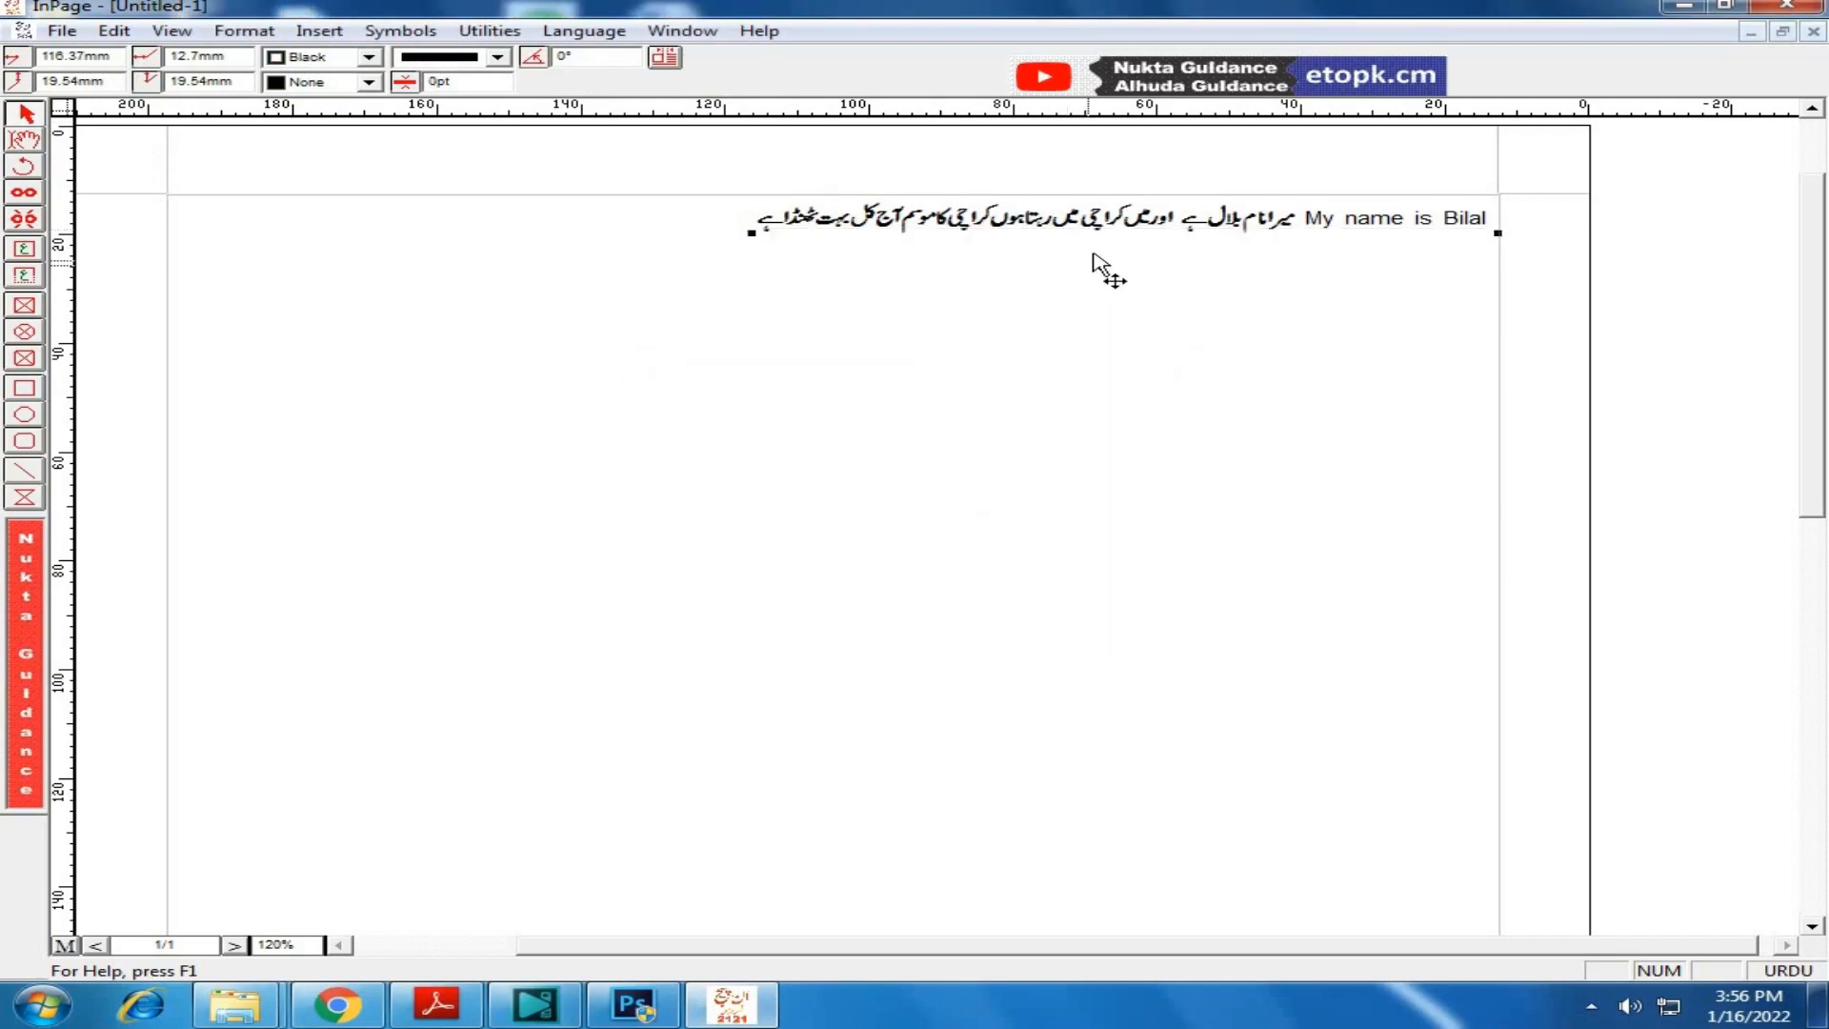
pyautogui.click(754, 236)
pyautogui.click(752, 234)
pyautogui.press('Delete')
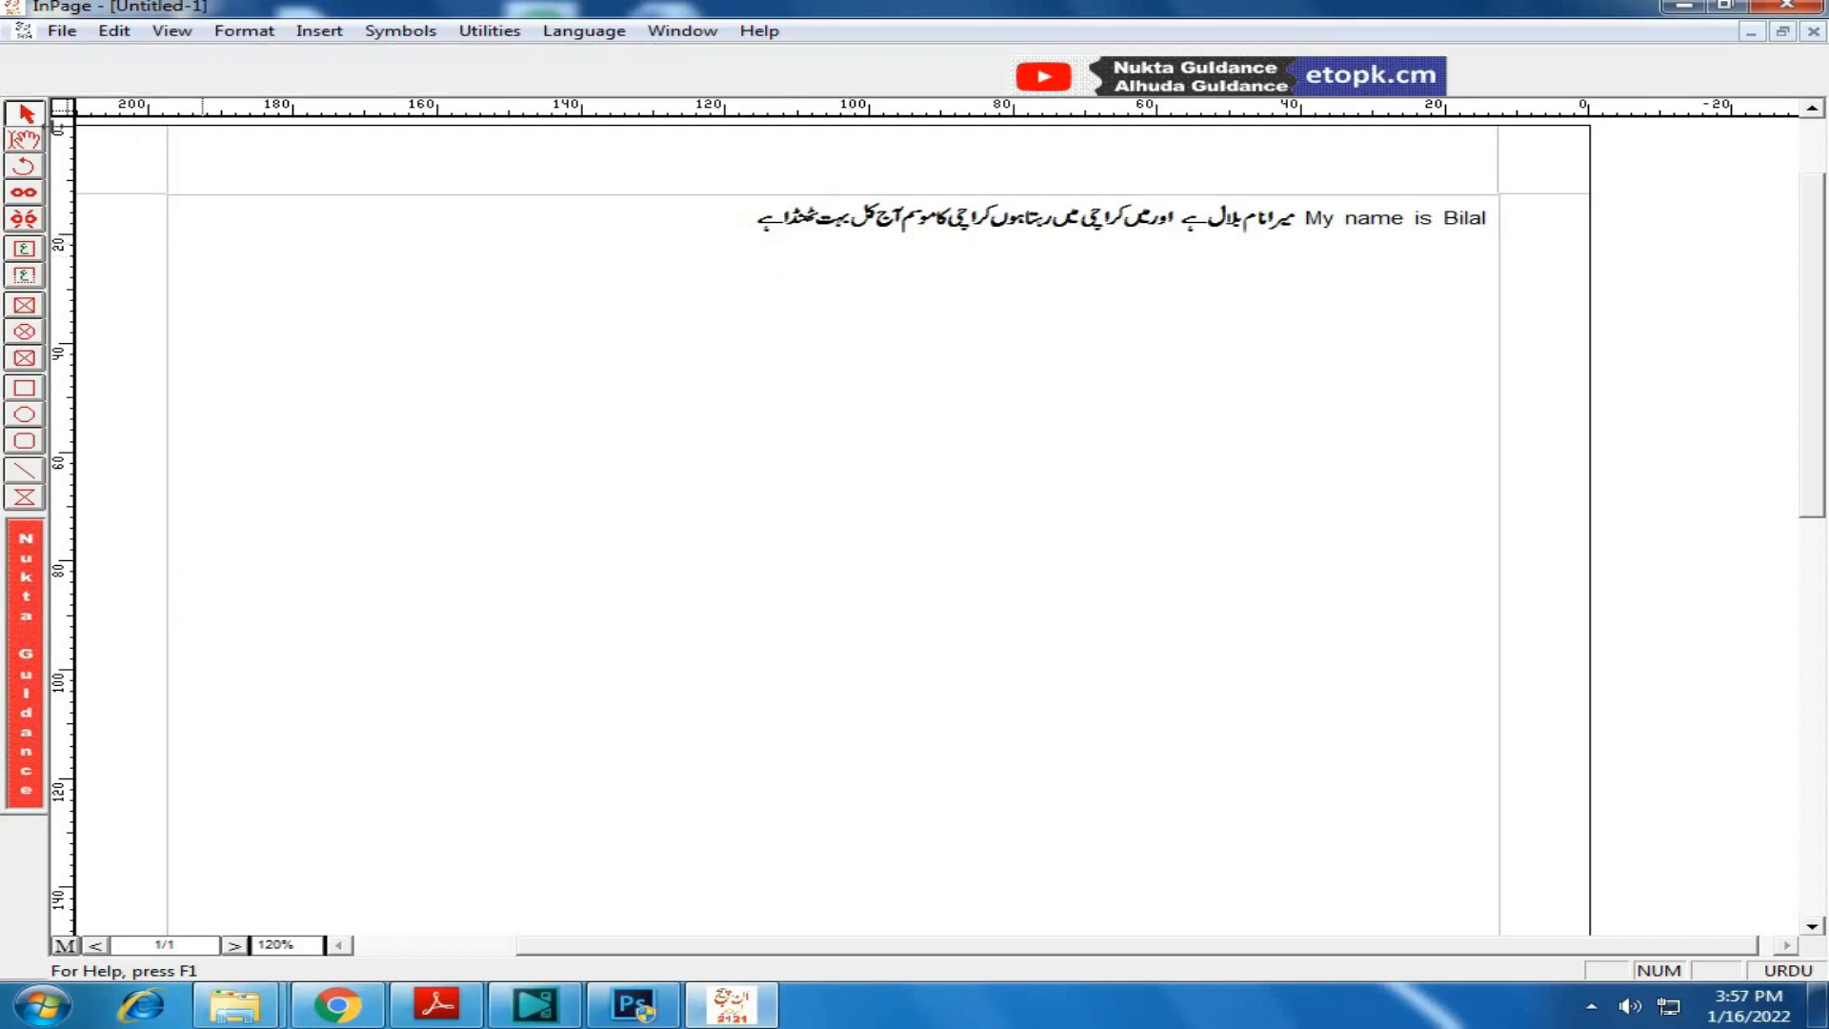
pyautogui.click(25, 140)
# Step: Turn off bold on the Urdu sentence
pyautogui.moveTo(726, 220); pyautogui.dragTo(1293, 238)
pyautogui.click(752, 83)
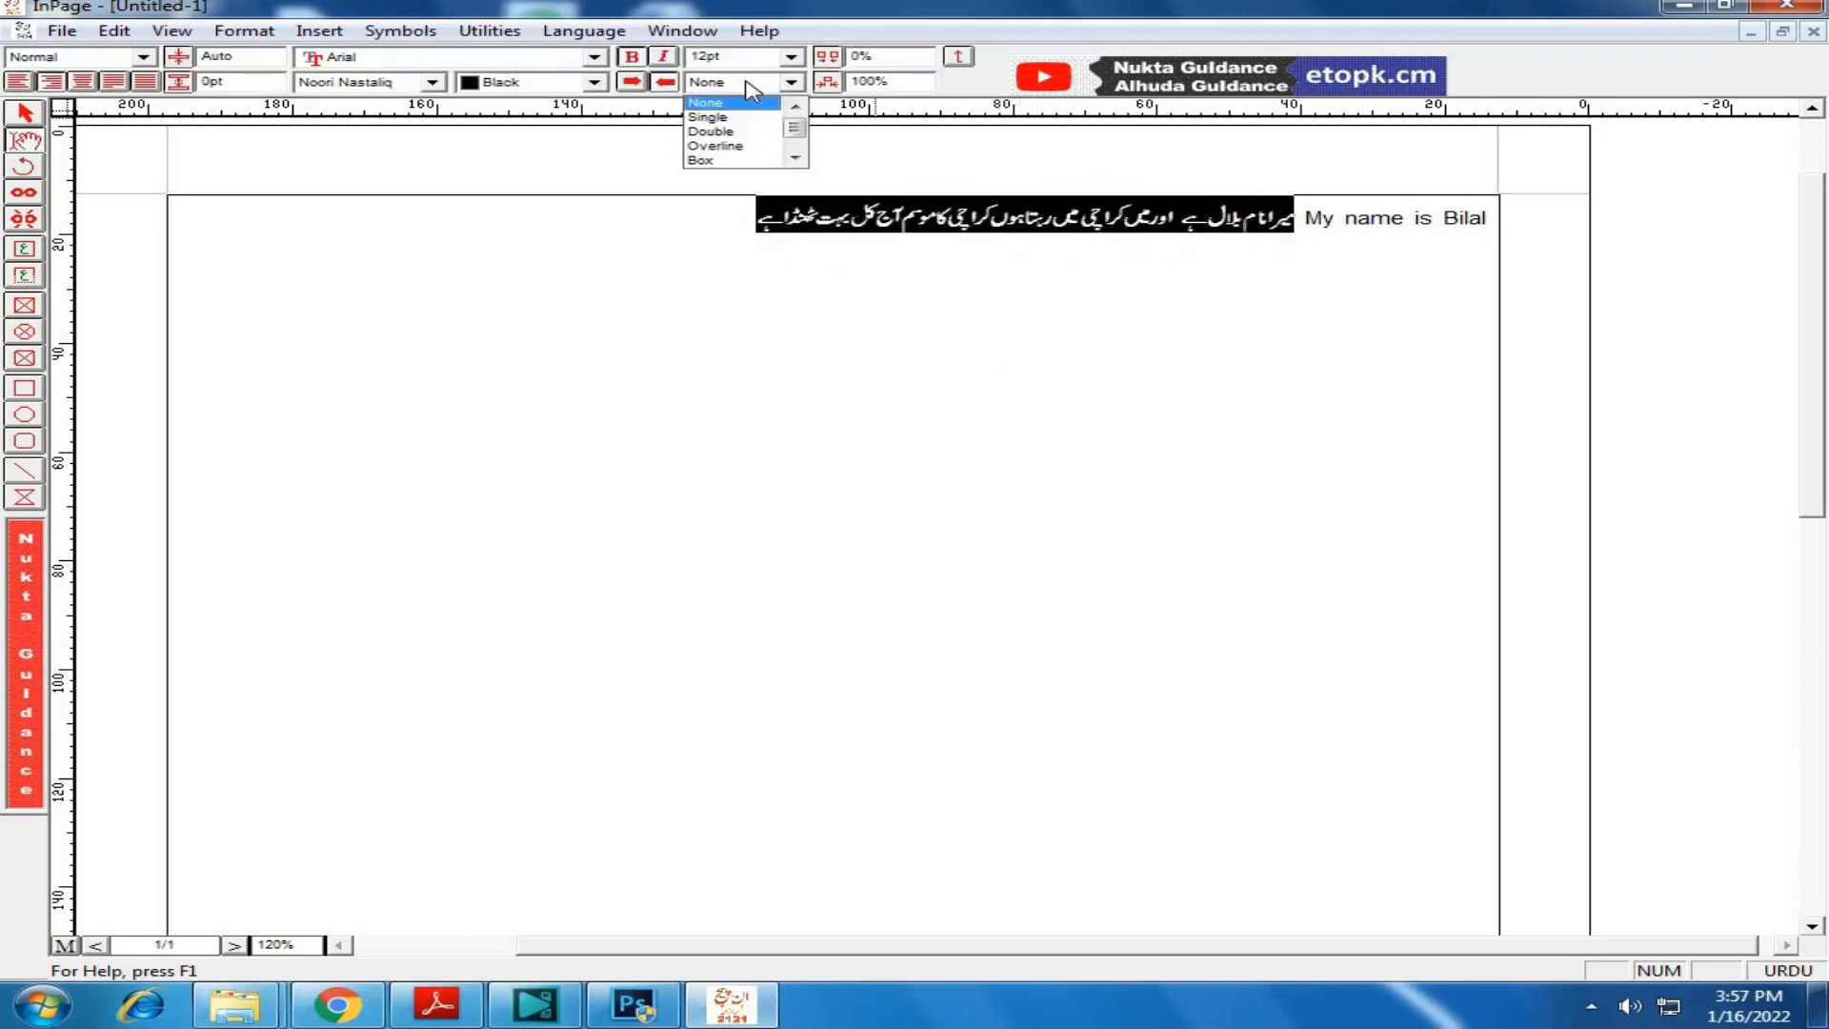
pyautogui.click(635, 58)
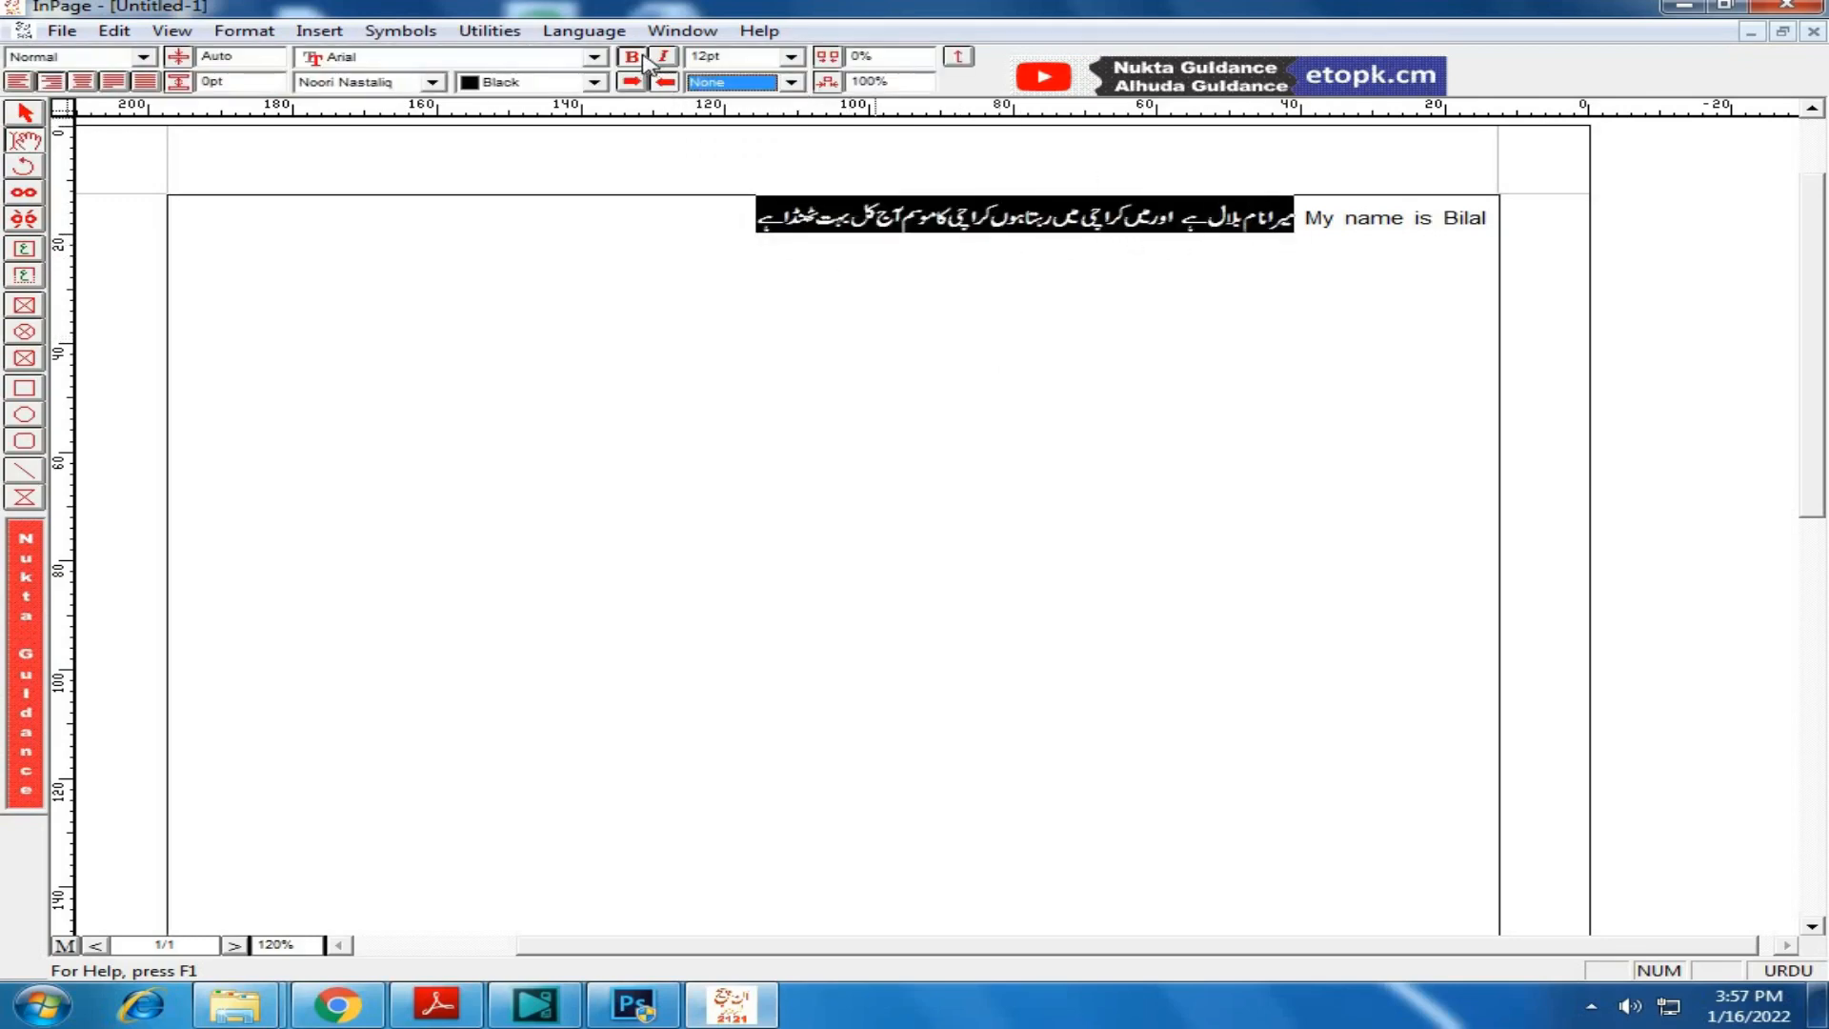
pyautogui.click(642, 59)
# Step: Colour the Urdu sentence red, leaving the English name phrase black
pyautogui.click(852, 300)
pyautogui.moveTo(722, 216); pyautogui.dragTo(1292, 225)
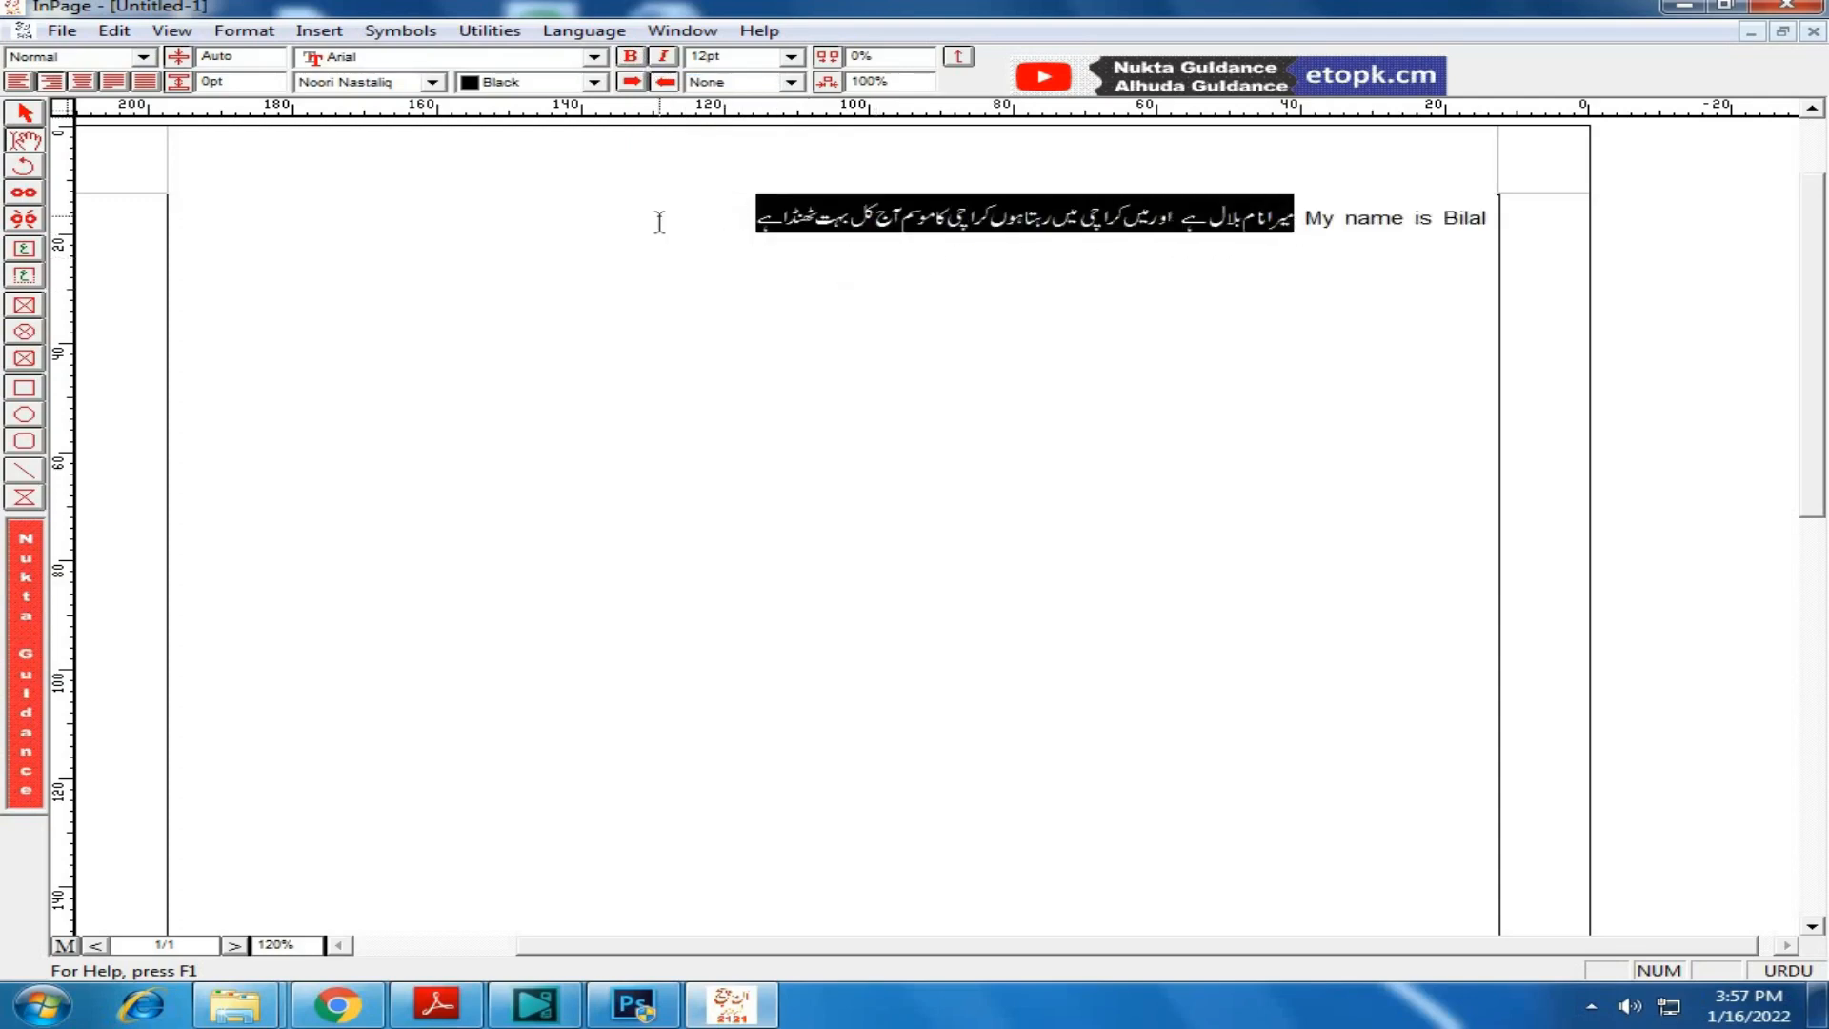
pyautogui.click(575, 82)
pyautogui.click(556, 147)
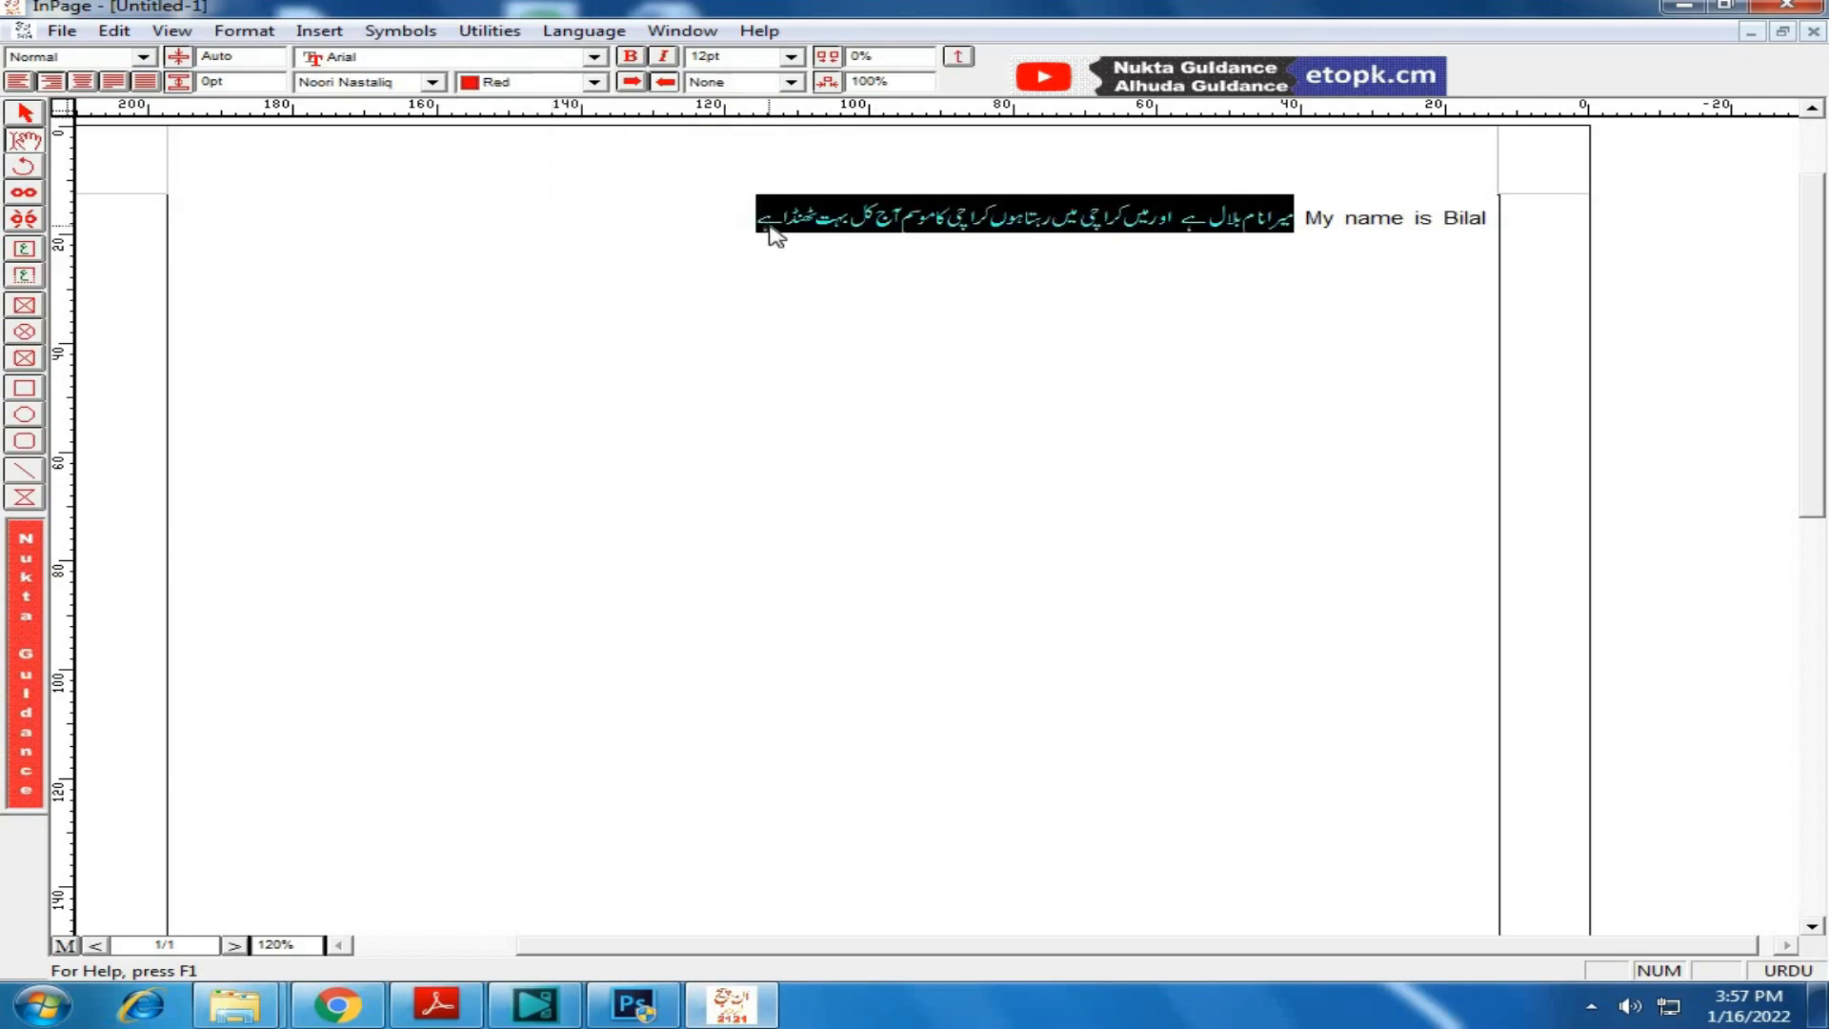
pyautogui.click(777, 238)
pyautogui.moveTo(727, 229); pyautogui.dragTo(1285, 233)
pyautogui.click(555, 84)
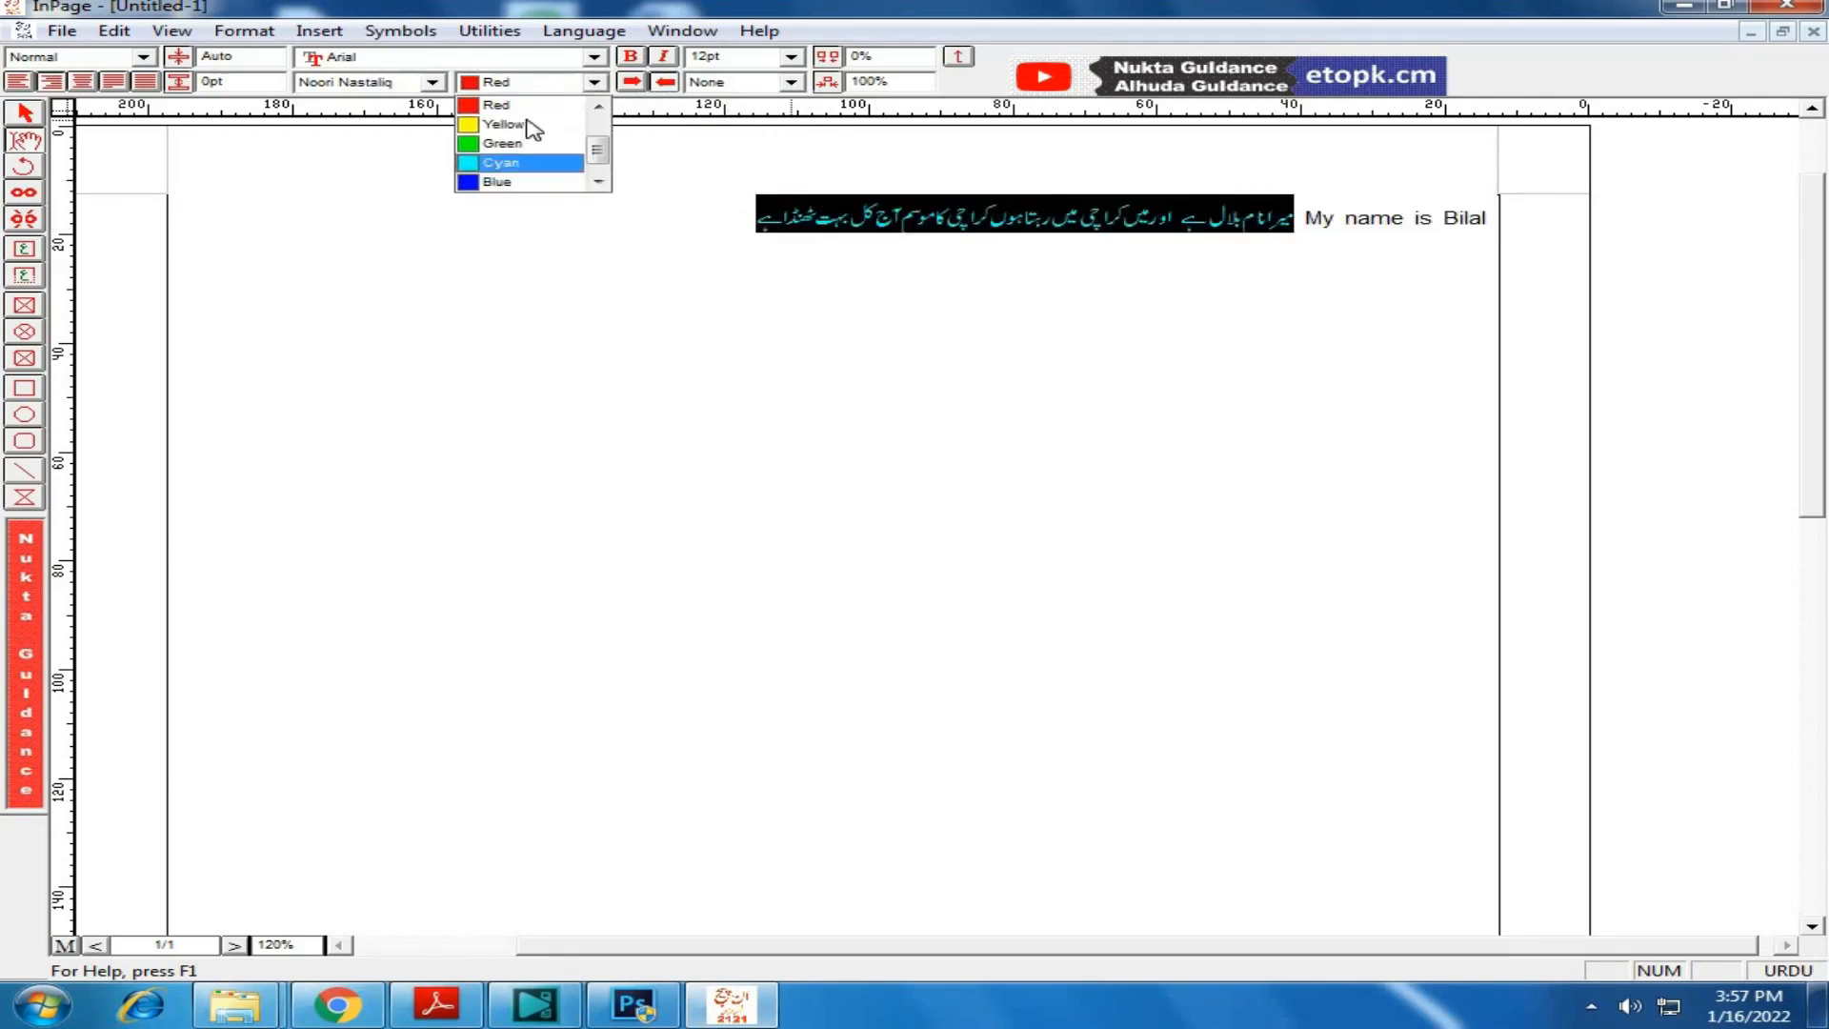
pyautogui.click(423, 162)
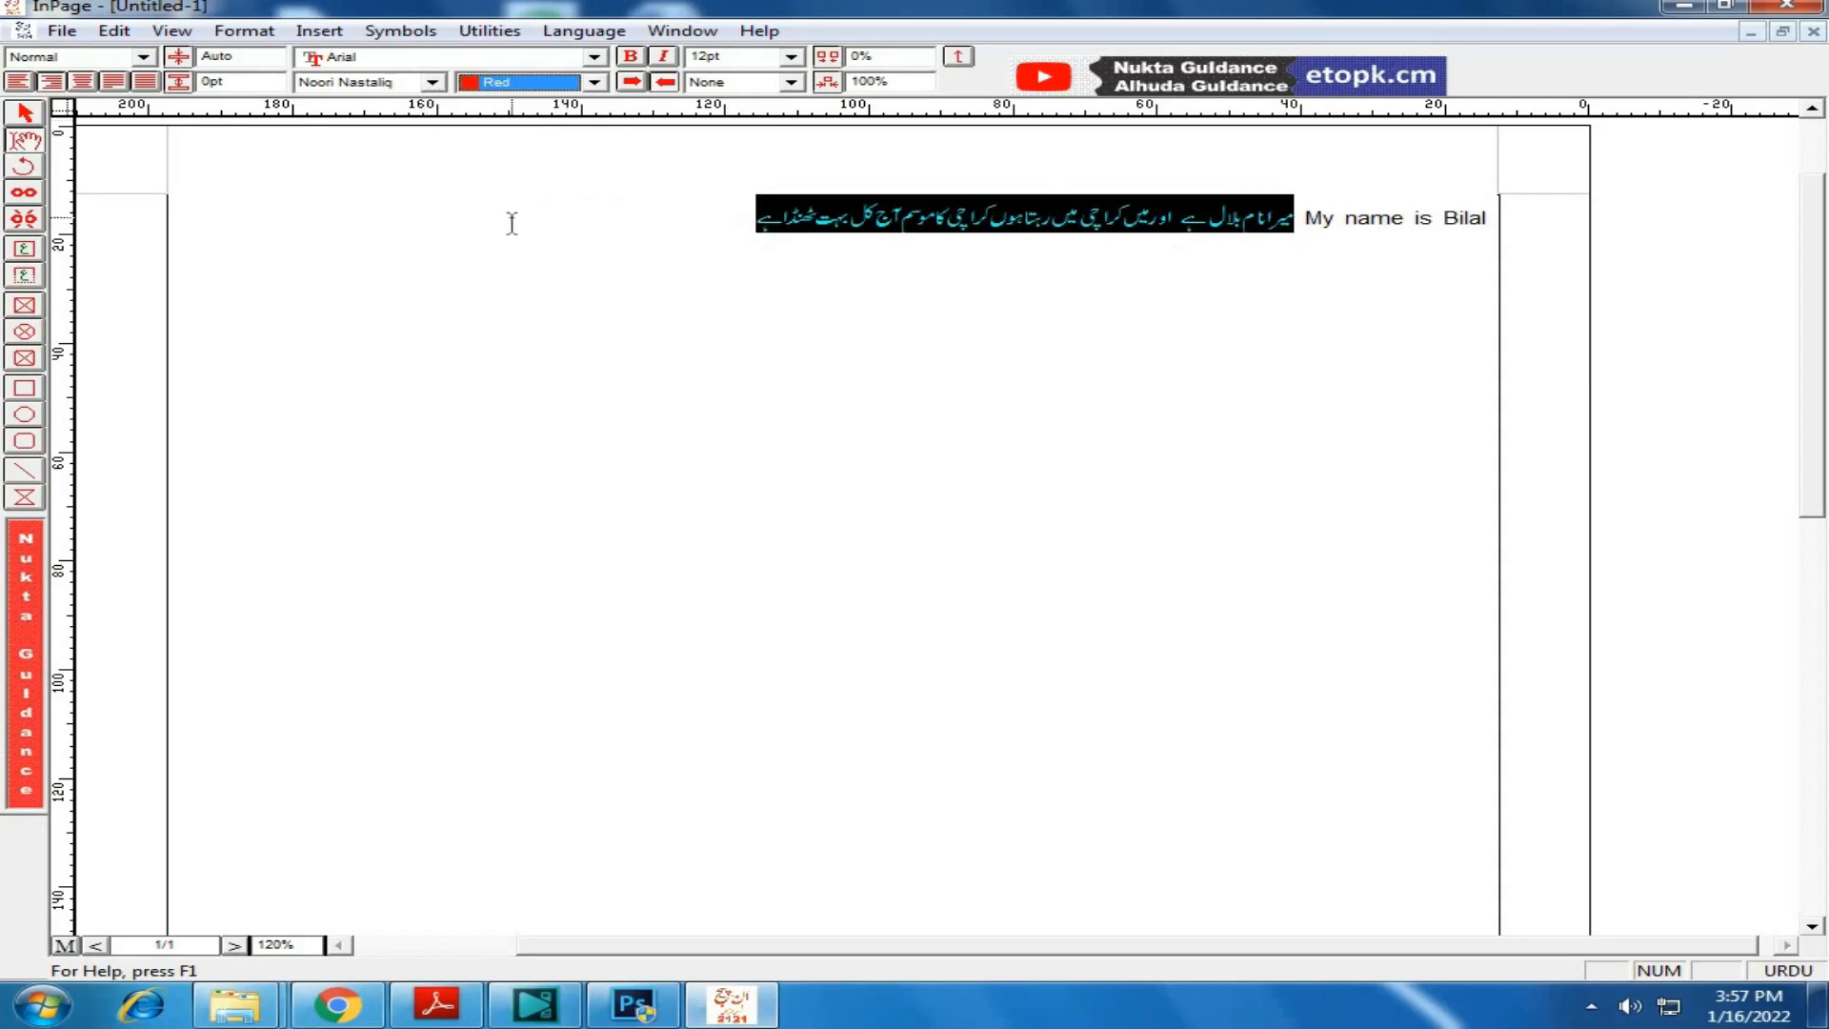
pyautogui.moveTo(1408, 228); pyautogui.dragTo(1546, 222)
# Step: Delete the English name phrase and change the Urdu line's alignment
pyautogui.press('Delete')
pyautogui.click(922, 229)
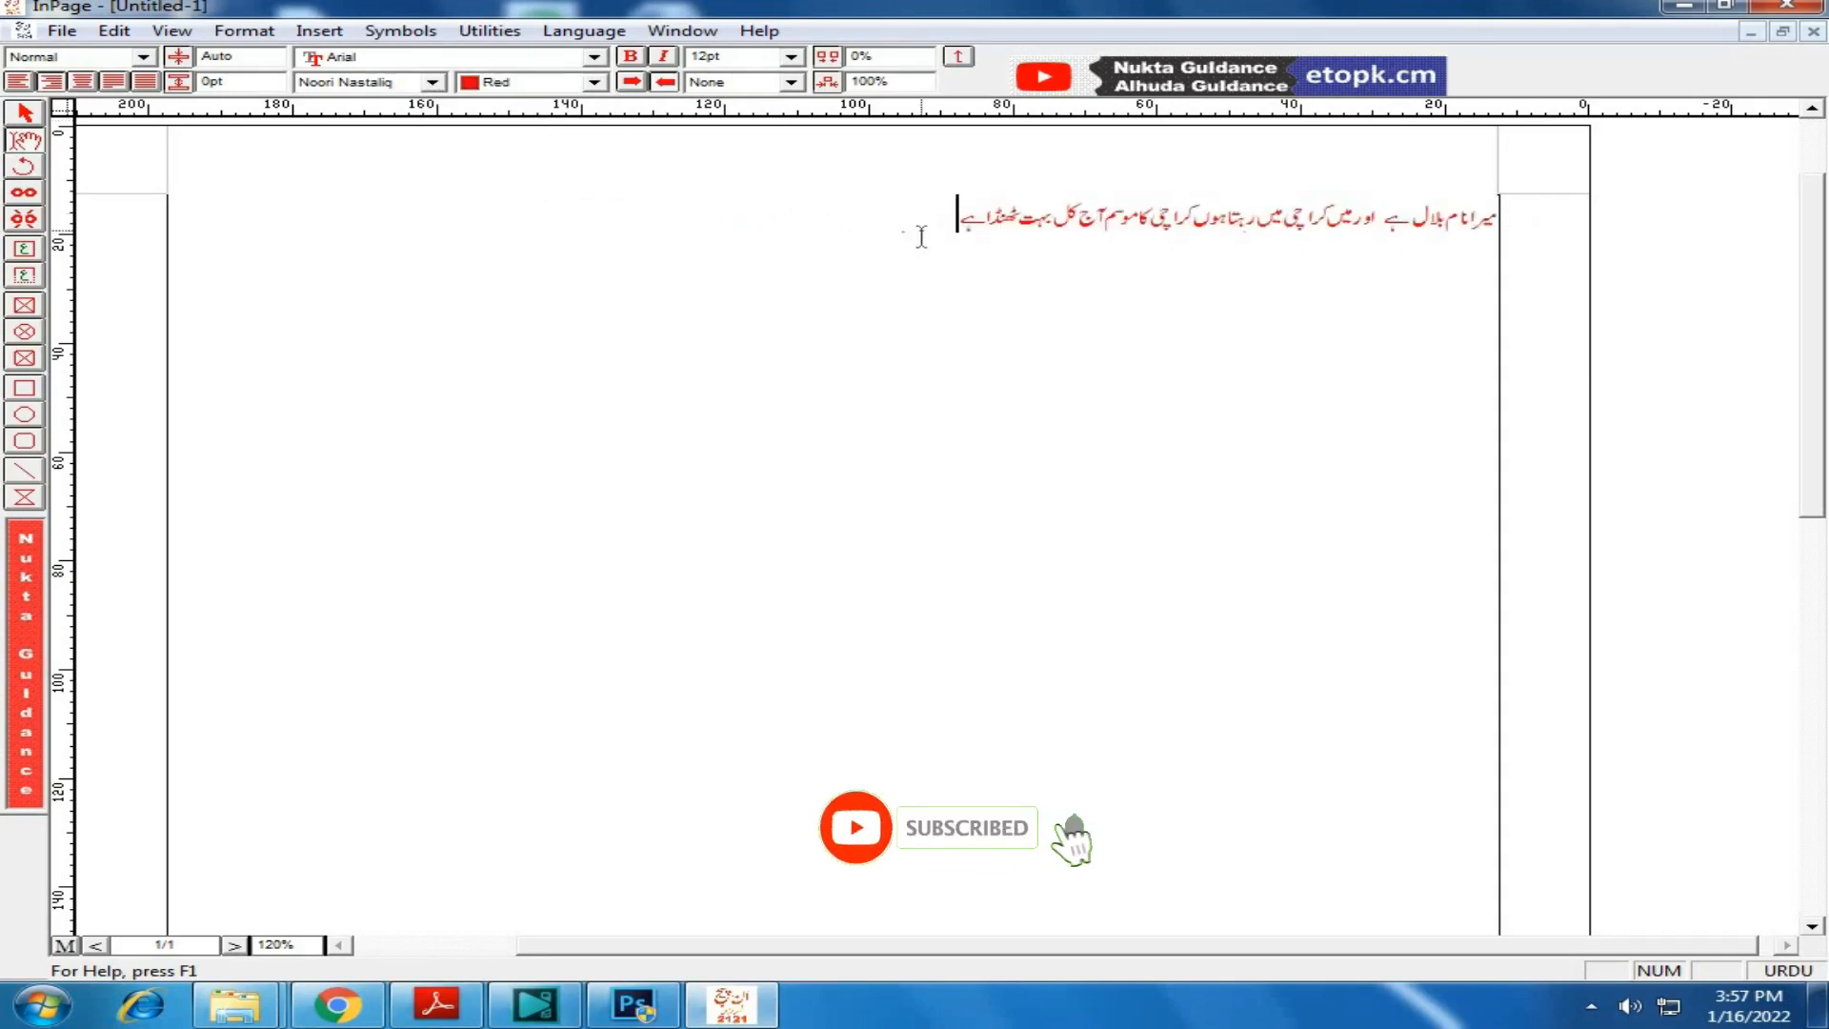
pyautogui.moveTo(1128, 217); pyautogui.dragTo(1503, 229)
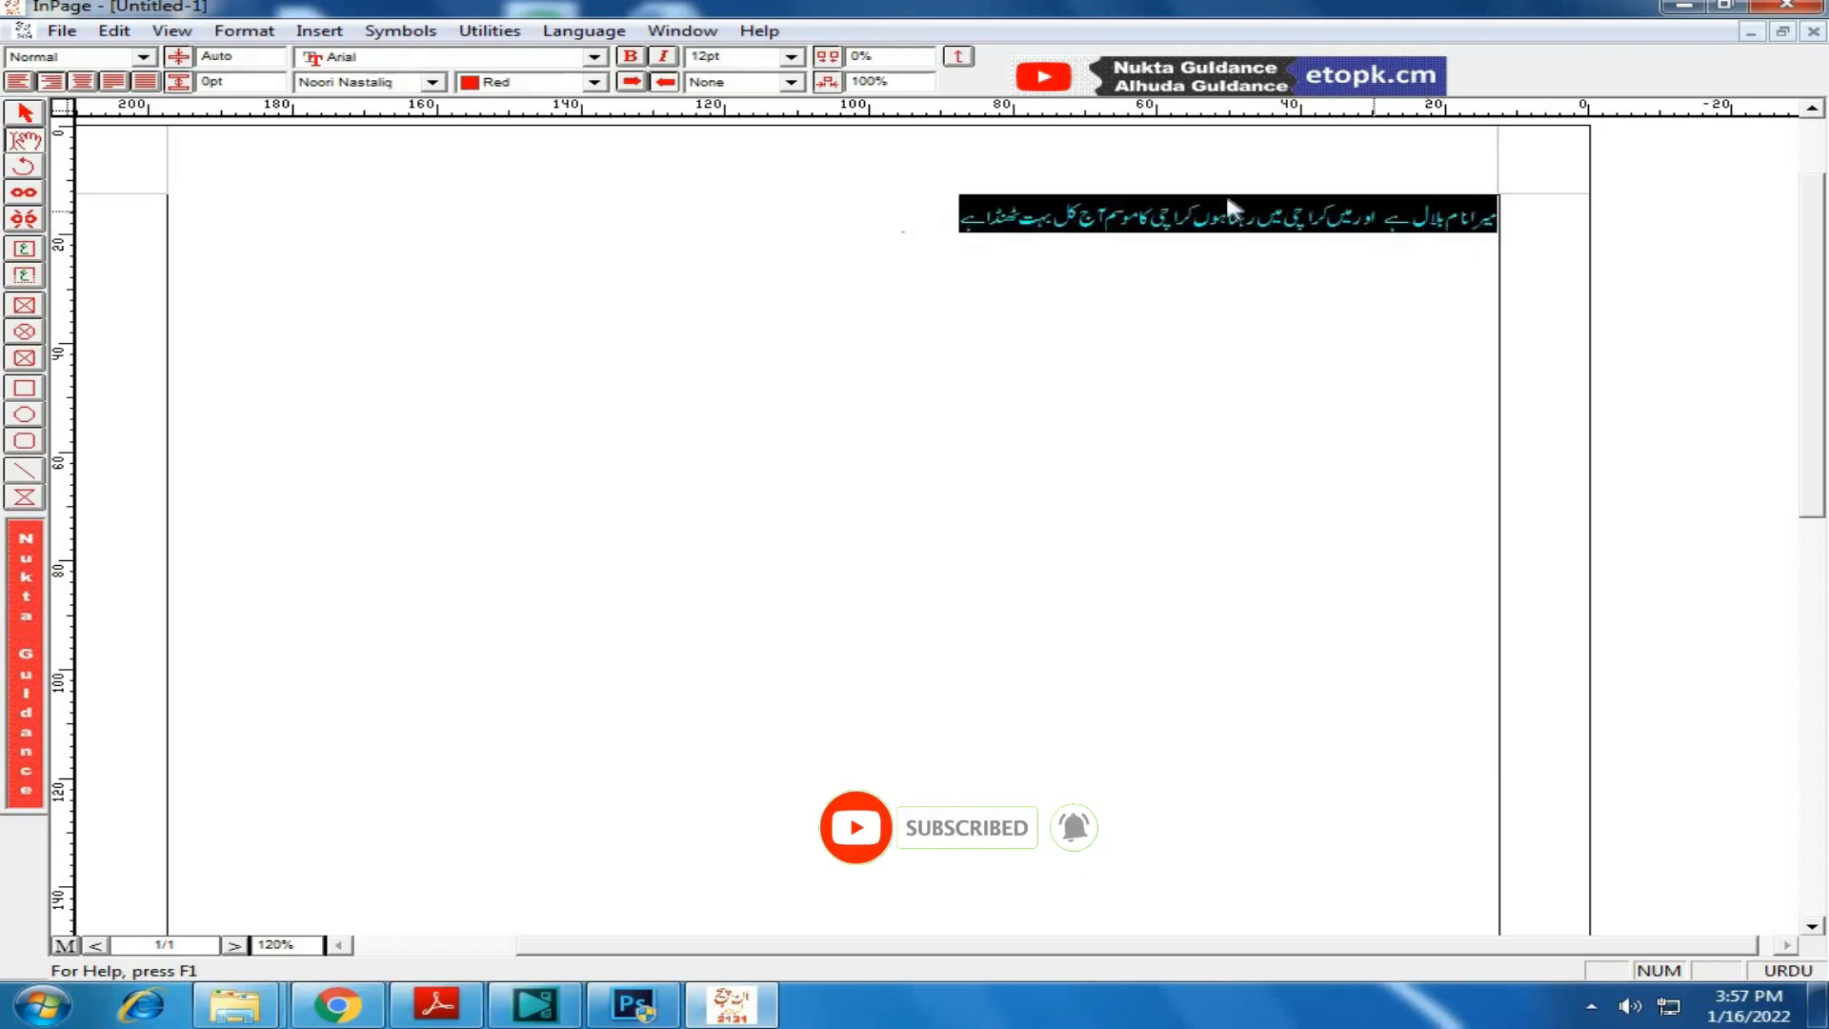
pyautogui.click(912, 236)
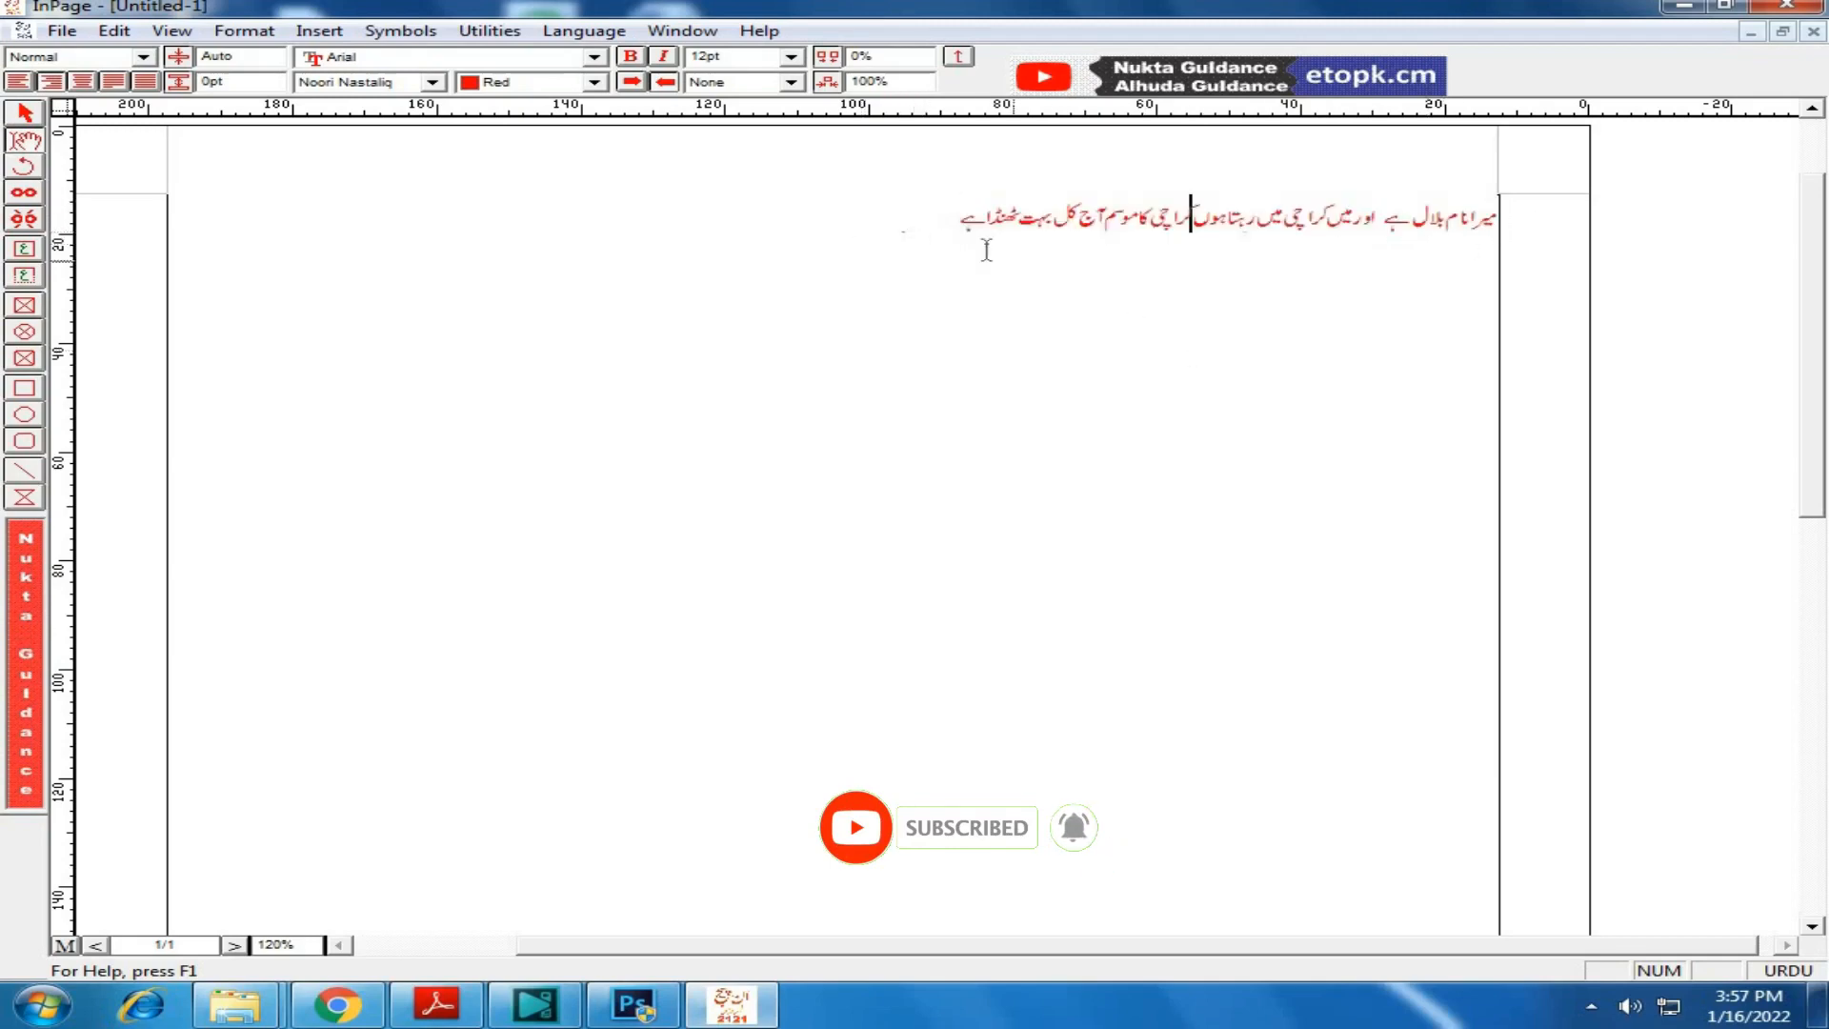
pyautogui.moveTo(952, 217); pyautogui.dragTo(1507, 234)
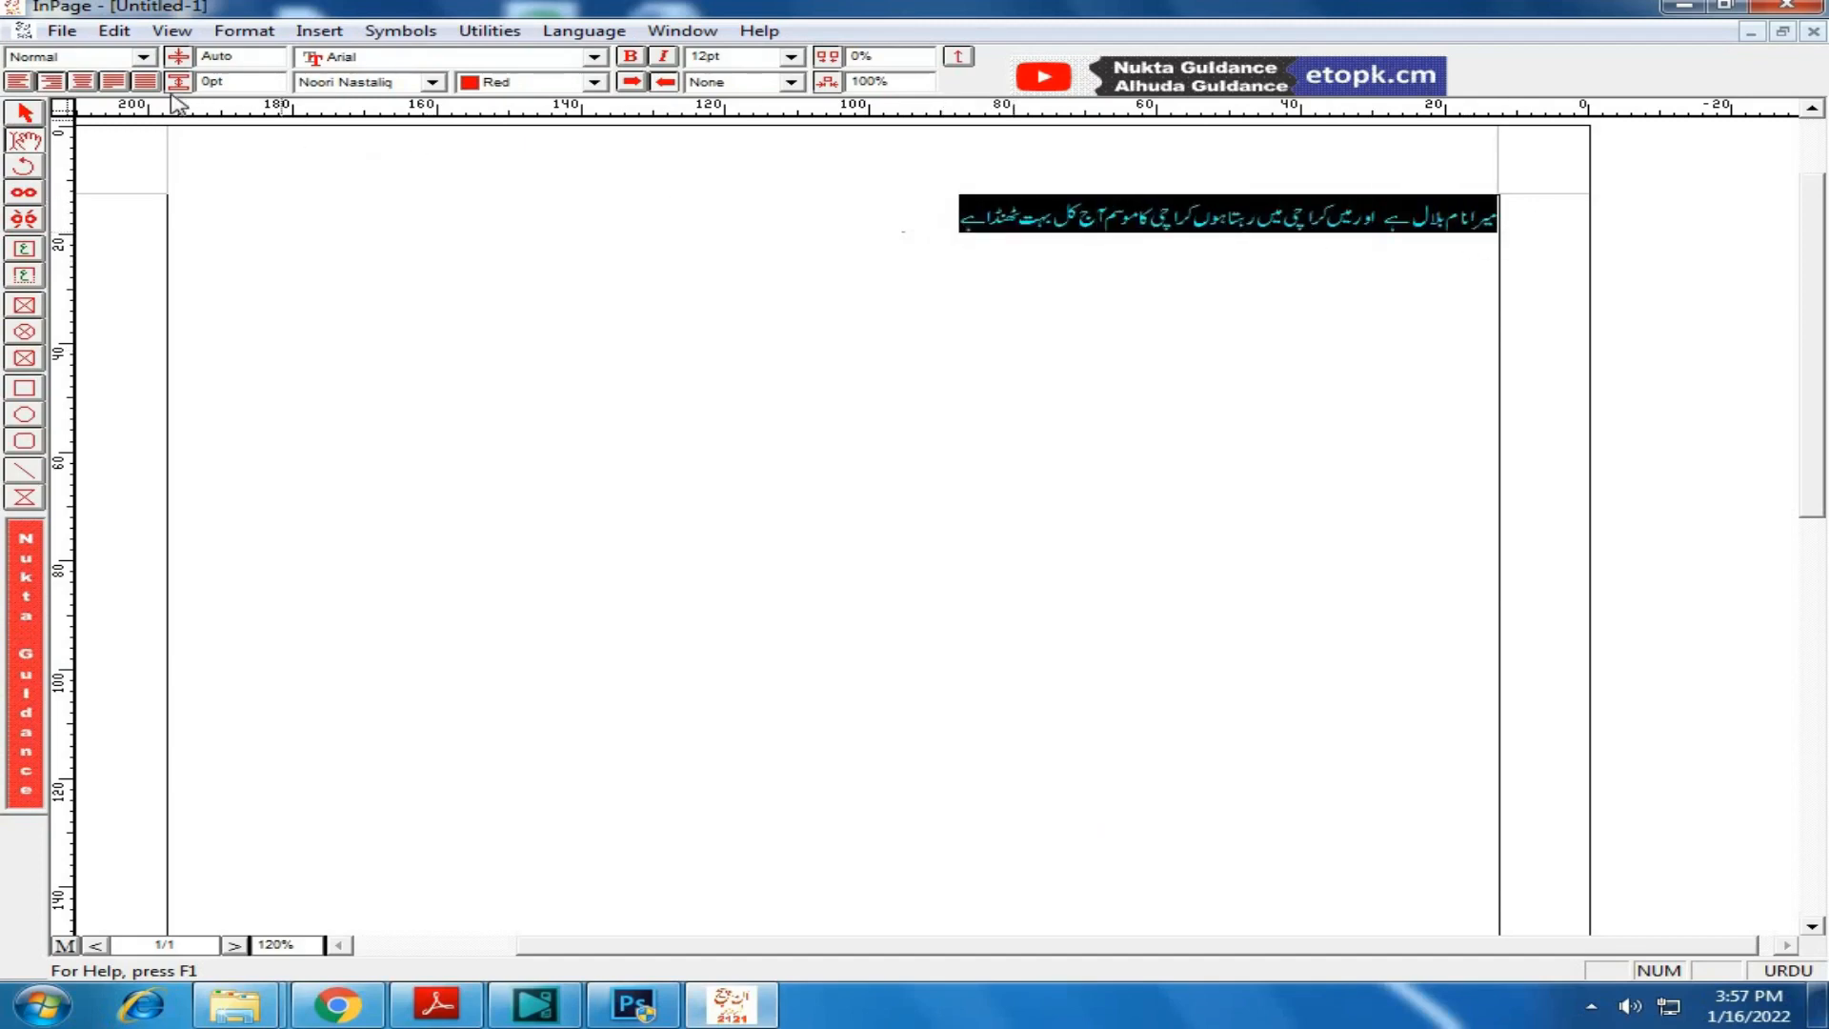
pyautogui.click(113, 84)
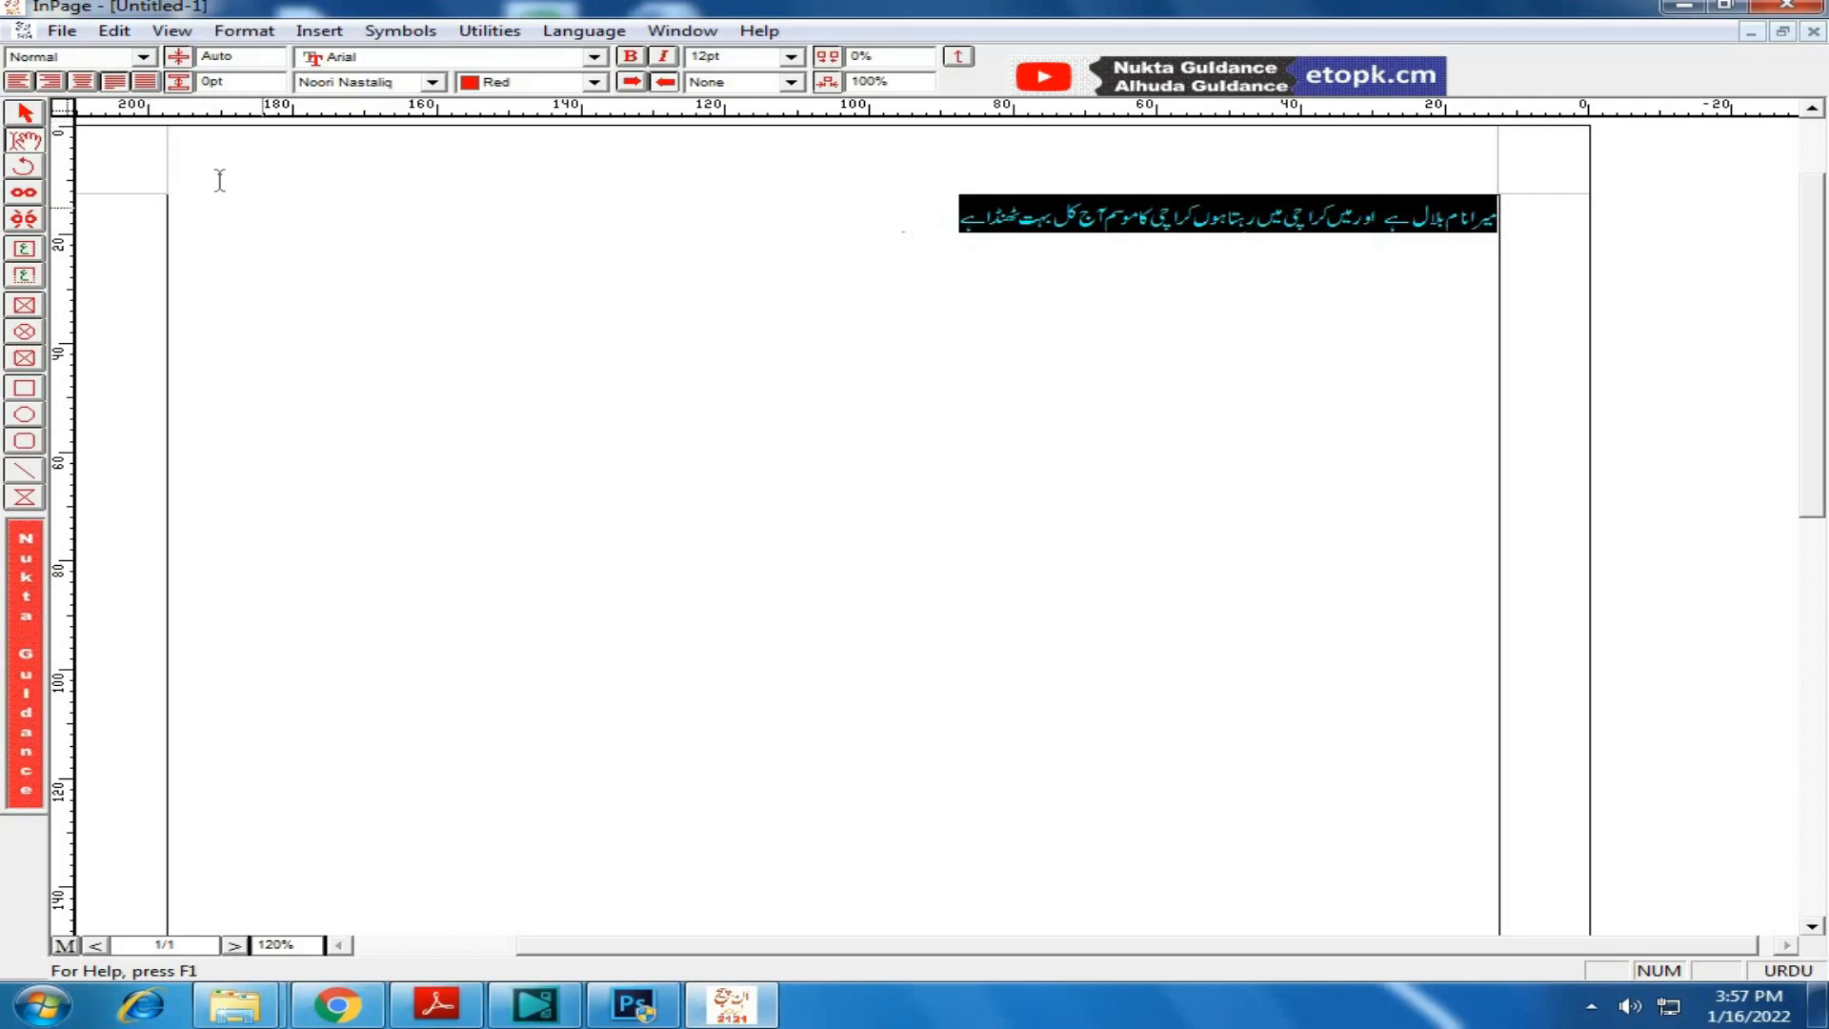
# Step: Paste a second copy of the red Urdu sentence at the line's left end
pyautogui.click(307, 223)
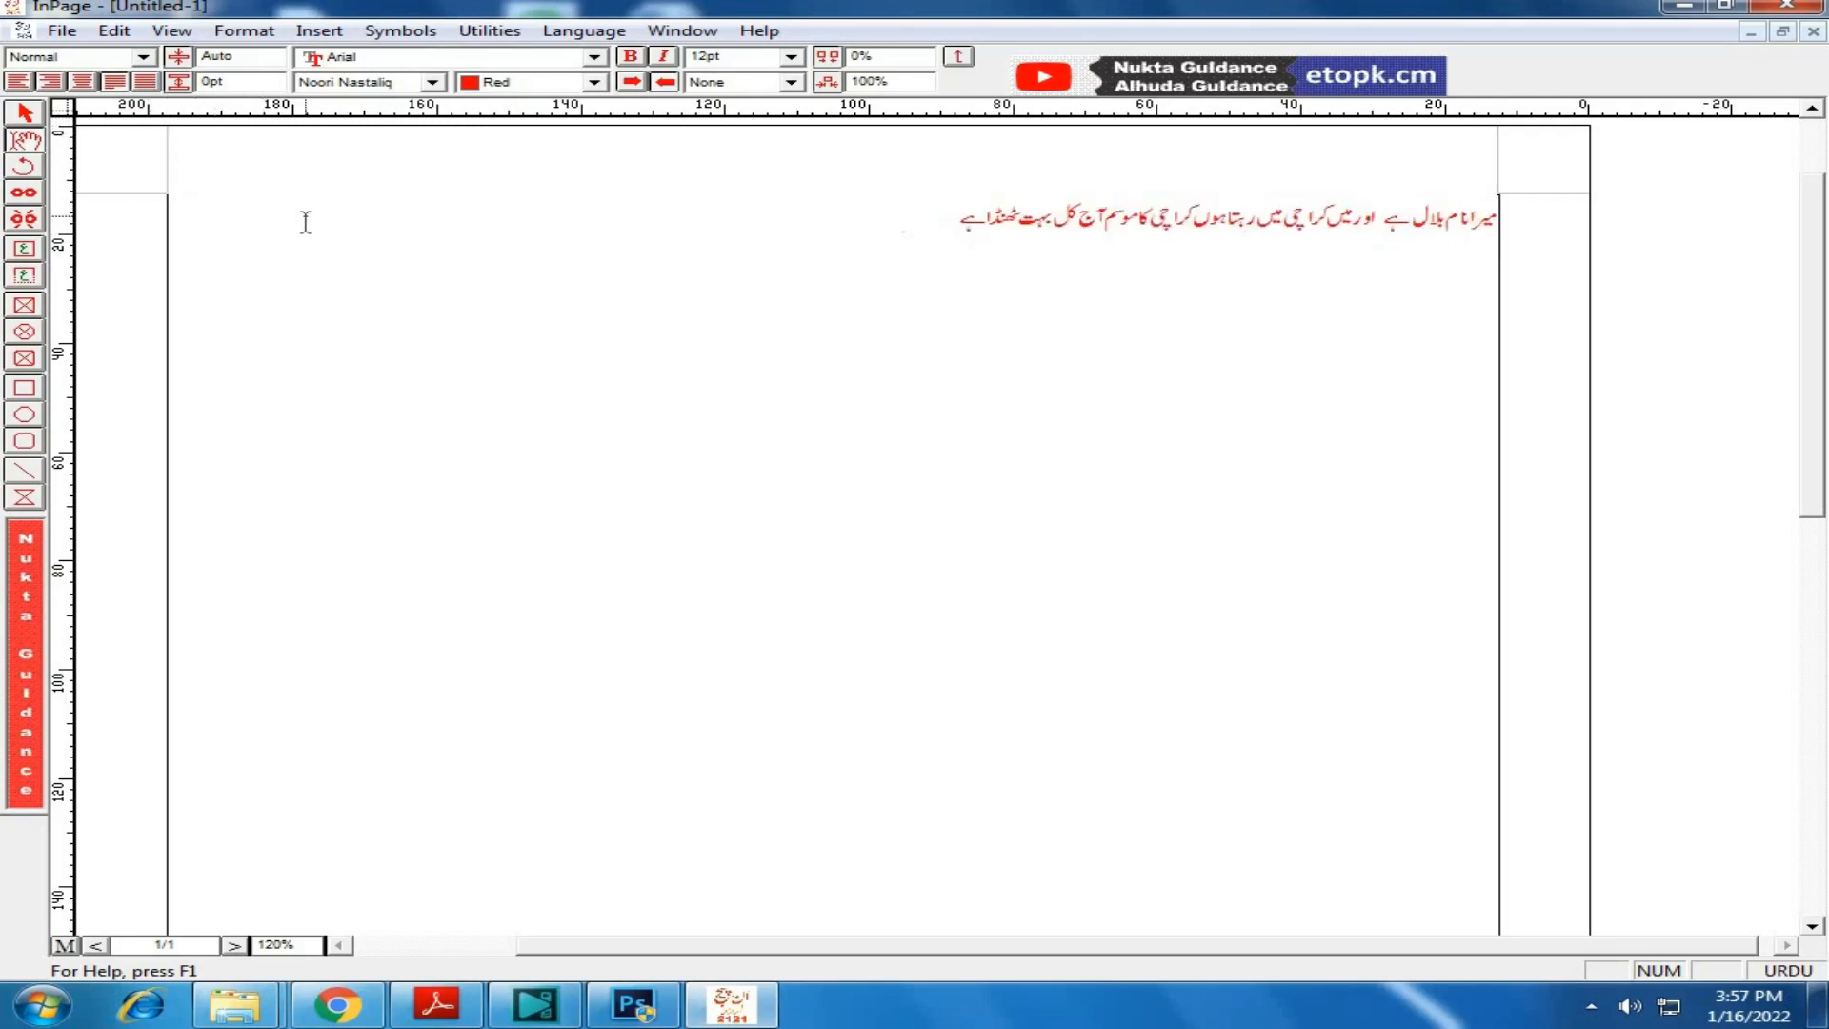
pyautogui.moveTo(844, 235); pyautogui.dragTo(1519, 220)
pyautogui.hotkey('ctrl', 'c')
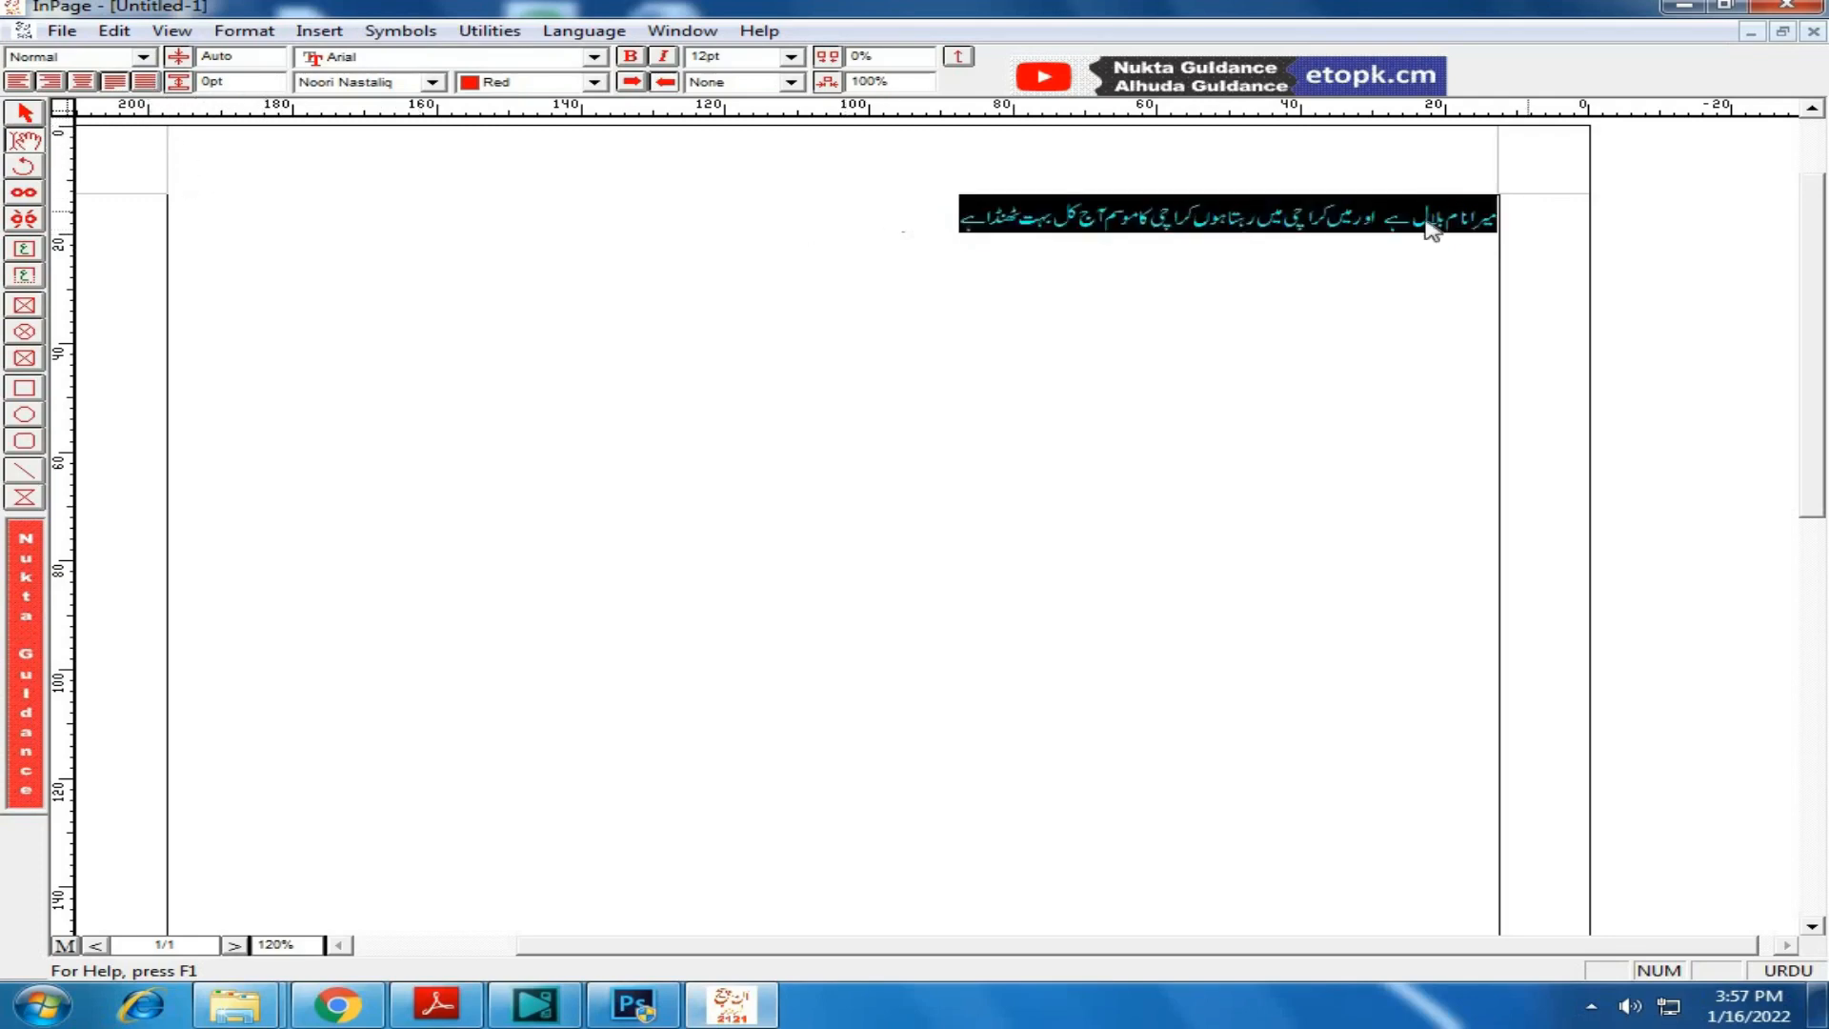
pyautogui.click(753, 225)
pyautogui.hotkey('ctrl', 'v')
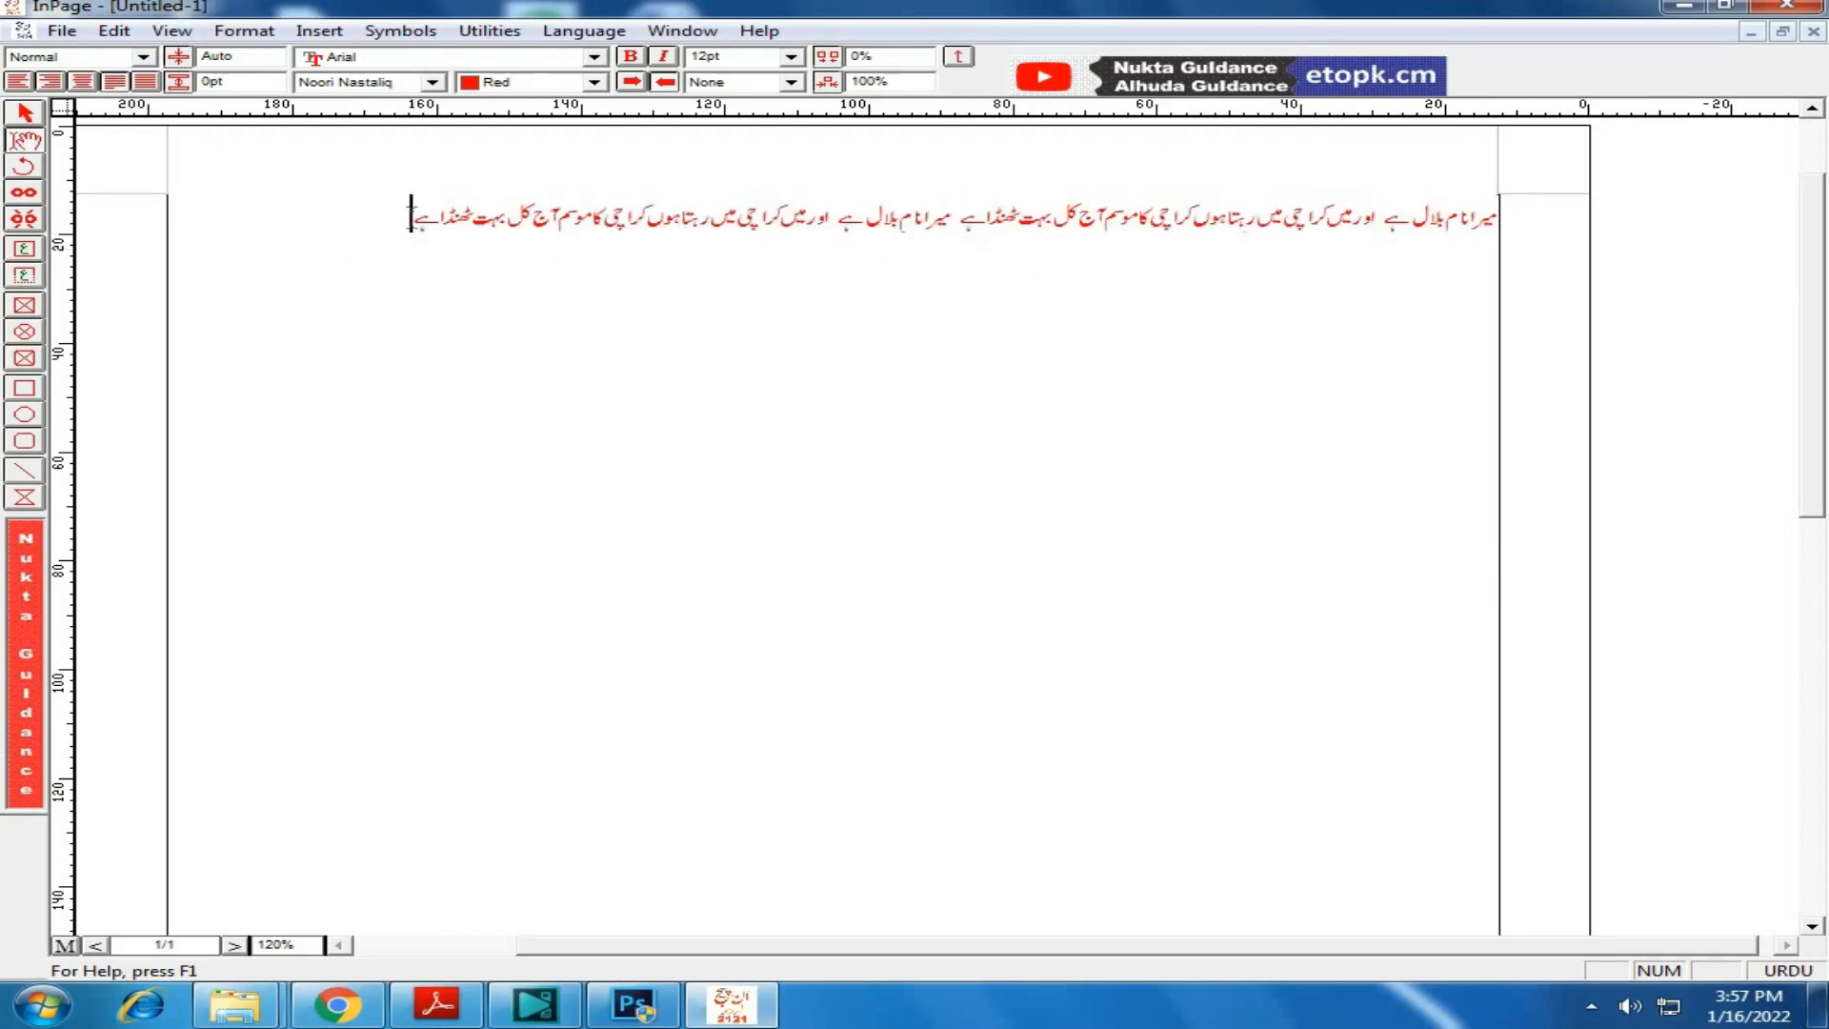
pyautogui.moveTo(421, 219); pyautogui.dragTo(1493, 259)
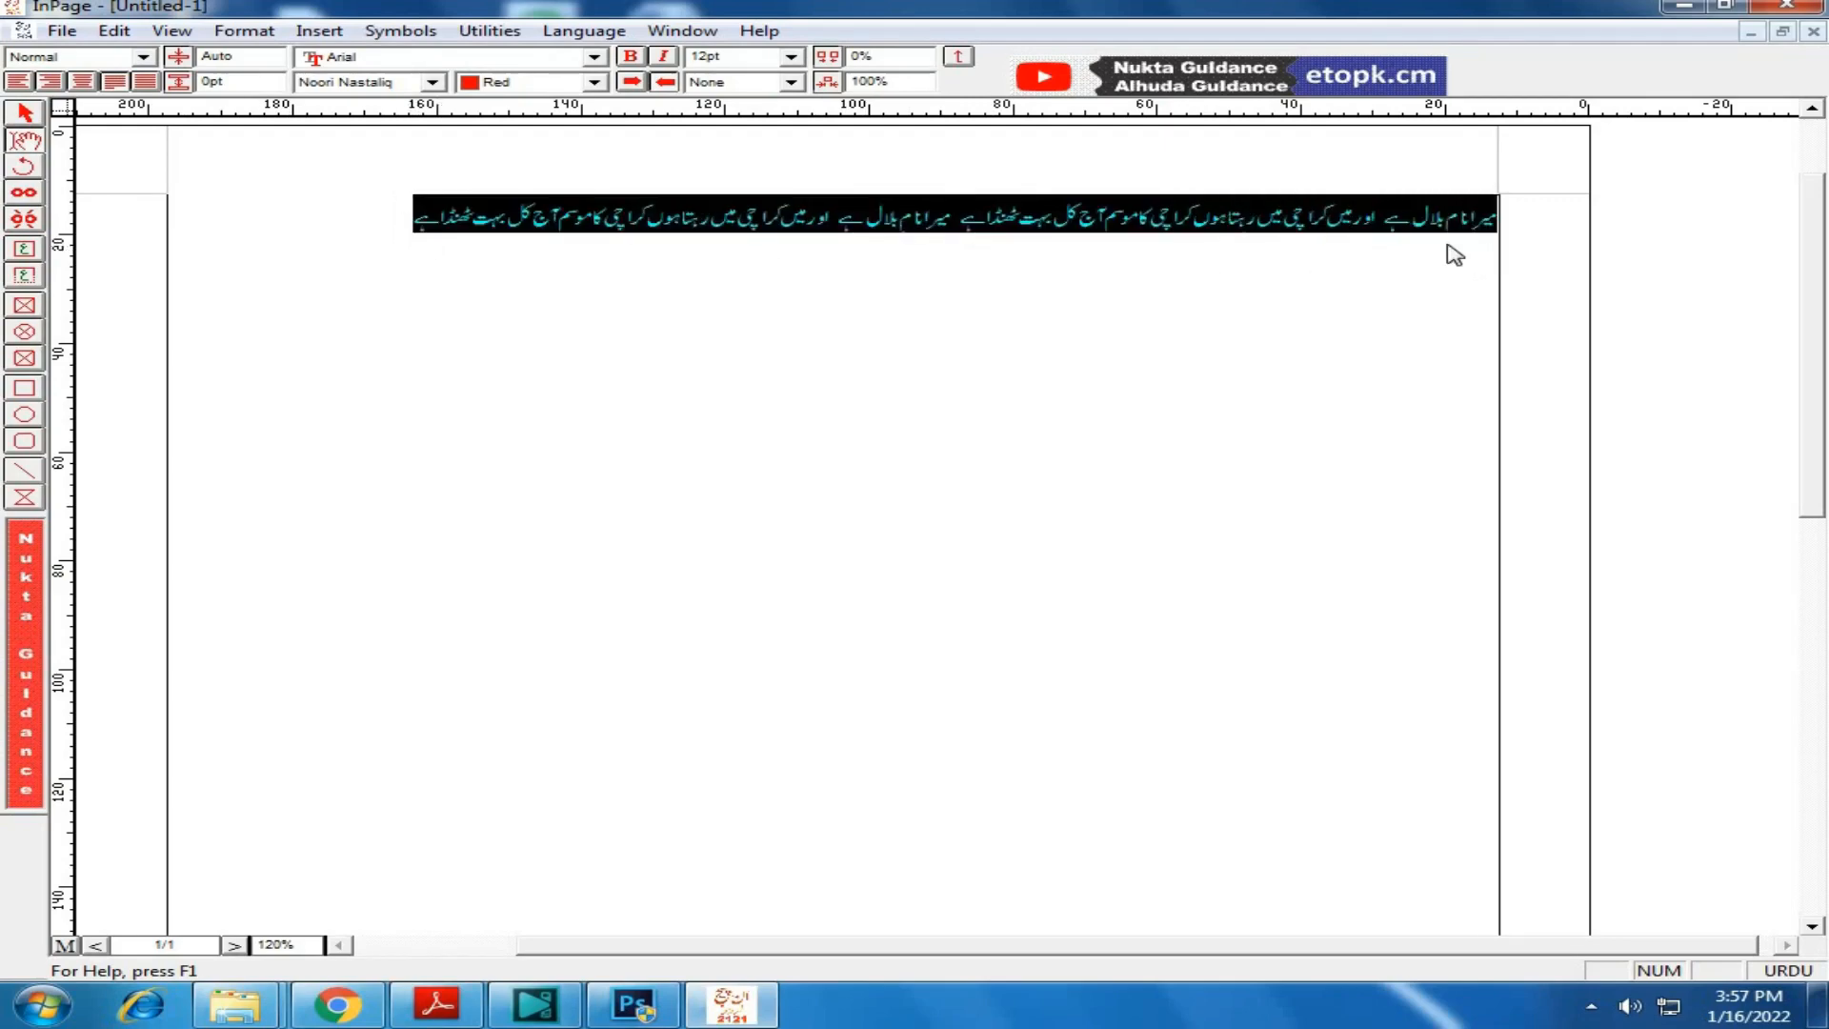
# Step: Justify the Urdu line across the frame, then return it to right alignment
pyautogui.click(144, 82)
pyautogui.click(569, 229)
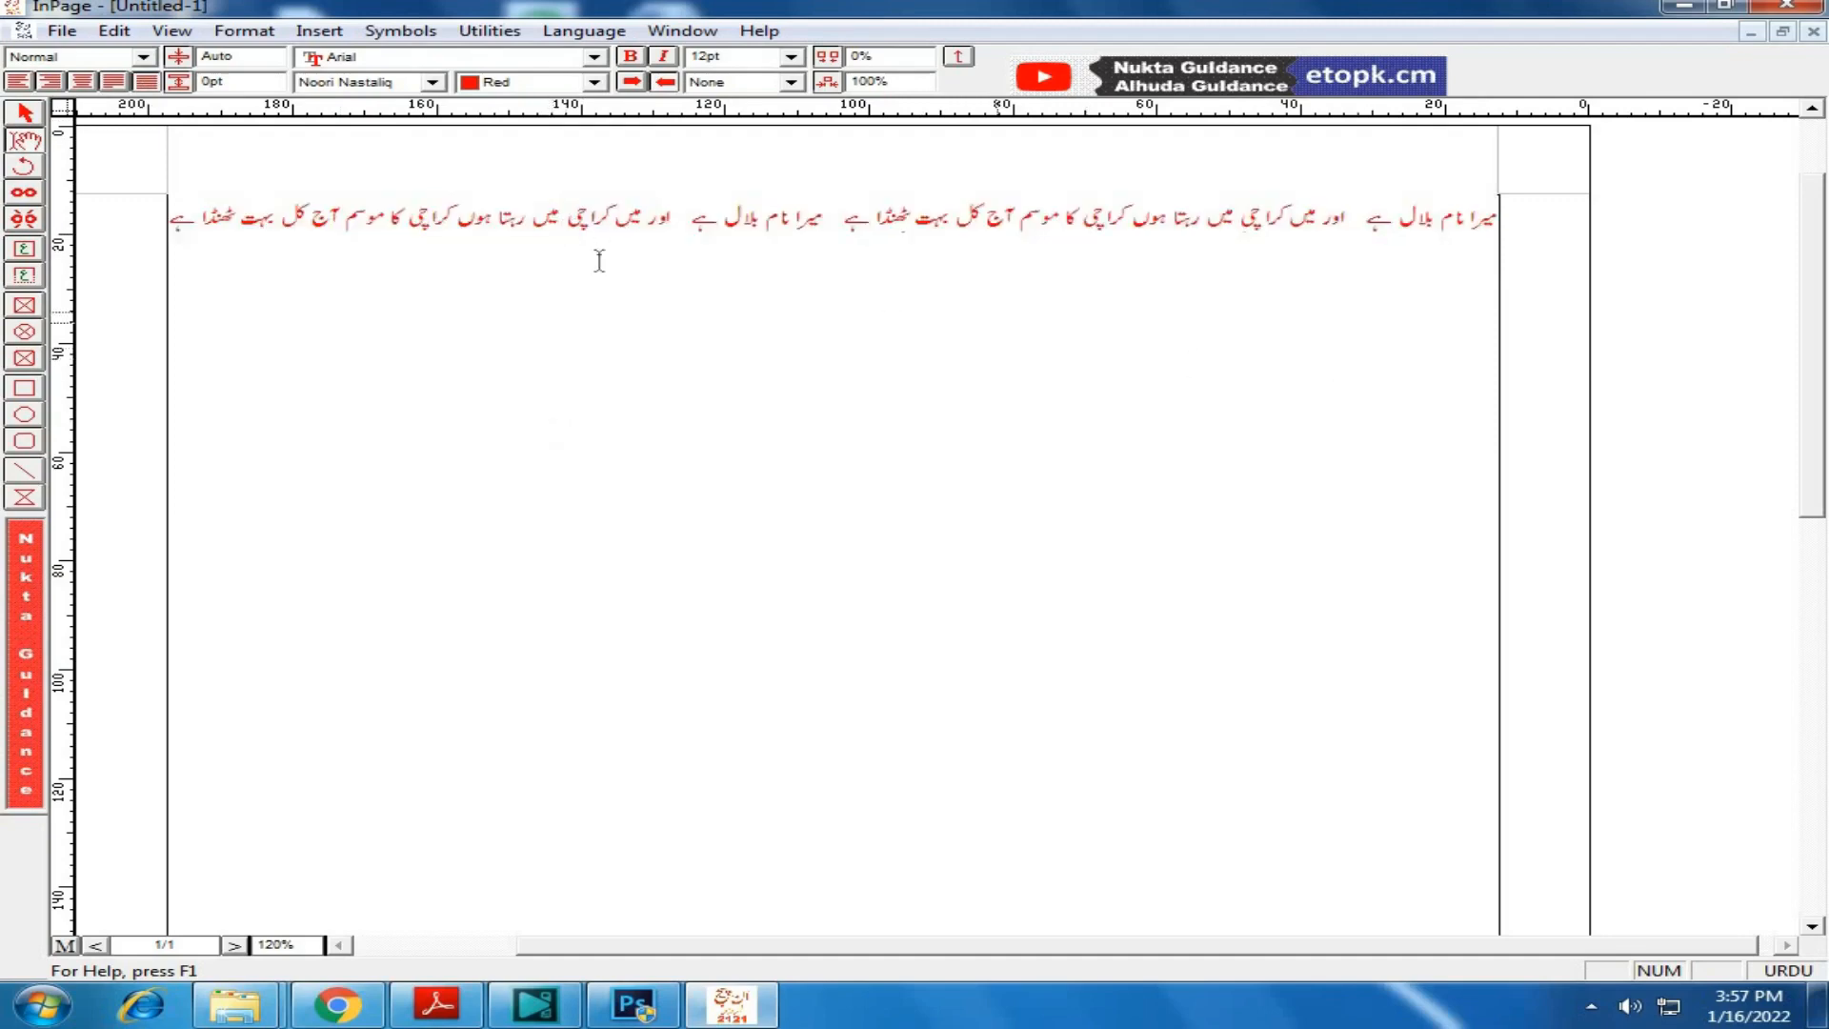
pyautogui.moveTo(175, 221); pyautogui.dragTo(1481, 249)
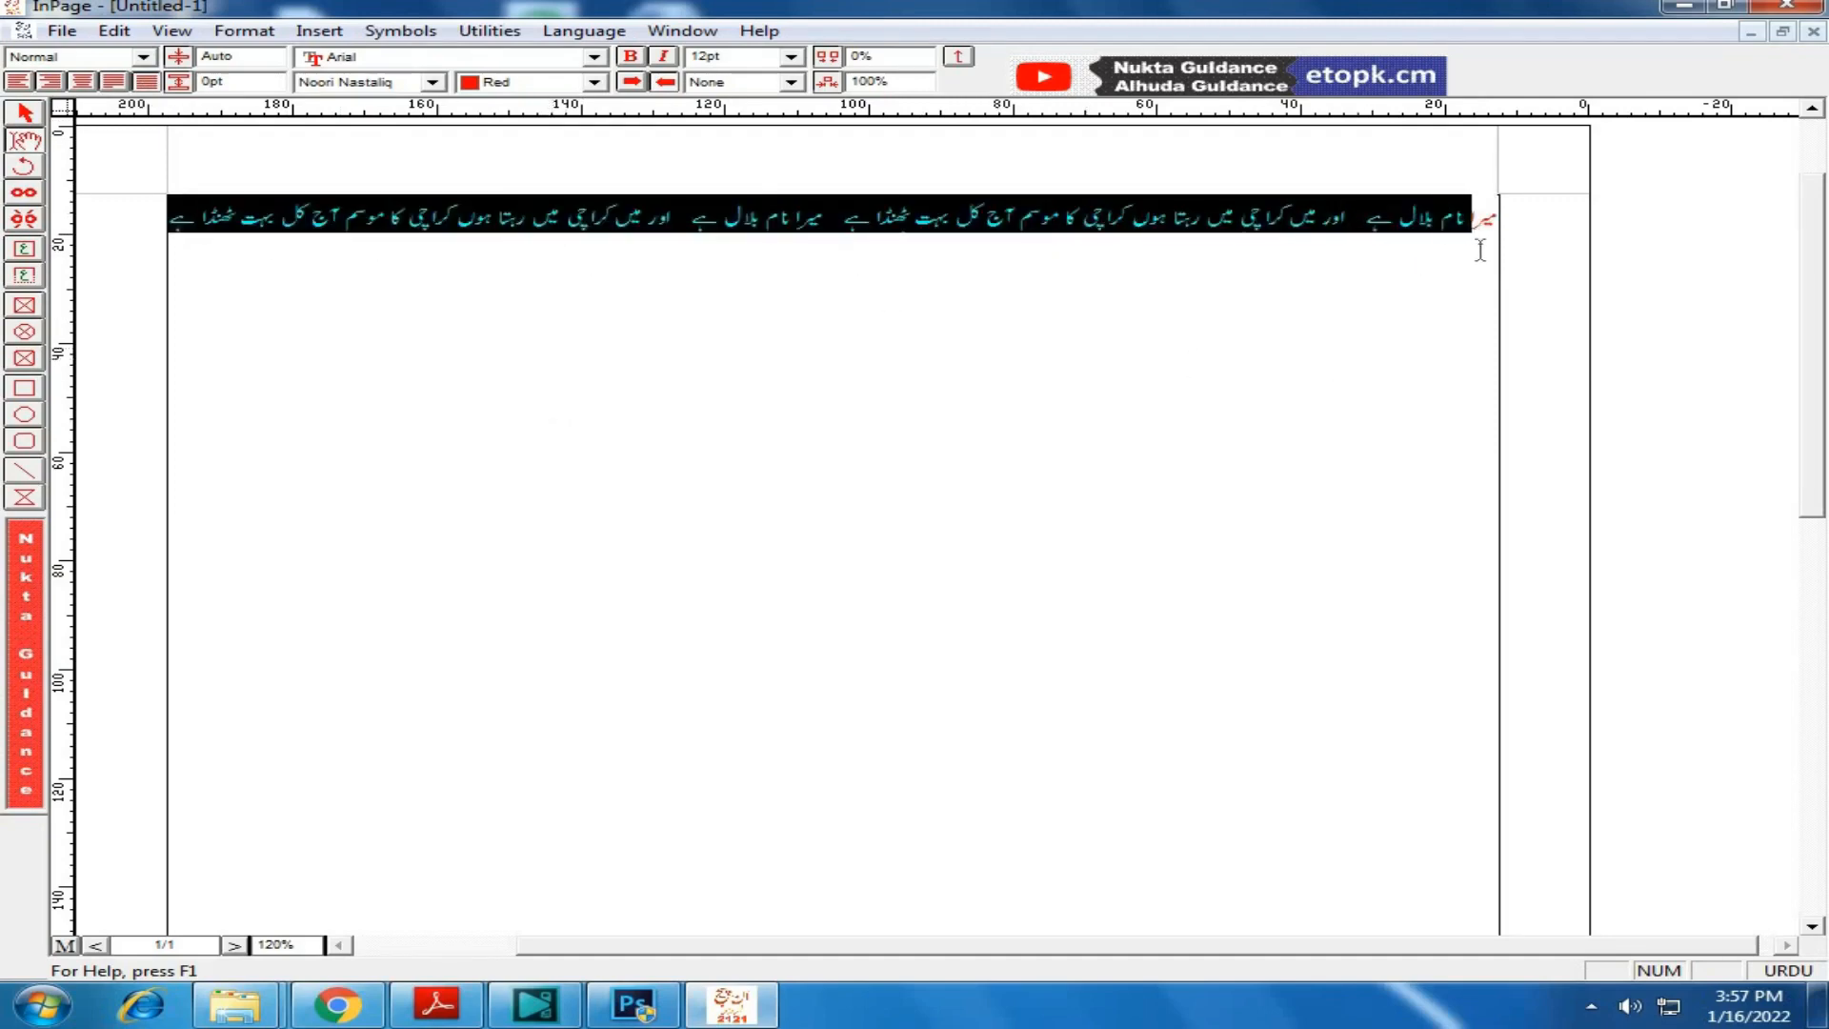
pyautogui.click(1402, 286)
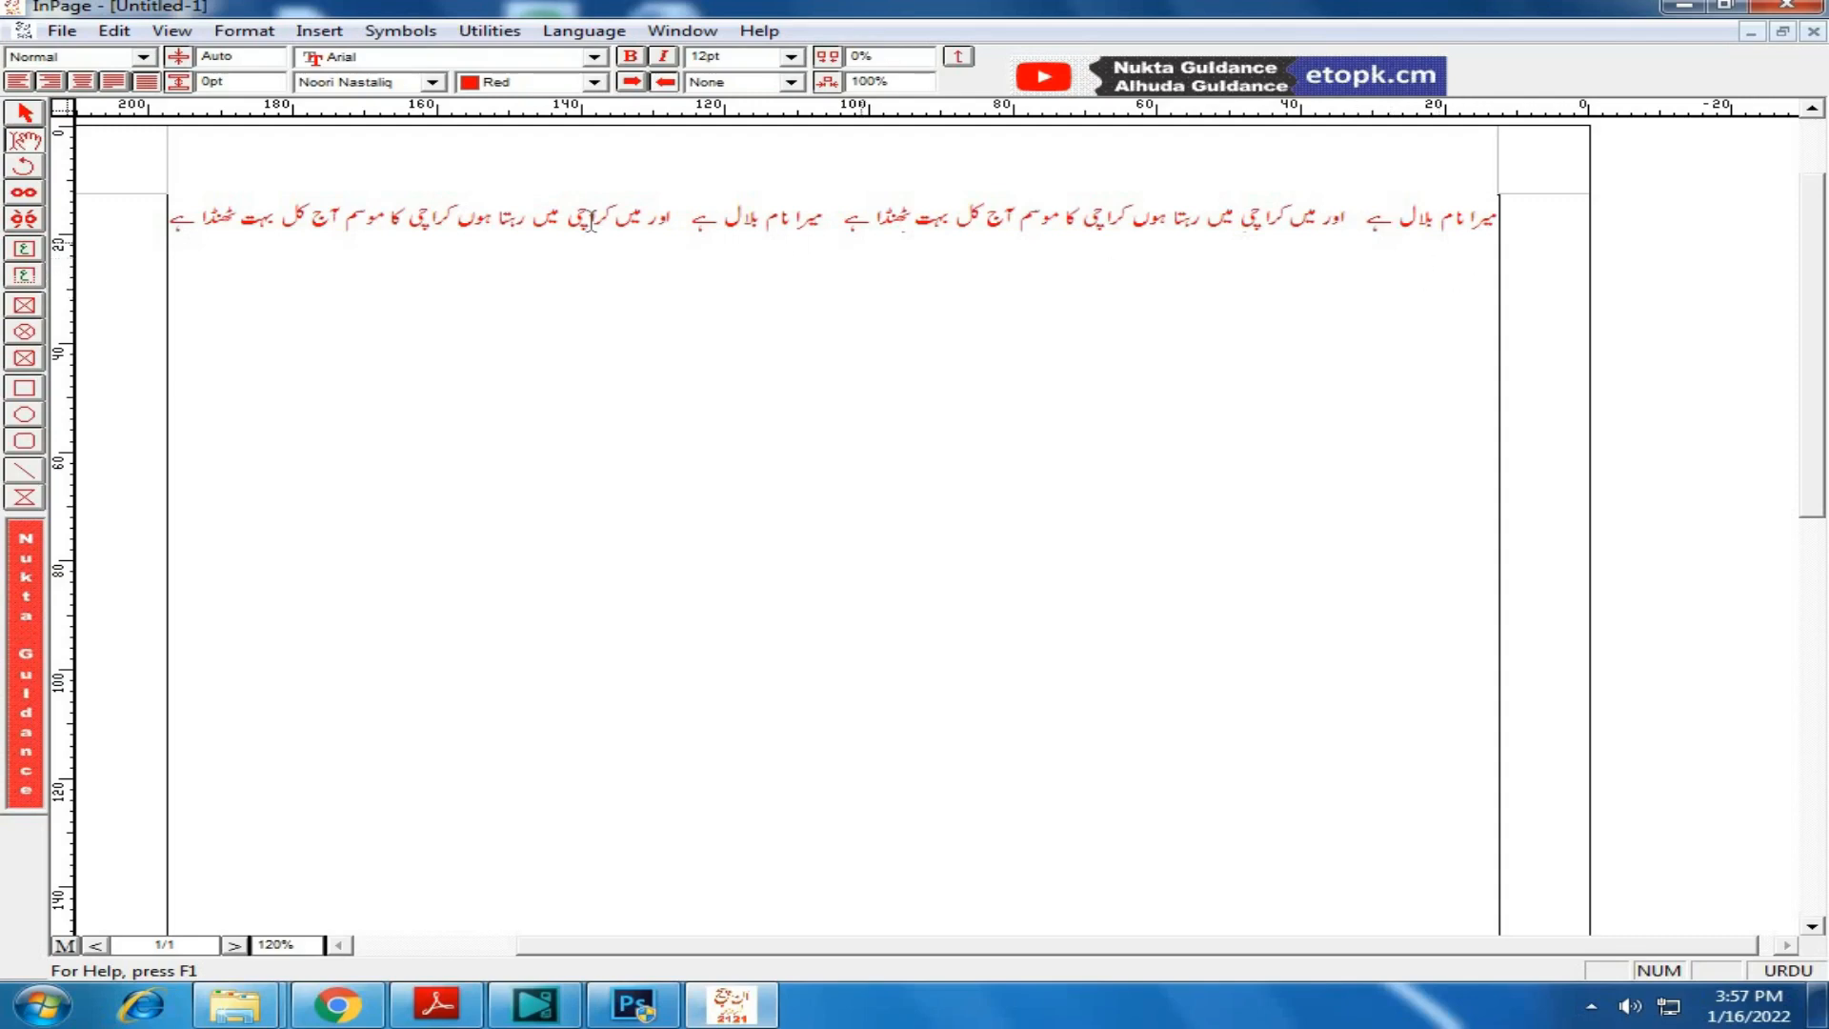
pyautogui.doubleClick(181, 221)
pyautogui.hotkey('ctrl', 'a')
pyautogui.click(238, 221)
pyautogui.moveTo(175, 221); pyautogui.dragTo(1522, 227)
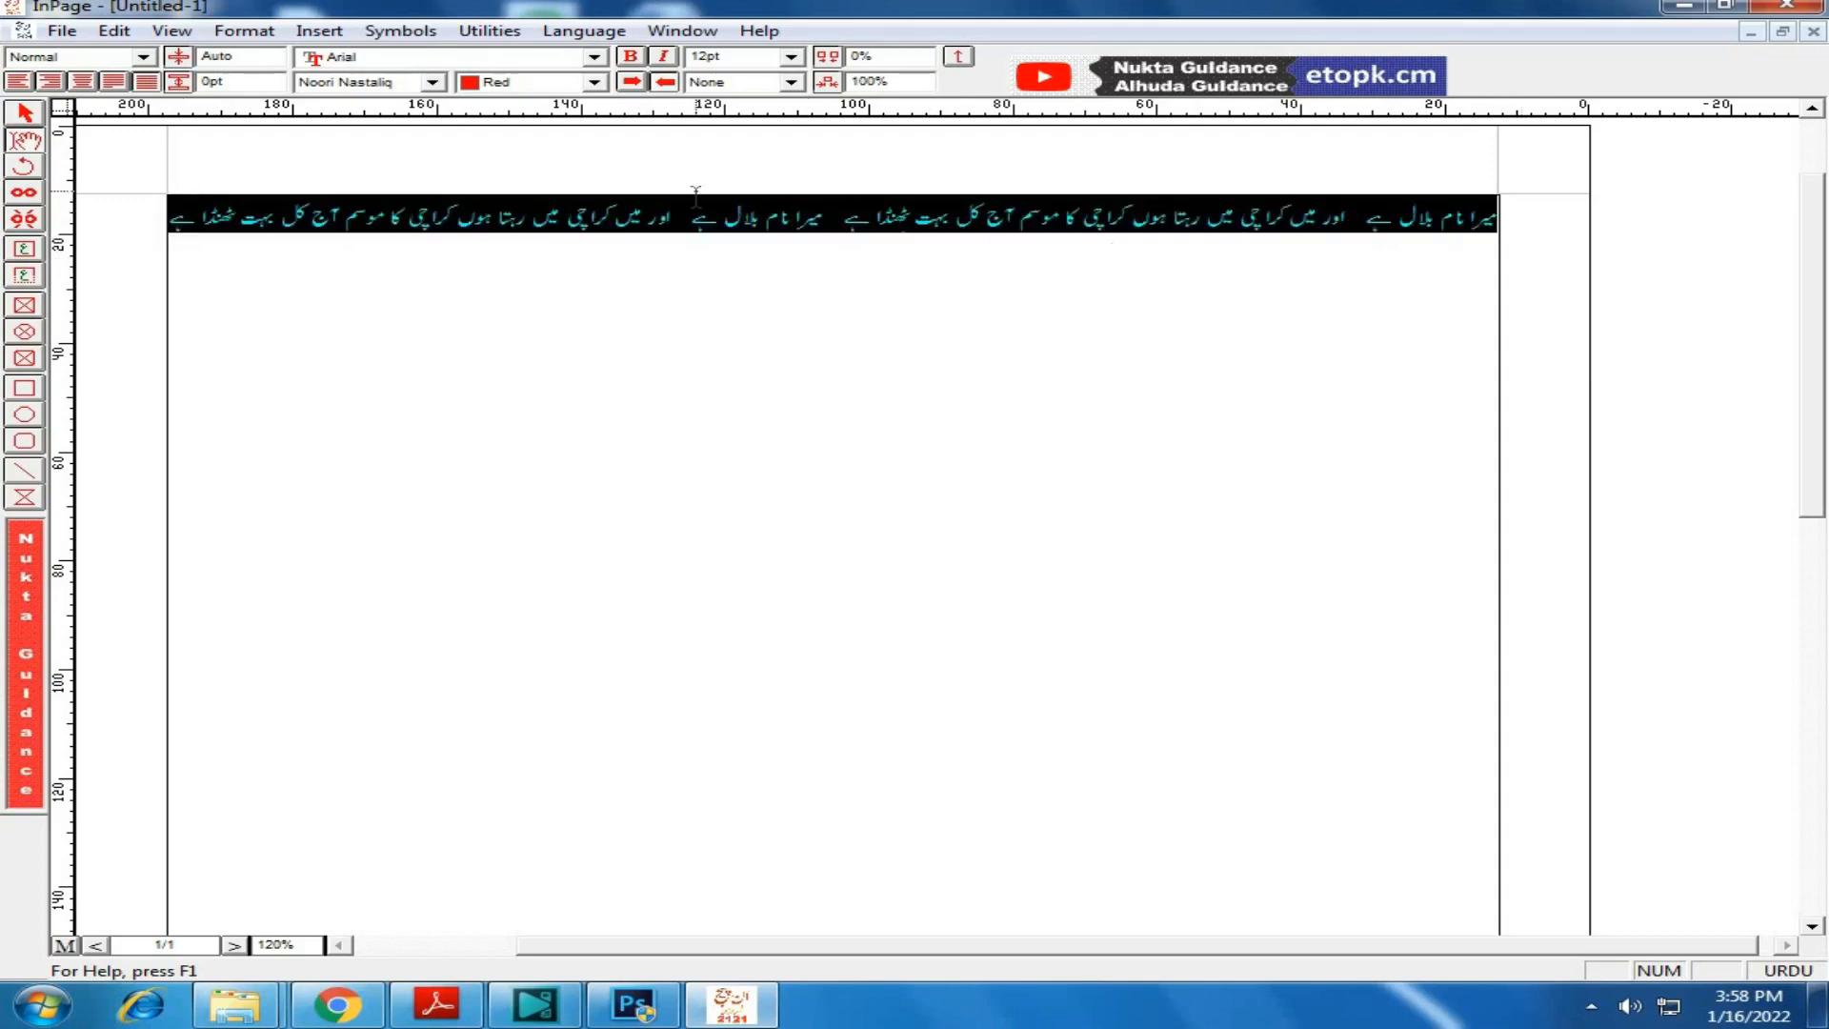
pyautogui.click(115, 82)
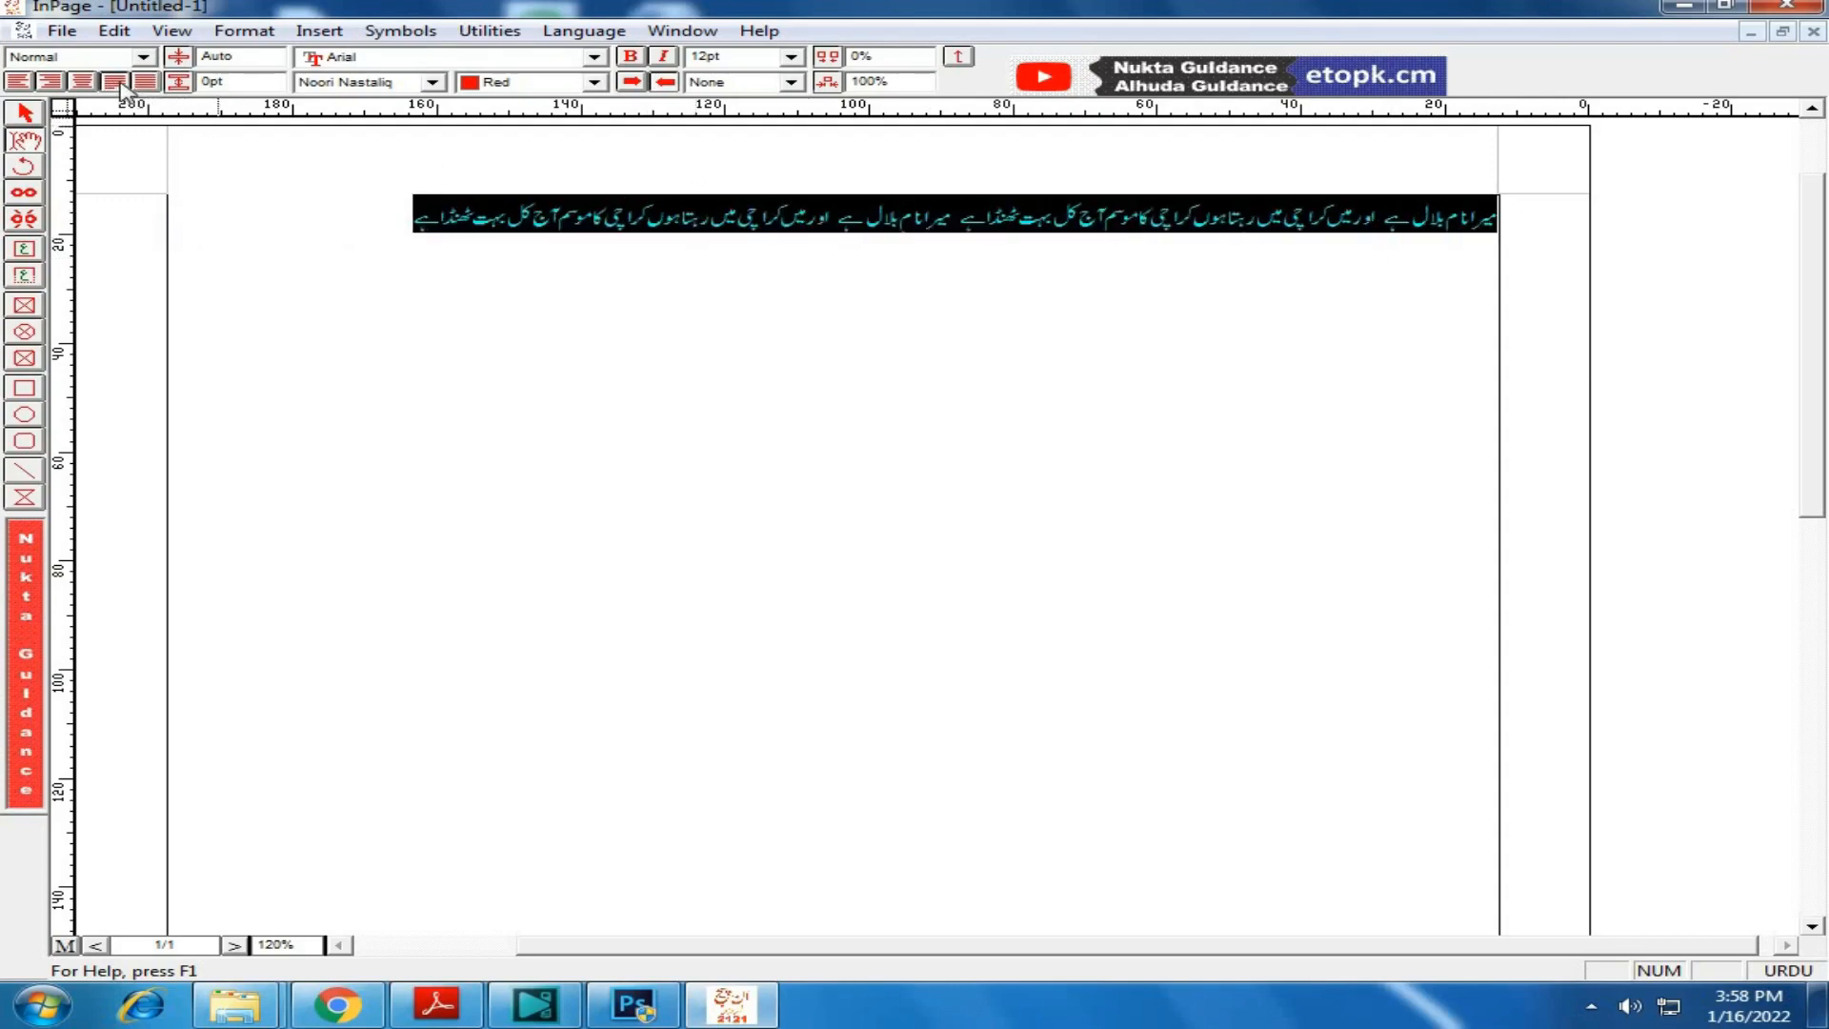
pyautogui.click(419, 238)
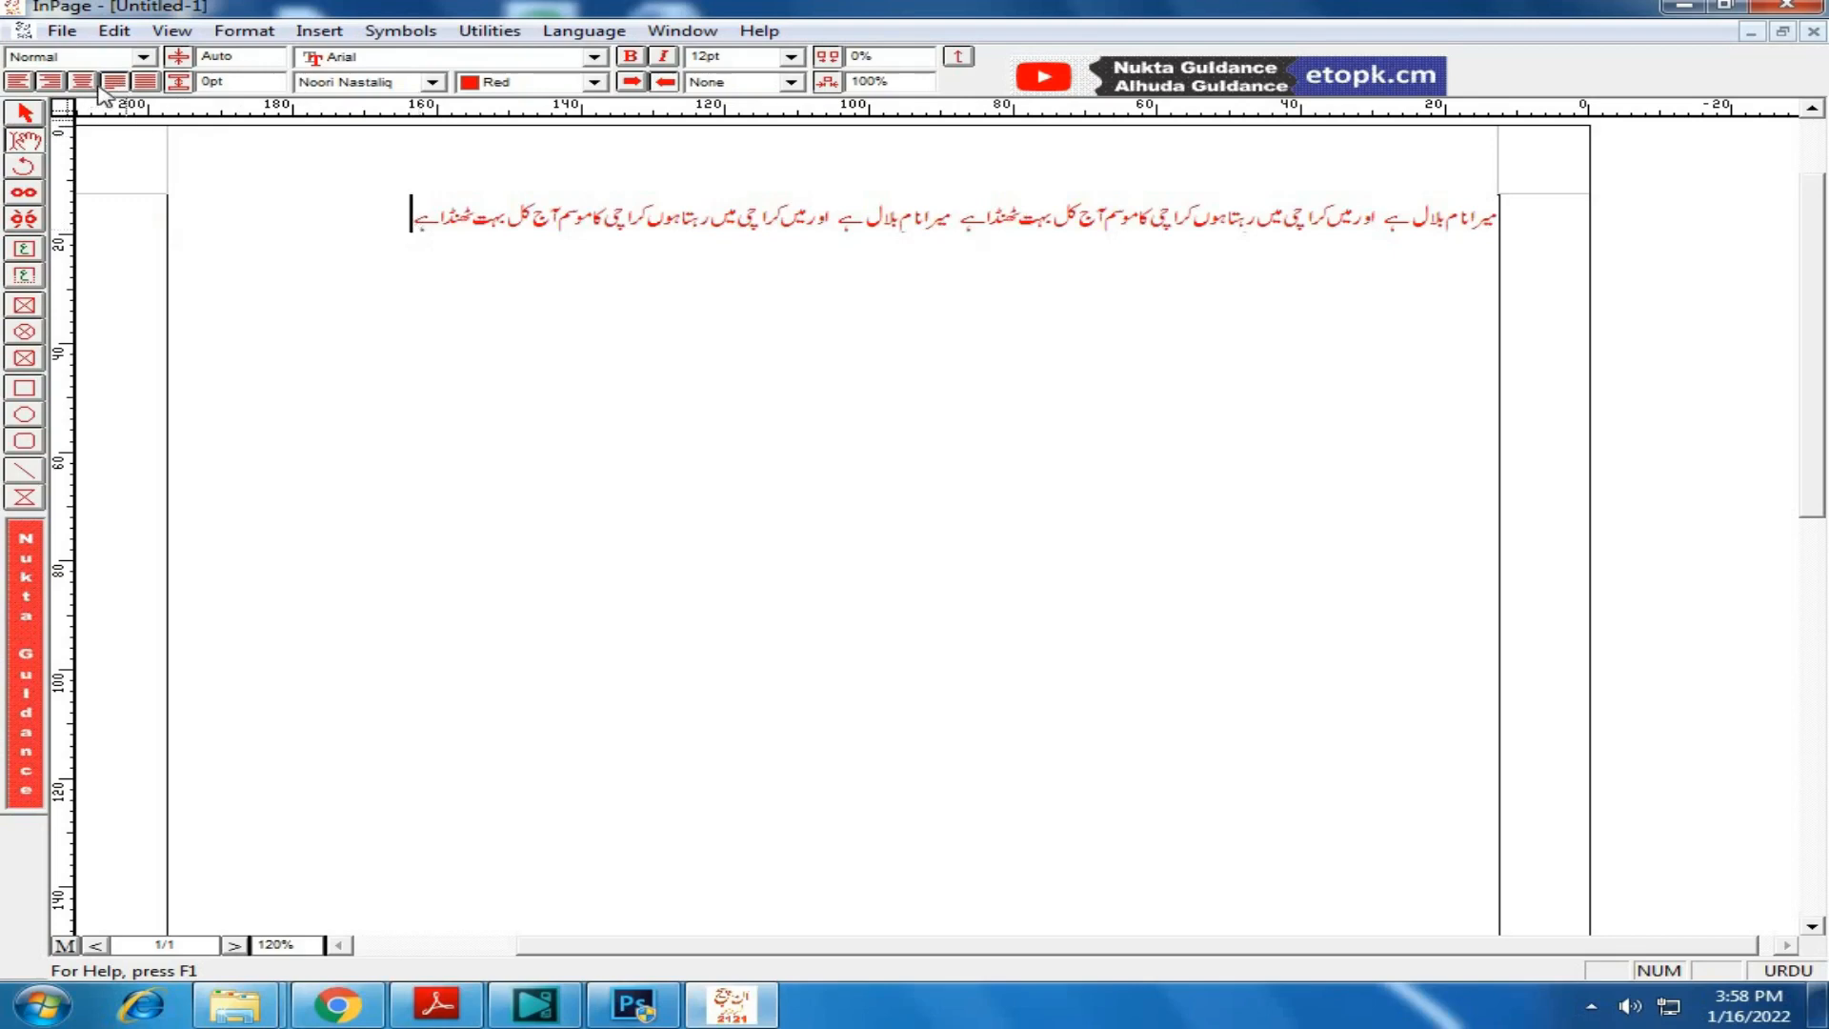
# Step: Try centre and right alignment, finally leaving the Urdu line left-aligned
pyautogui.moveTo(423, 218); pyautogui.dragTo(1524, 221)
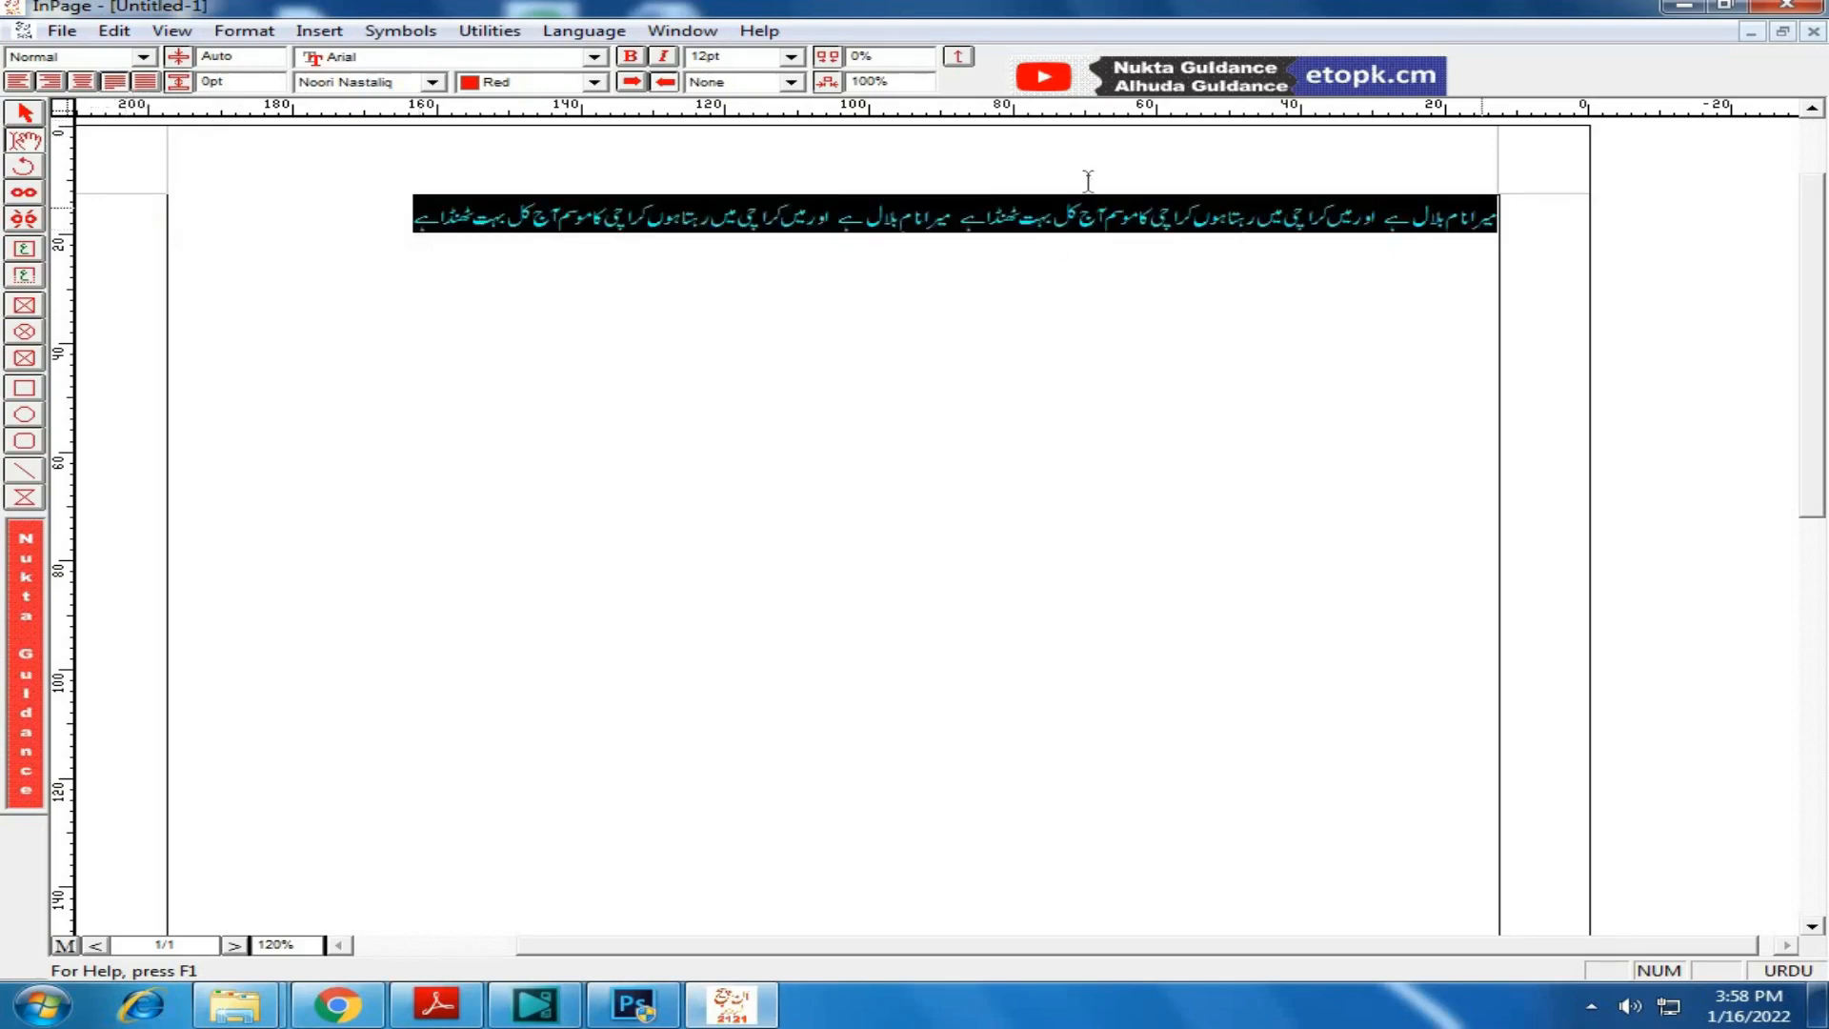
pyautogui.click(82, 82)
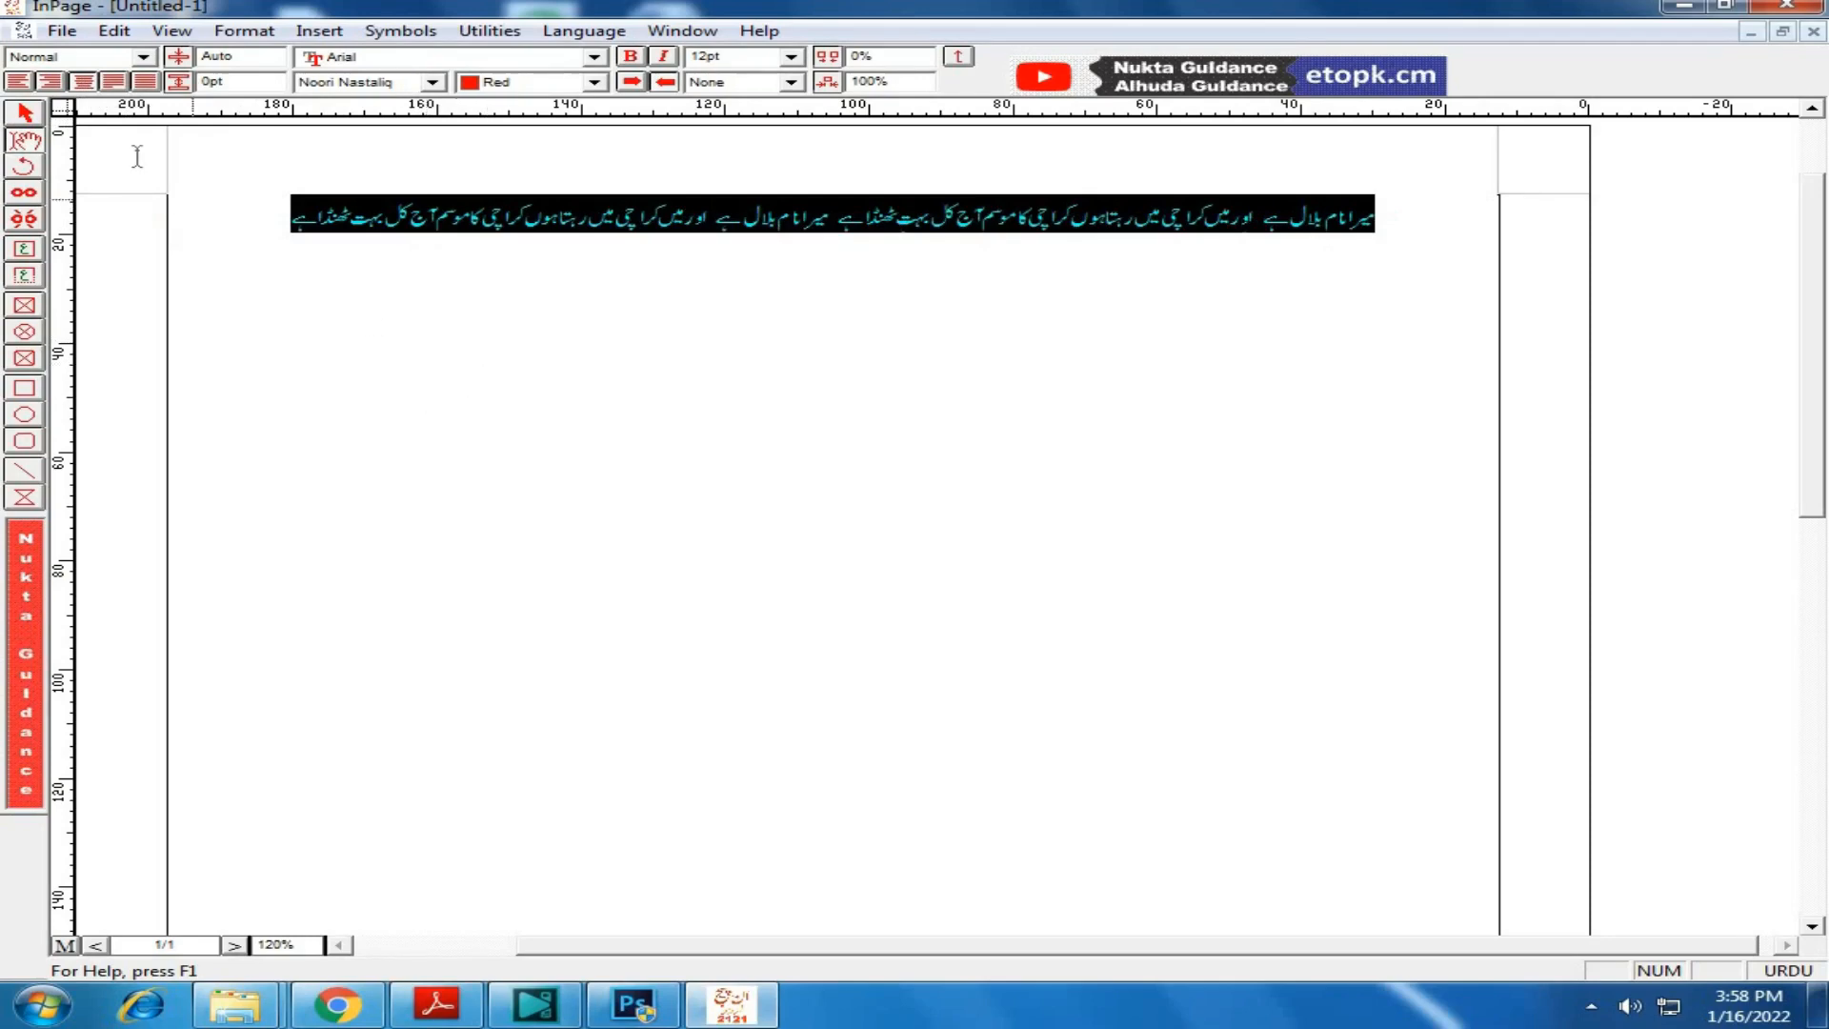
pyautogui.click(53, 83)
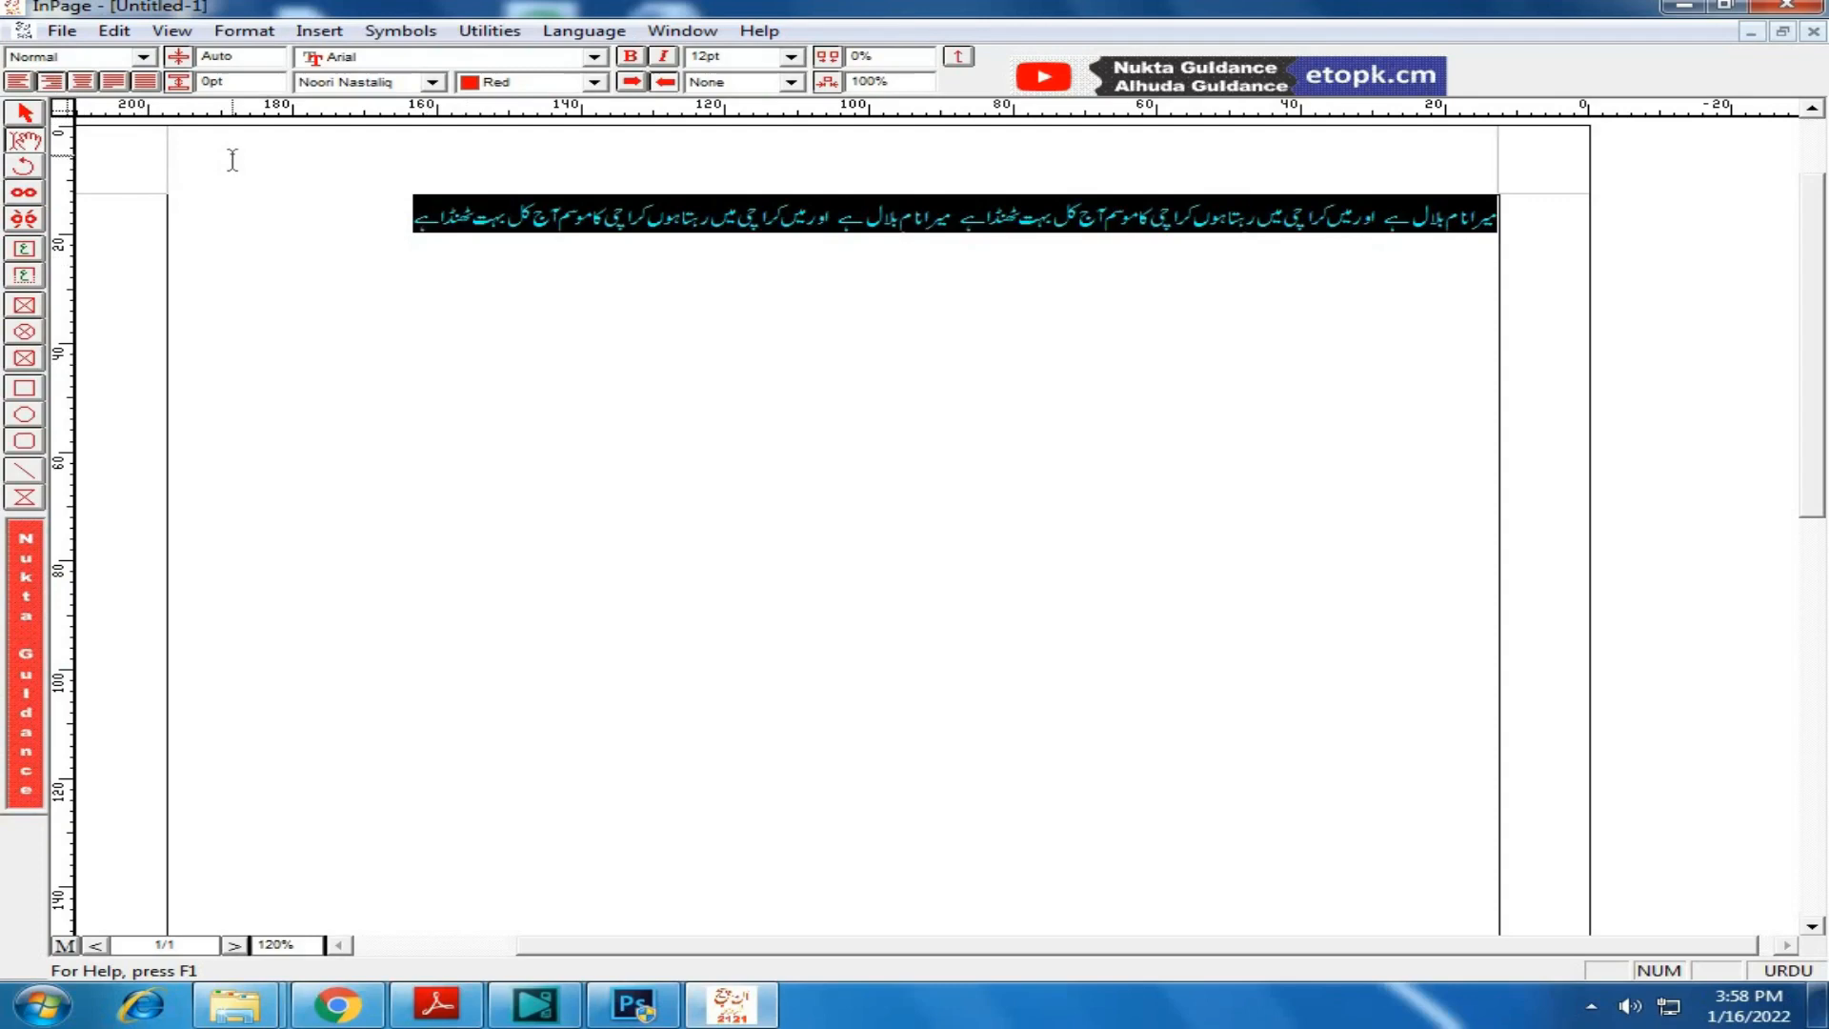
pyautogui.click(20, 83)
pyautogui.click(181, 217)
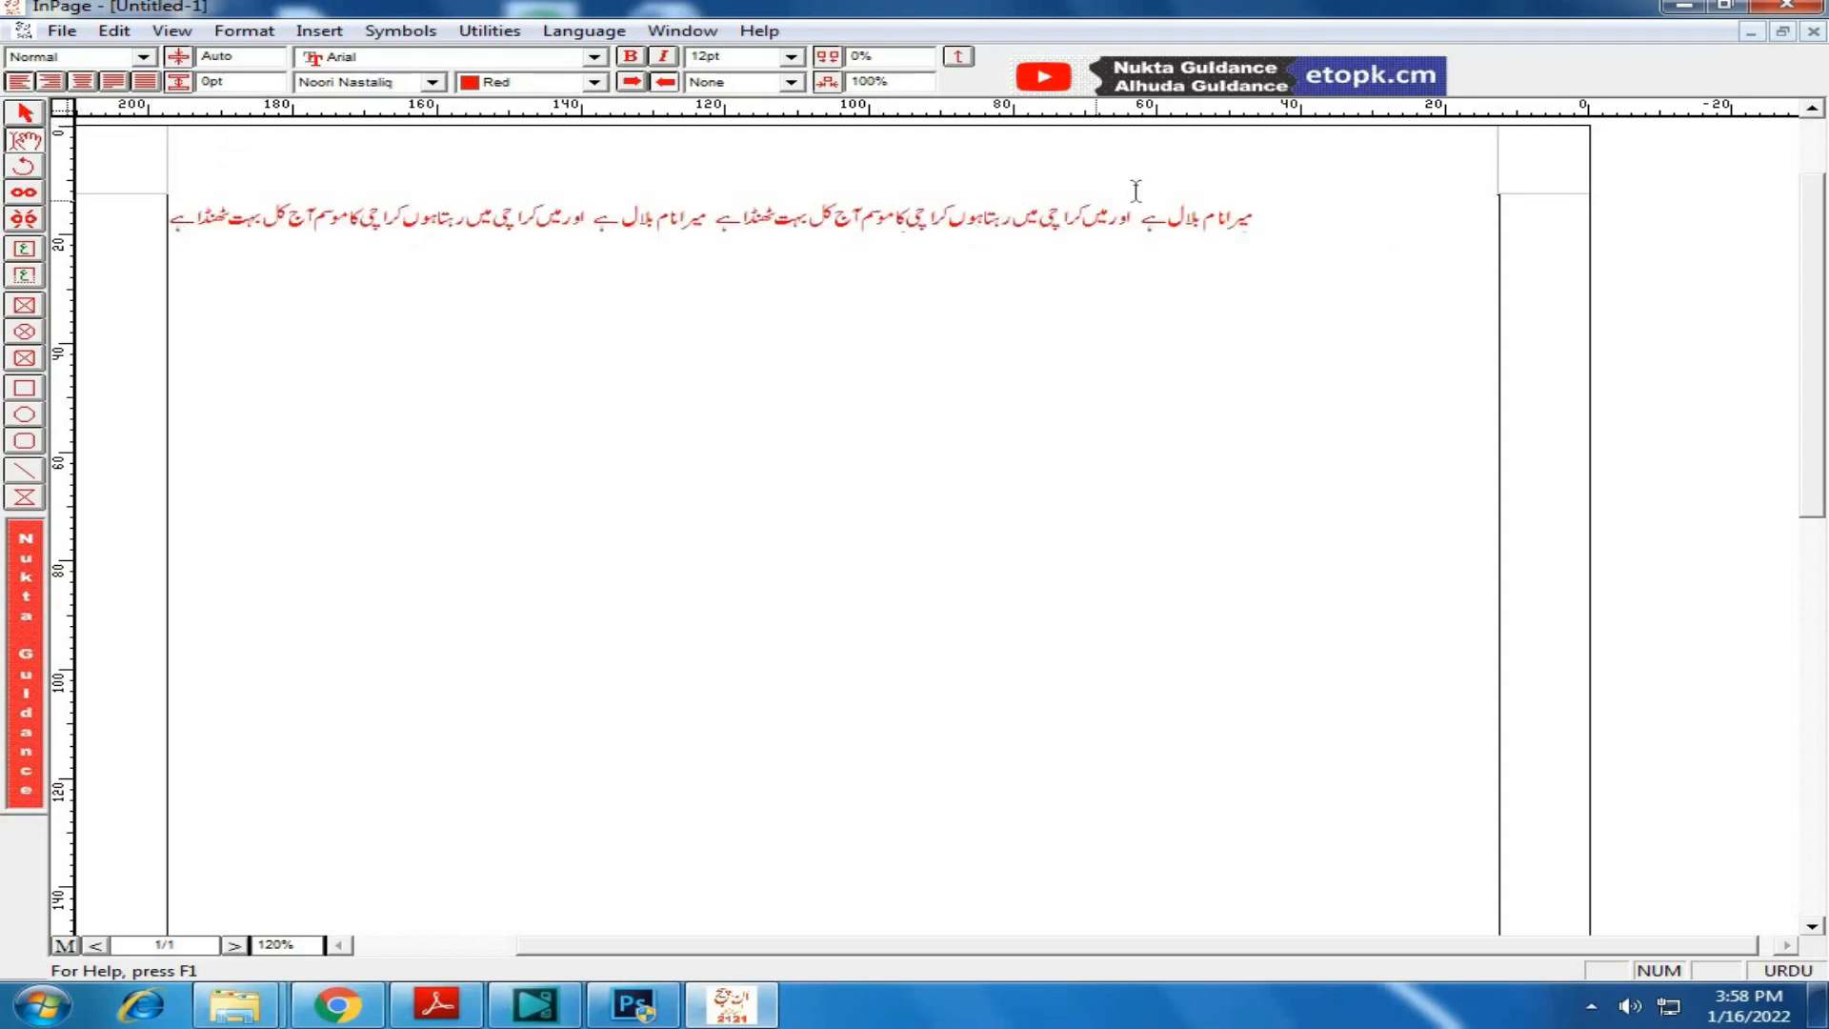
pyautogui.moveTo(1290, 204); pyautogui.dragTo(133, 228)
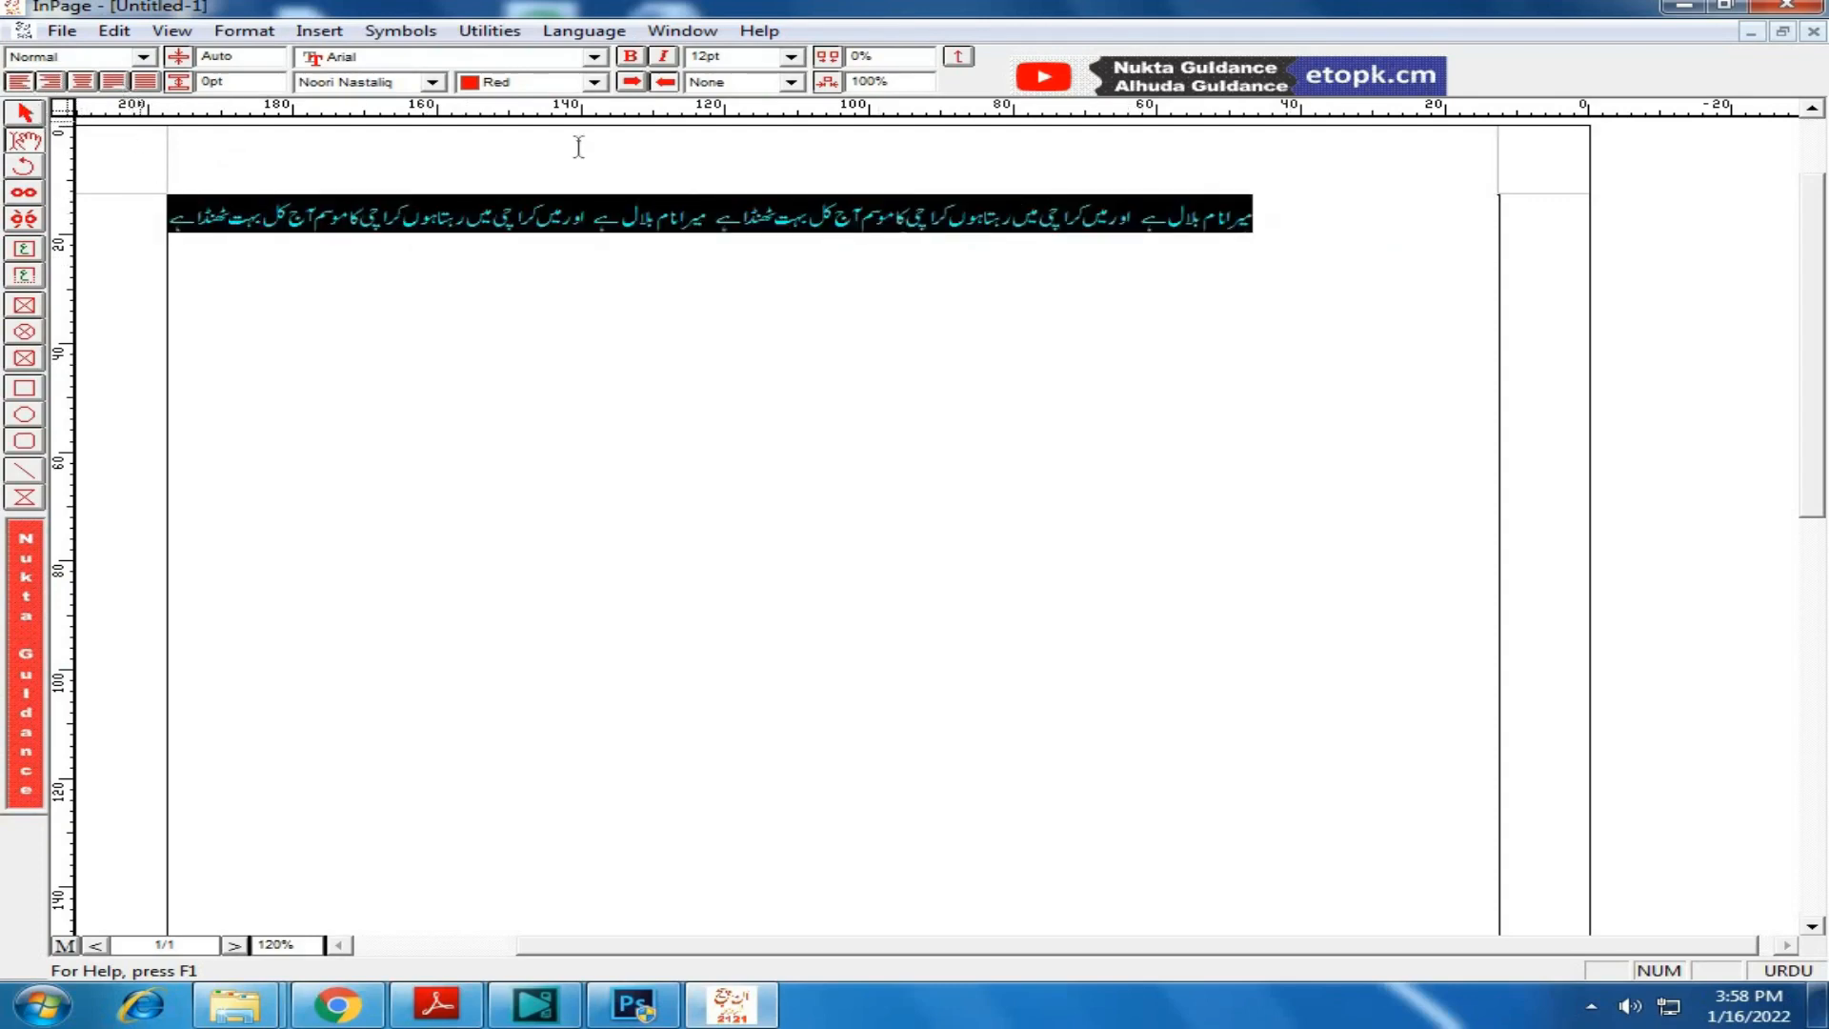
# Step: Recolour the Urdu line Cyan, then Black
pyautogui.click(526, 84)
pyautogui.click(505, 154)
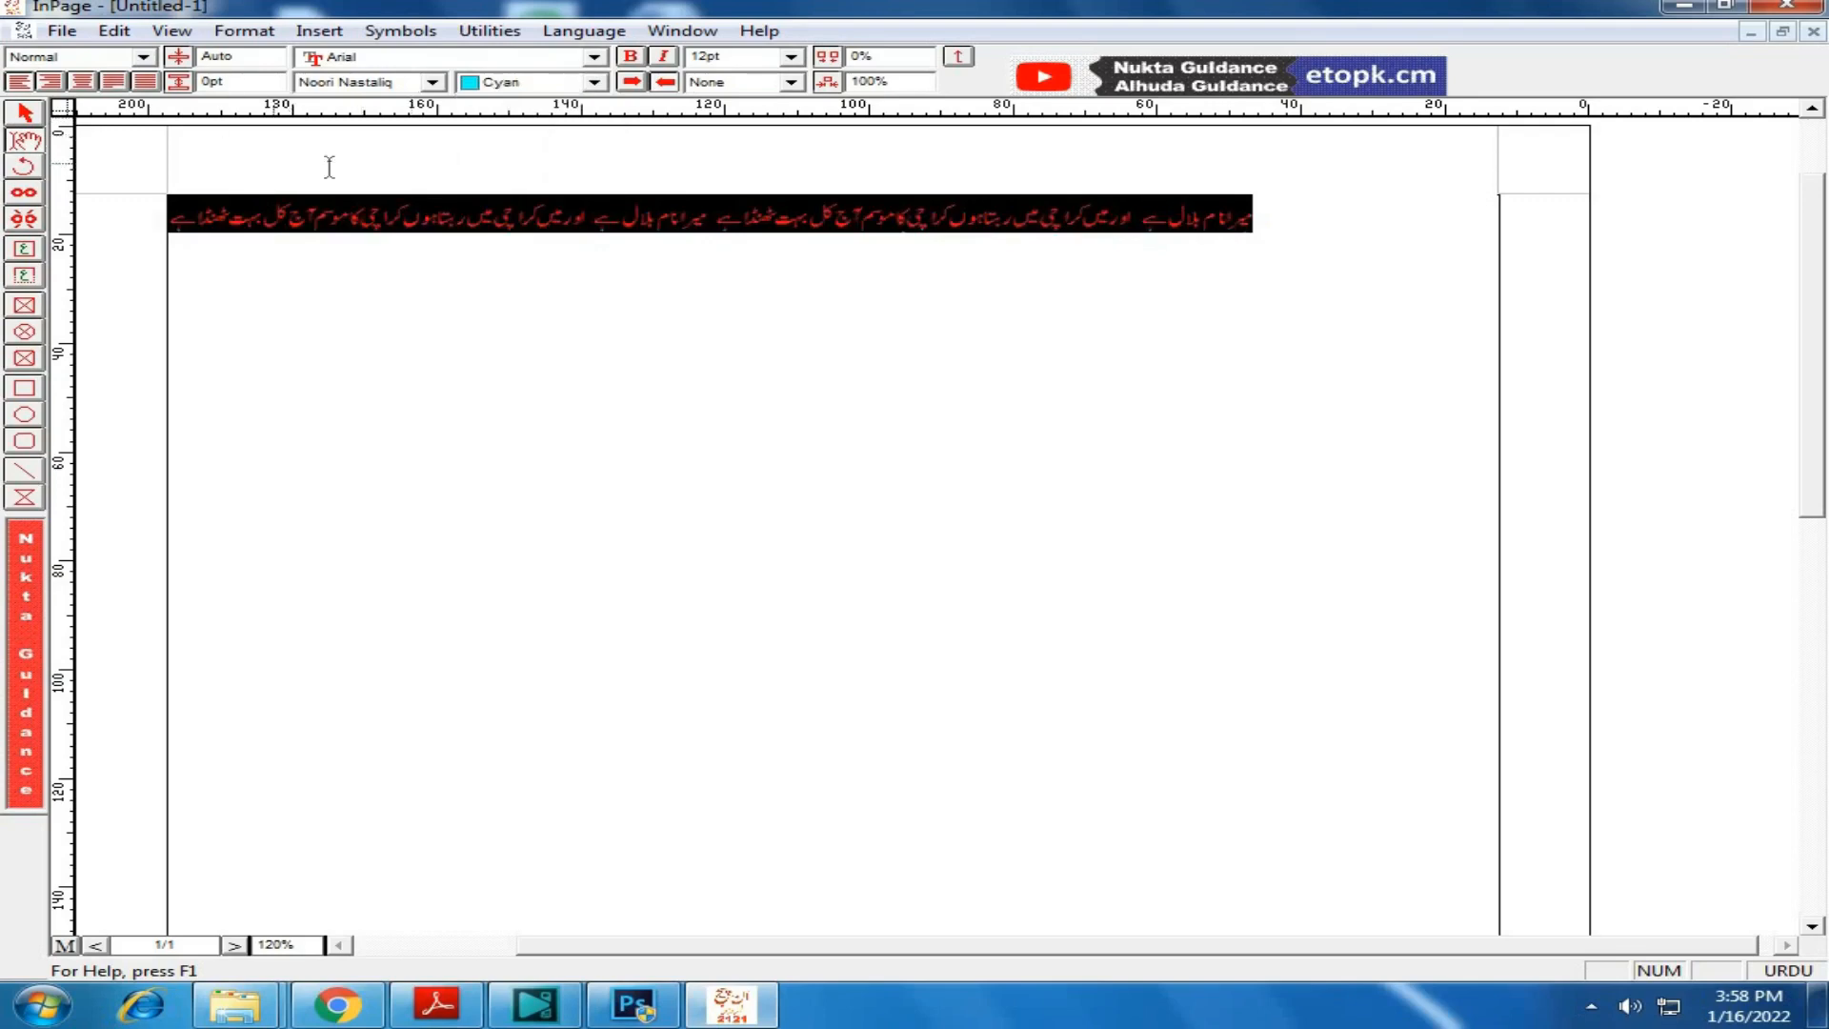
pyautogui.click(531, 83)
pyautogui.scroll(1, 572, 162)
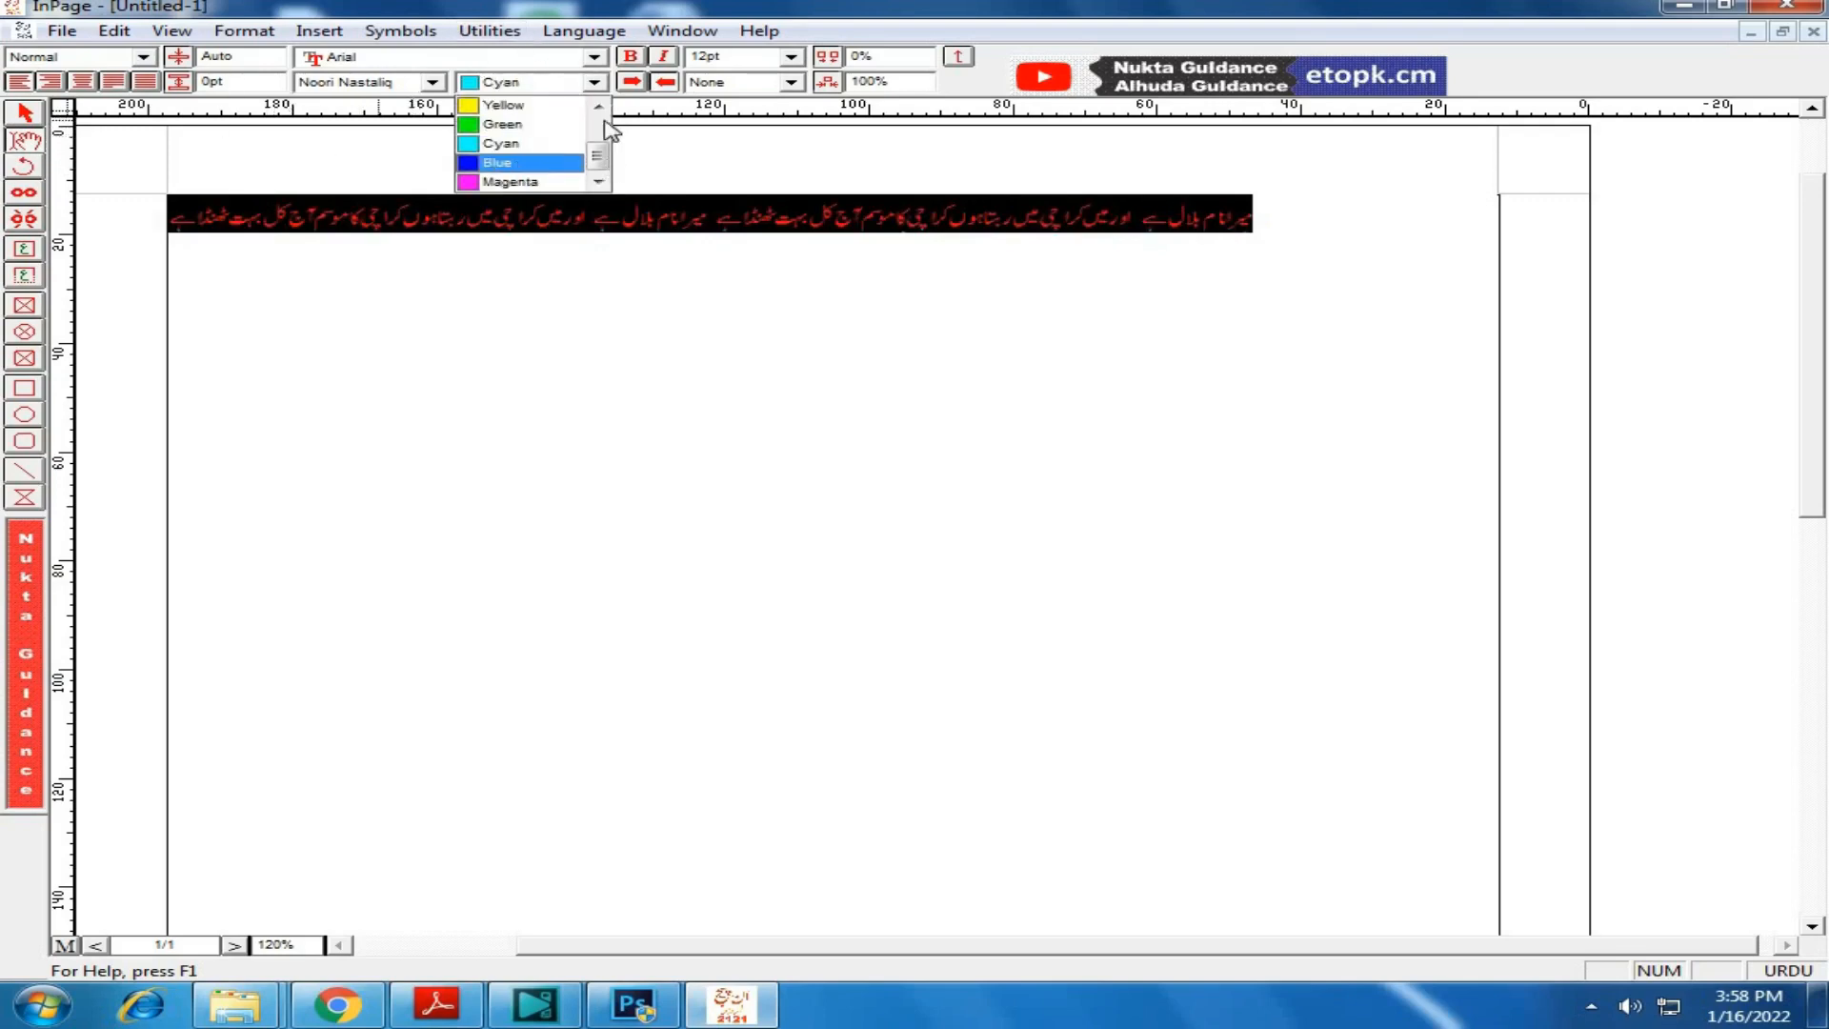
pyautogui.scroll(2, 572, 143)
pyautogui.click(538, 123)
pyautogui.click(534, 218)
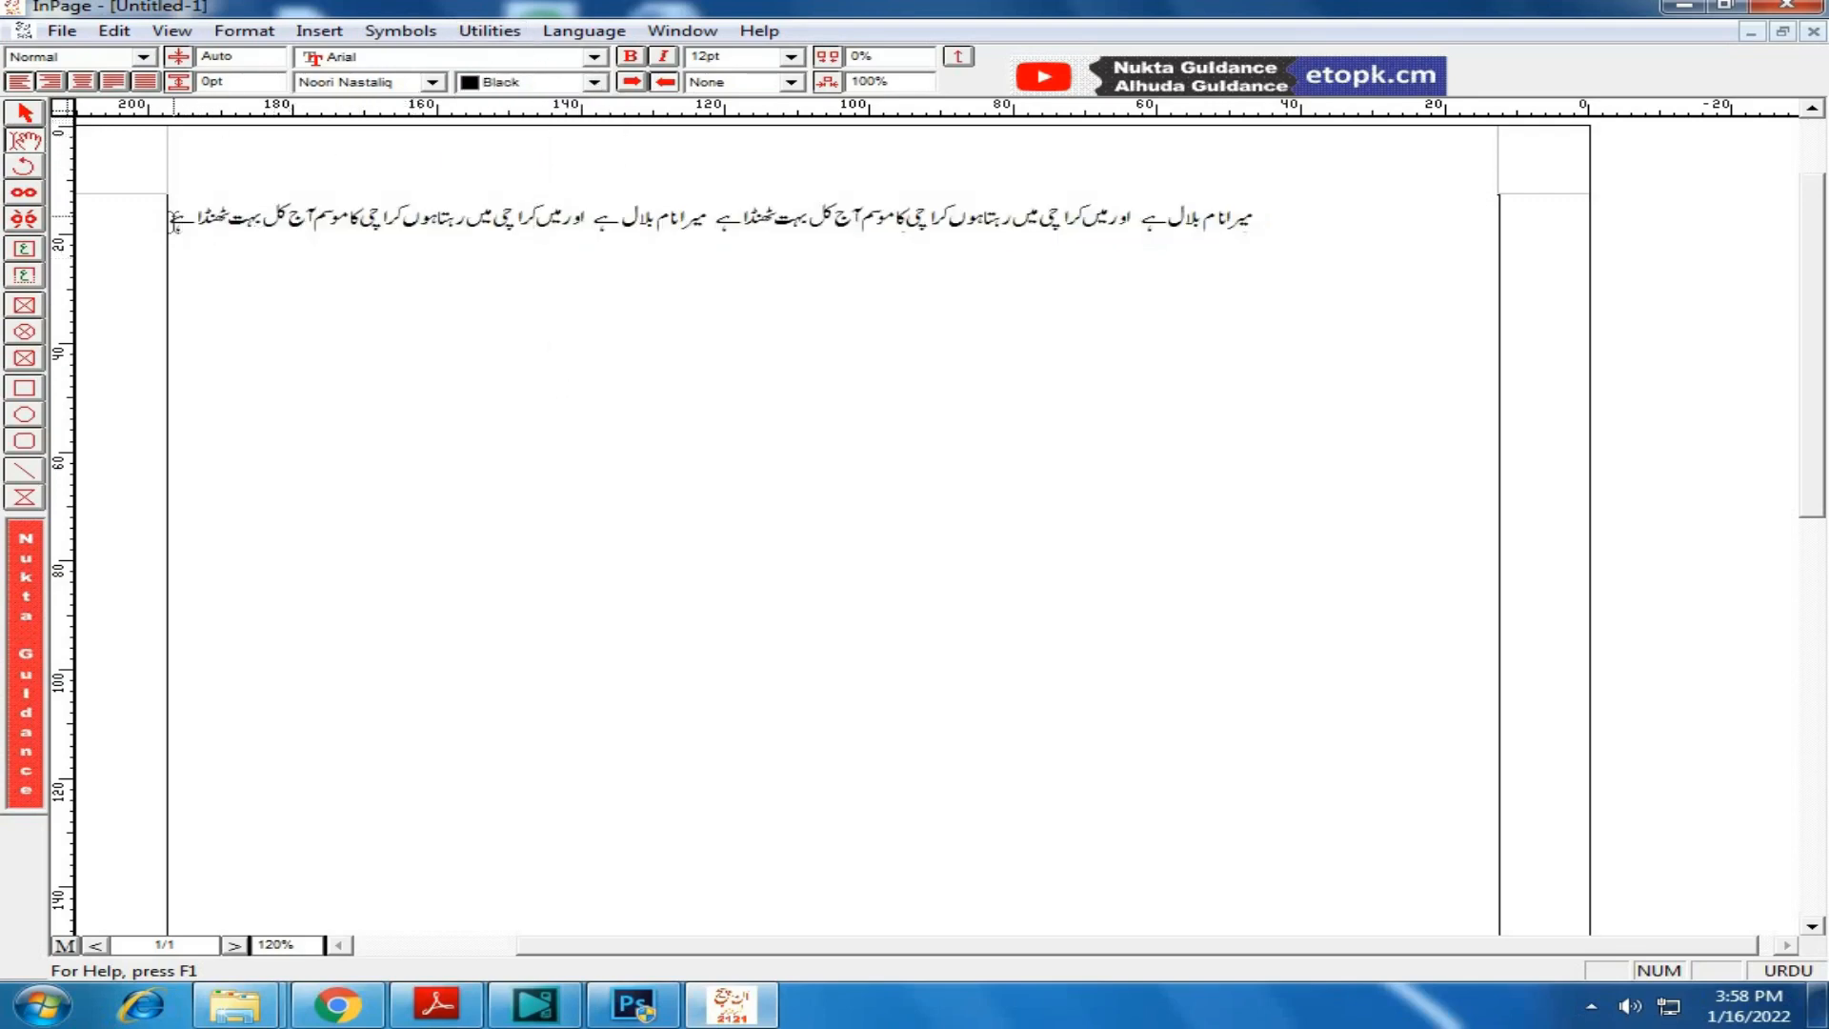
# Step: Right-align the black Urdu line, keeping its underline style at None
pyautogui.moveTo(172, 221); pyautogui.dragTo(1312, 230)
pyautogui.click(113, 82)
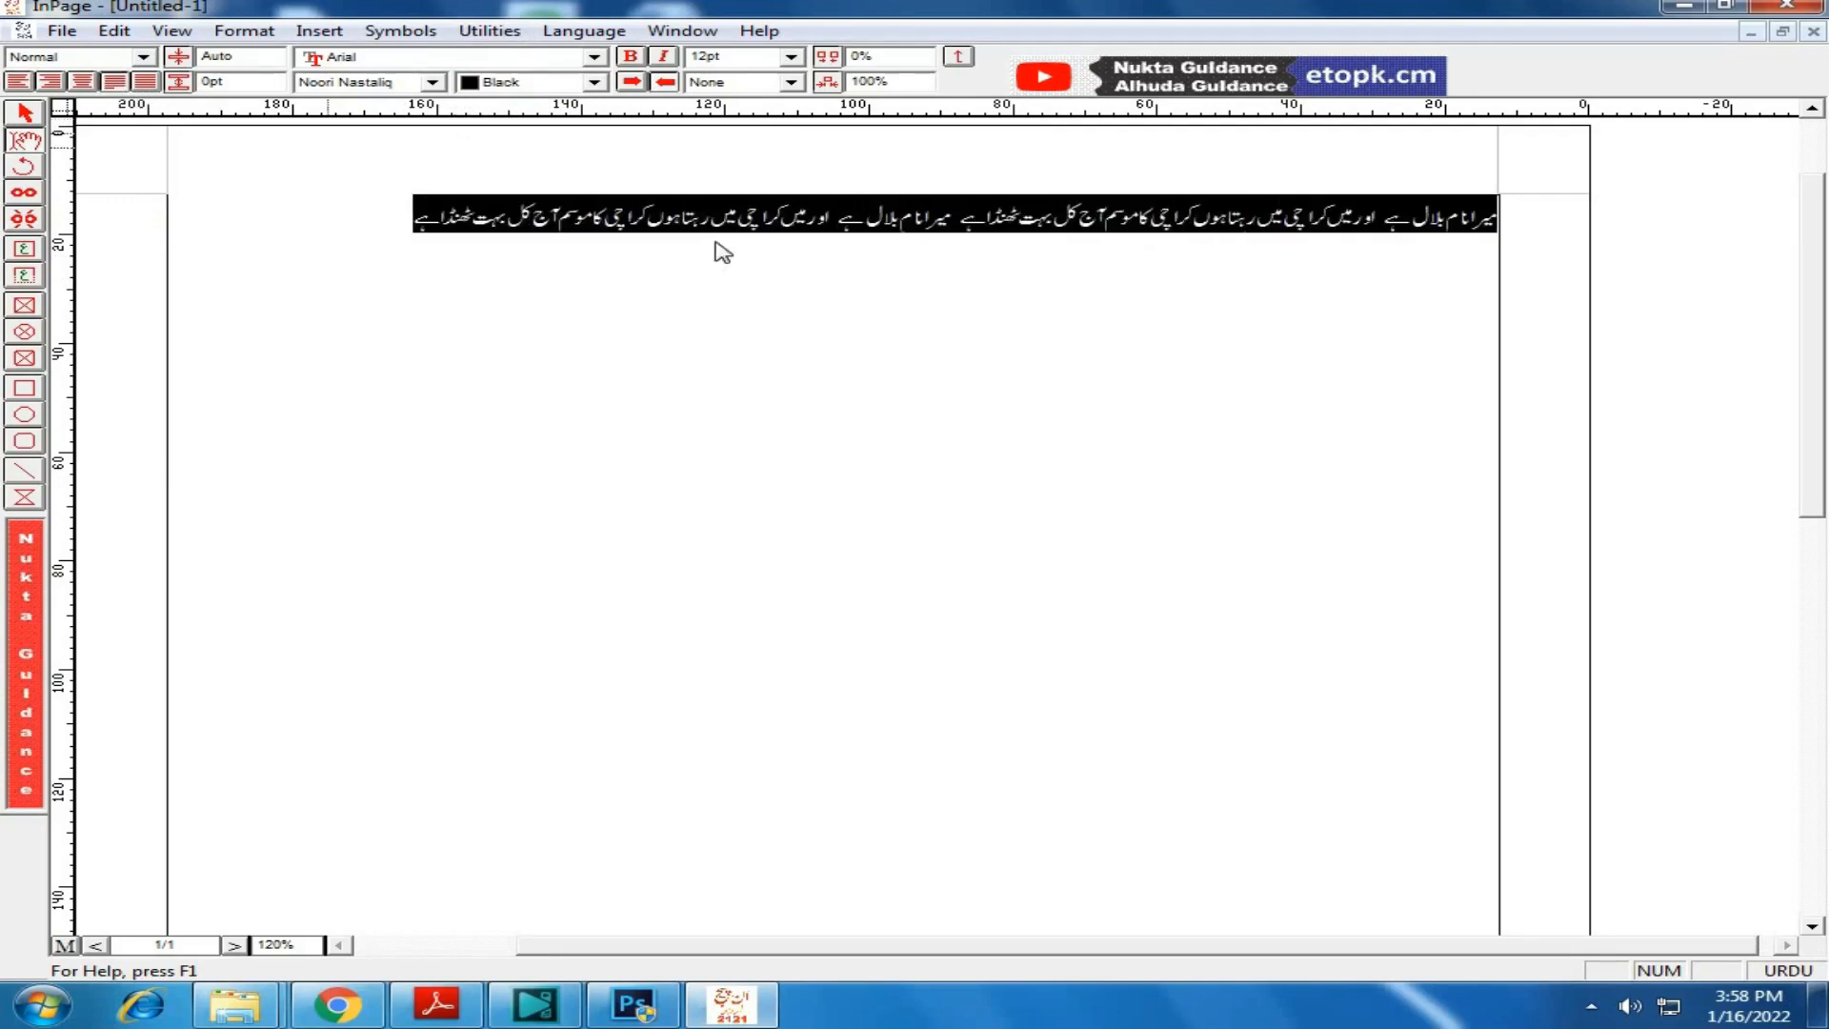
pyautogui.click(931, 284)
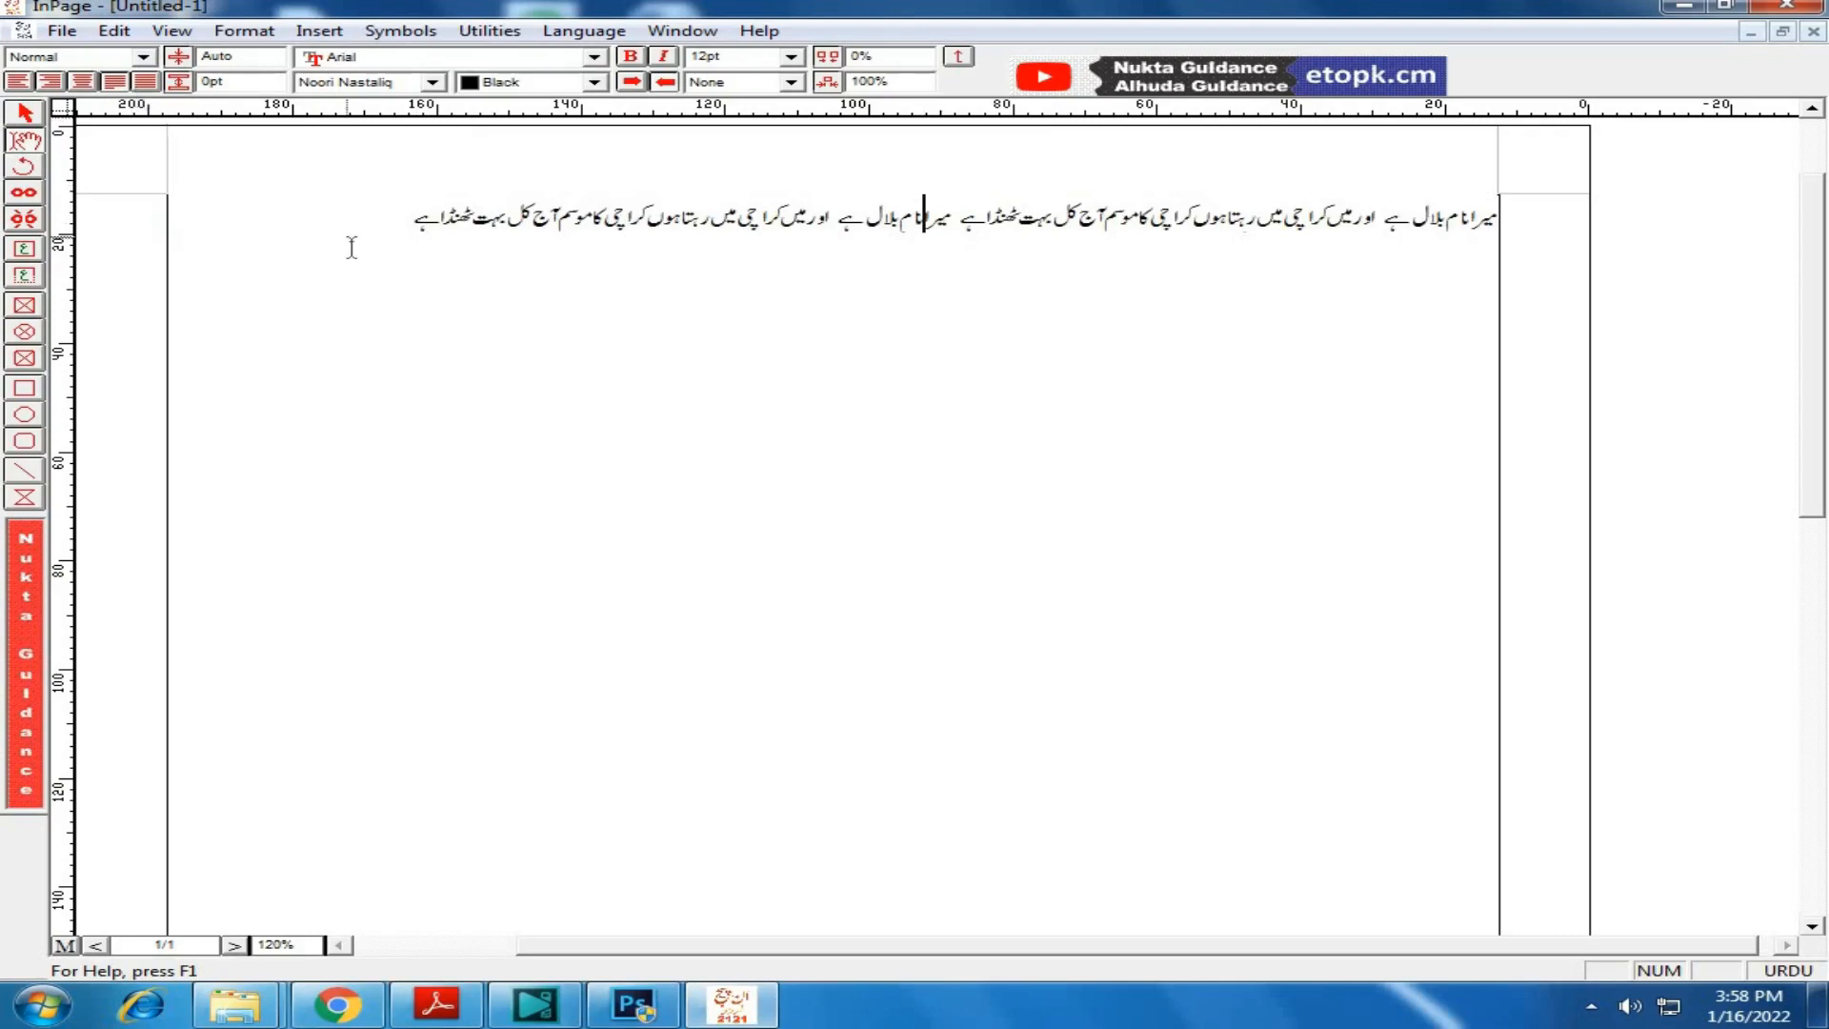
pyautogui.moveTo(411, 229); pyautogui.dragTo(1531, 233)
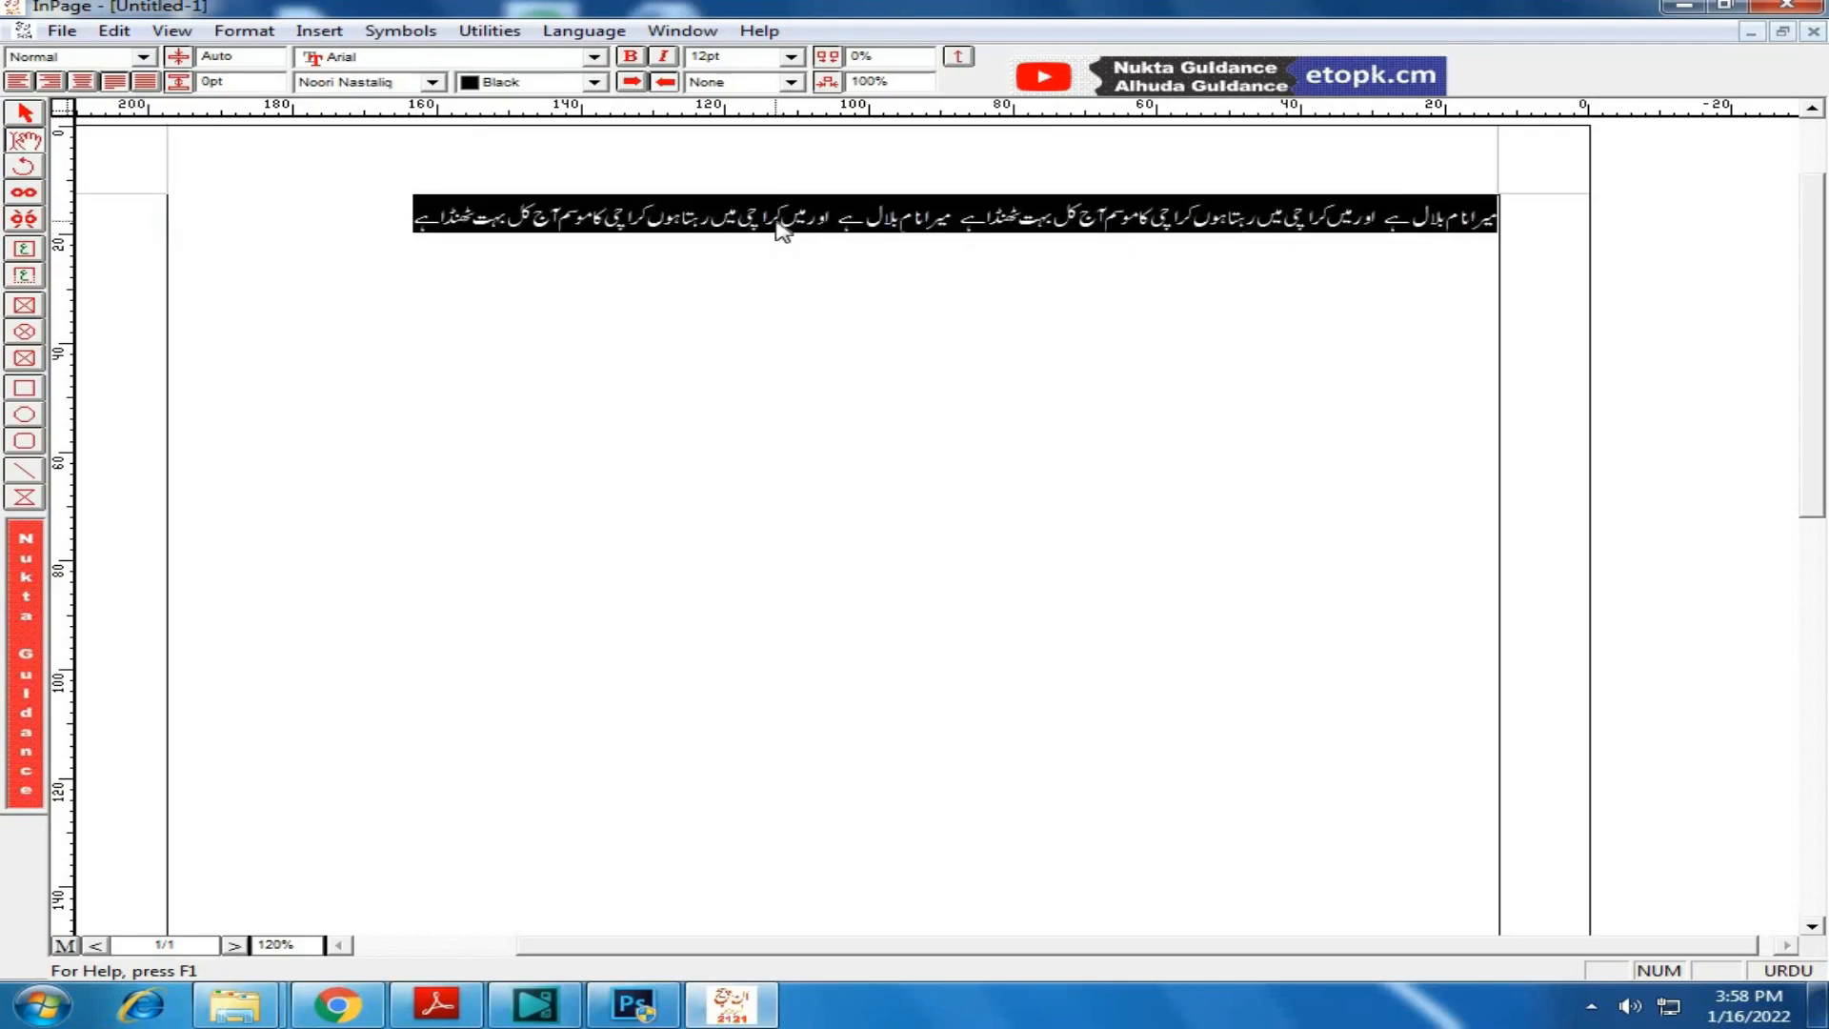
pyautogui.click(774, 84)
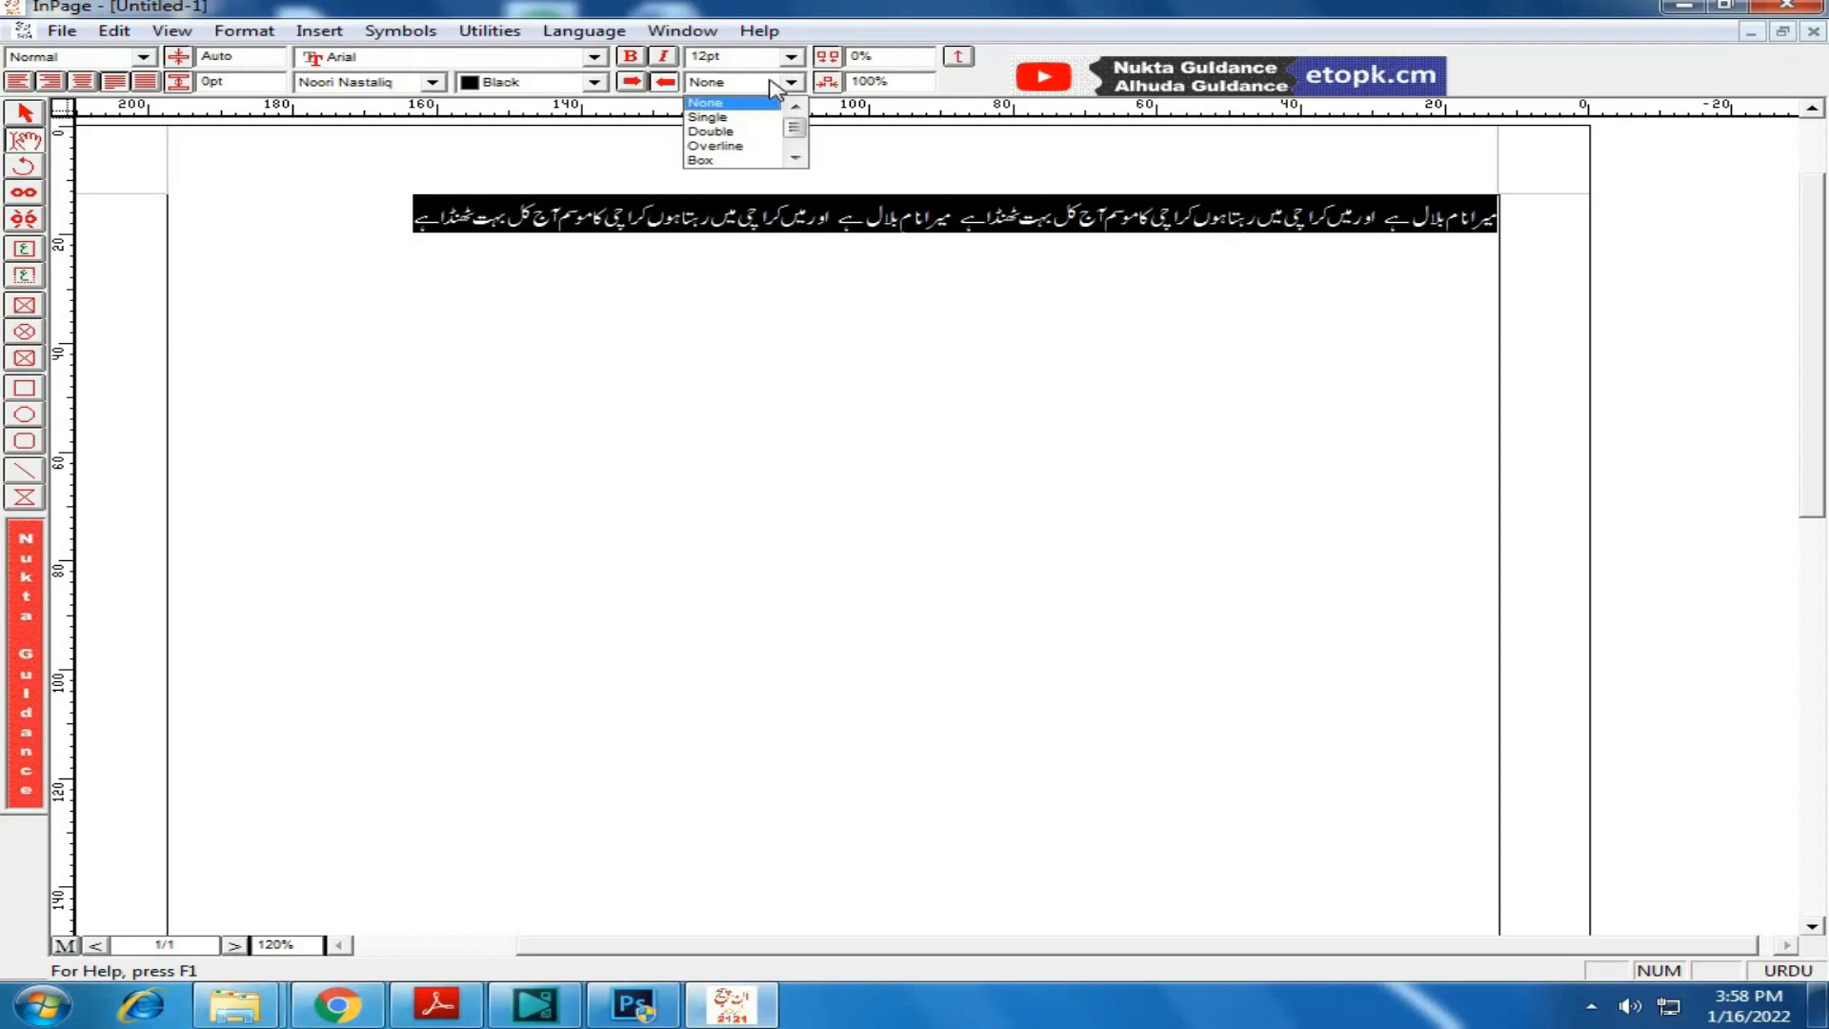
pyautogui.click(763, 78)
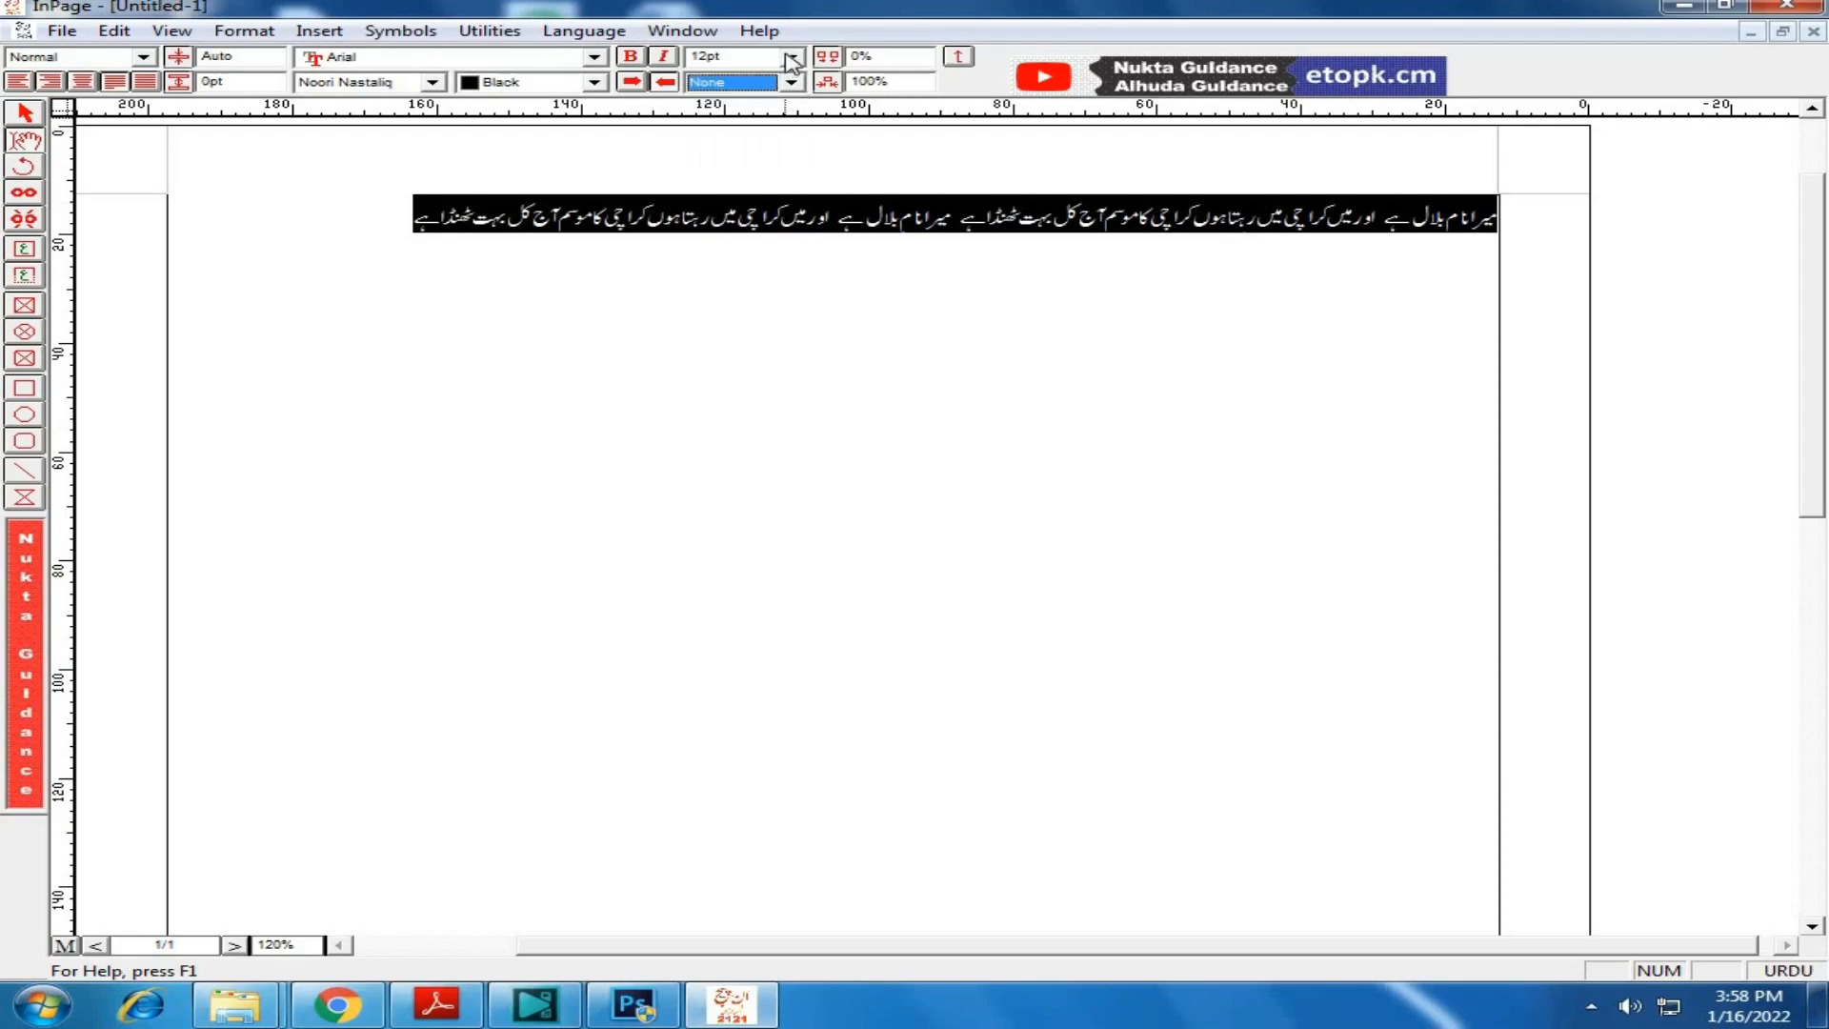
# Step: Enlarge the doubled black Urdu line to 14pt font size
pyautogui.click(799, 57)
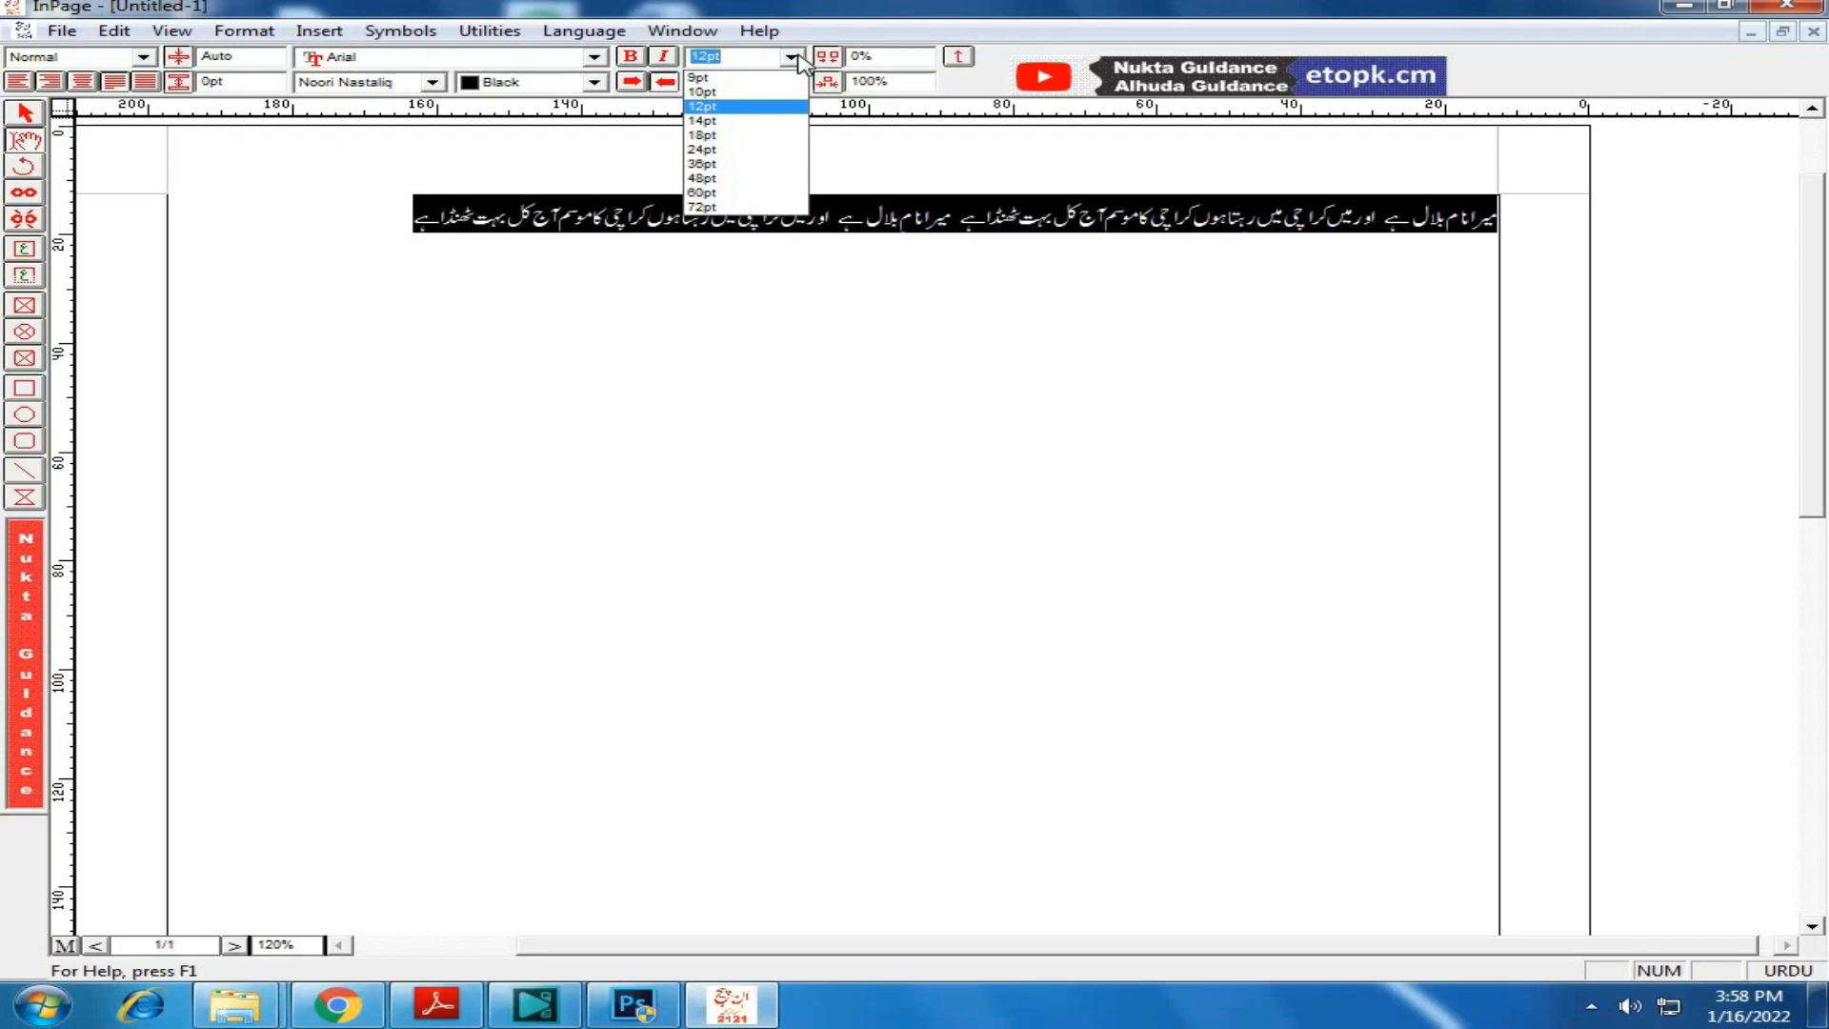
pyautogui.click(738, 124)
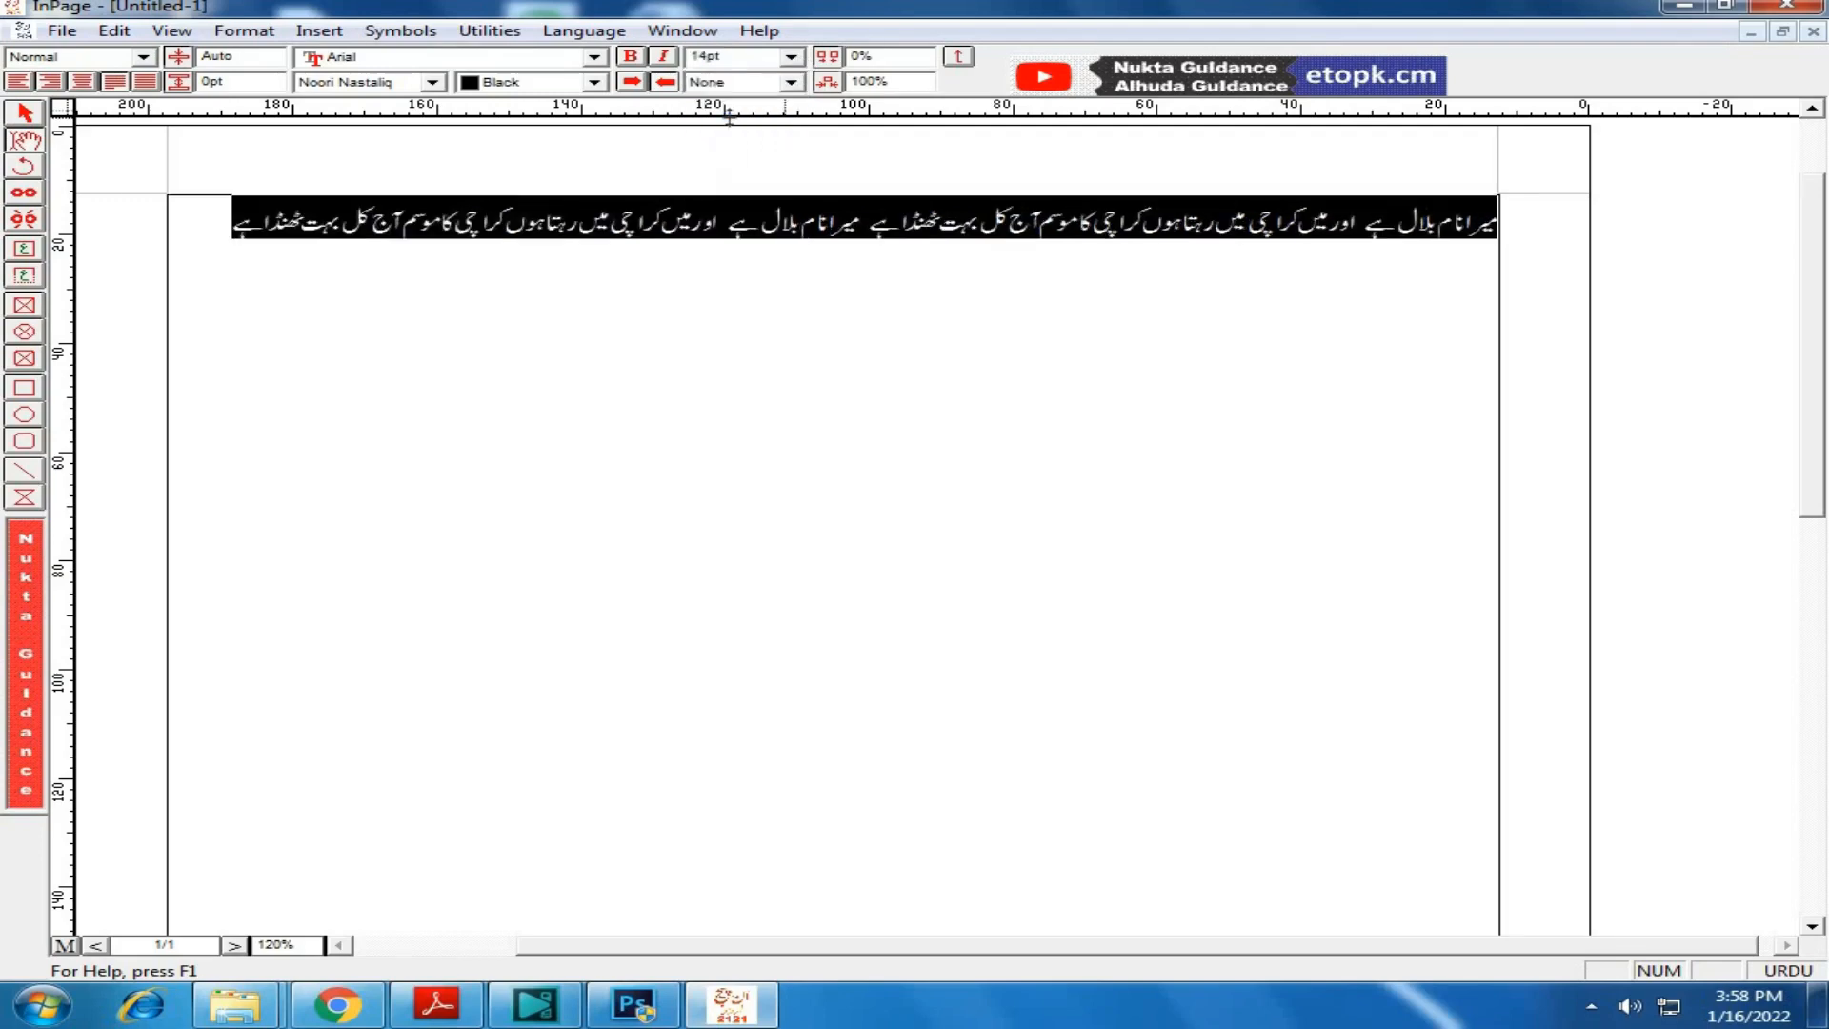
pyautogui.click(702, 255)
pyautogui.moveTo(227, 227); pyautogui.dragTo(1457, 238)
pyautogui.click(381, 229)
pyautogui.moveTo(211, 227); pyautogui.dragTo(1493, 262)
pyautogui.click(792, 59)
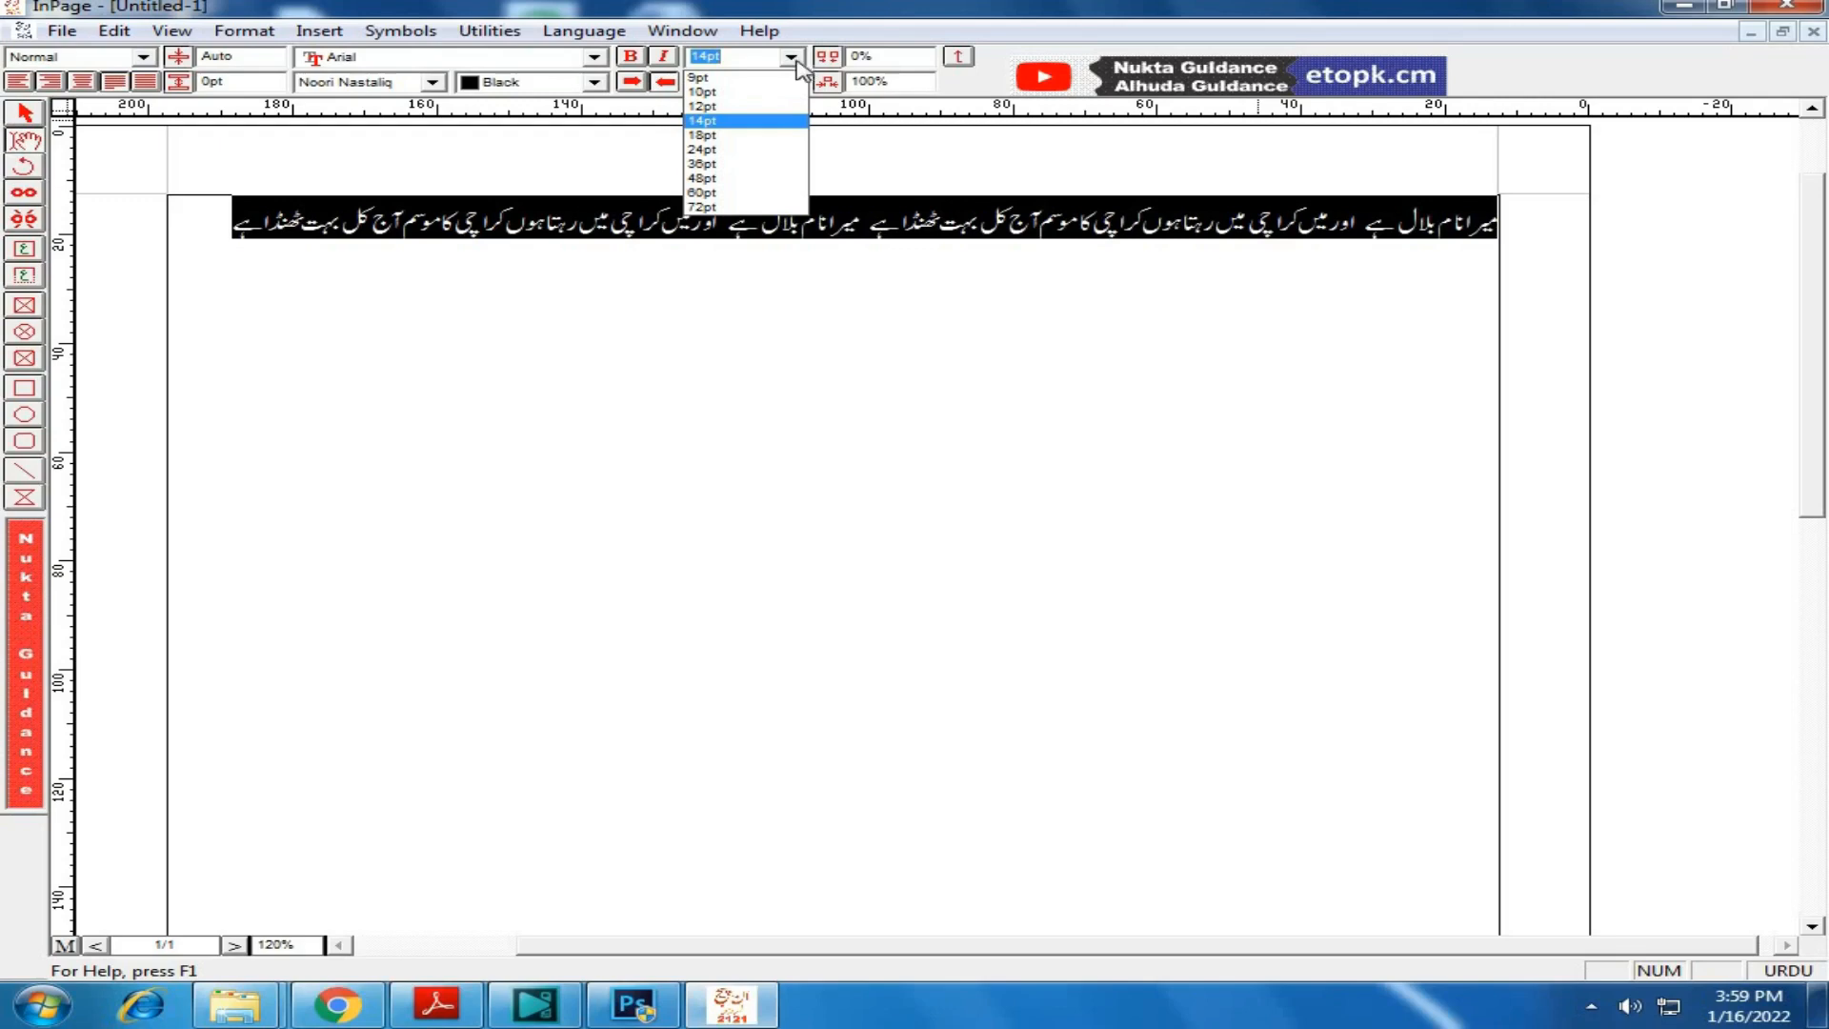
pyautogui.click(739, 118)
pyautogui.click(717, 205)
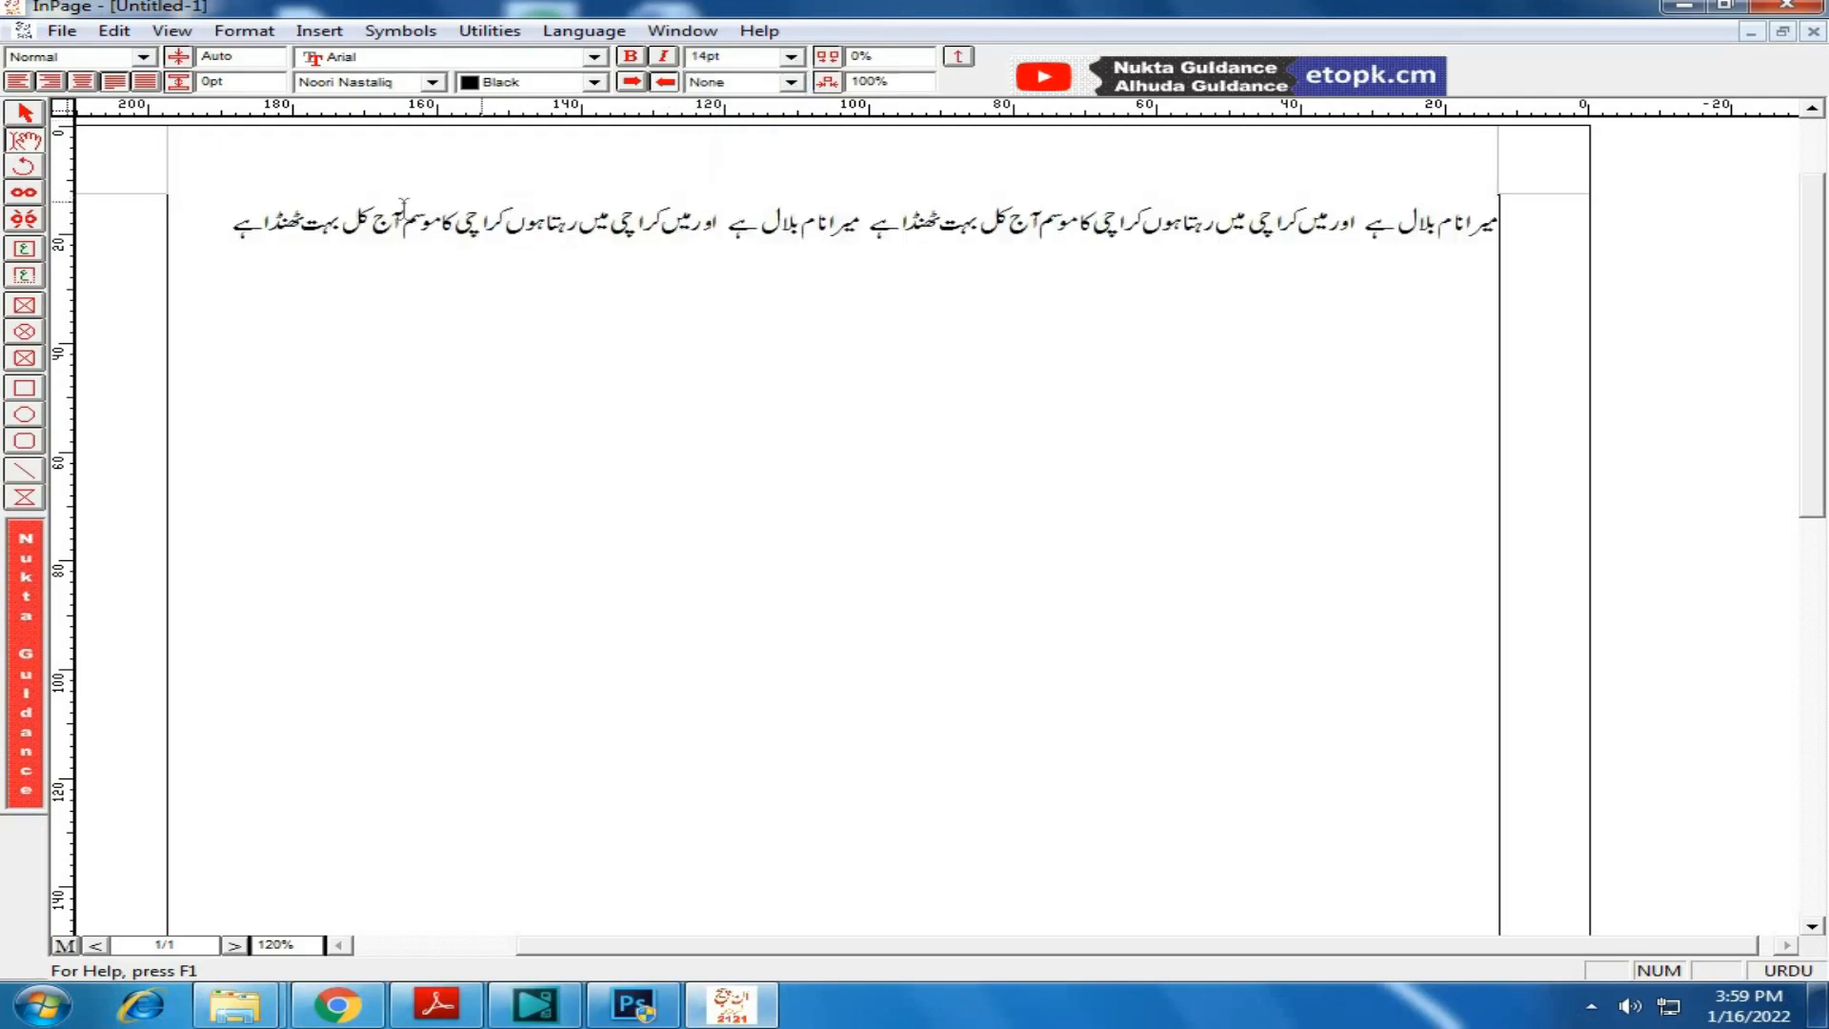
# Step: Replace the Urdu line with a typed English sentence giving the writer's name and that they live in karachi
pyautogui.moveTo(209, 218); pyautogui.dragTo(1507, 256)
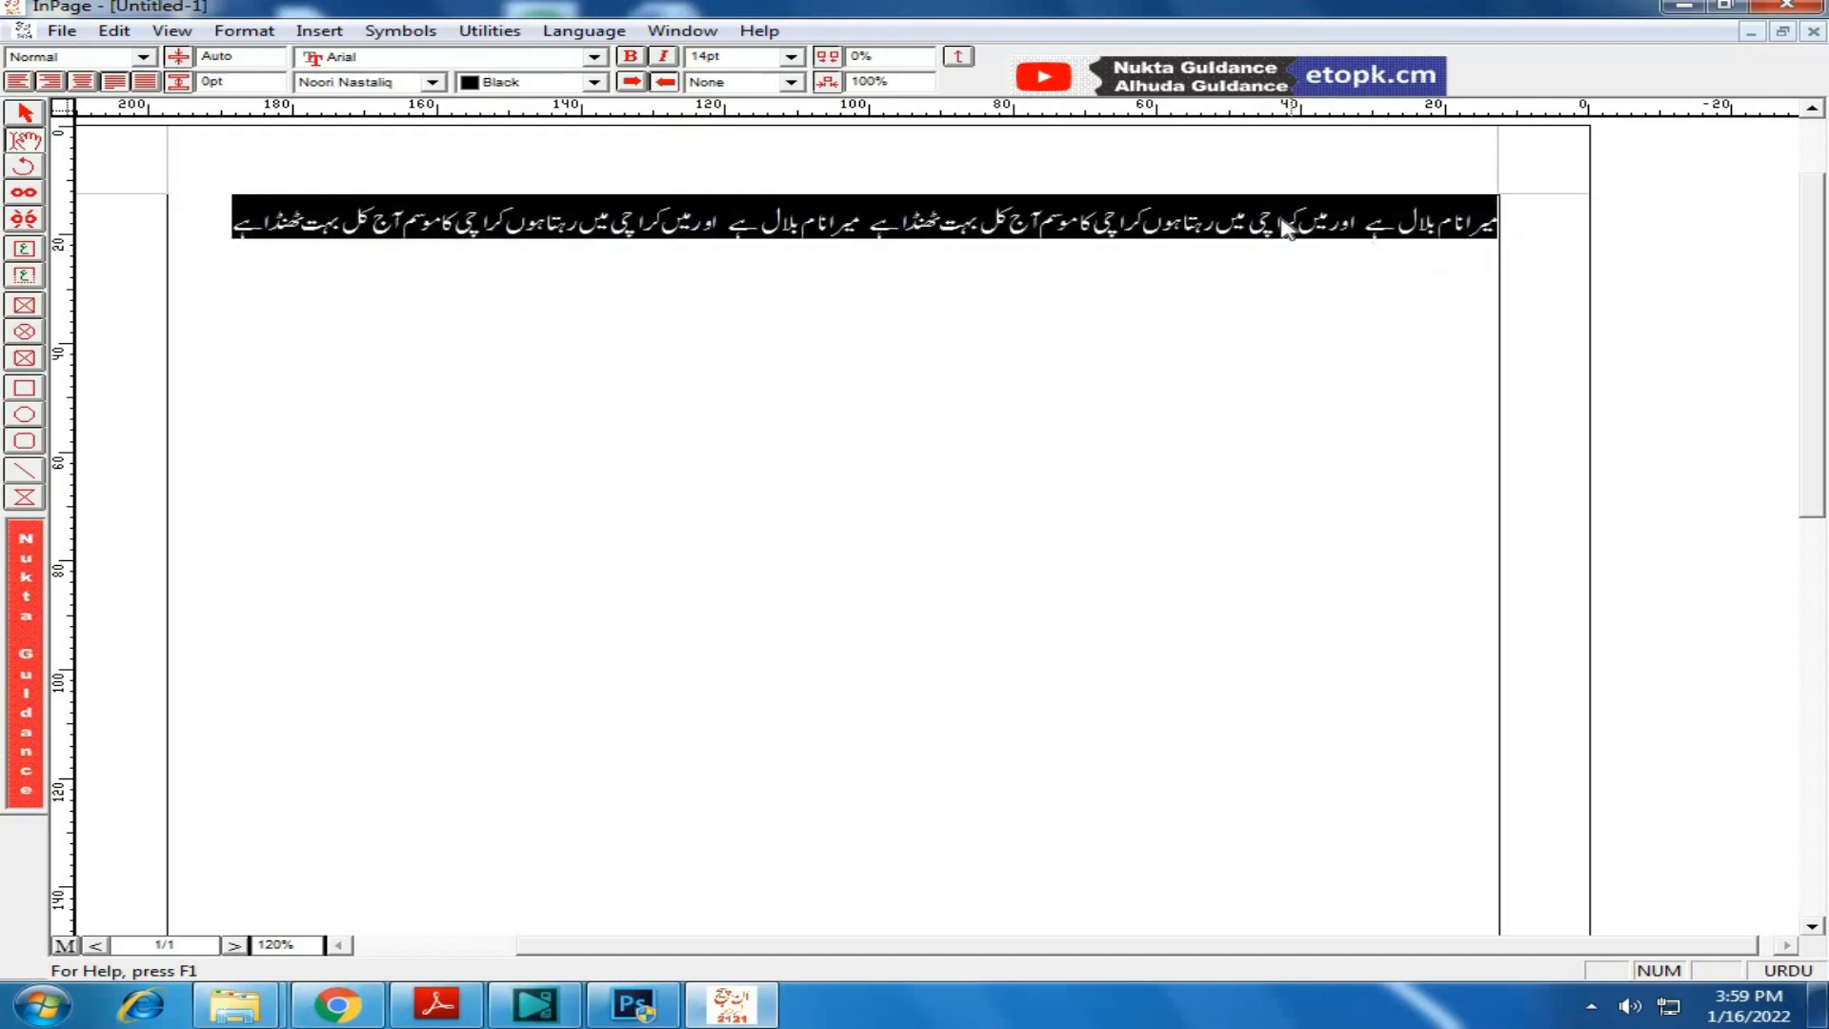
pyautogui.click(1251, 281)
pyautogui.moveTo(229, 217); pyautogui.dragTo(1536, 225)
pyautogui.hotkey('ctrl', 'space')
pyautogui.write('my ')
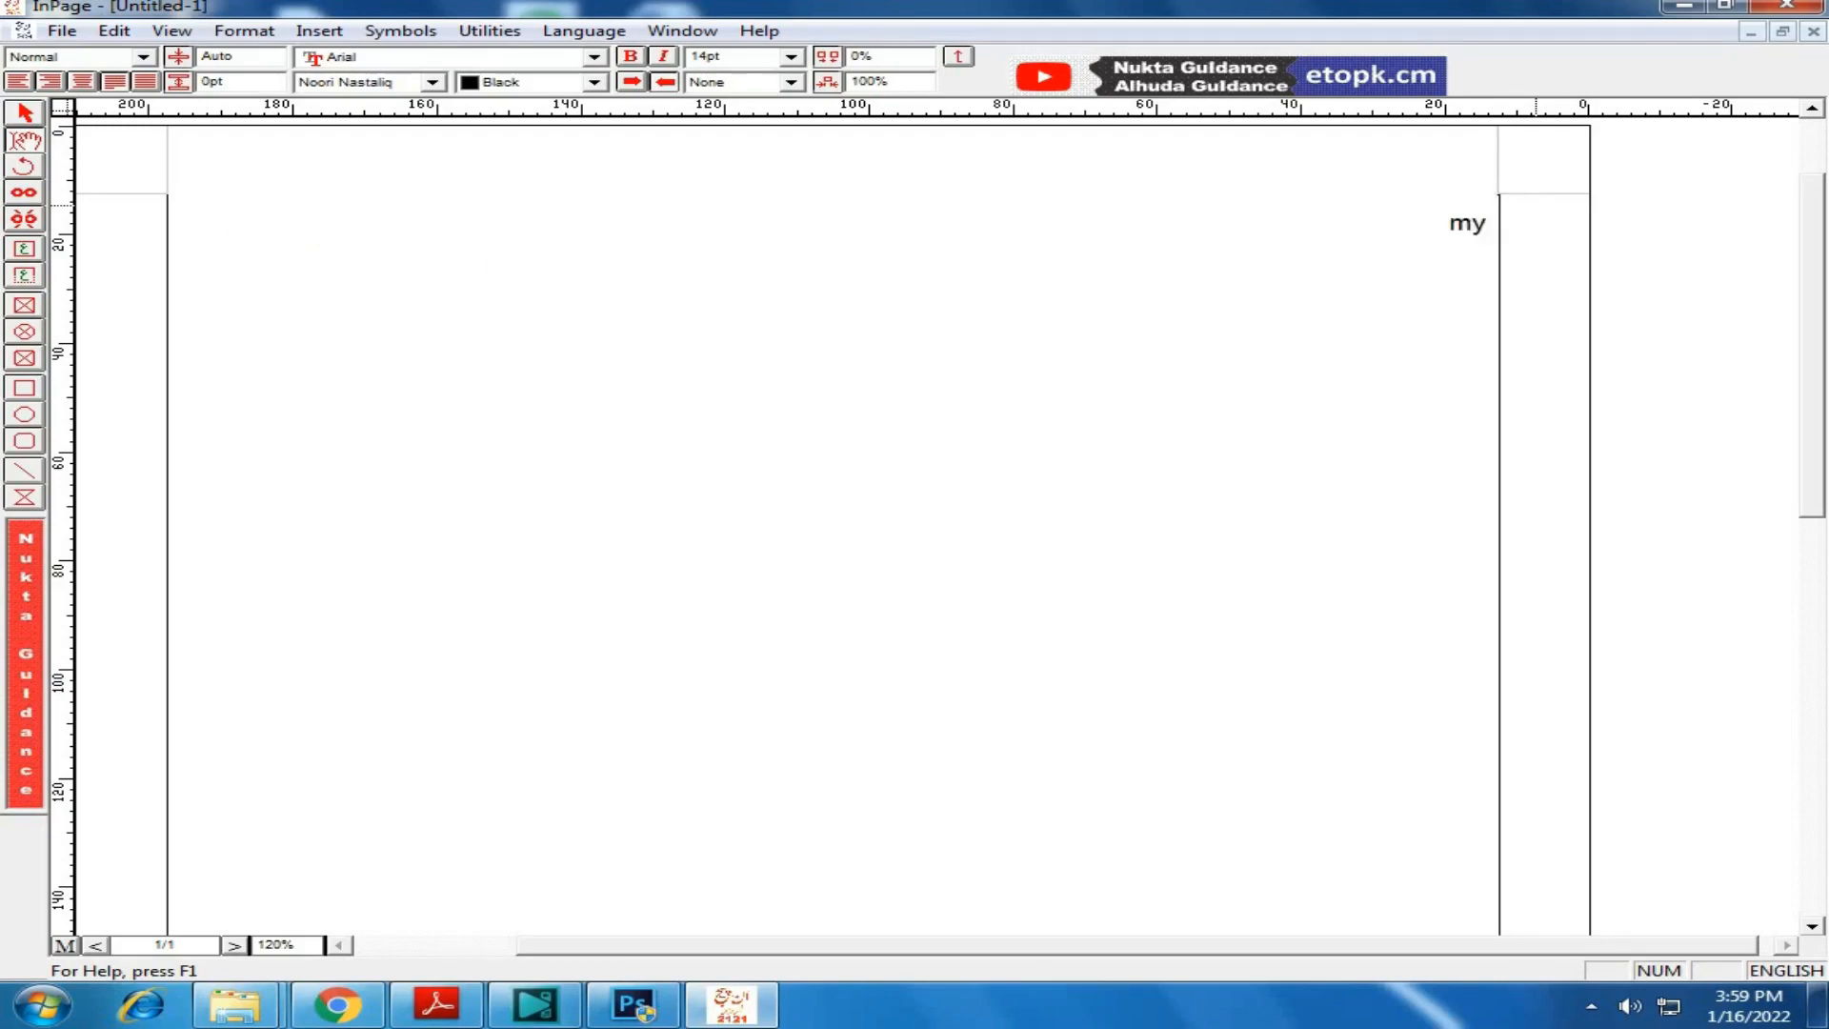
pyautogui.write('name is bi')
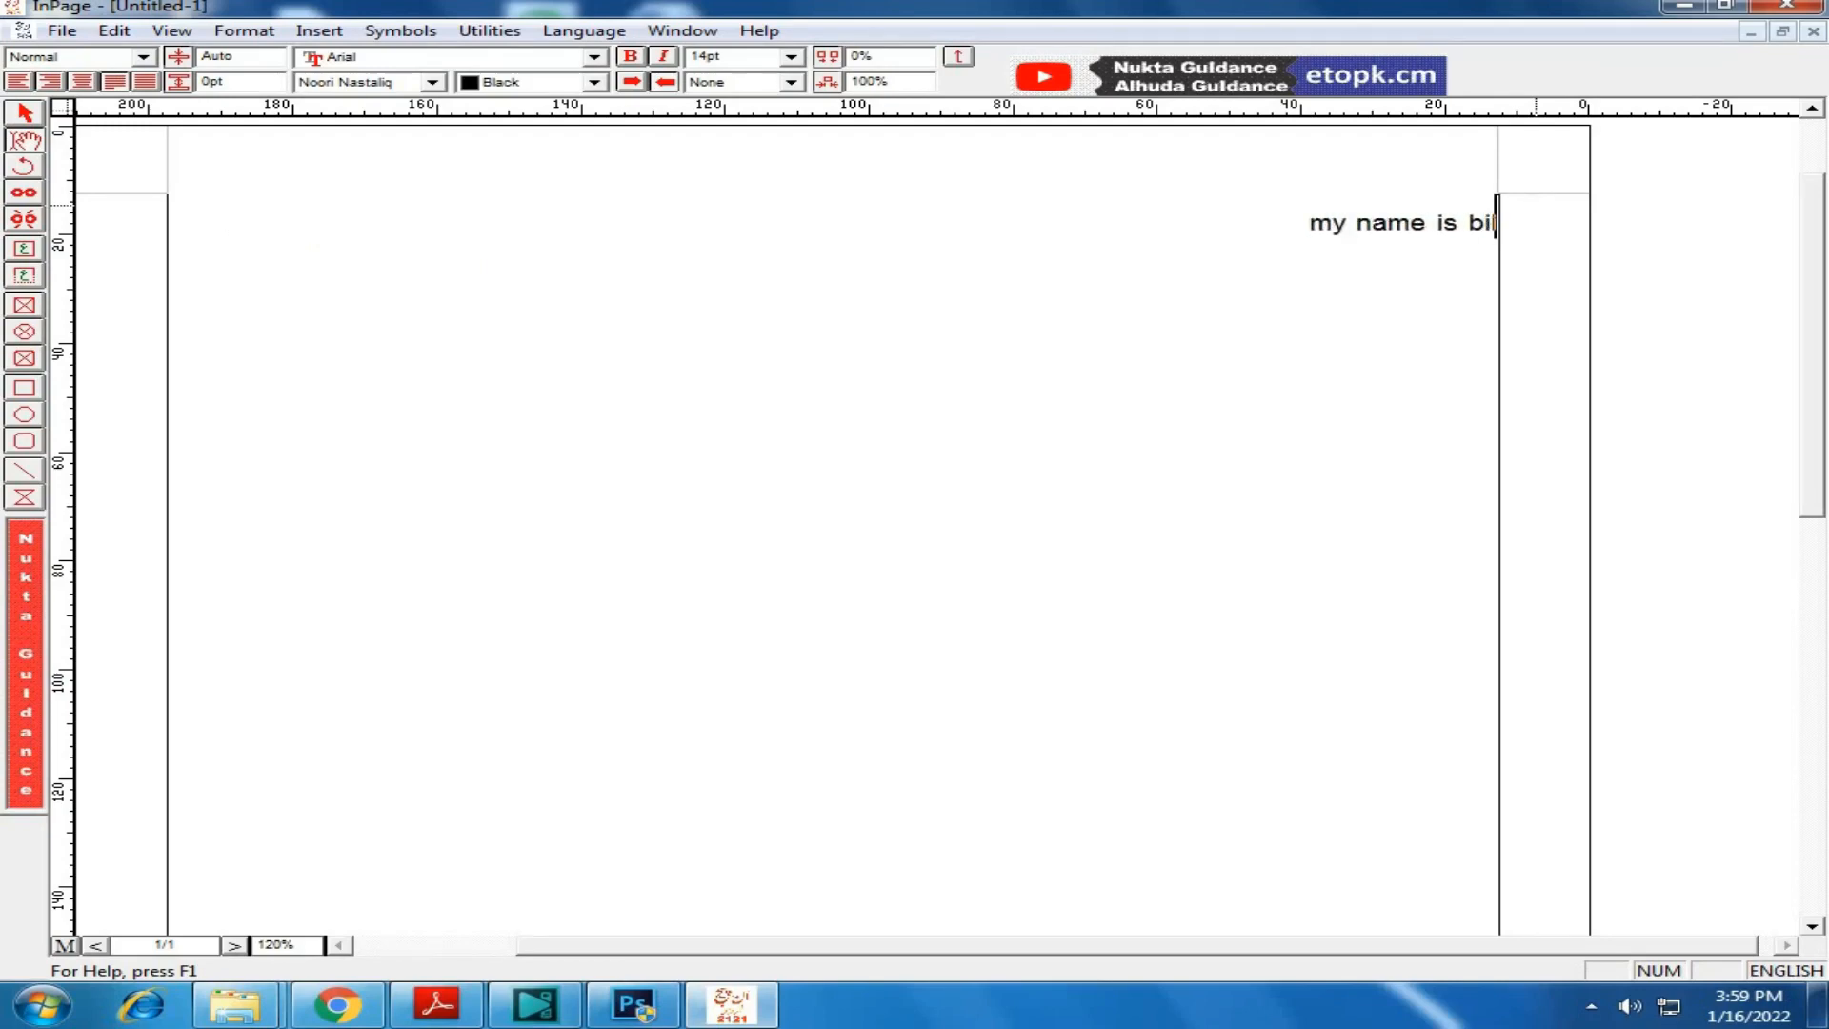
pyautogui.write('lal A')
pyautogui.press('BackSpace')
pyautogui.press('BackSpace')
pyautogui.press('BackSpace')
pyautogui.press('BackSpace')
pyautogui.press('BackSpace')
pyautogui.press('BackSpace')
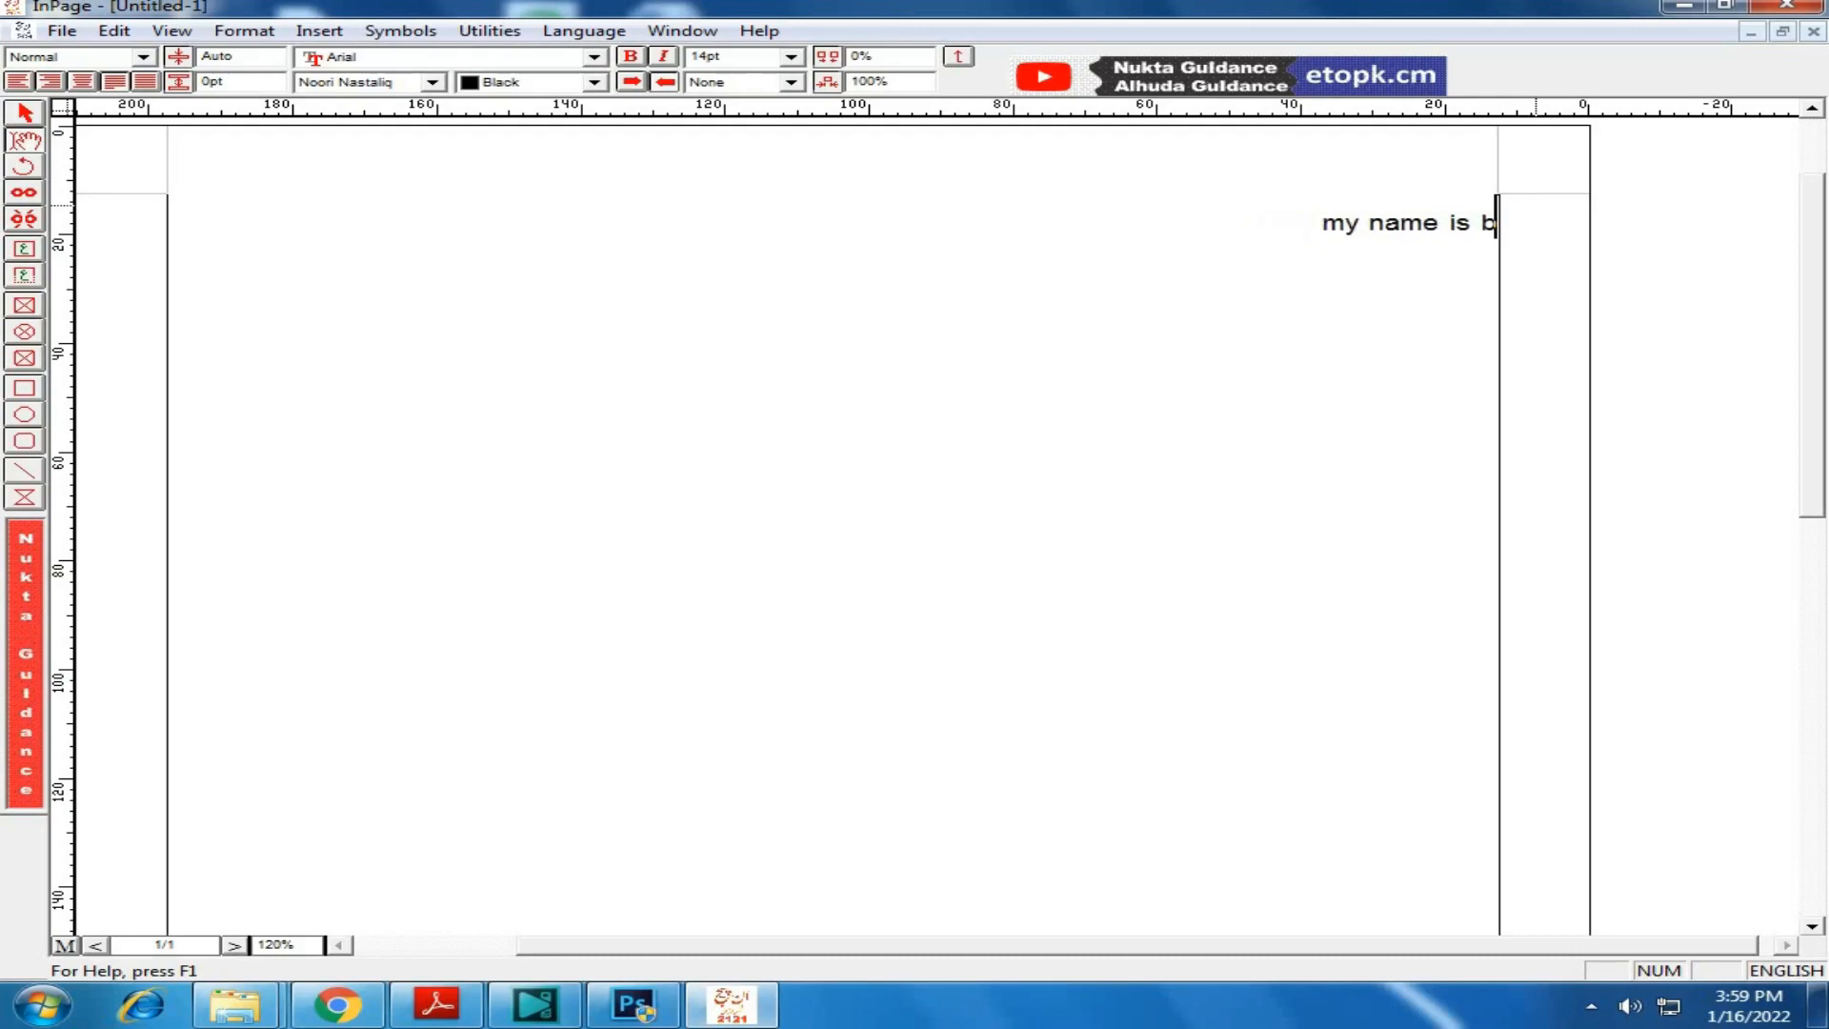
pyautogui.press('BackSpace')
pyautogui.press('BackSpace')
pyautogui.press('BackSpace')
pyautogui.press('BackSpace')
pyautogui.press('BackSpace')
pyautogui.press('BackSpace')
pyautogui.press('BackSpace')
pyautogui.press('BackSpace')
pyautogui.press('BackSpace')
pyautogui.press('BackSpace')
pyautogui.press('BackSpace')
pyautogui.press('BackSpace')
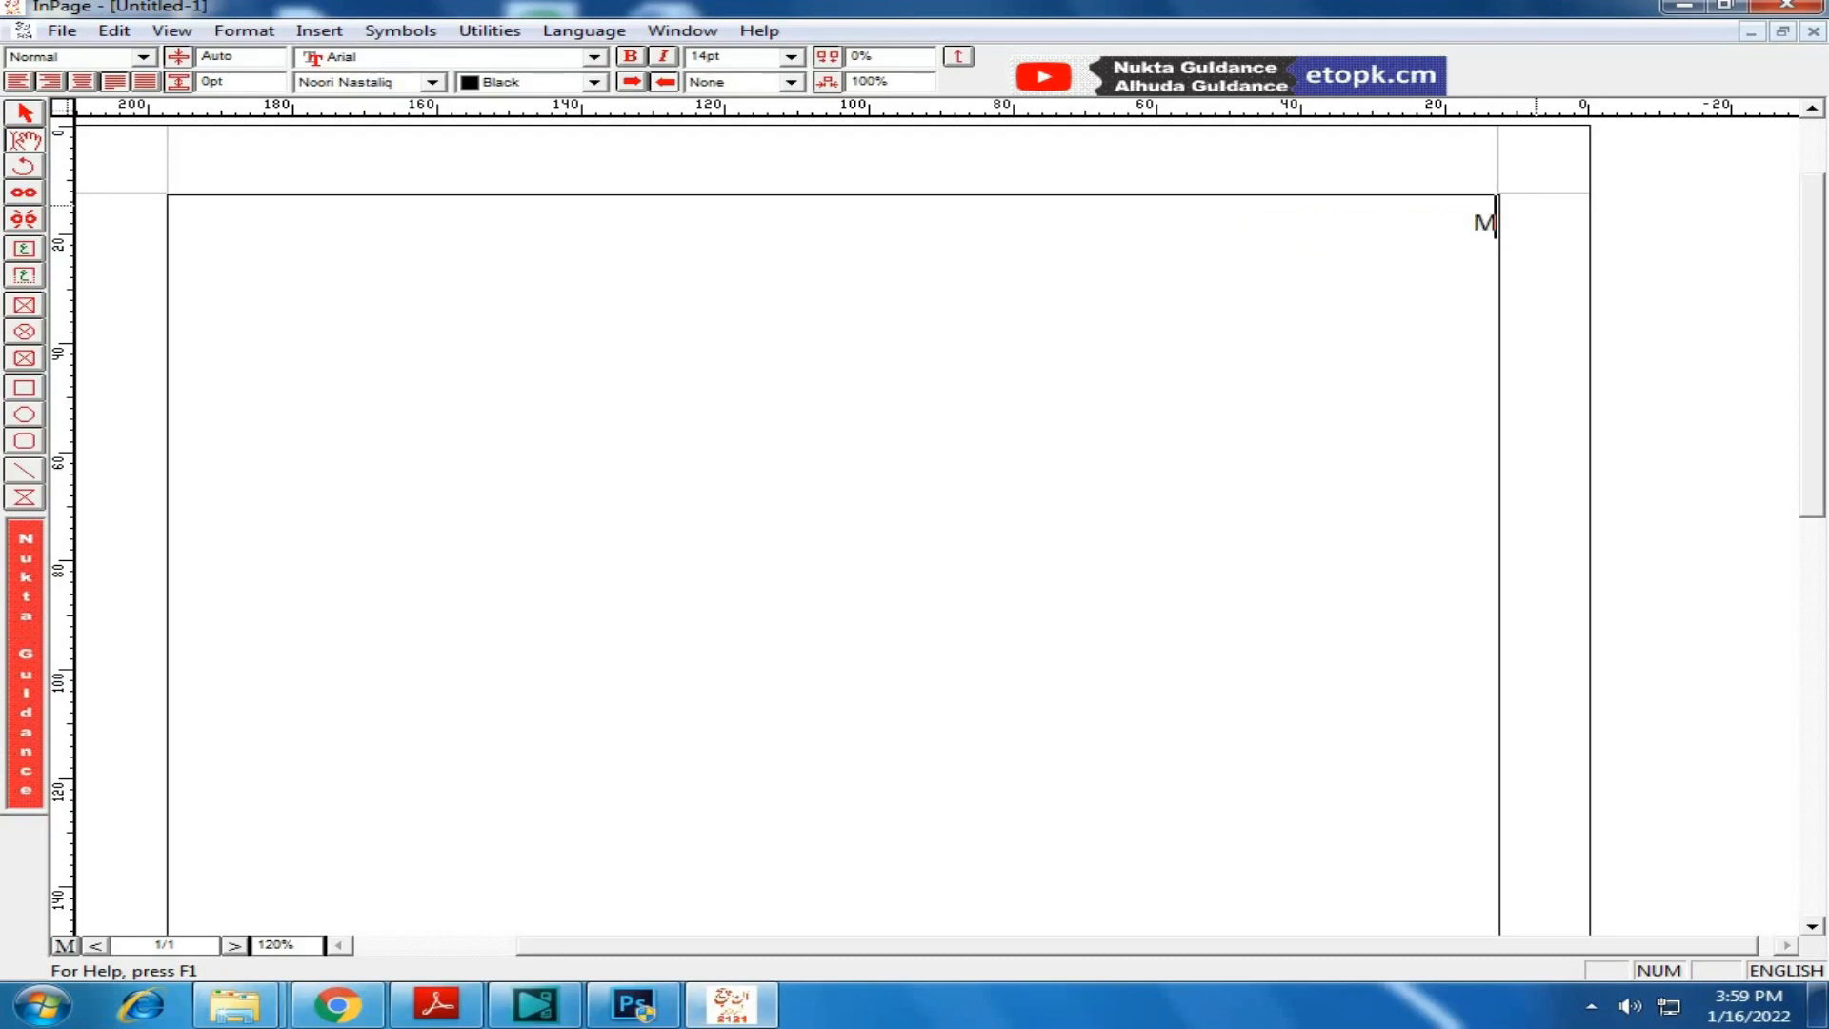
pyautogui.write('My name ')
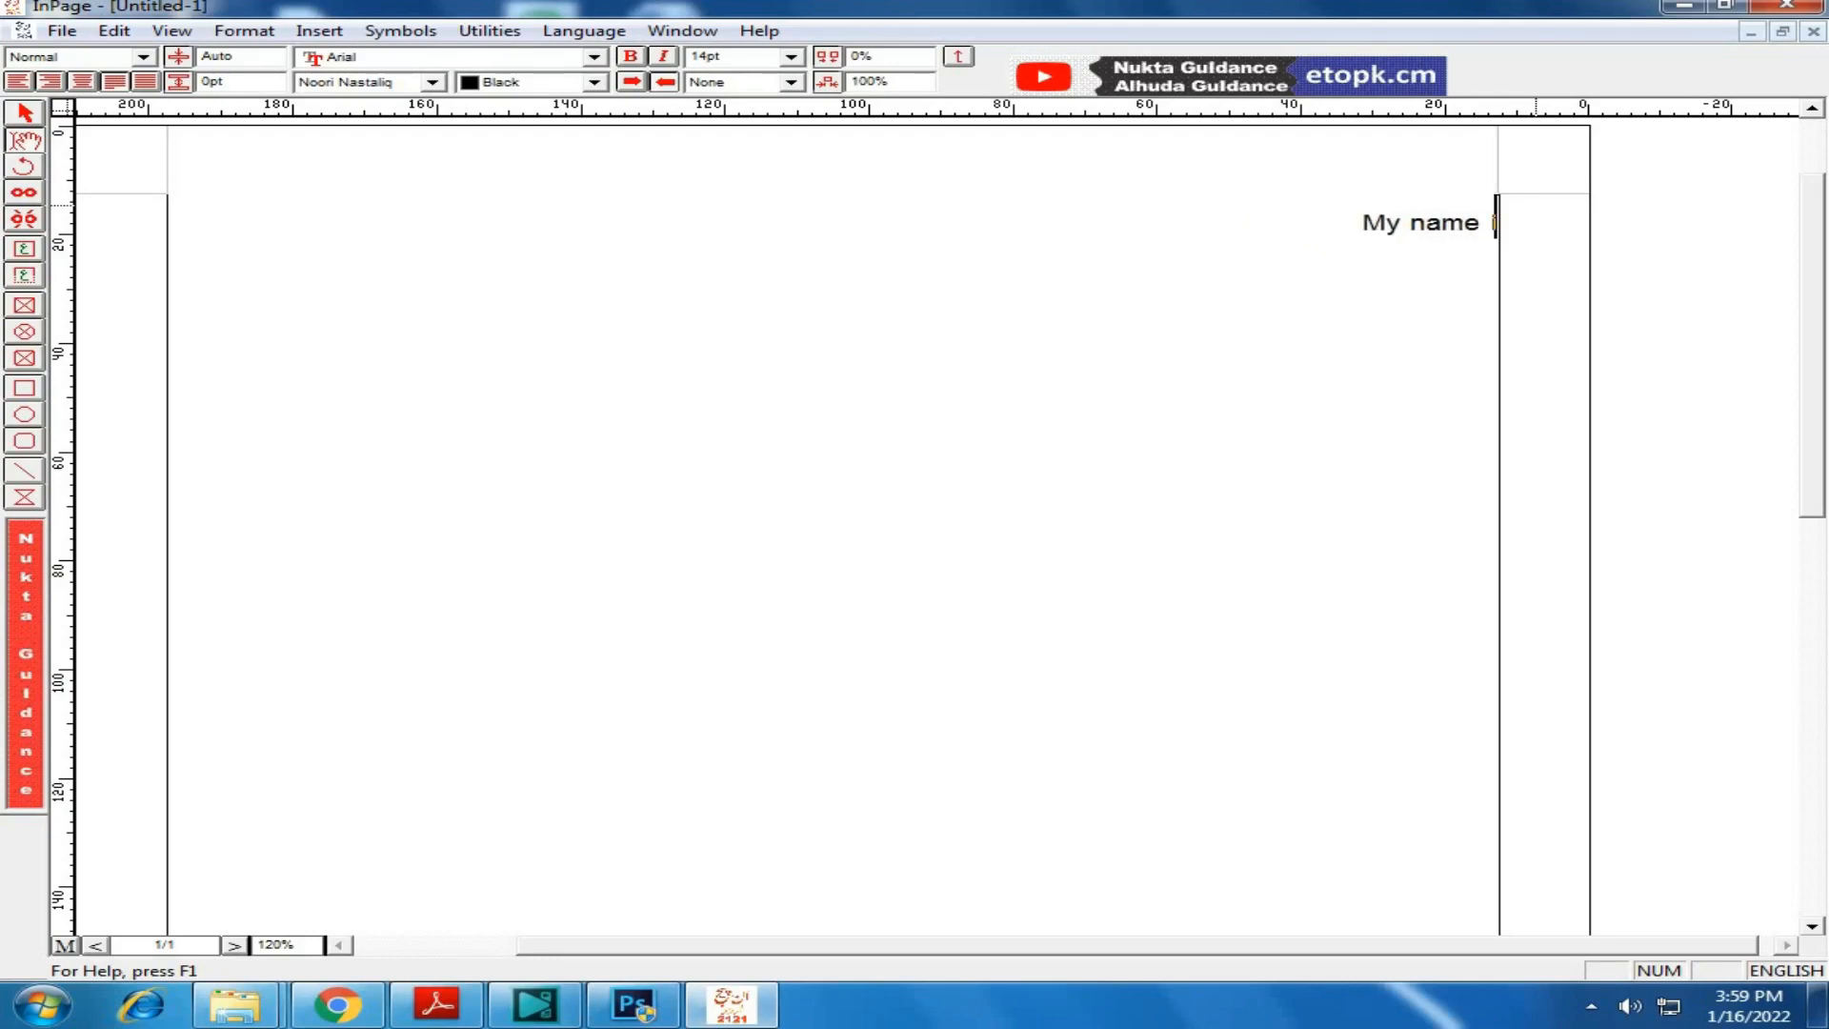
pyautogui.write('is Bilal Ah')
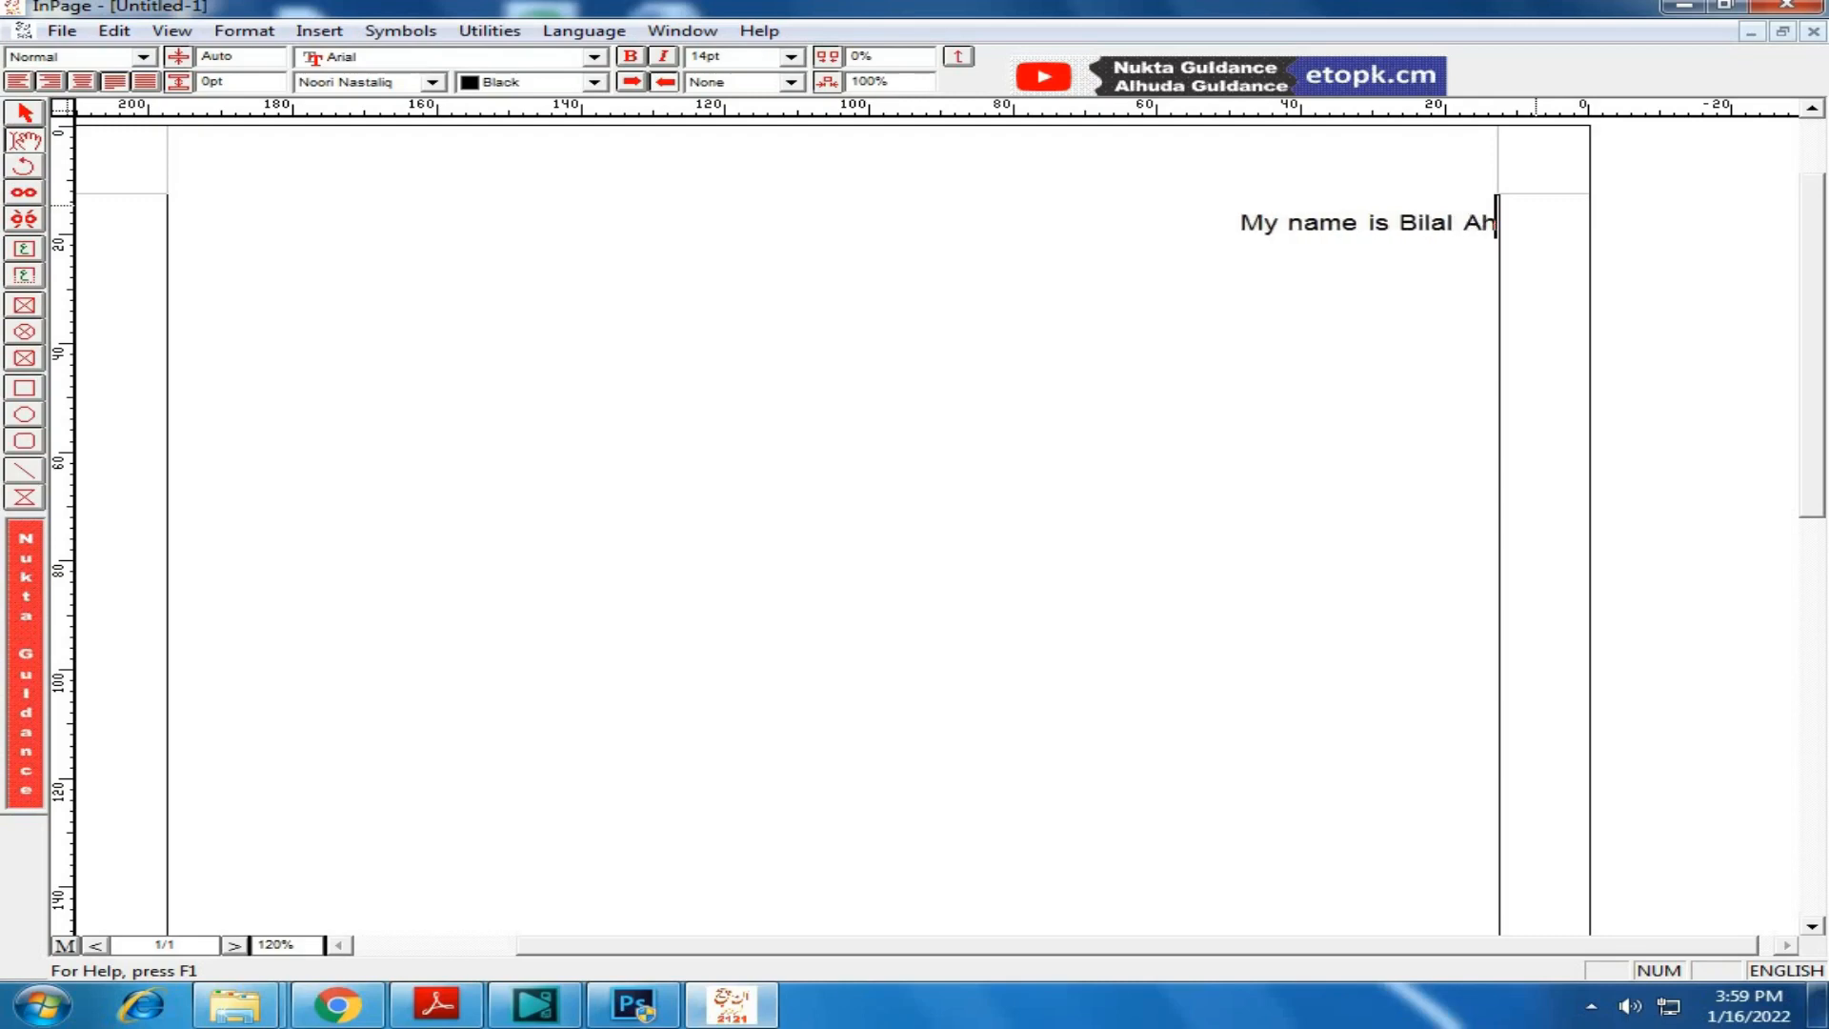
pyautogui.write('med and li')
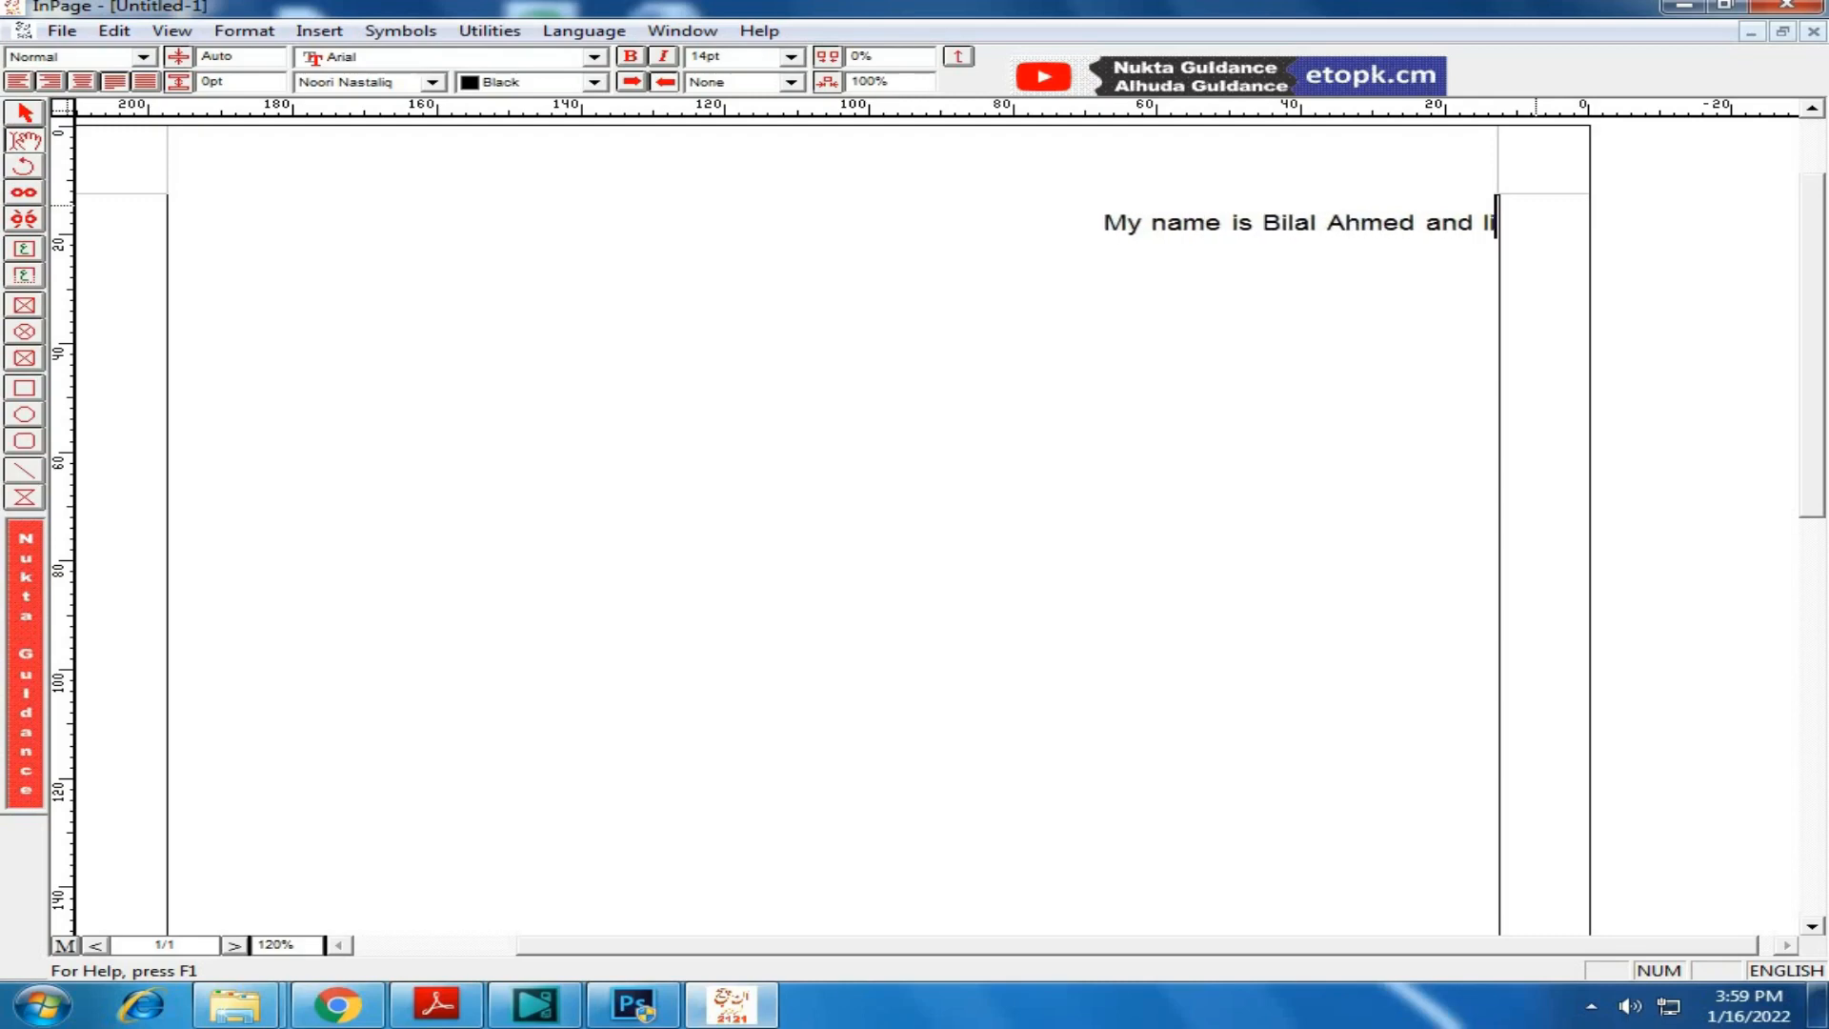
pyautogui.write('ve i')
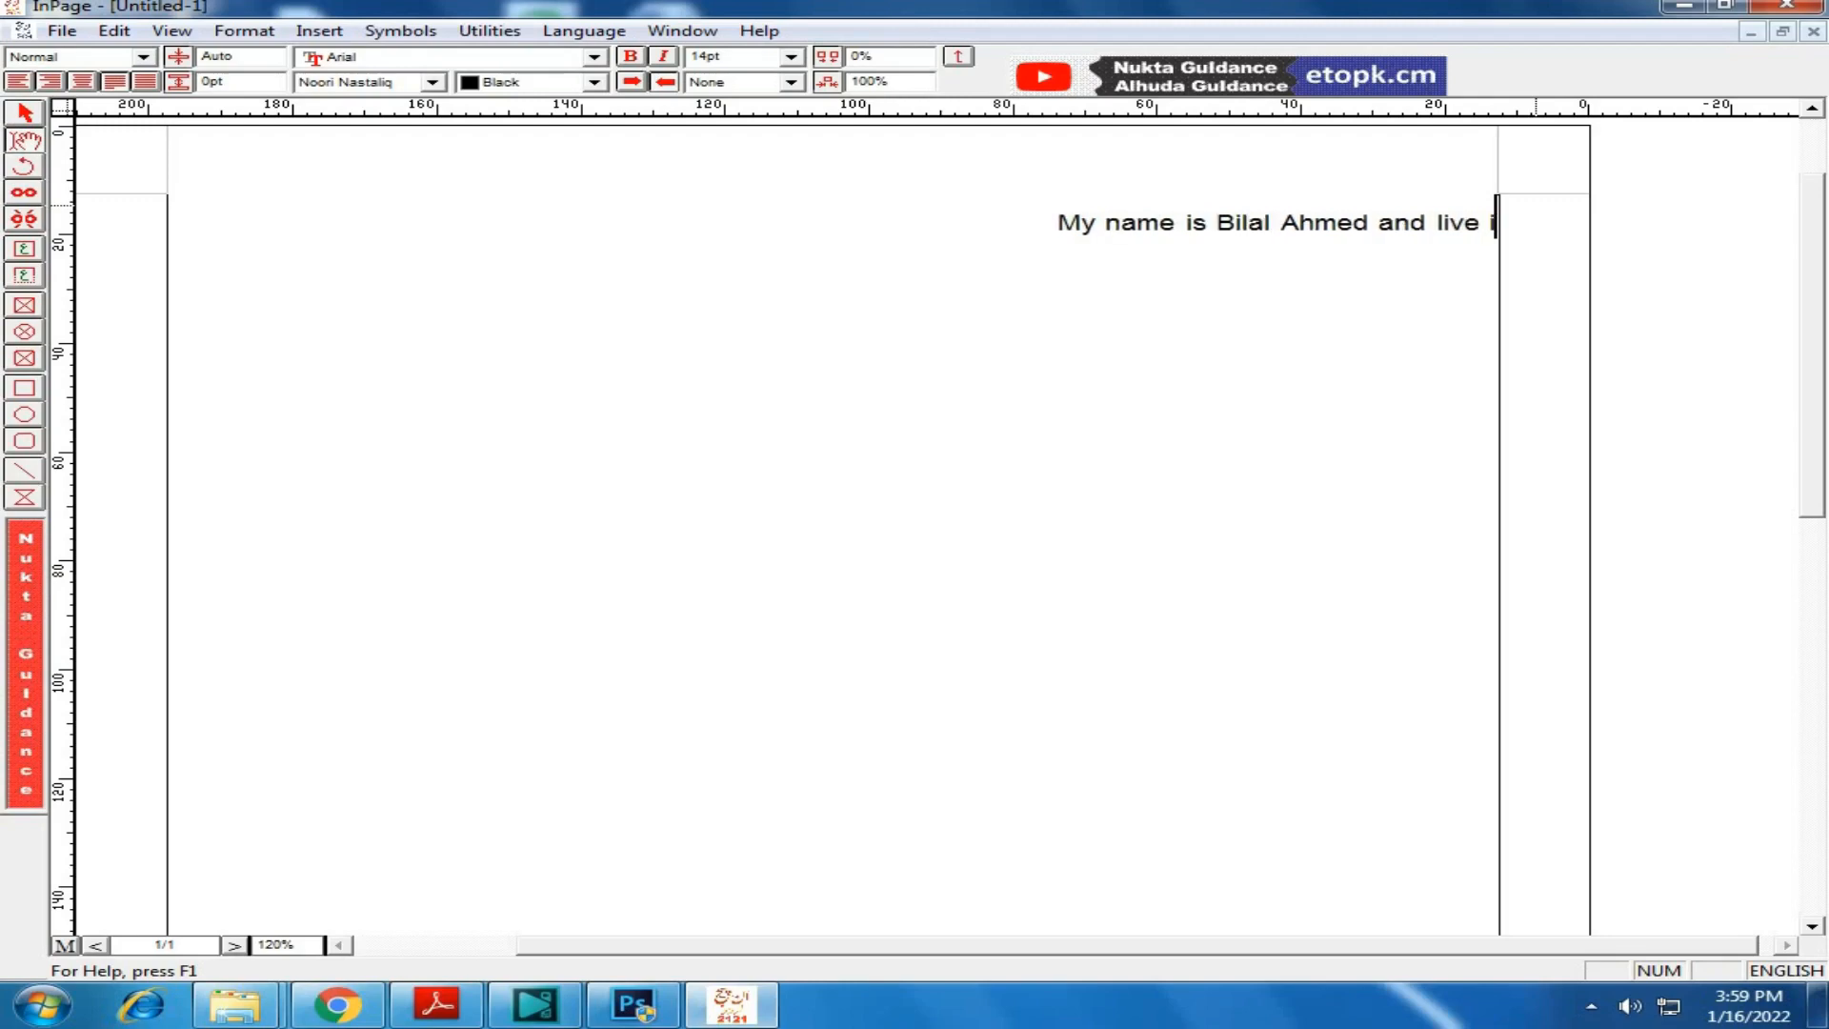
pyautogui.write('n karachi')
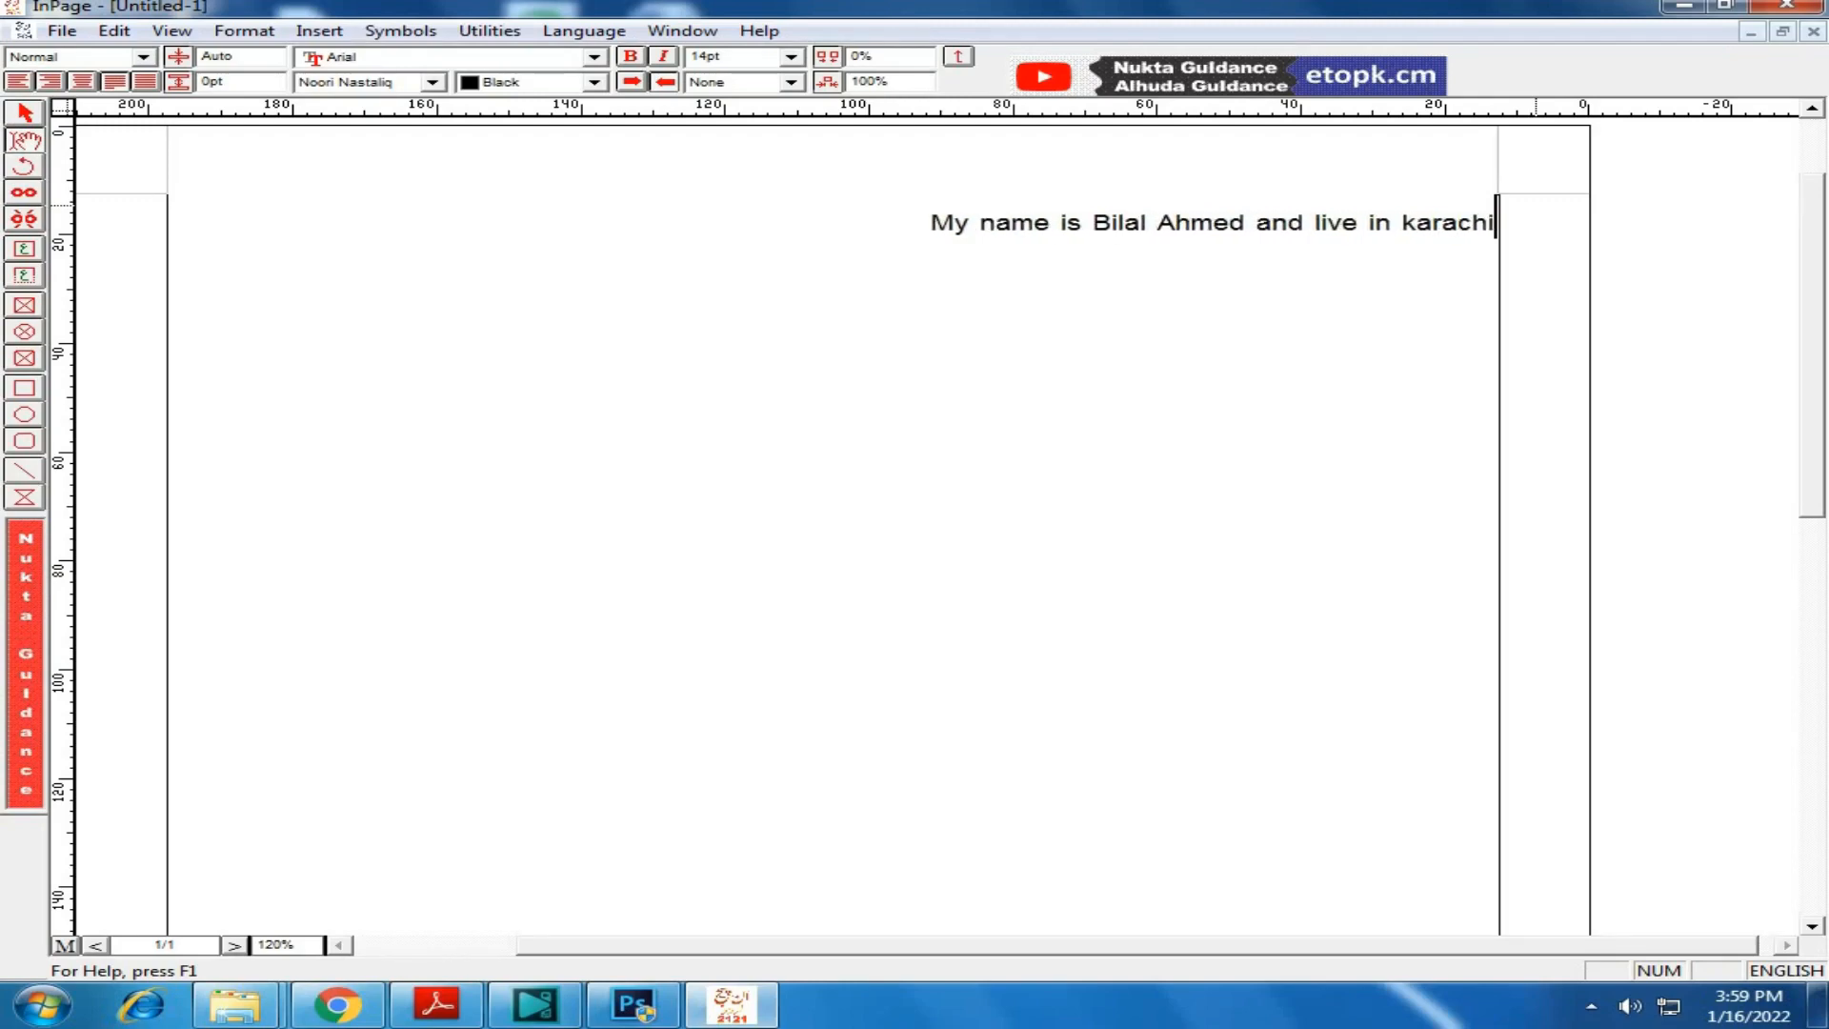
pyautogui.moveTo(851, 241); pyautogui.dragTo(936, 246)
# Step: Try Arial CE and Arial Rounded MT Bold on the English sentence, then settle on HelvLight
pyautogui.click(1076, 292)
pyautogui.click(594, 56)
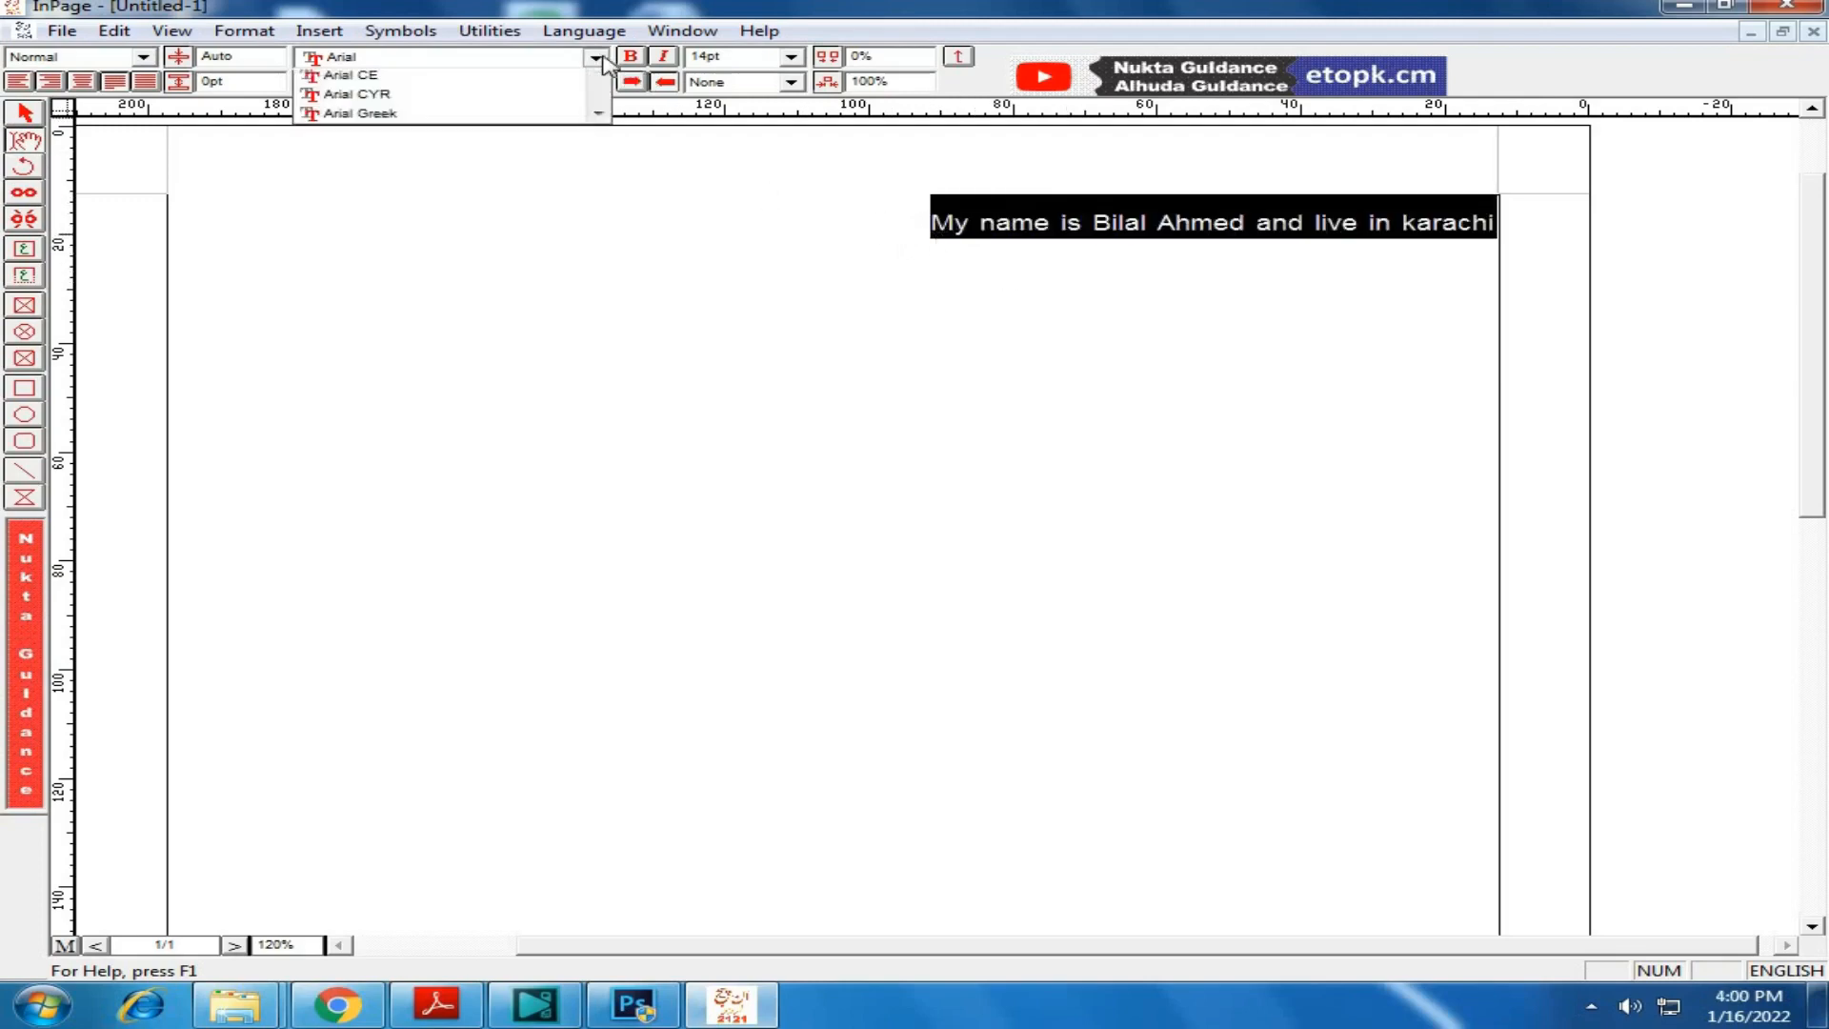
pyautogui.click(514, 126)
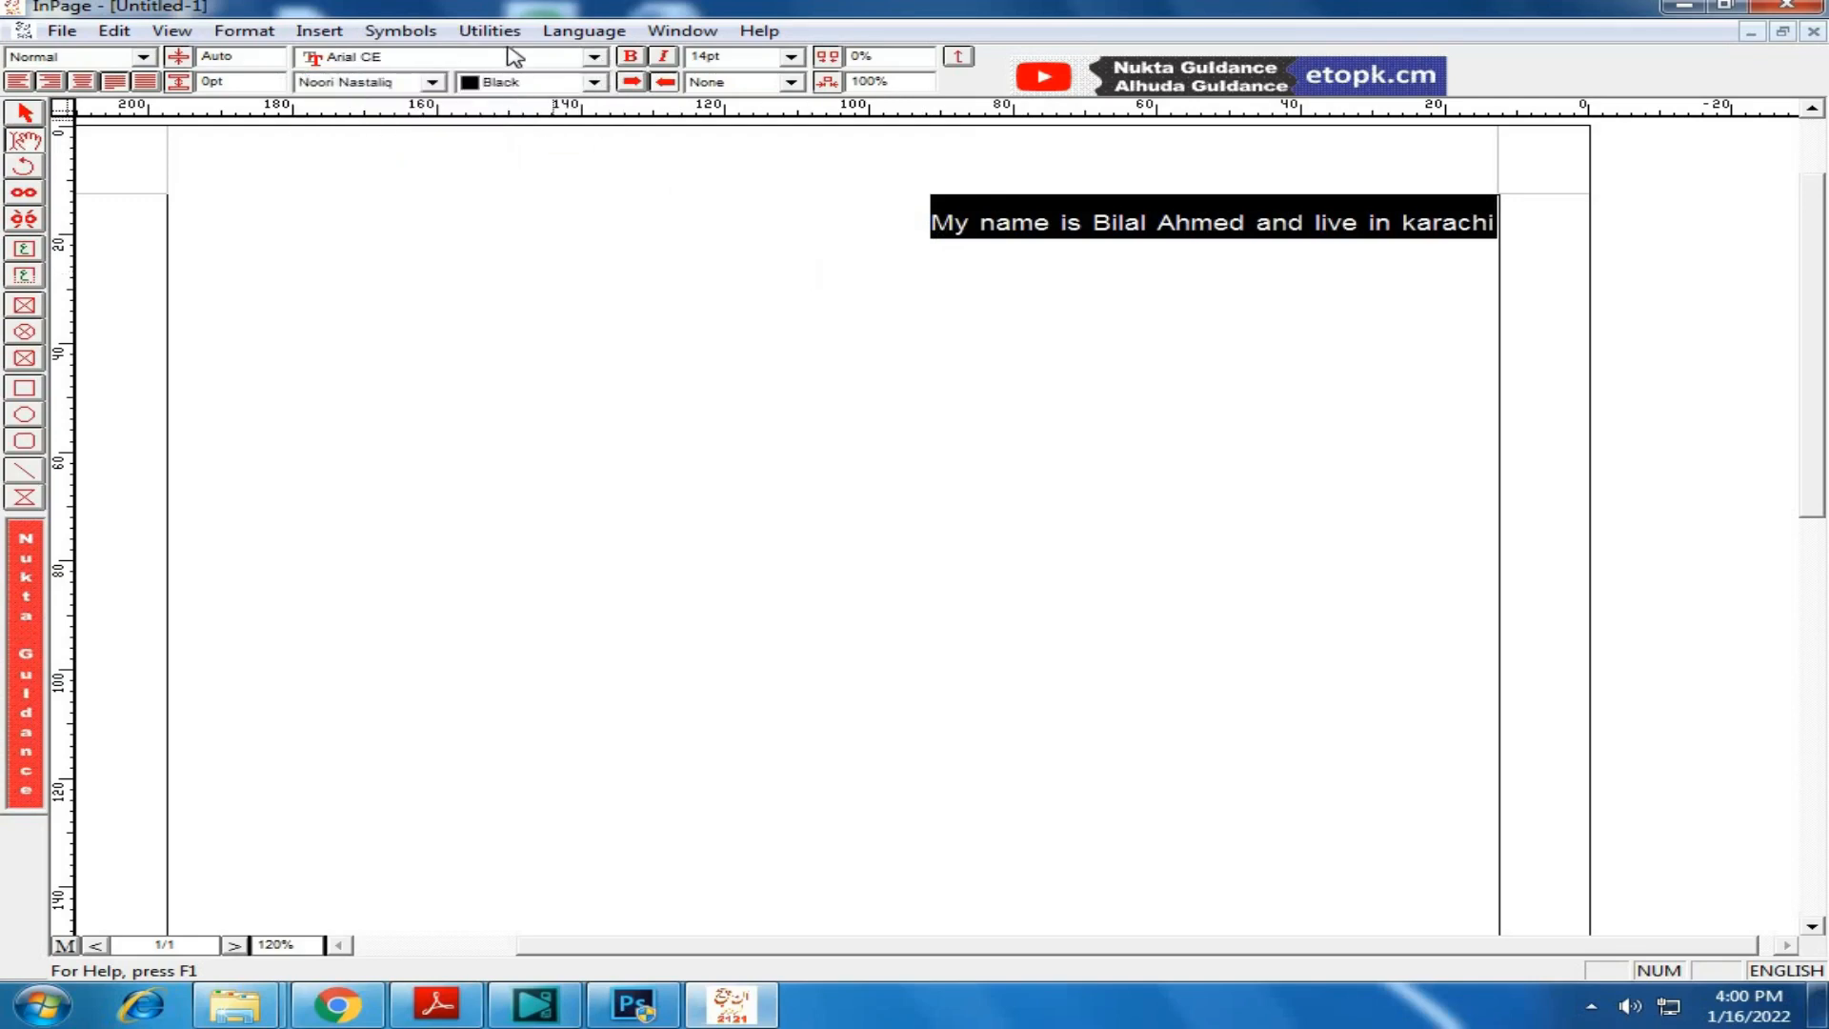
pyautogui.click(974, 234)
pyautogui.moveTo(920, 221)
pyautogui.mouseDown()
pyautogui.moveTo(1052, 212)
pyautogui.moveTo(939, 220)
pyautogui.mouseUp()
pyautogui.click(572, 57)
pyautogui.click(492, 164)
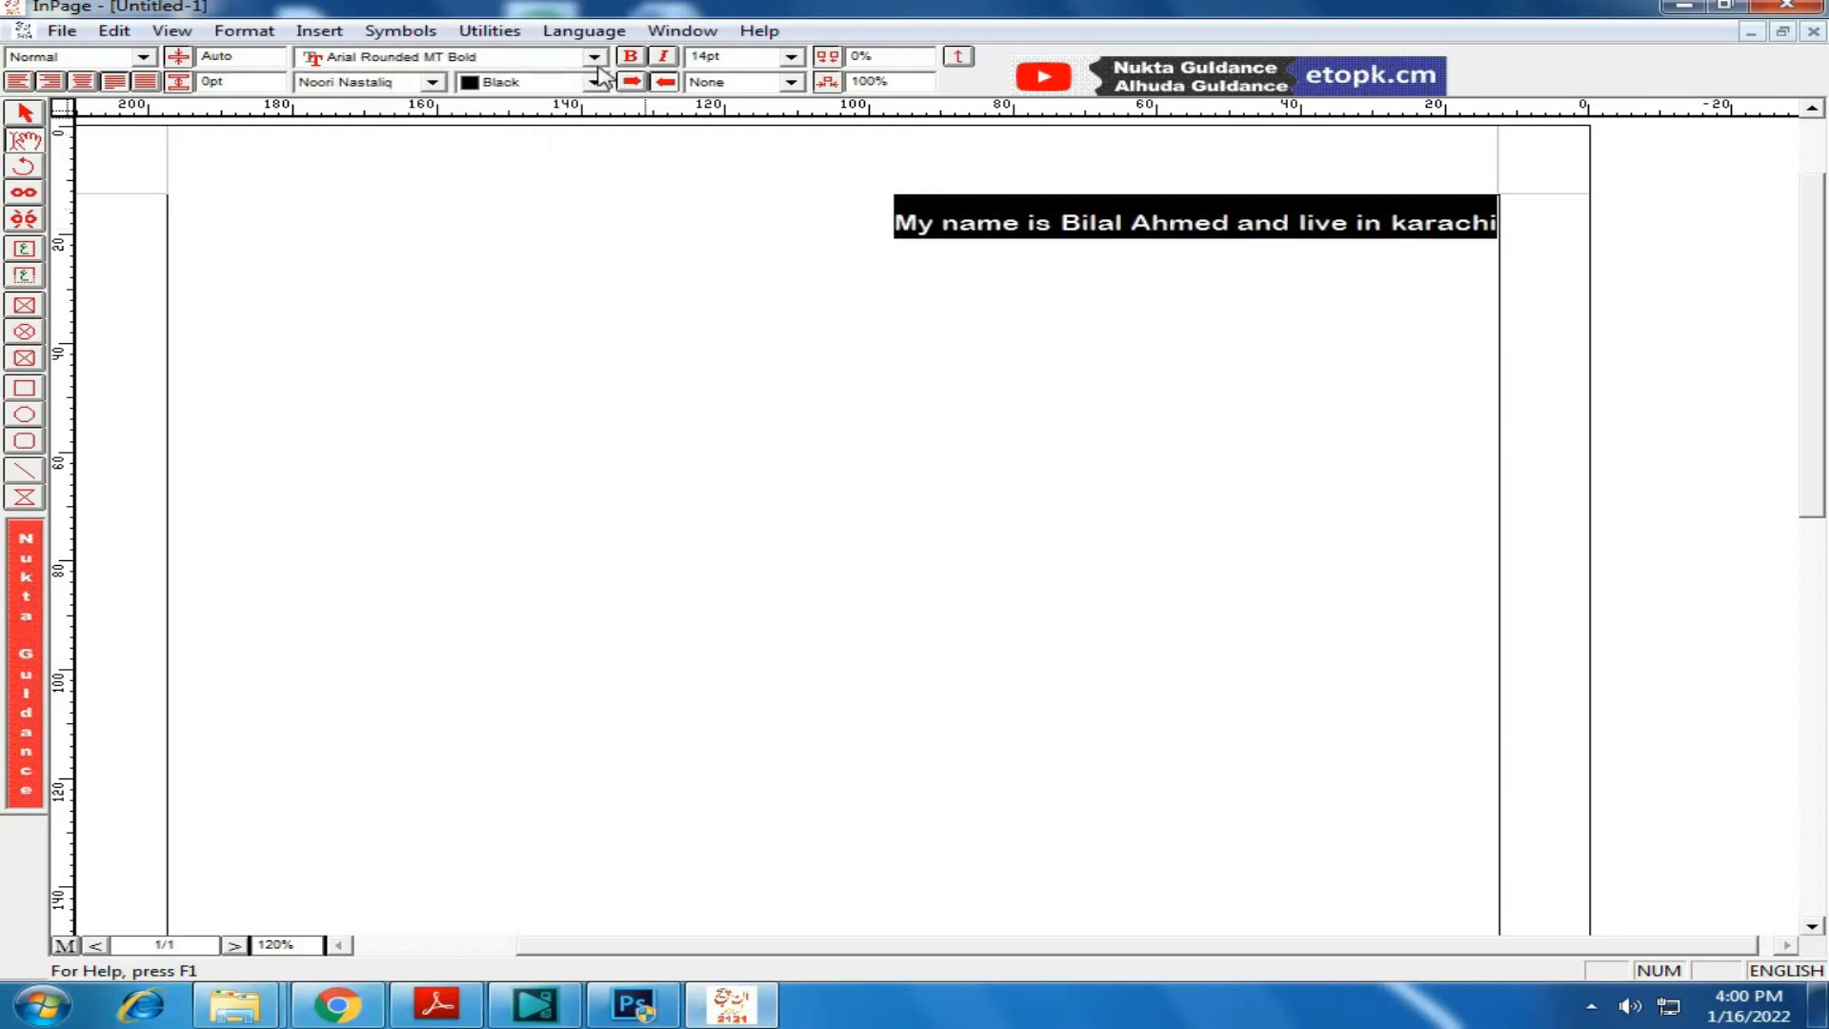
pyautogui.click(594, 57)
pyautogui.scroll(-10, 600, 122)
pyautogui.click(478, 136)
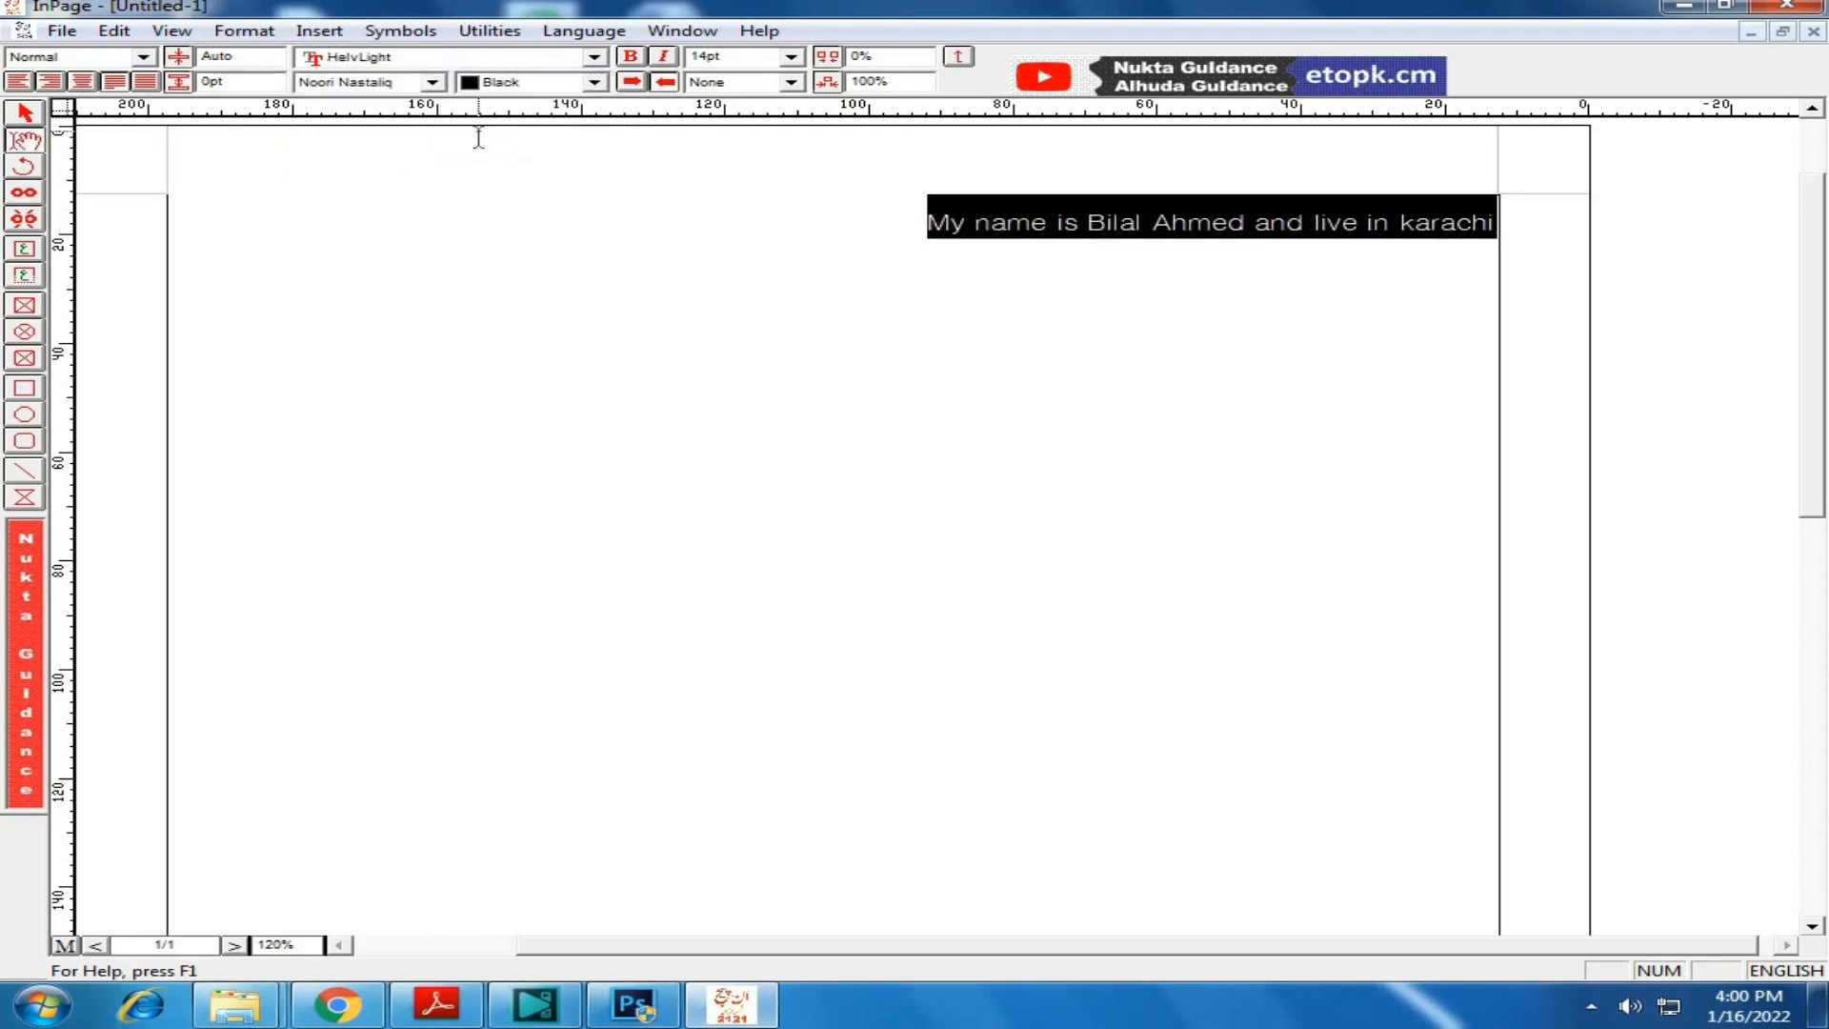
# Step: Set the sentence to 24pt and widen its letter spacing
pyautogui.moveTo(874, 239); pyautogui.dragTo(886, 189)
pyautogui.click(791, 57)
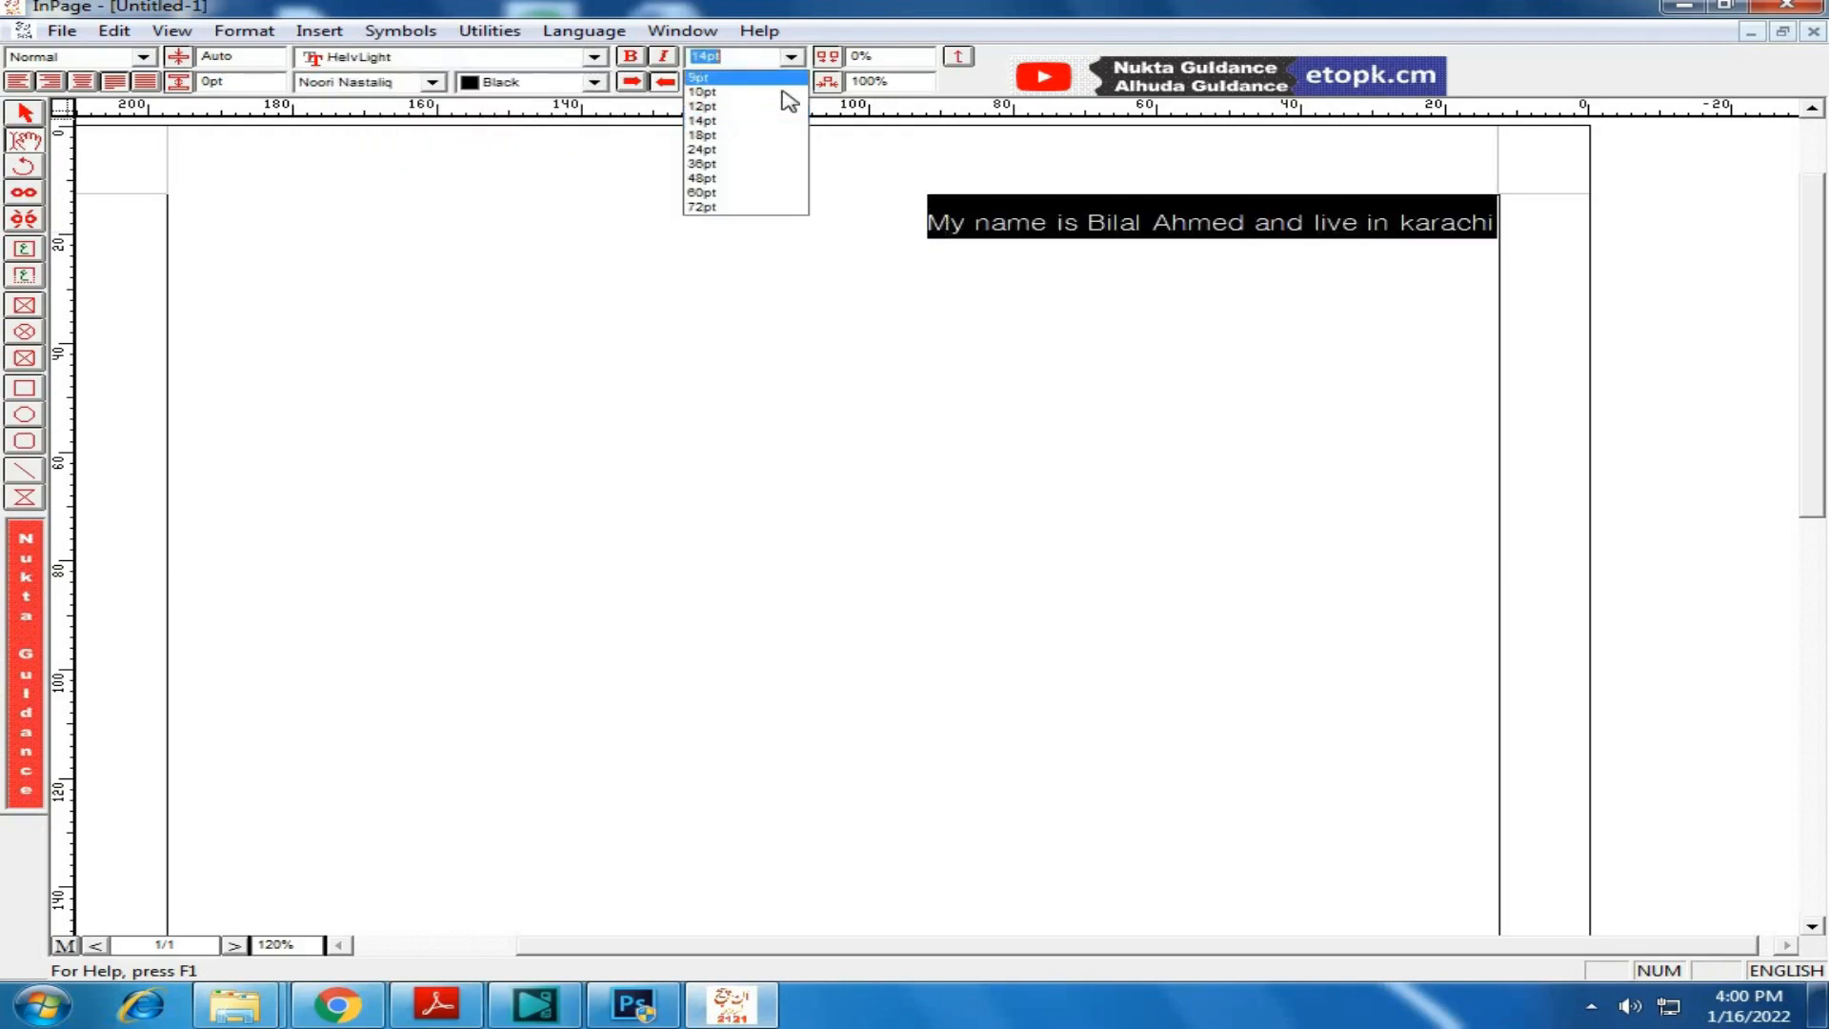
pyautogui.click(783, 92)
pyautogui.click(791, 57)
pyautogui.click(753, 150)
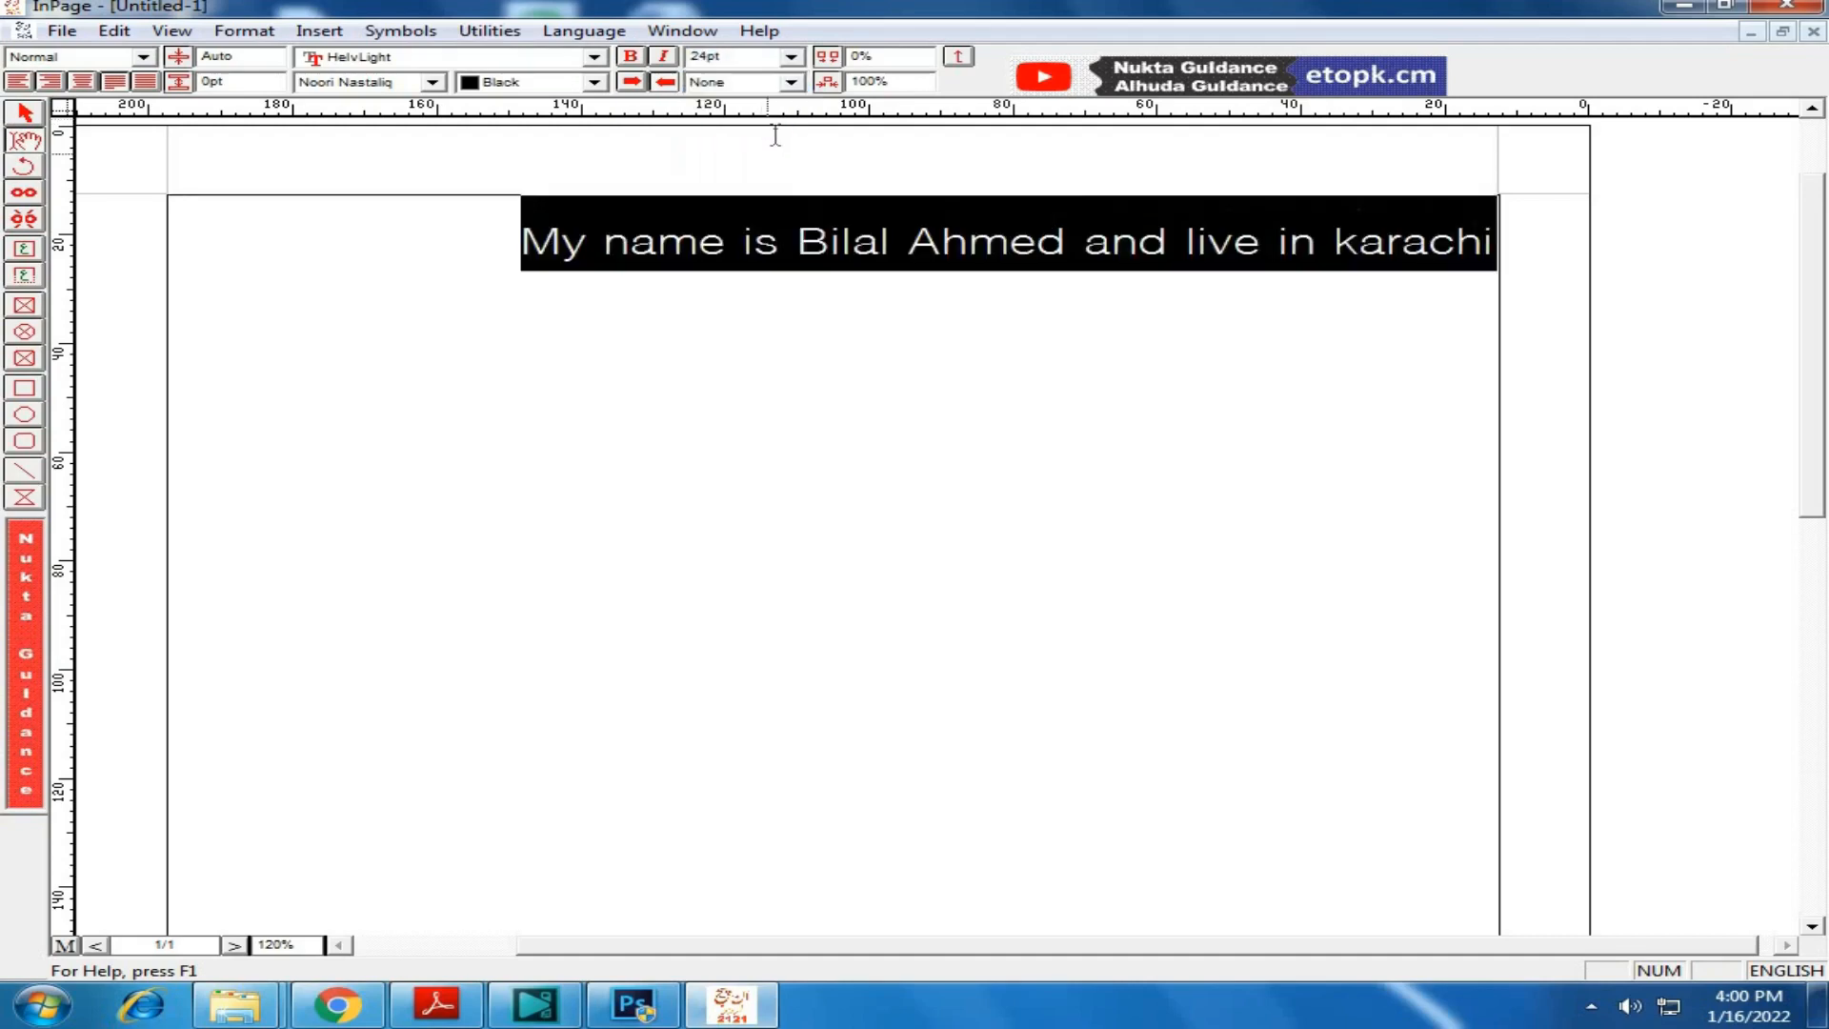
pyautogui.click(665, 82)
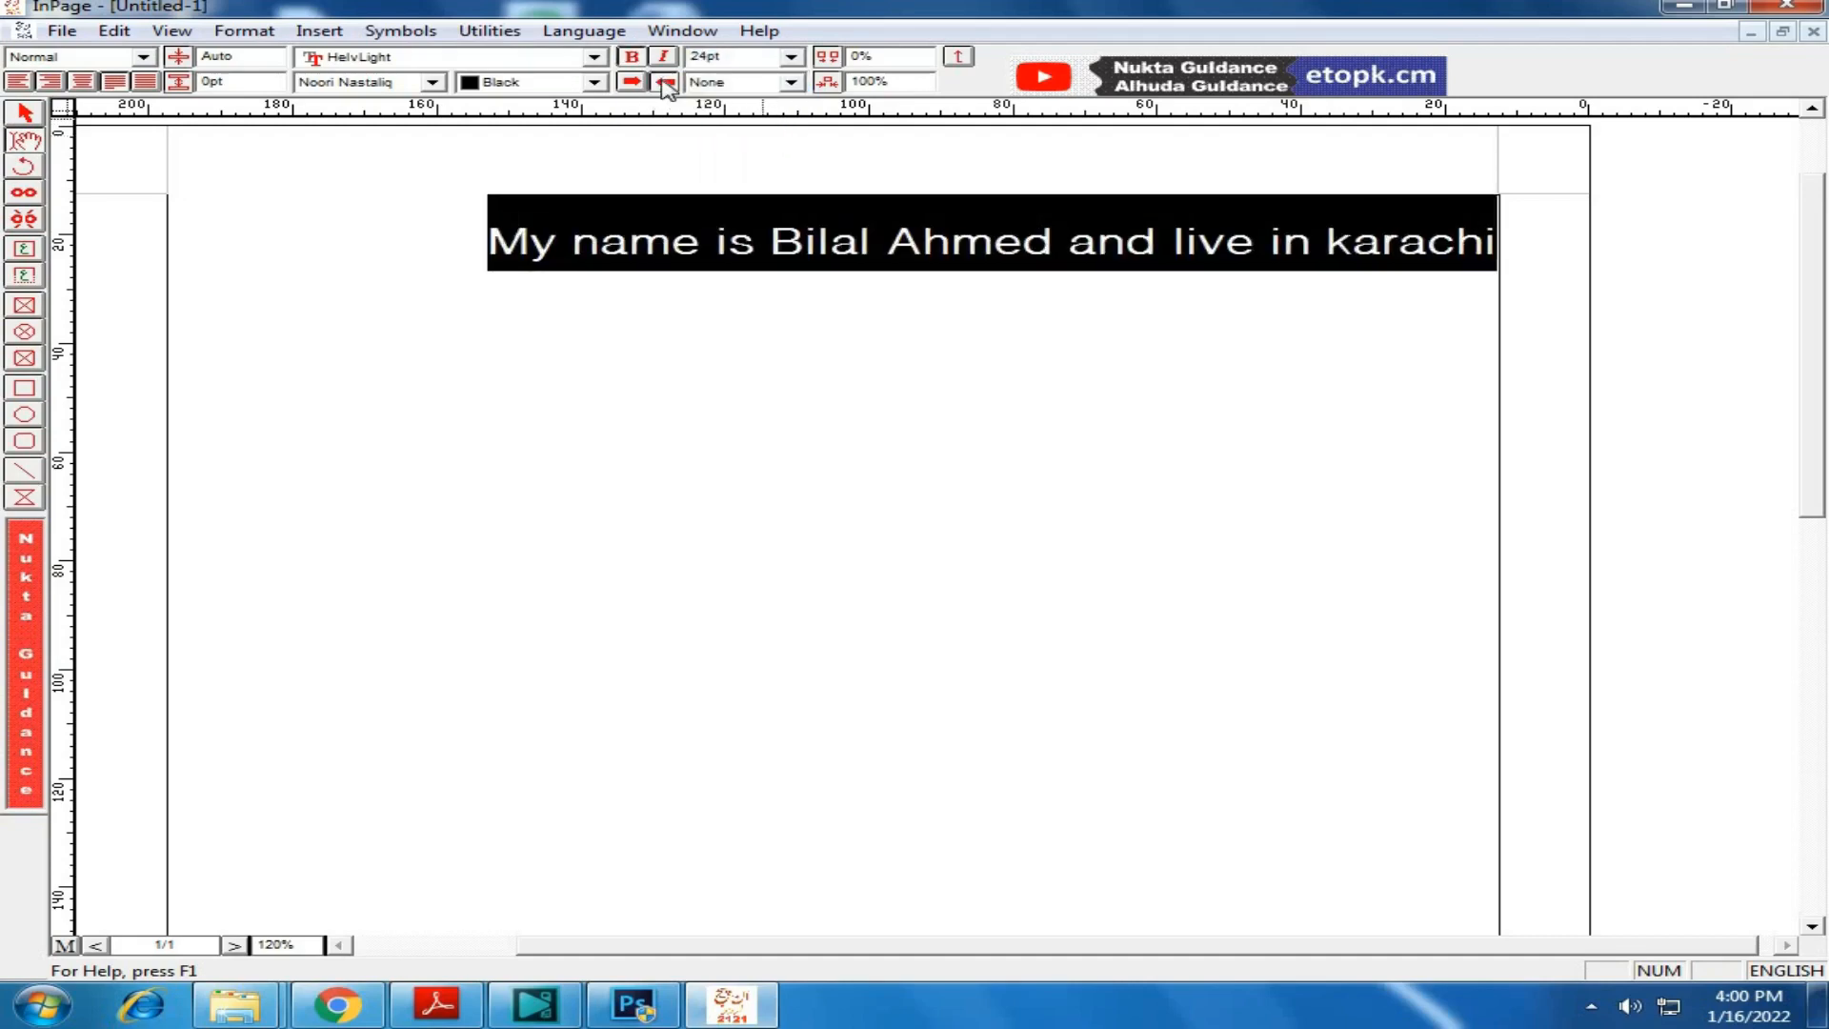
# Step: Color the sentence Blue after briefly trying Yellow
pyautogui.click(534, 83)
pyautogui.click(509, 153)
pyautogui.click(553, 84)
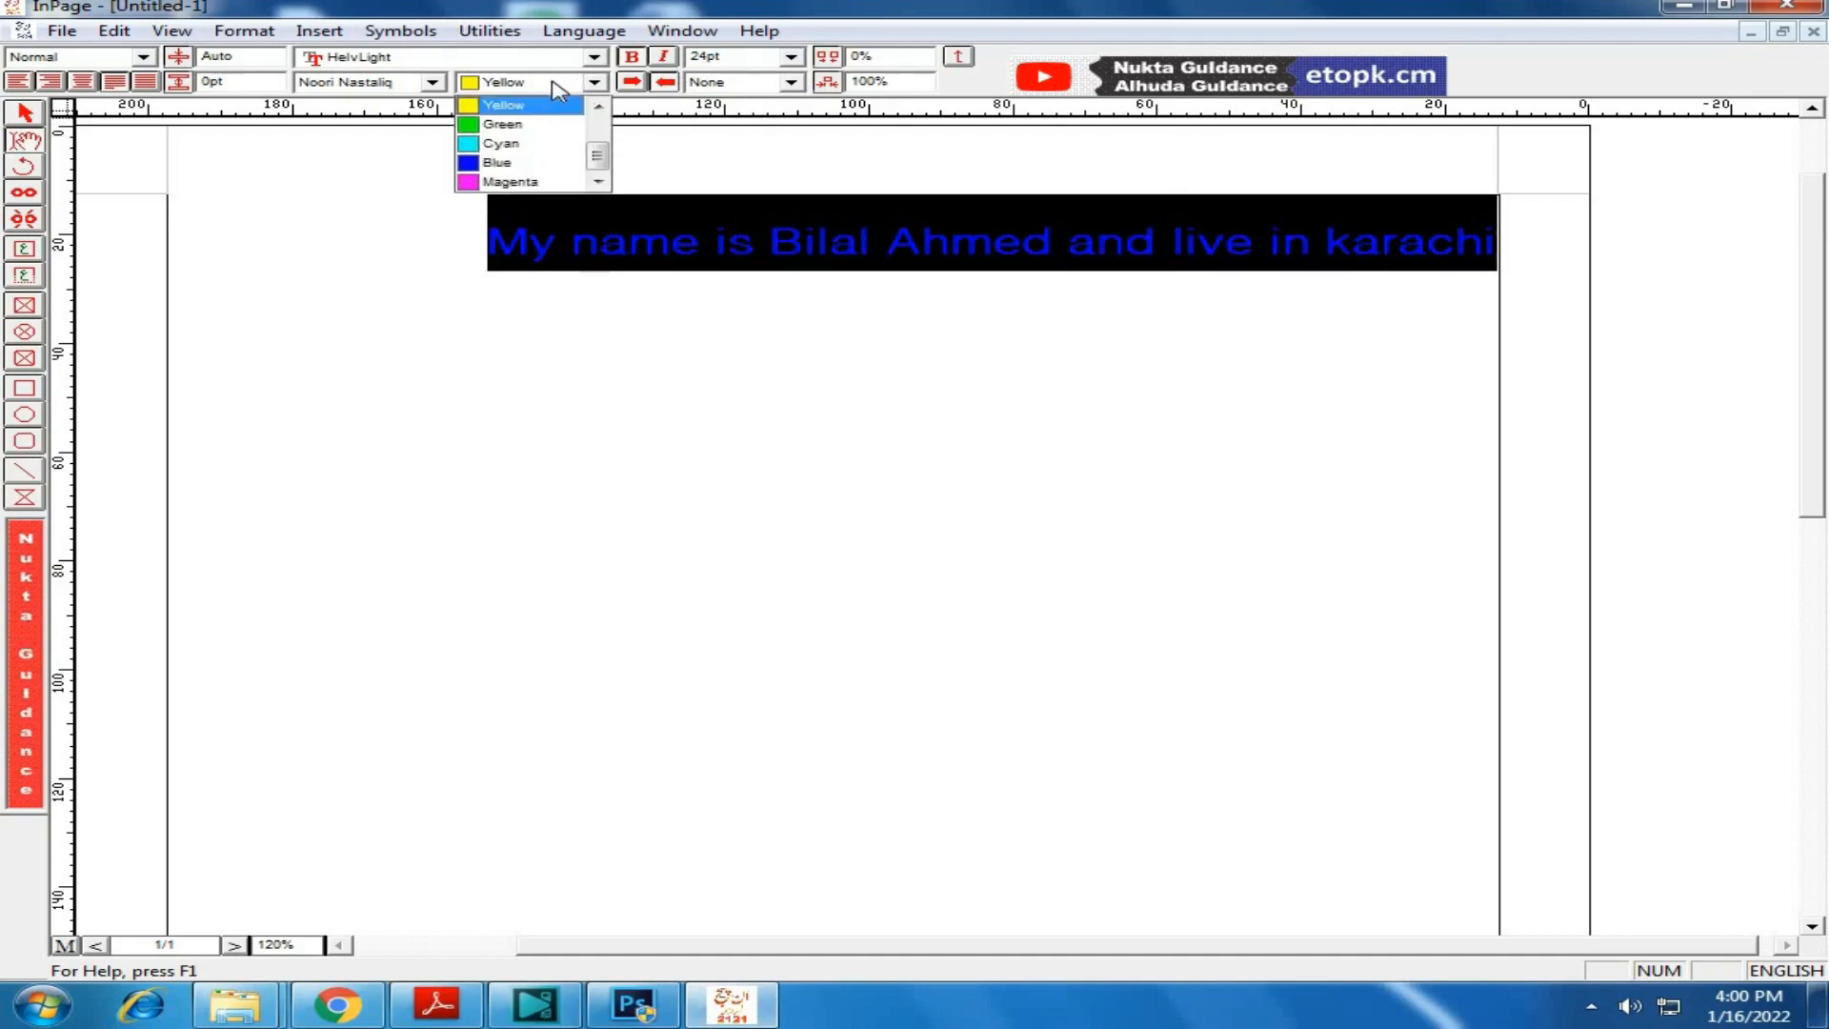
pyautogui.click(431, 82)
pyautogui.click(595, 83)
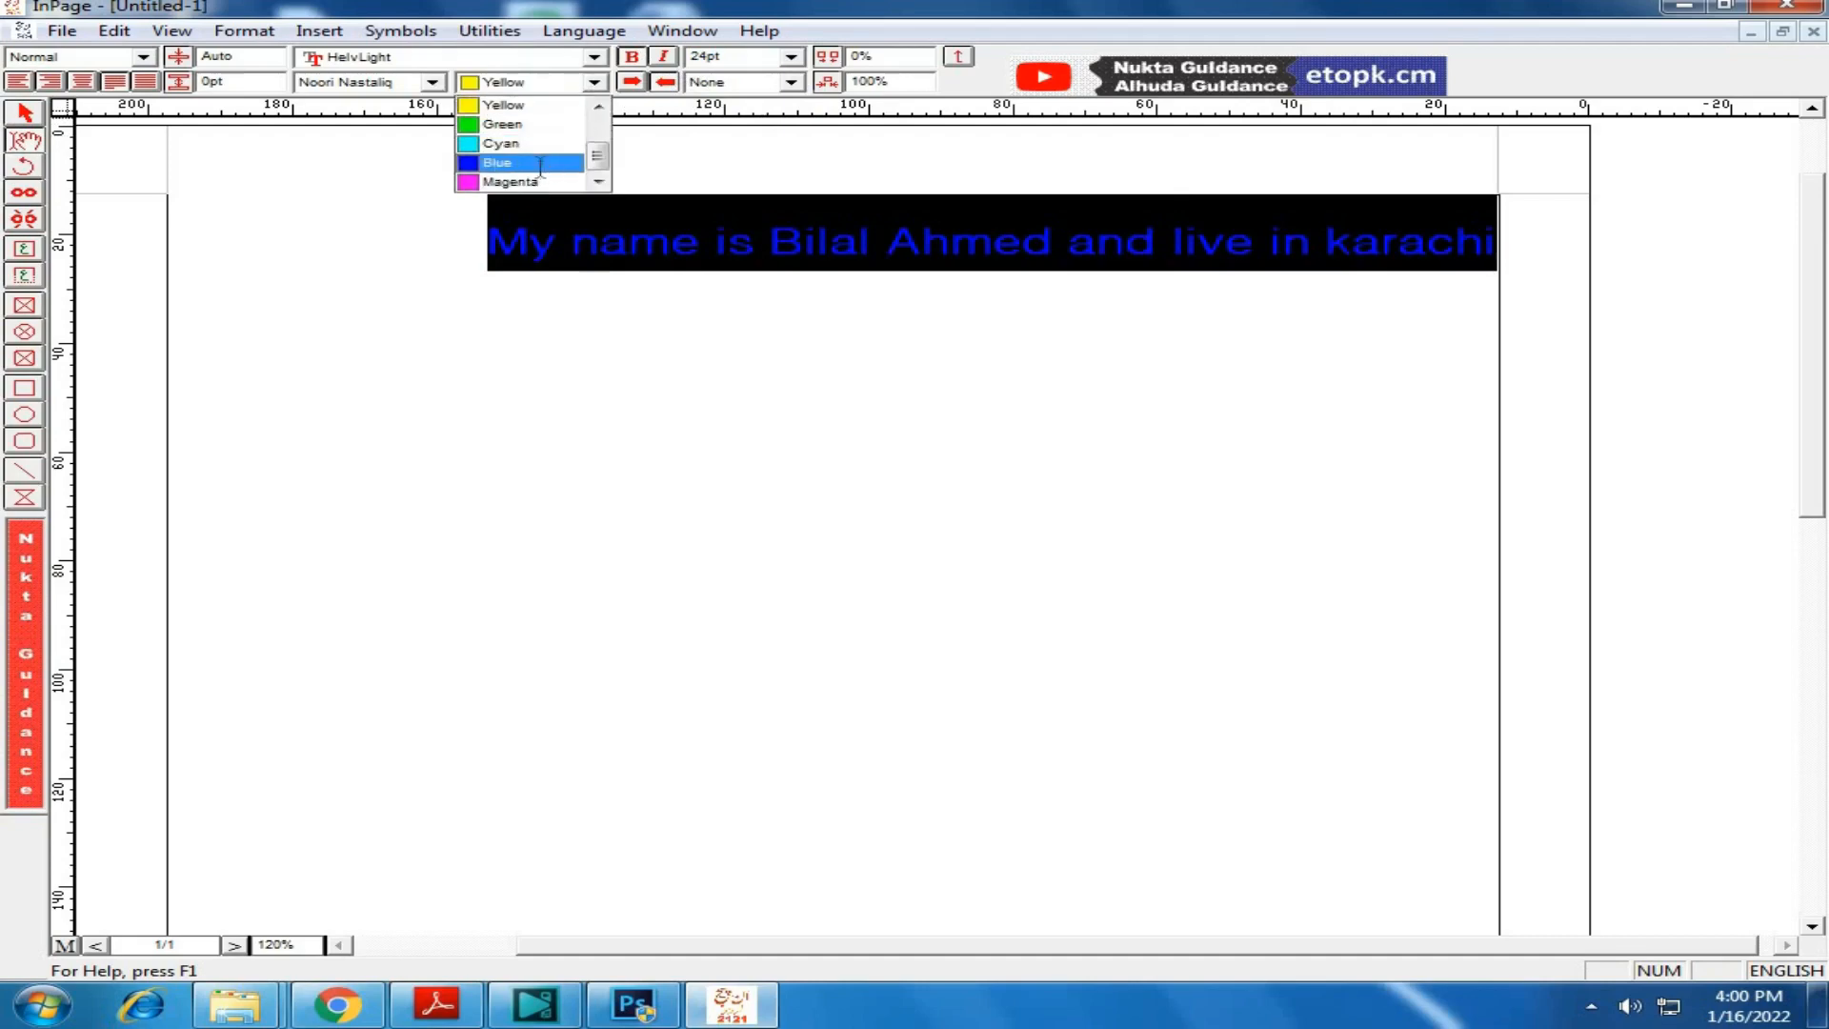
pyautogui.click(567, 158)
# Step: Give the sentence a single underline, then set the underline back to None
pyautogui.click(792, 83)
pyautogui.click(733, 120)
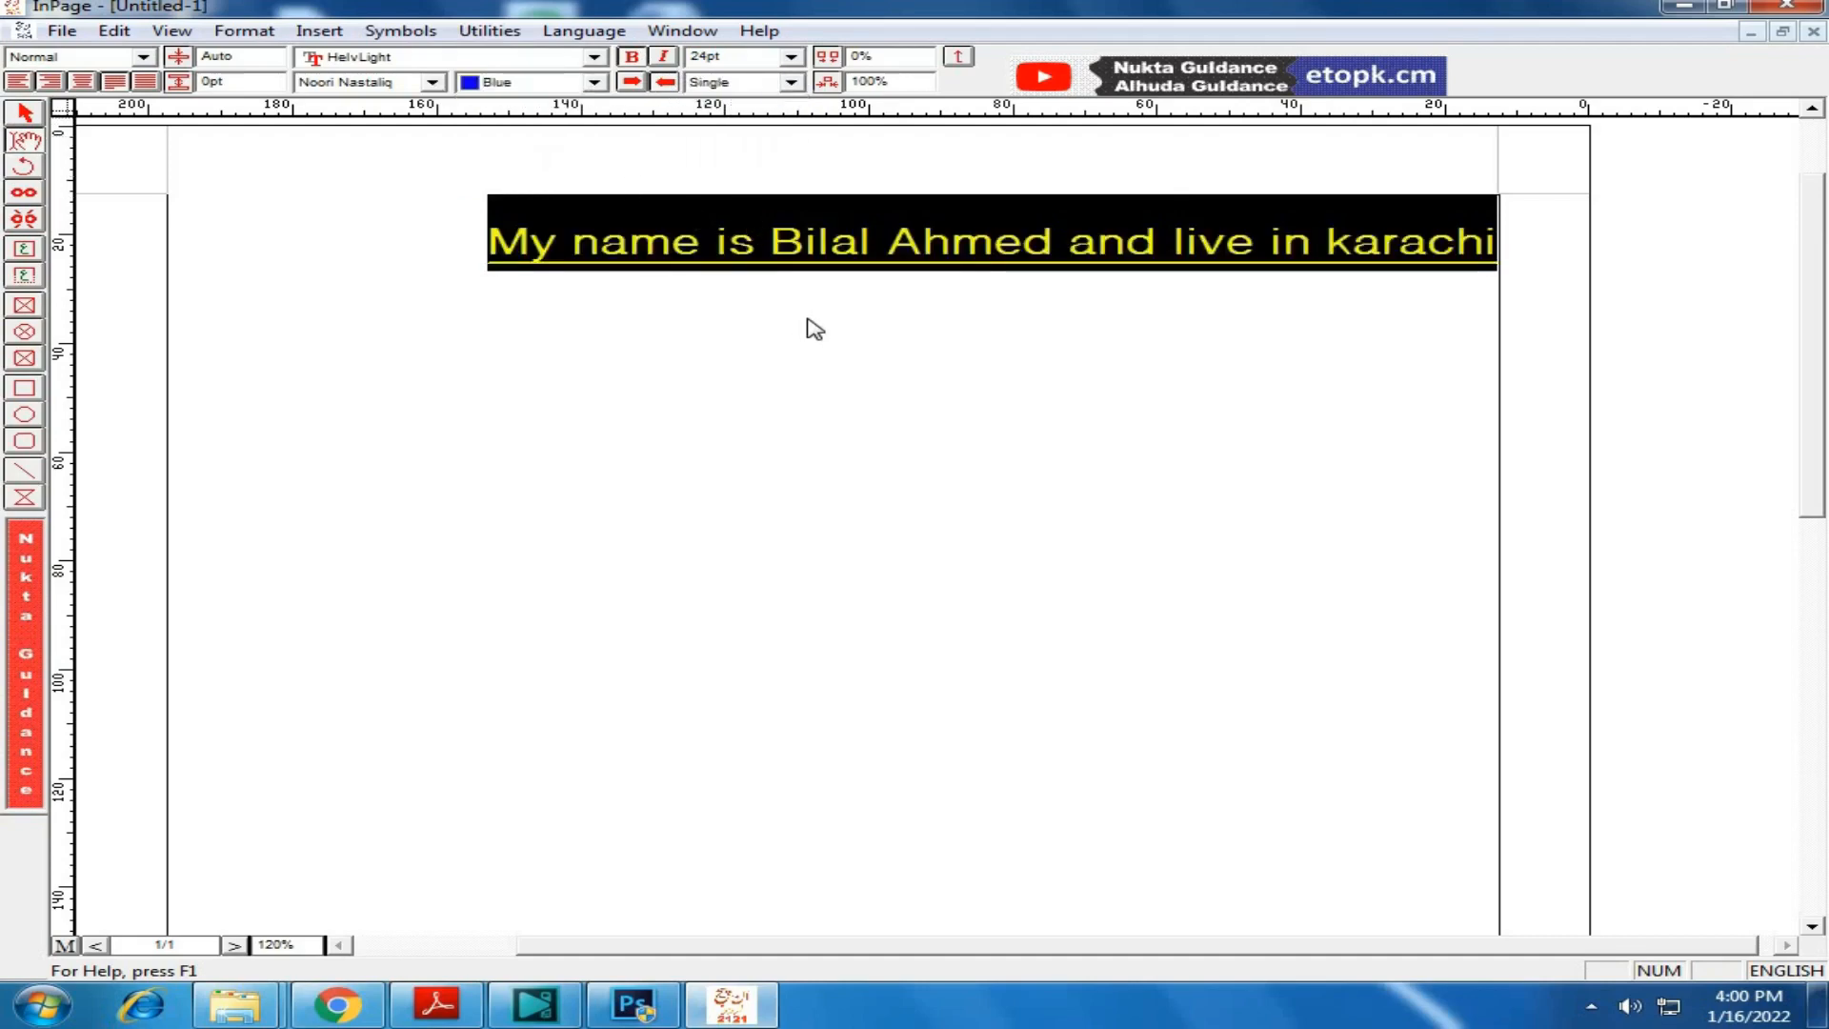
pyautogui.click(705, 250)
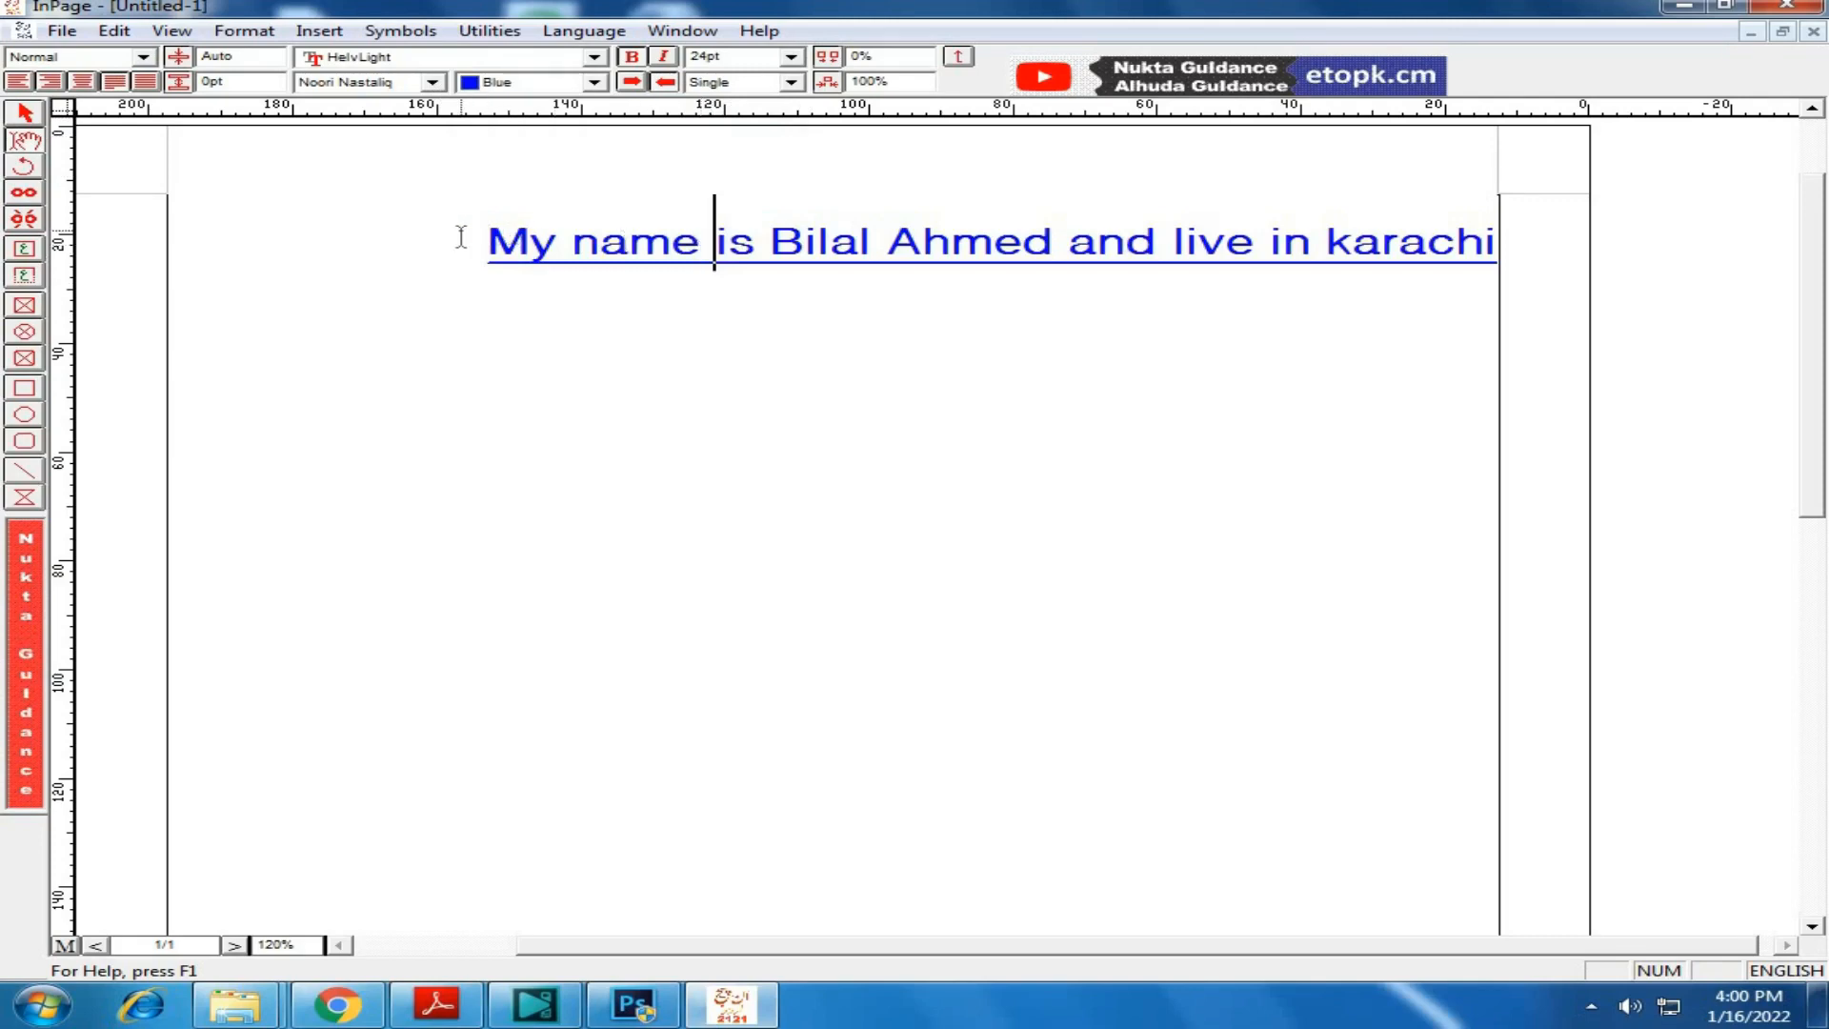
pyautogui.press('End')
pyautogui.hotkey('ctrl', 'shift', 'Left')
pyautogui.hotkey('ctrl', 'shift', 'Left')
pyautogui.hotkey('ctrl', 'shift', 'Left')
pyautogui.hotkey('ctrl', 'shift', 'Left')
pyautogui.hotkey('ctrl', 'shift', 'Left')
pyautogui.hotkey('ctrl', 'shift', 'Left')
pyautogui.hotkey('ctrl', 'shift', 'Left')
pyautogui.hotkey('ctrl', 'shift', 'Left')
pyautogui.hotkey('ctrl', 'shift', 'Left')
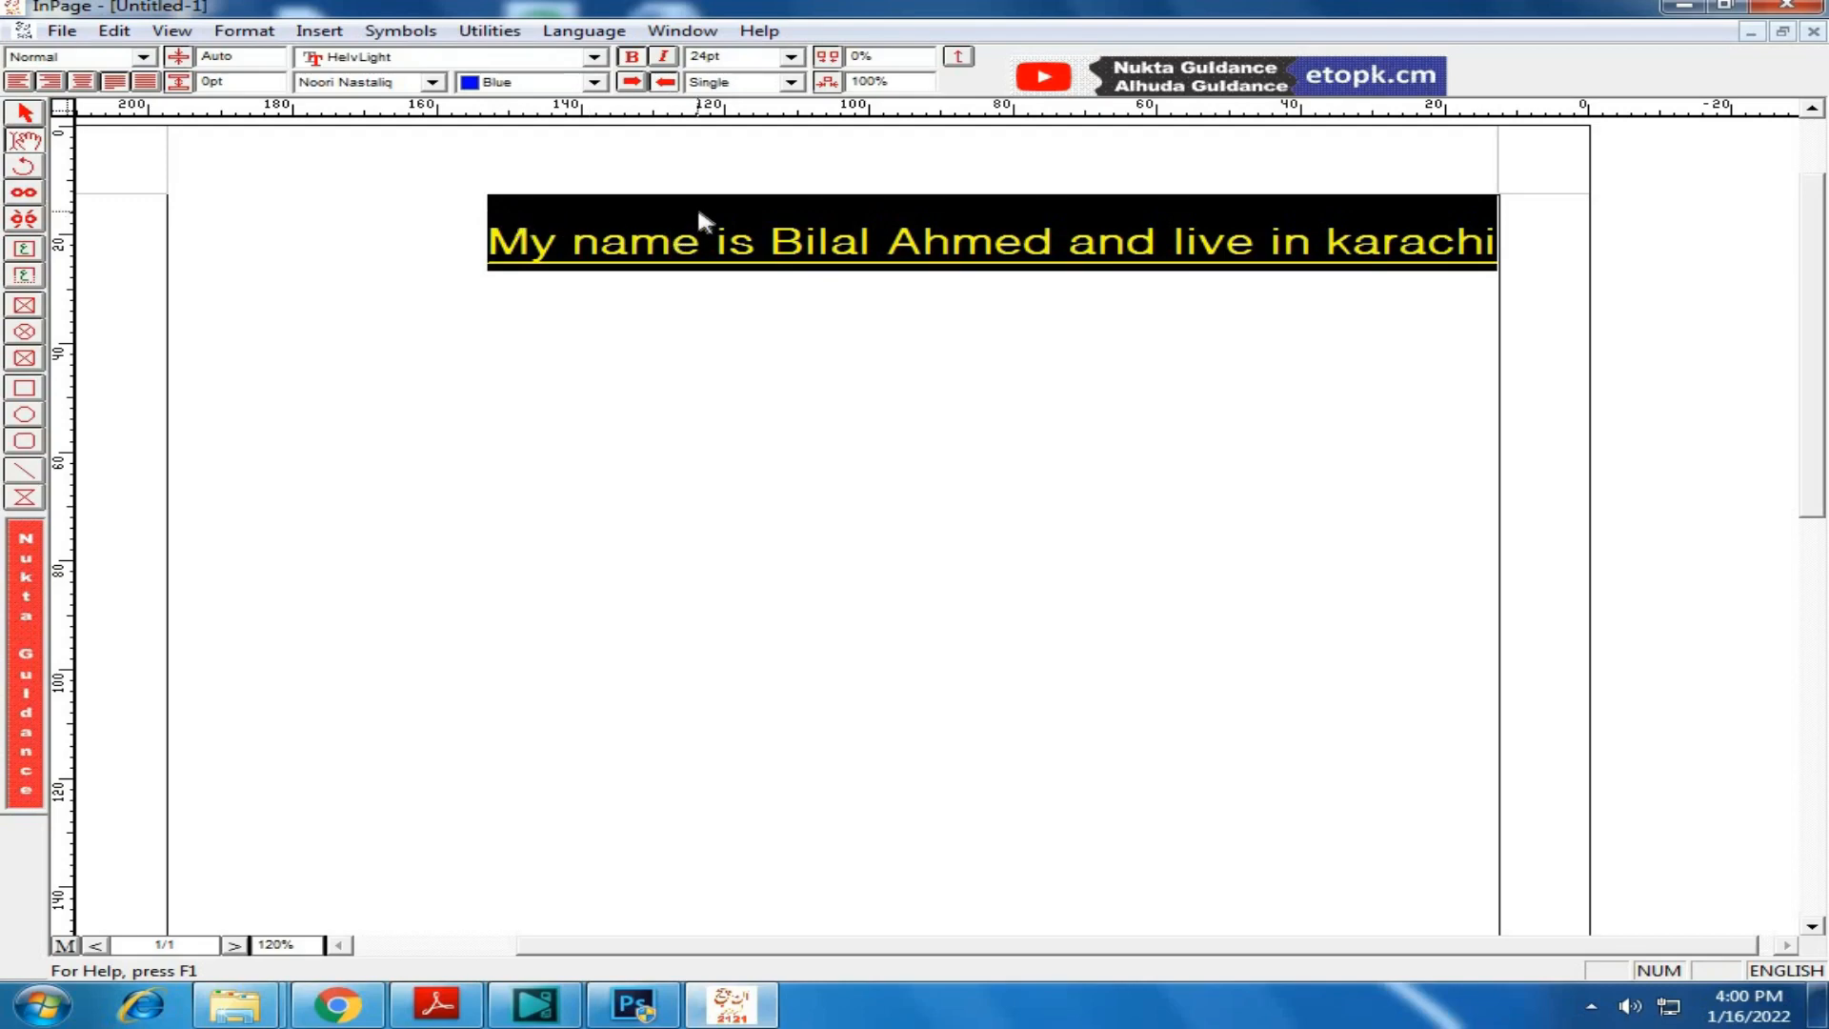
pyautogui.click(785, 82)
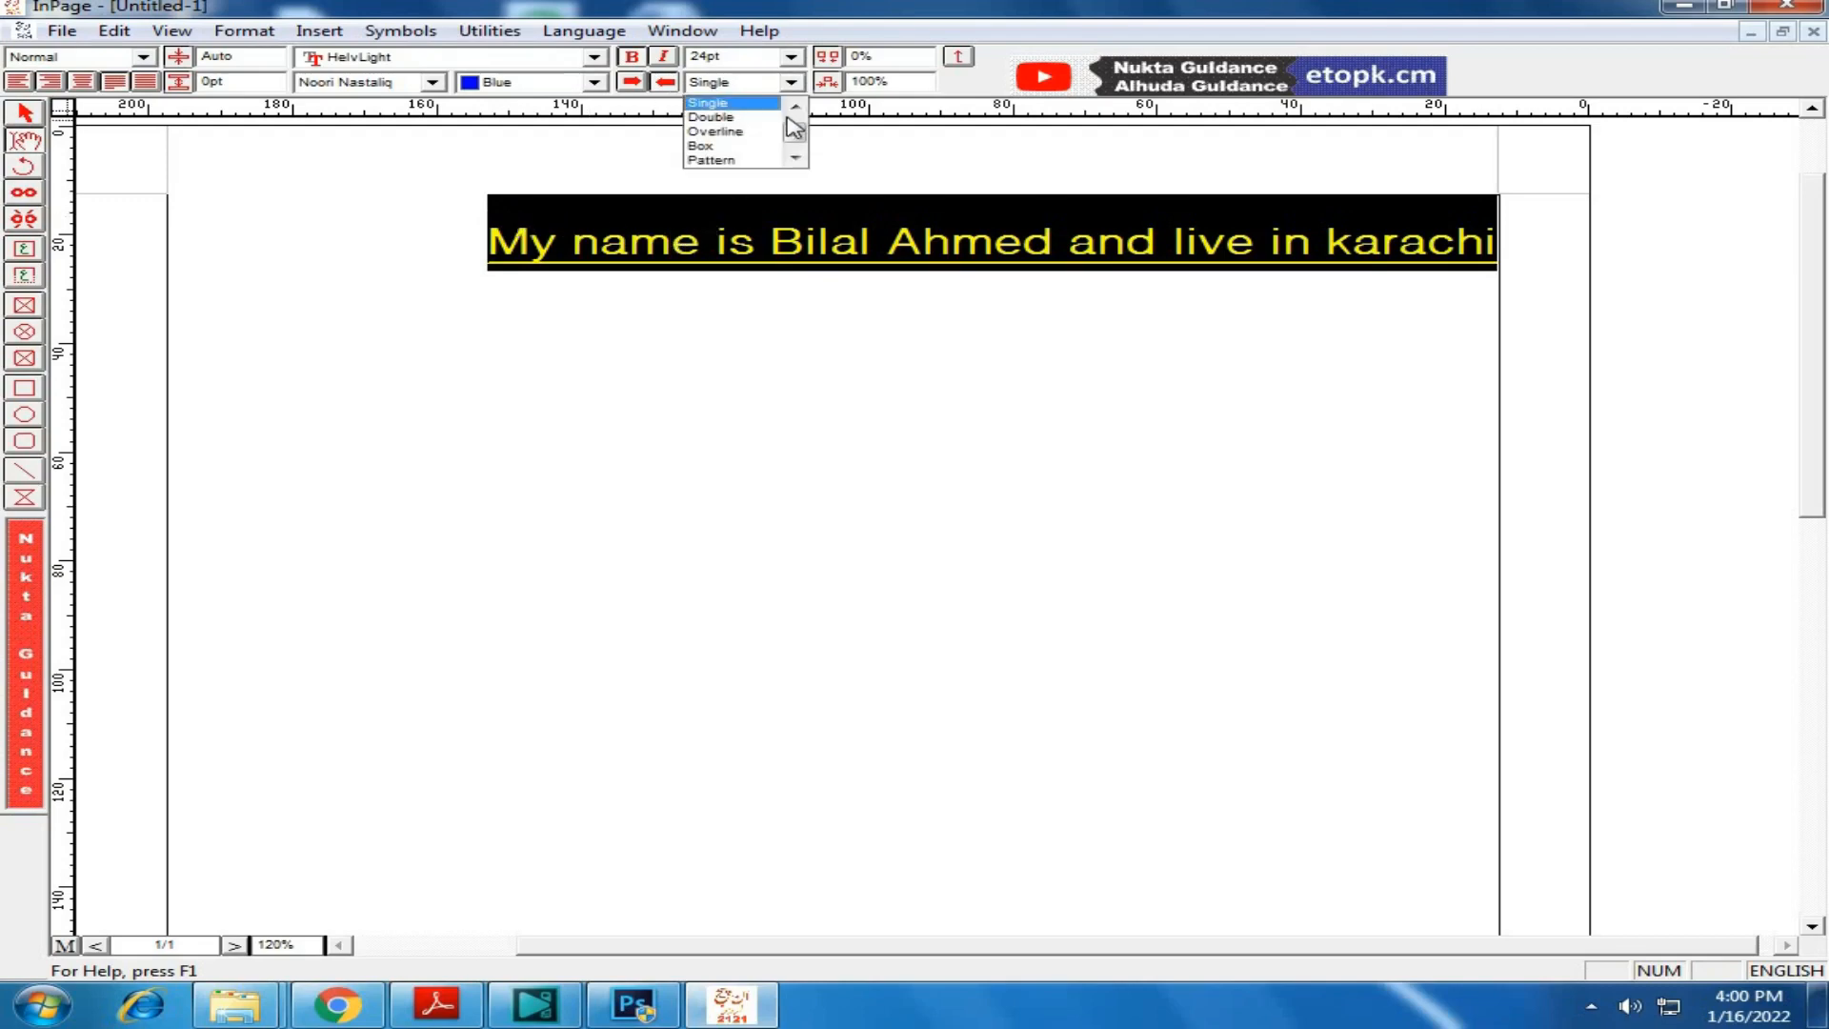
pyautogui.click(753, 105)
pyautogui.click(772, 310)
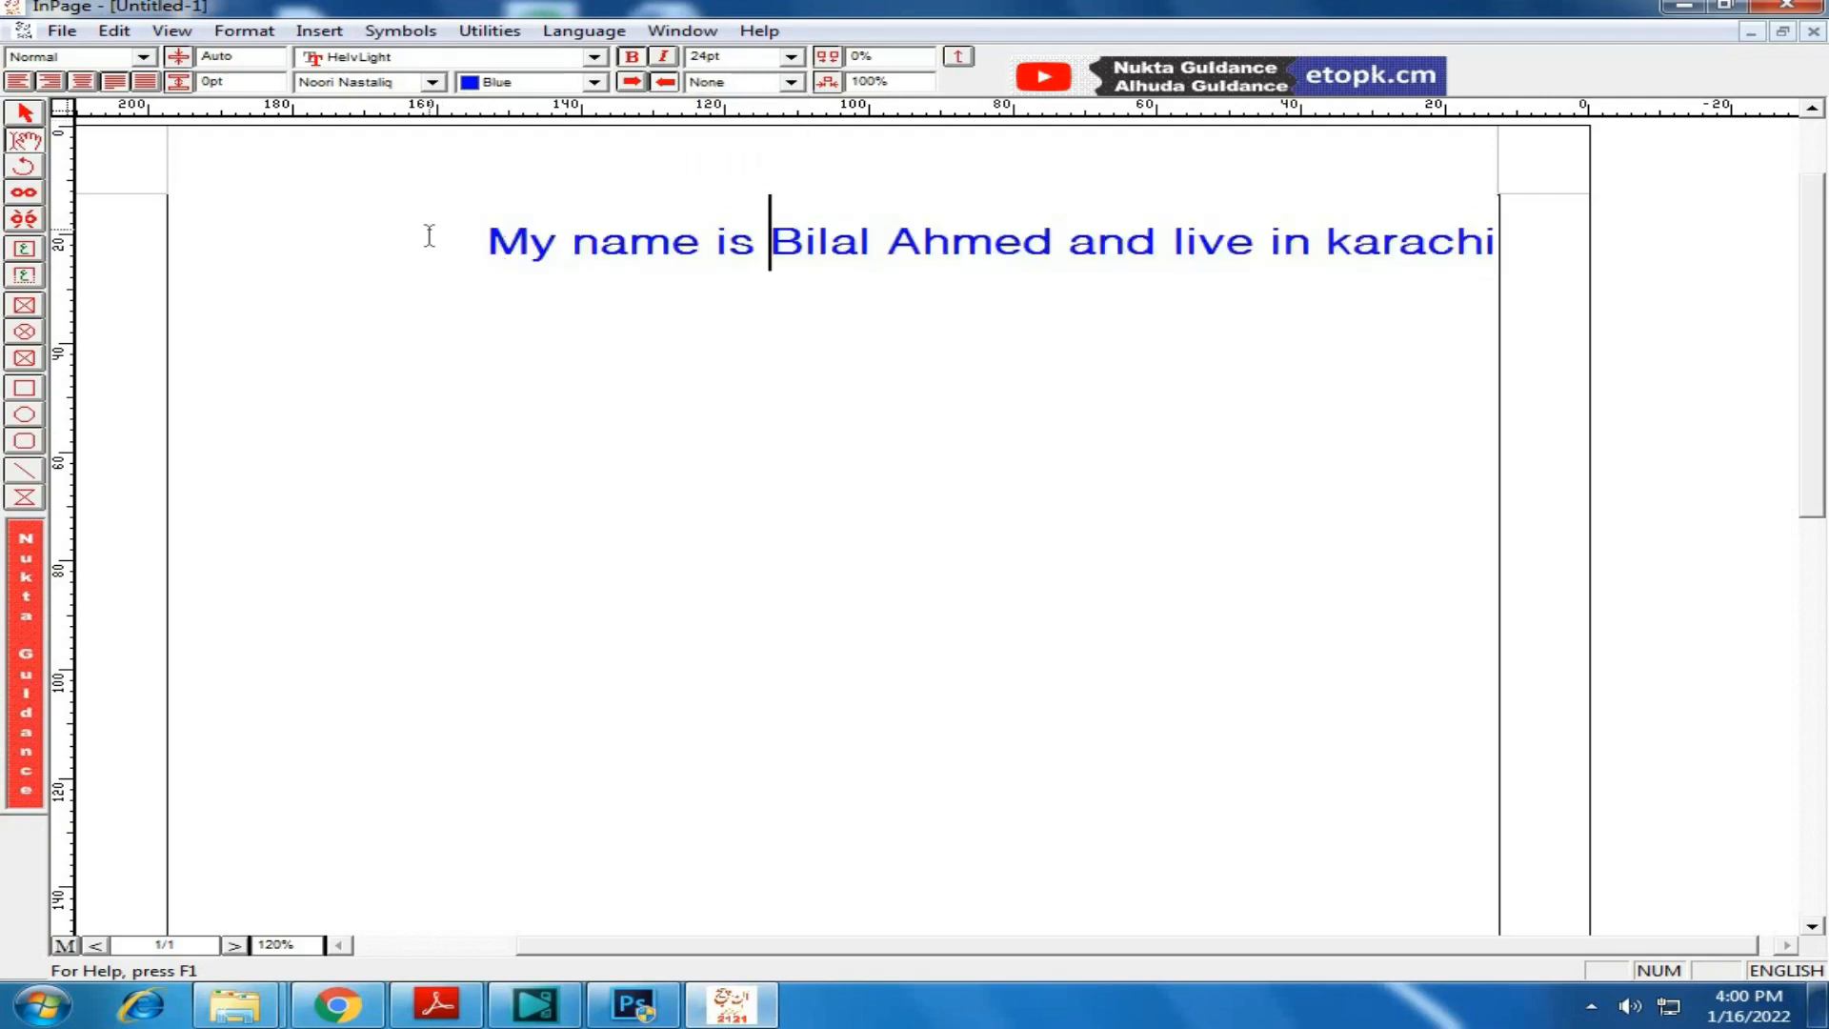
# Step: Delete the whole sentence and switch the typing language to Urdu
pyautogui.moveTo(430, 236); pyautogui.dragTo(502, 244)
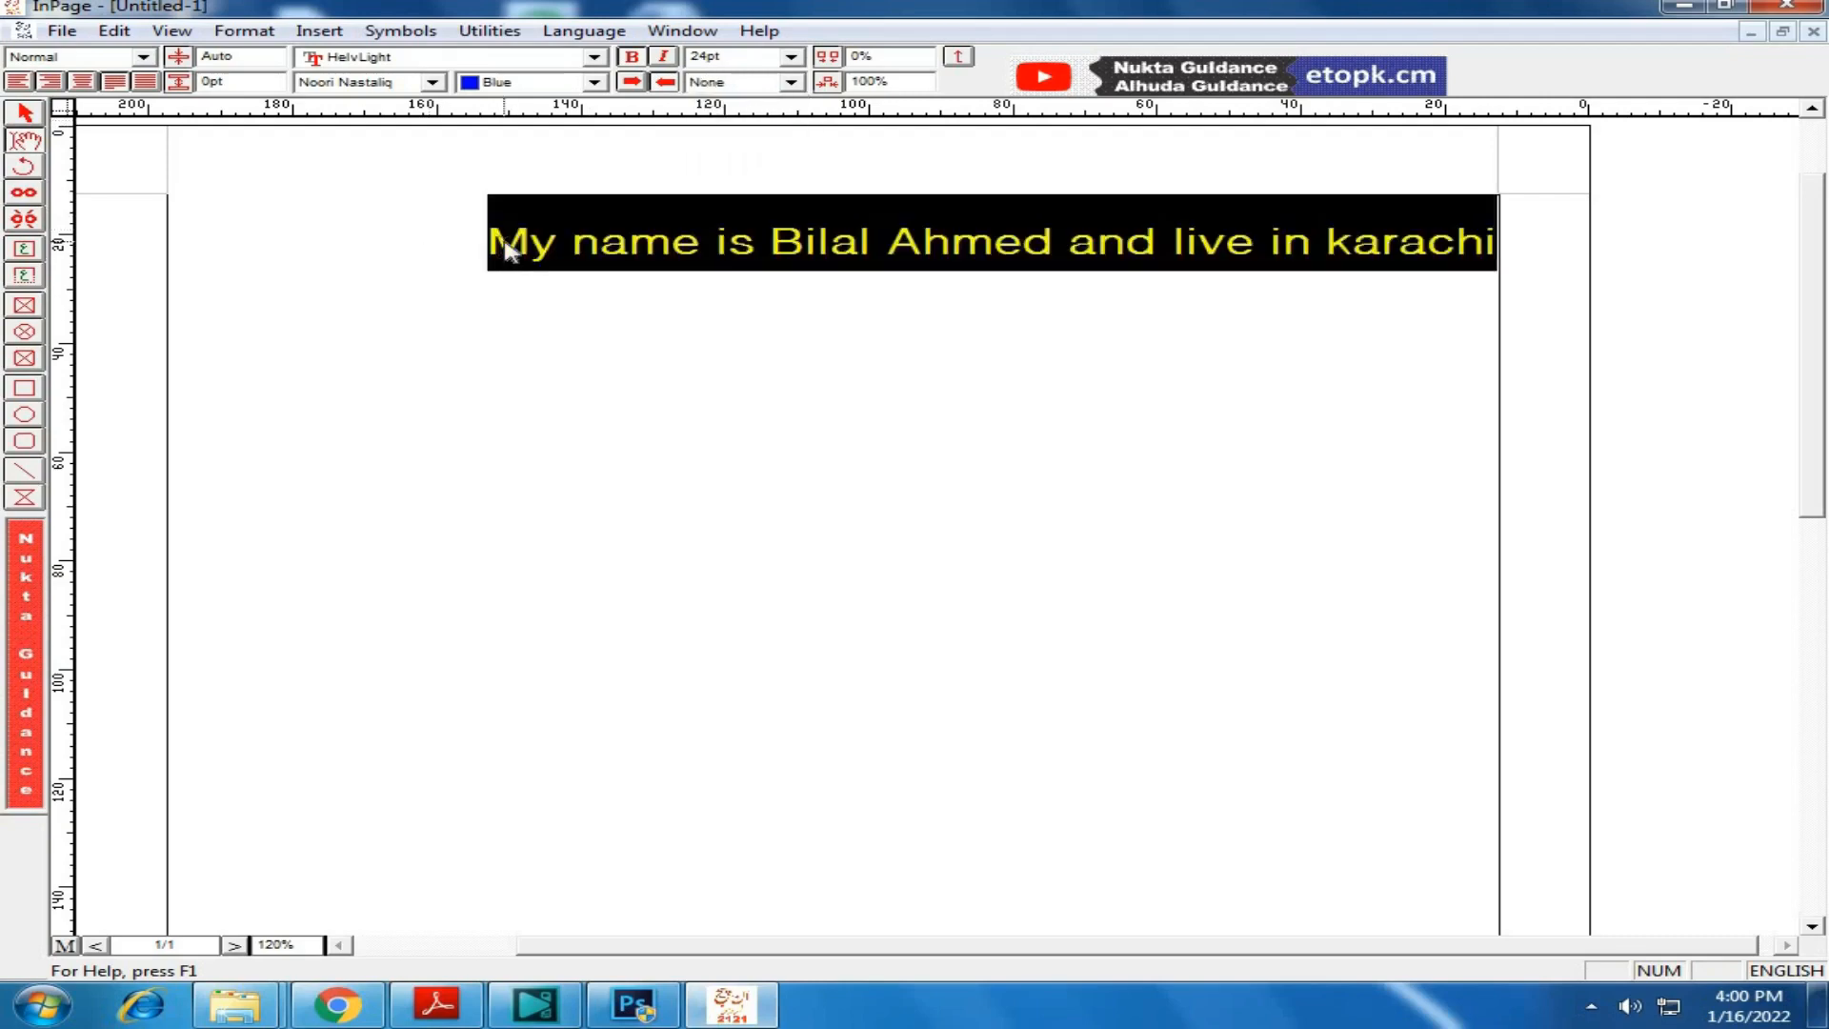
pyautogui.press('Delete')
pyautogui.hotkey('ctrl', 'space')
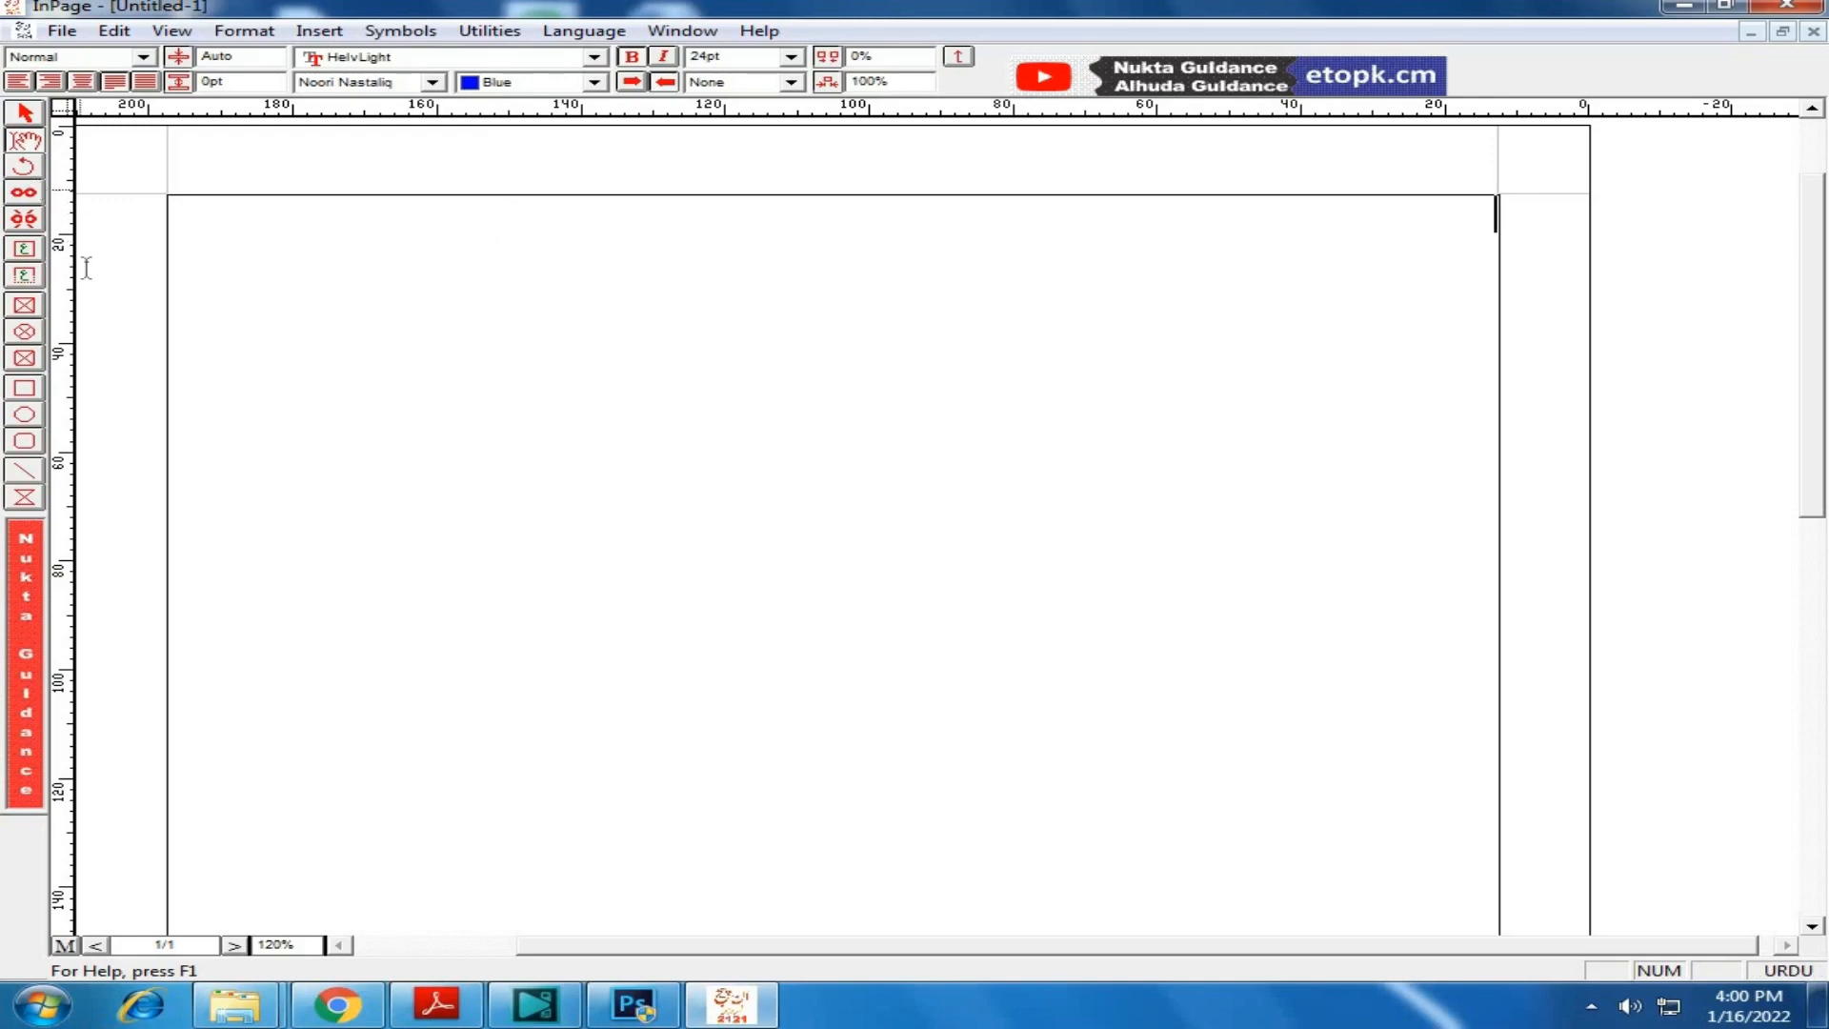
pyautogui.click(25, 389)
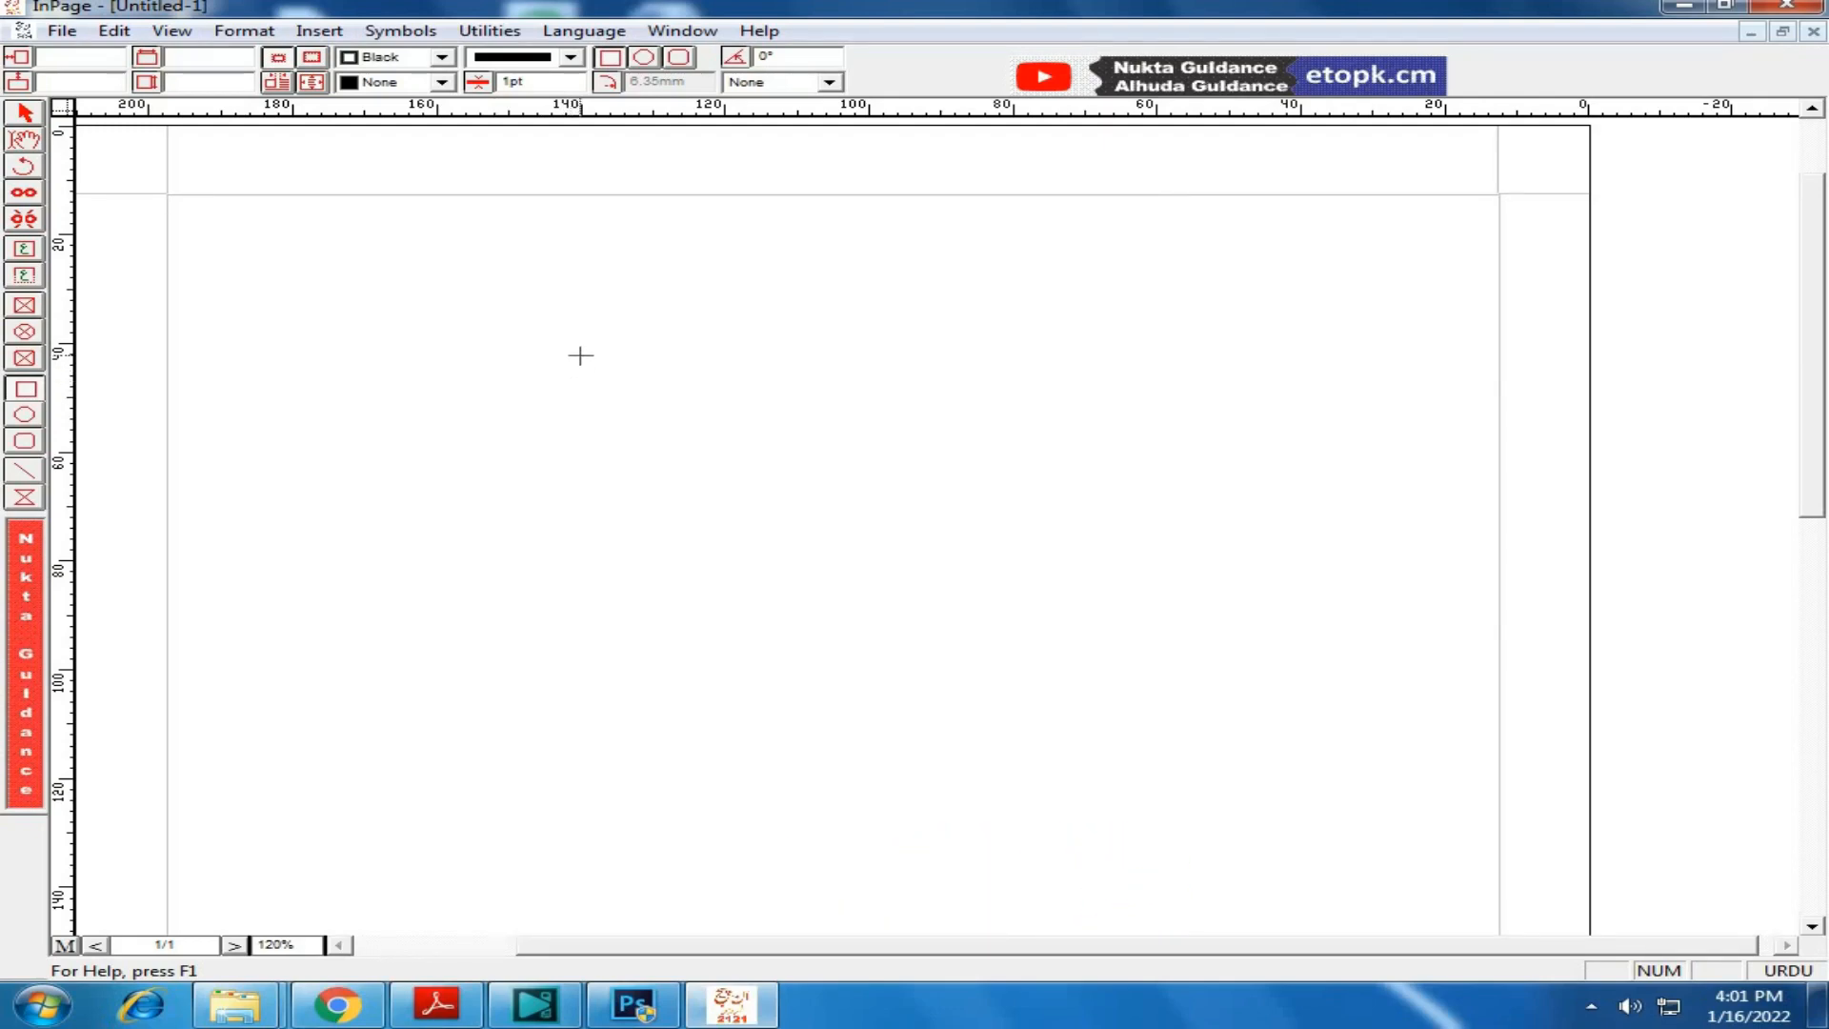
pyautogui.moveTo(535, 355)
pyautogui.mouseDown()
pyautogui.moveTo(1270, 586)
pyautogui.moveTo(1363, 568)
pyautogui.moveTo(1341, 570)
pyautogui.mouseUp()
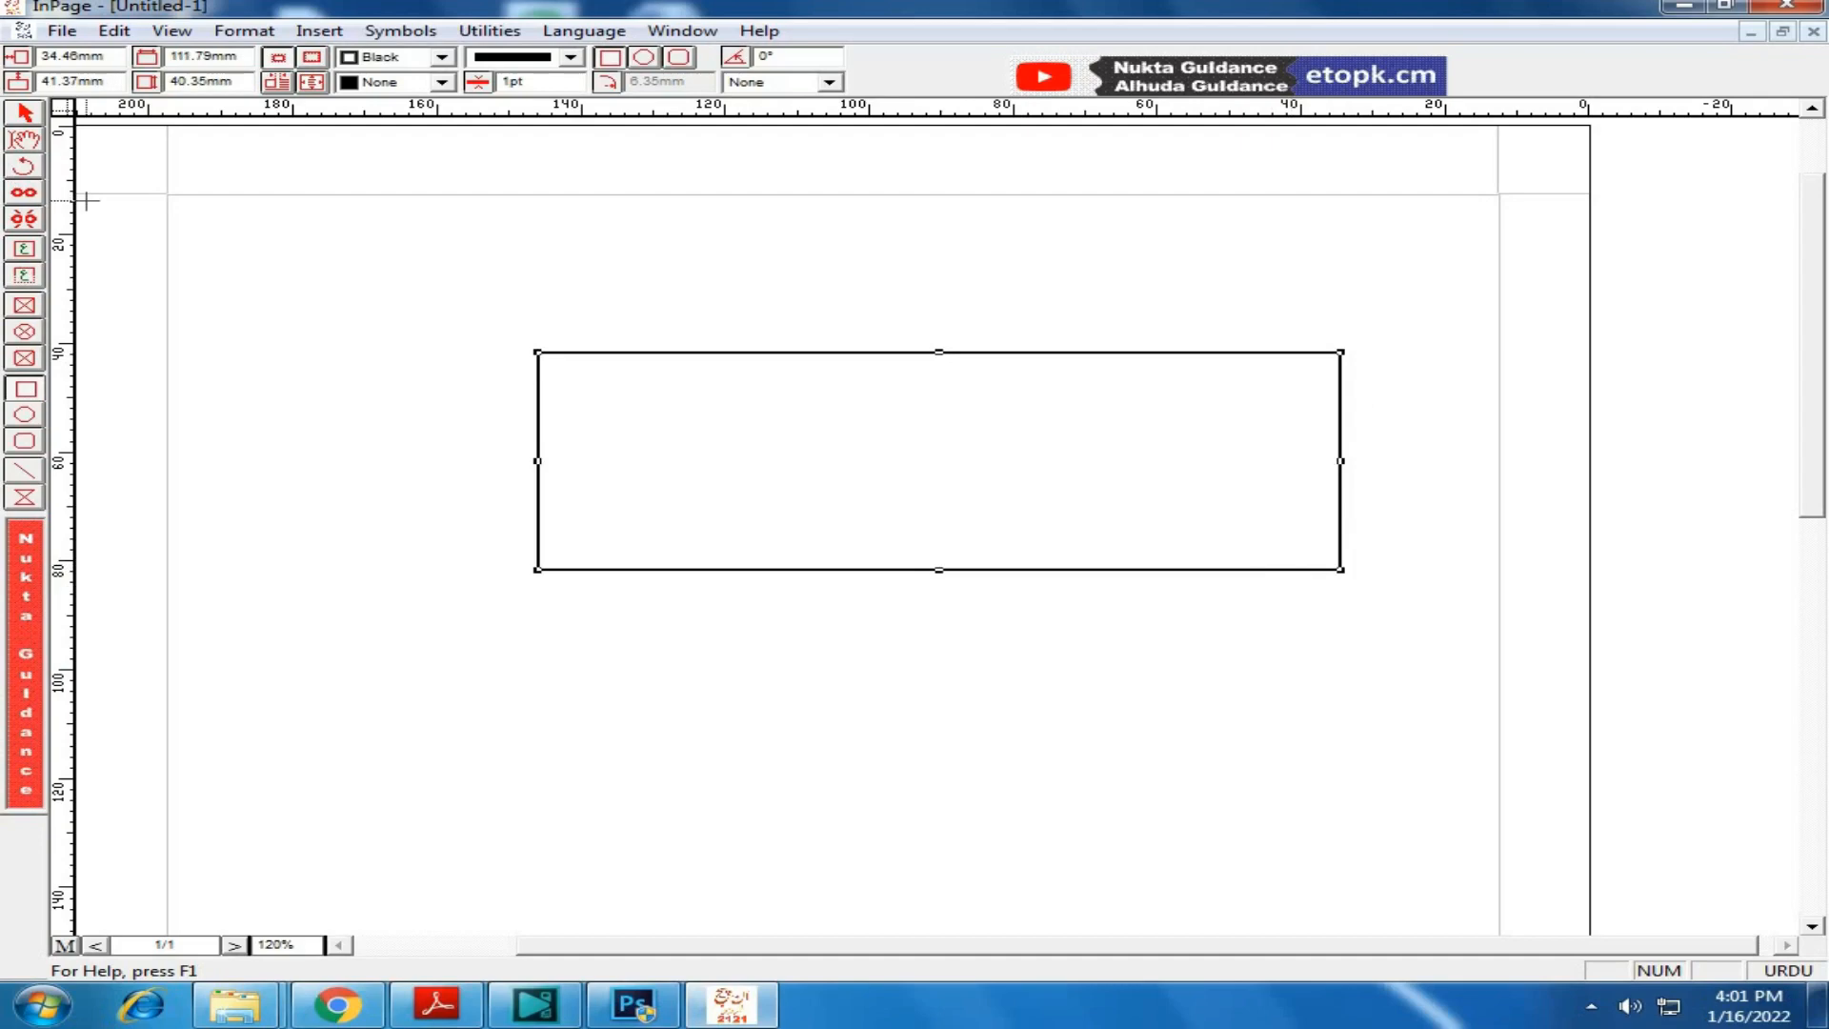
pyautogui.click(25, 167)
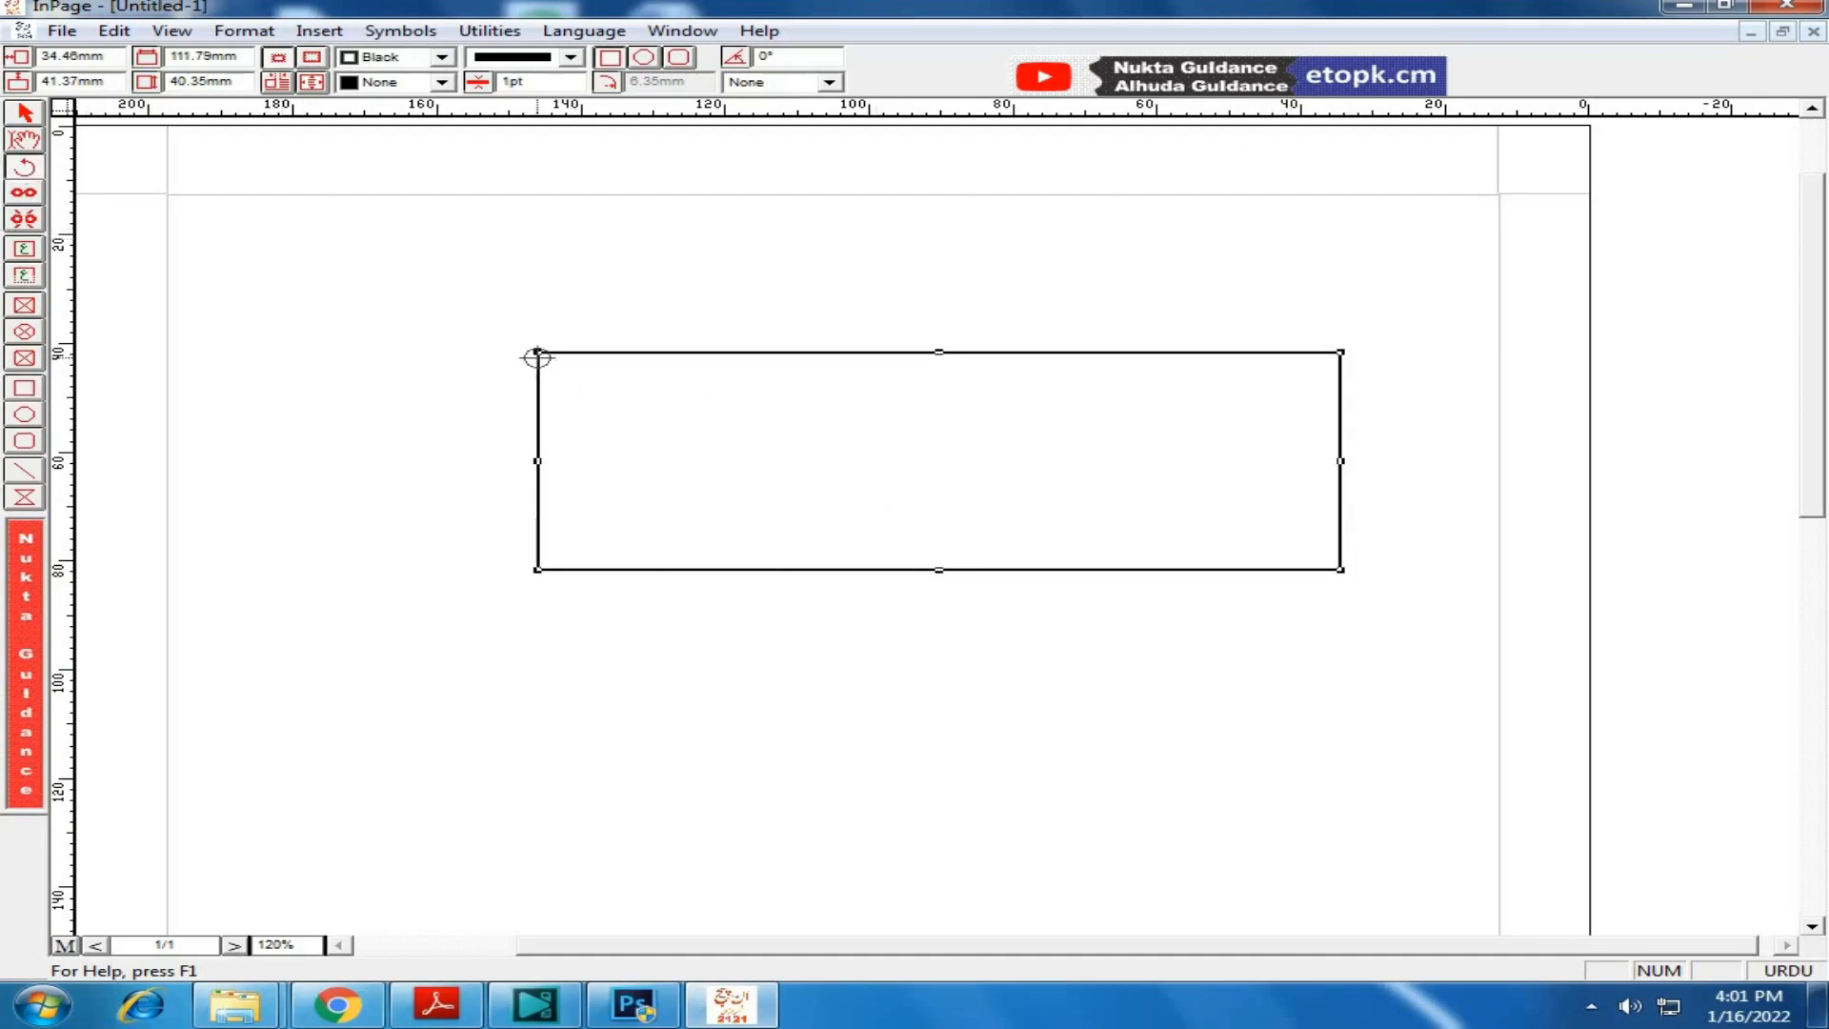
pyautogui.moveTo(538, 354); pyautogui.dragTo(1476, 214)
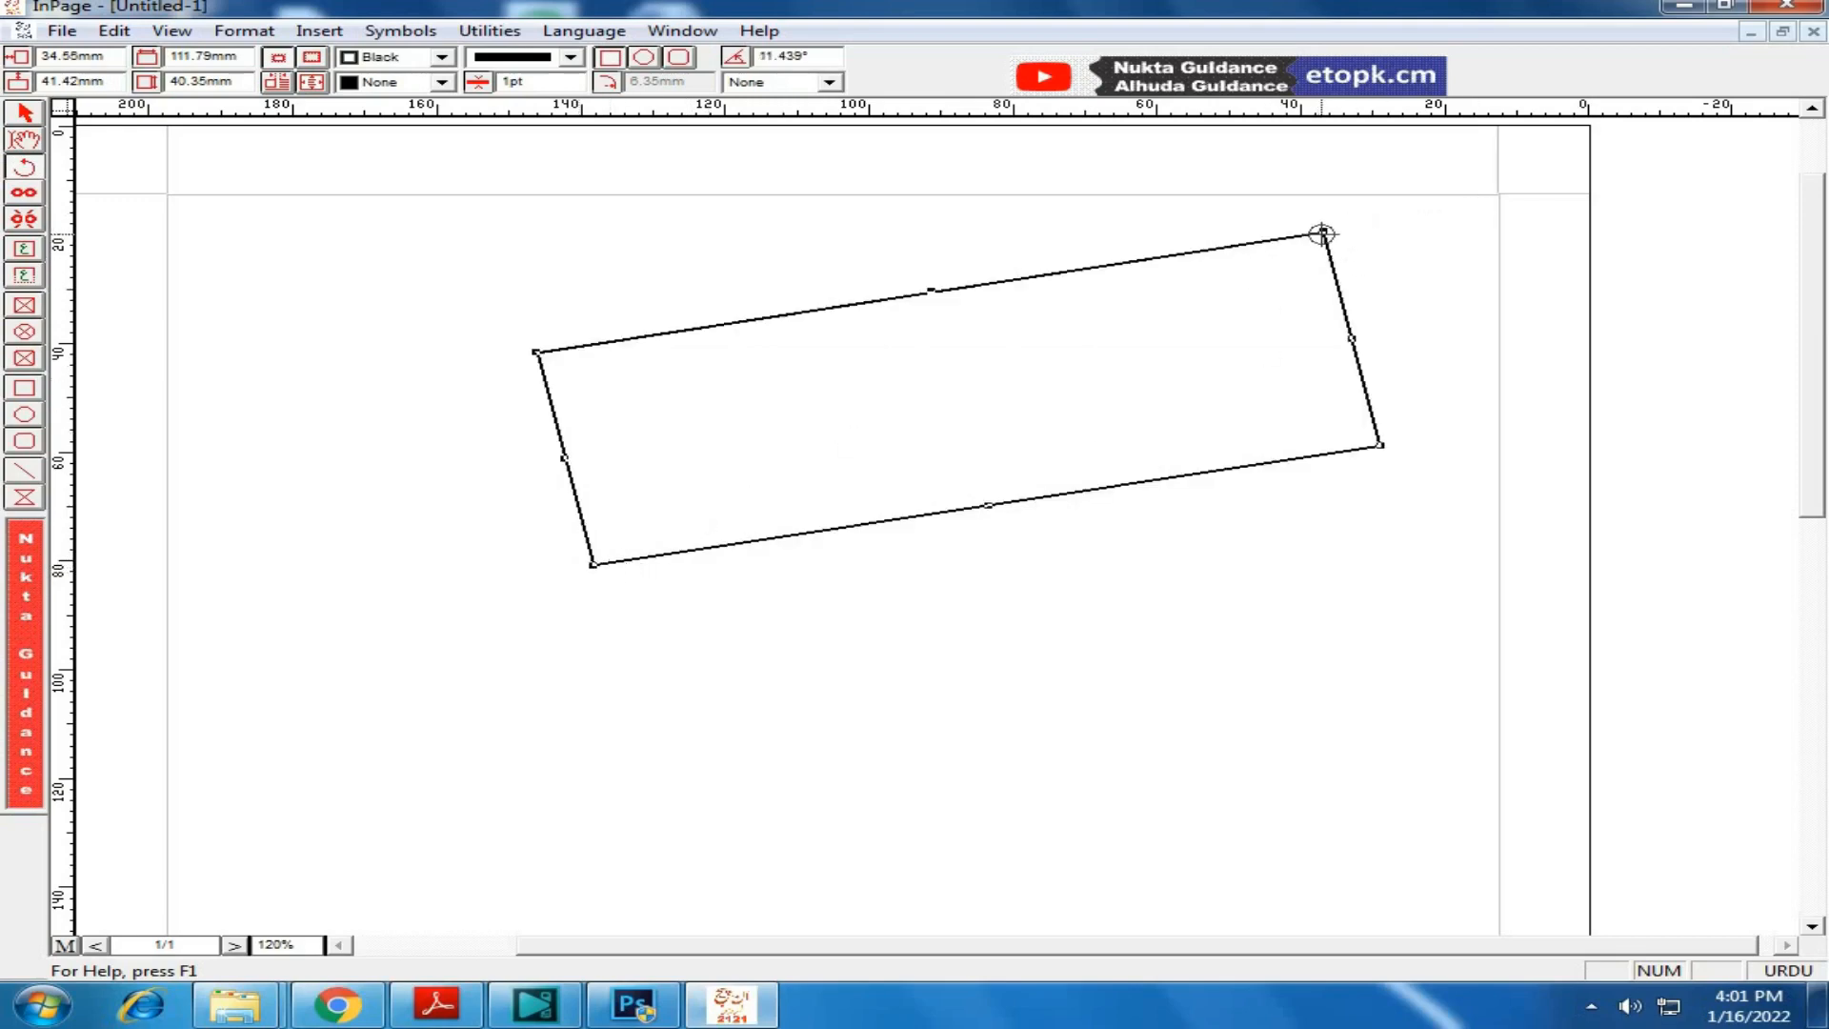
pyautogui.moveTo(1323, 233); pyautogui.dragTo(1420, 374)
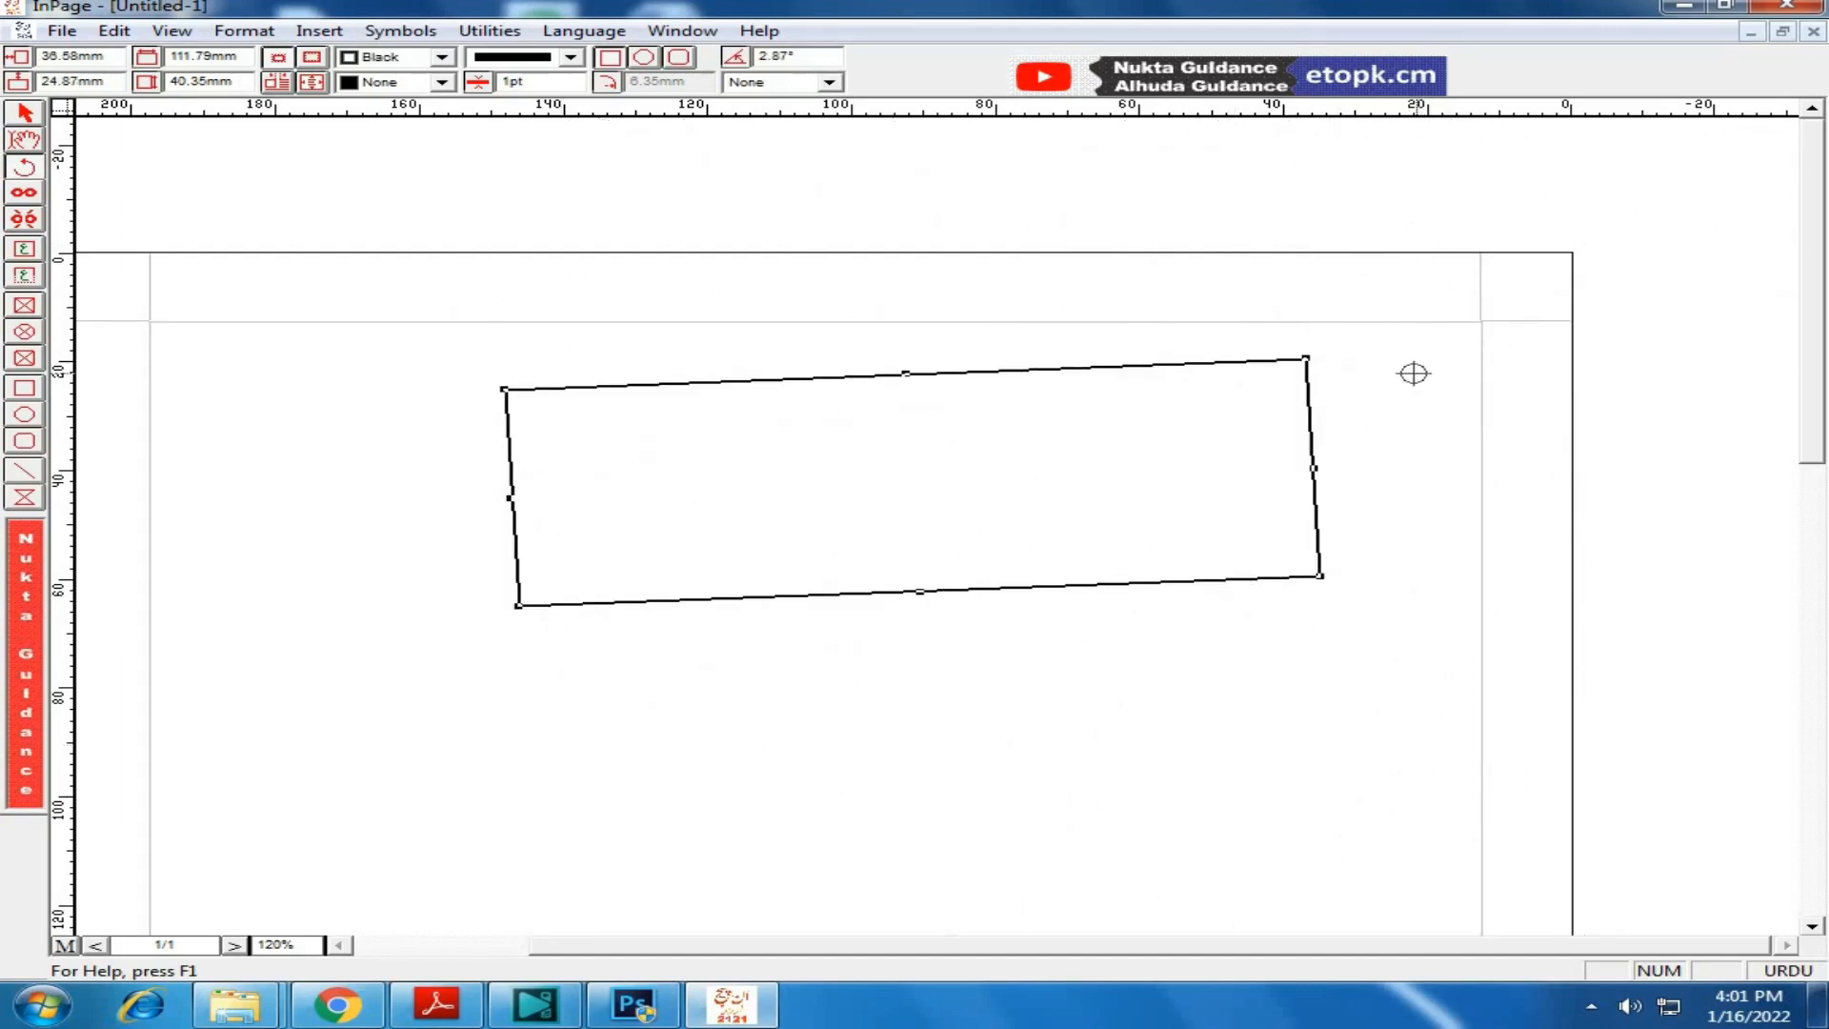
pyautogui.click(25, 113)
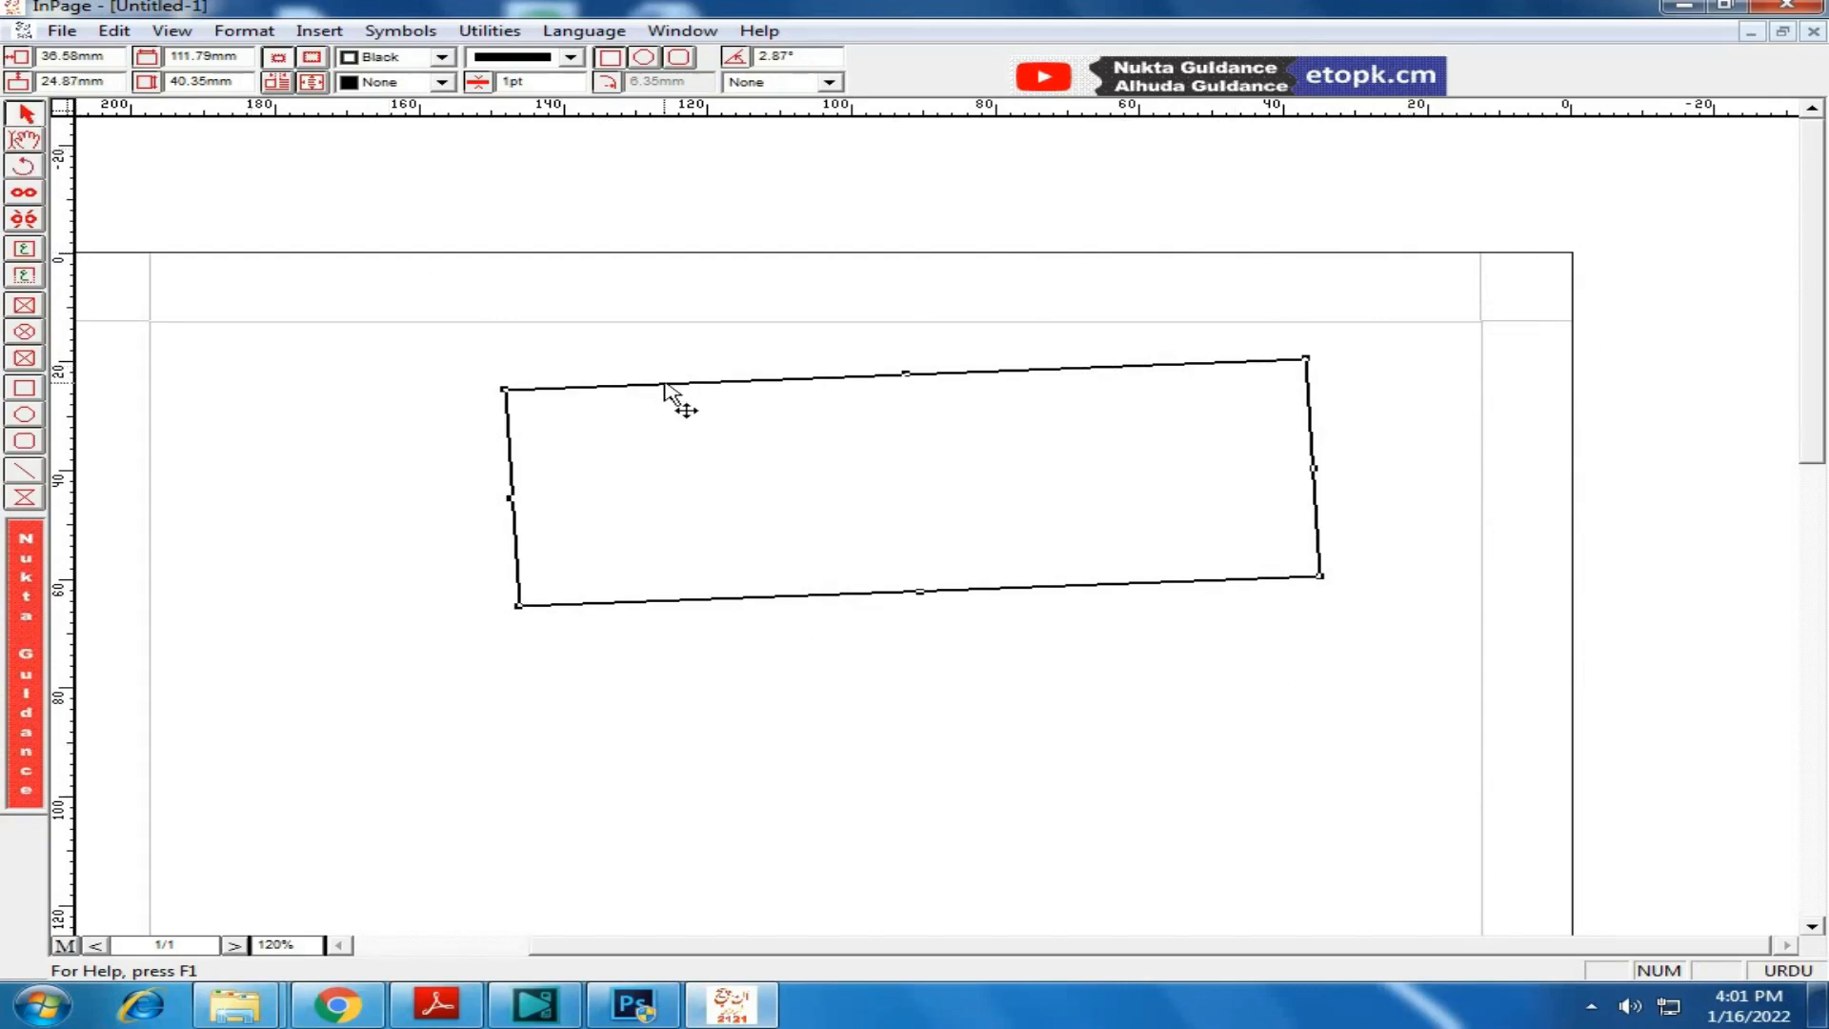
pyautogui.press('Delete')
pyautogui.scroll(-3, 1813, 423)
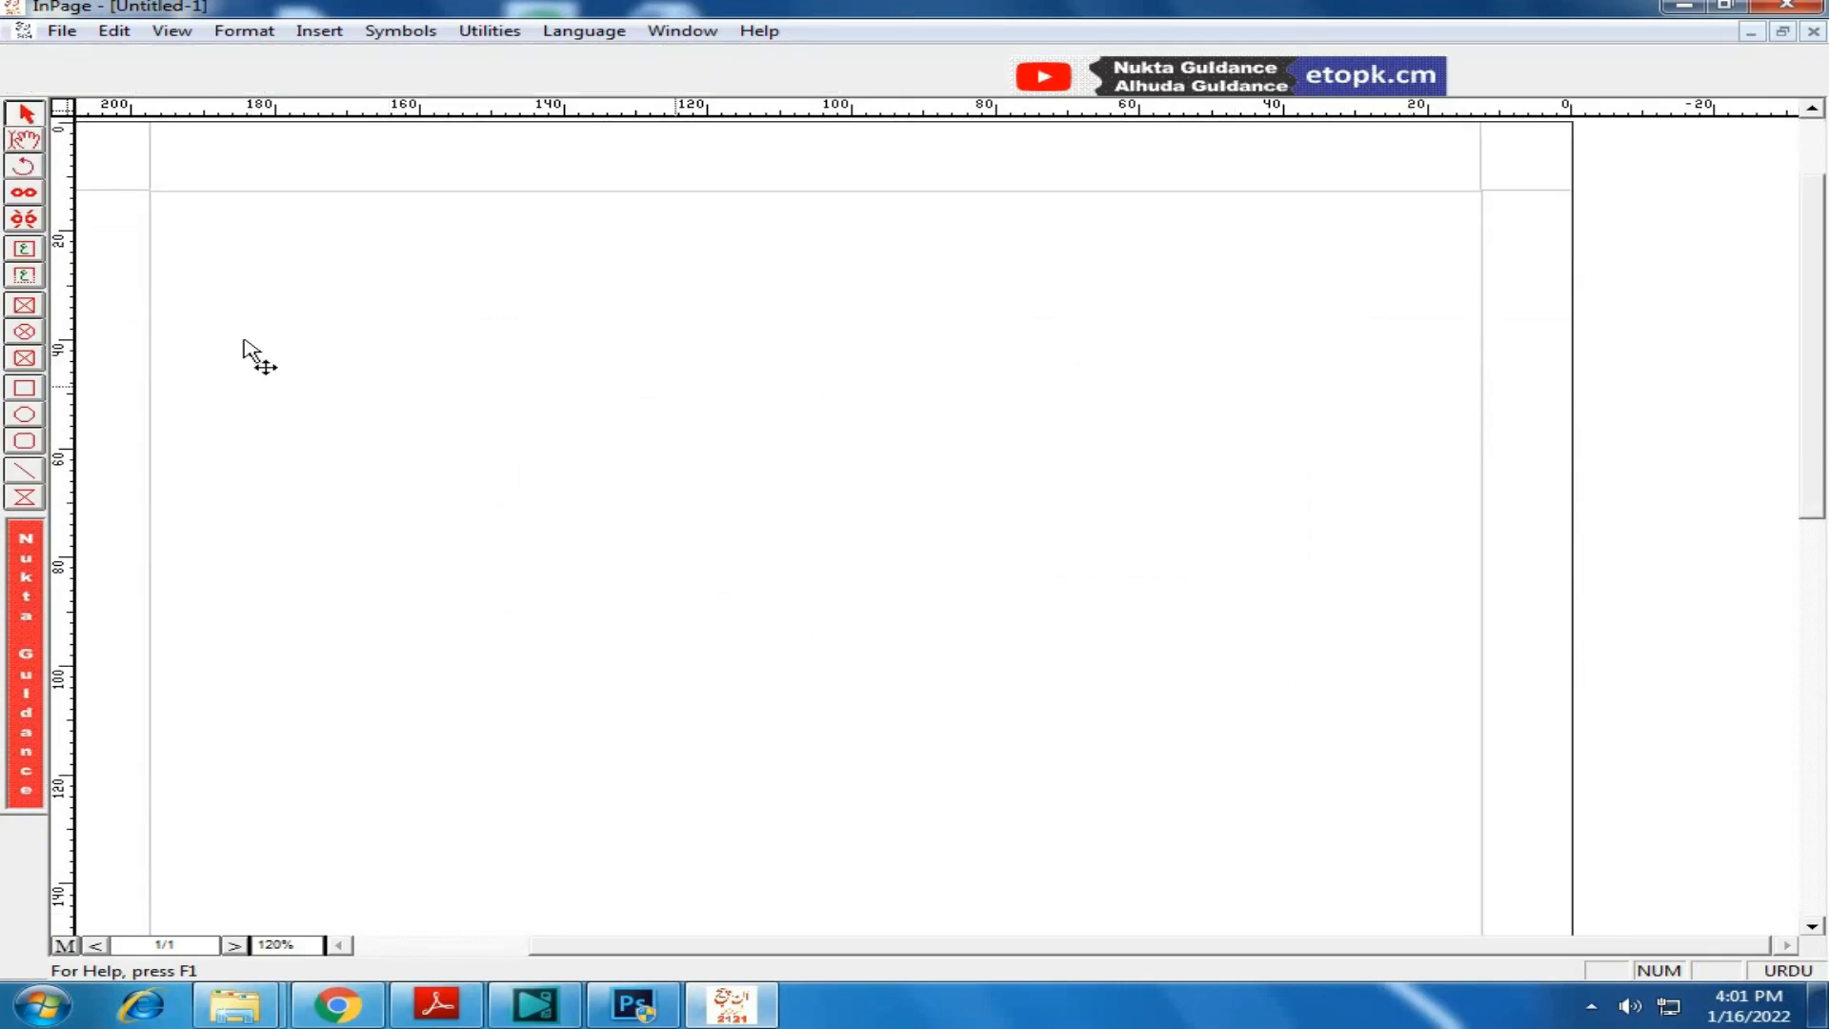
pyautogui.click(24, 389)
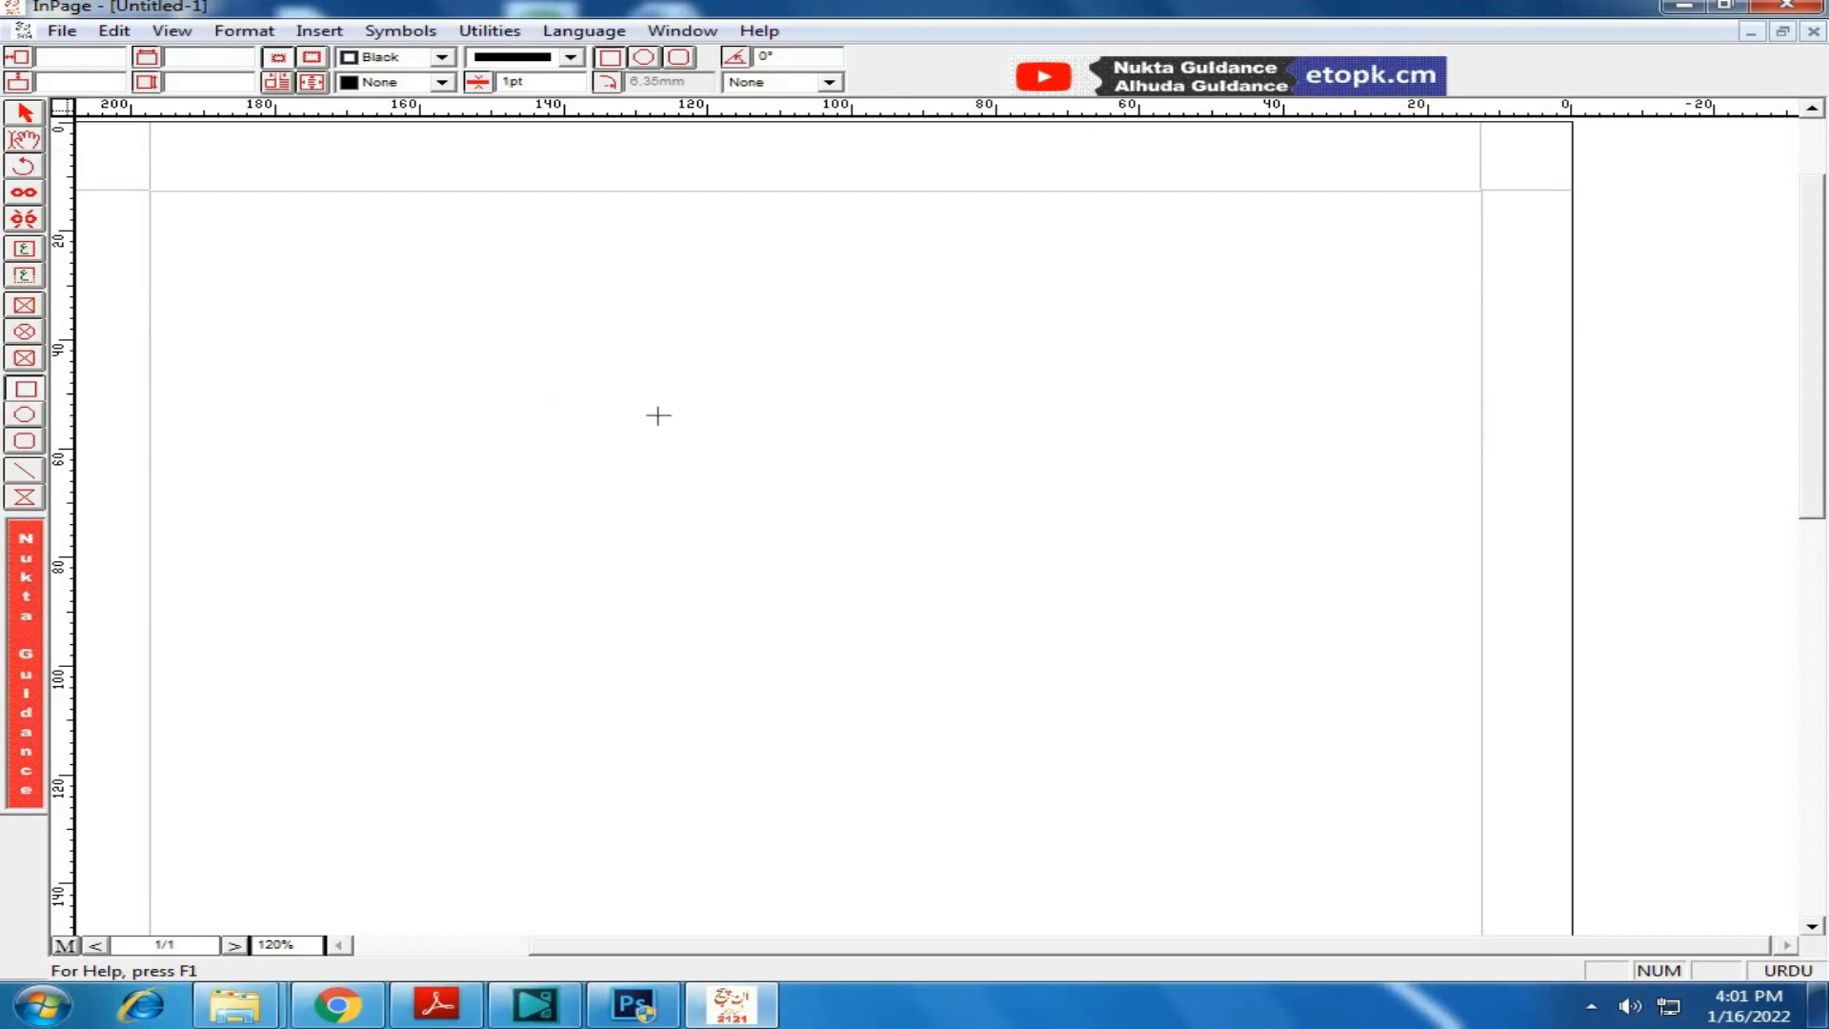
pyautogui.moveTo(635, 389); pyautogui.dragTo(1016, 458)
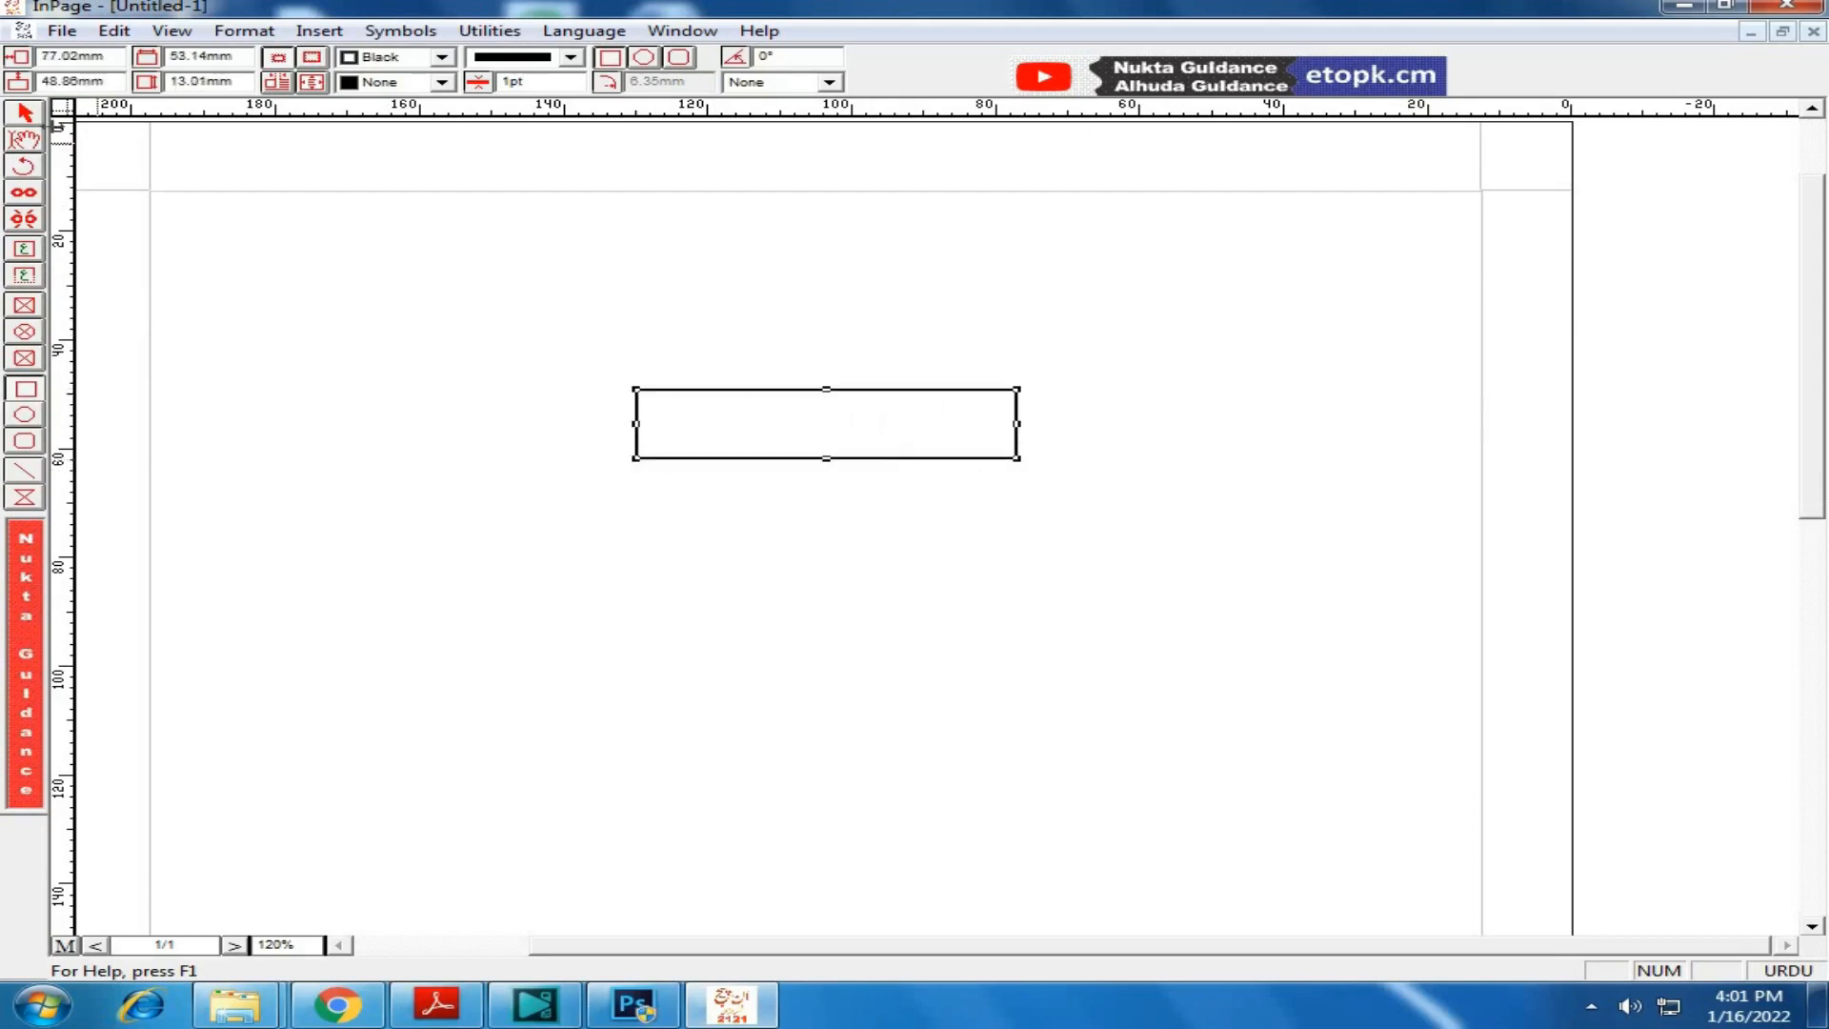
pyautogui.click(12, 132)
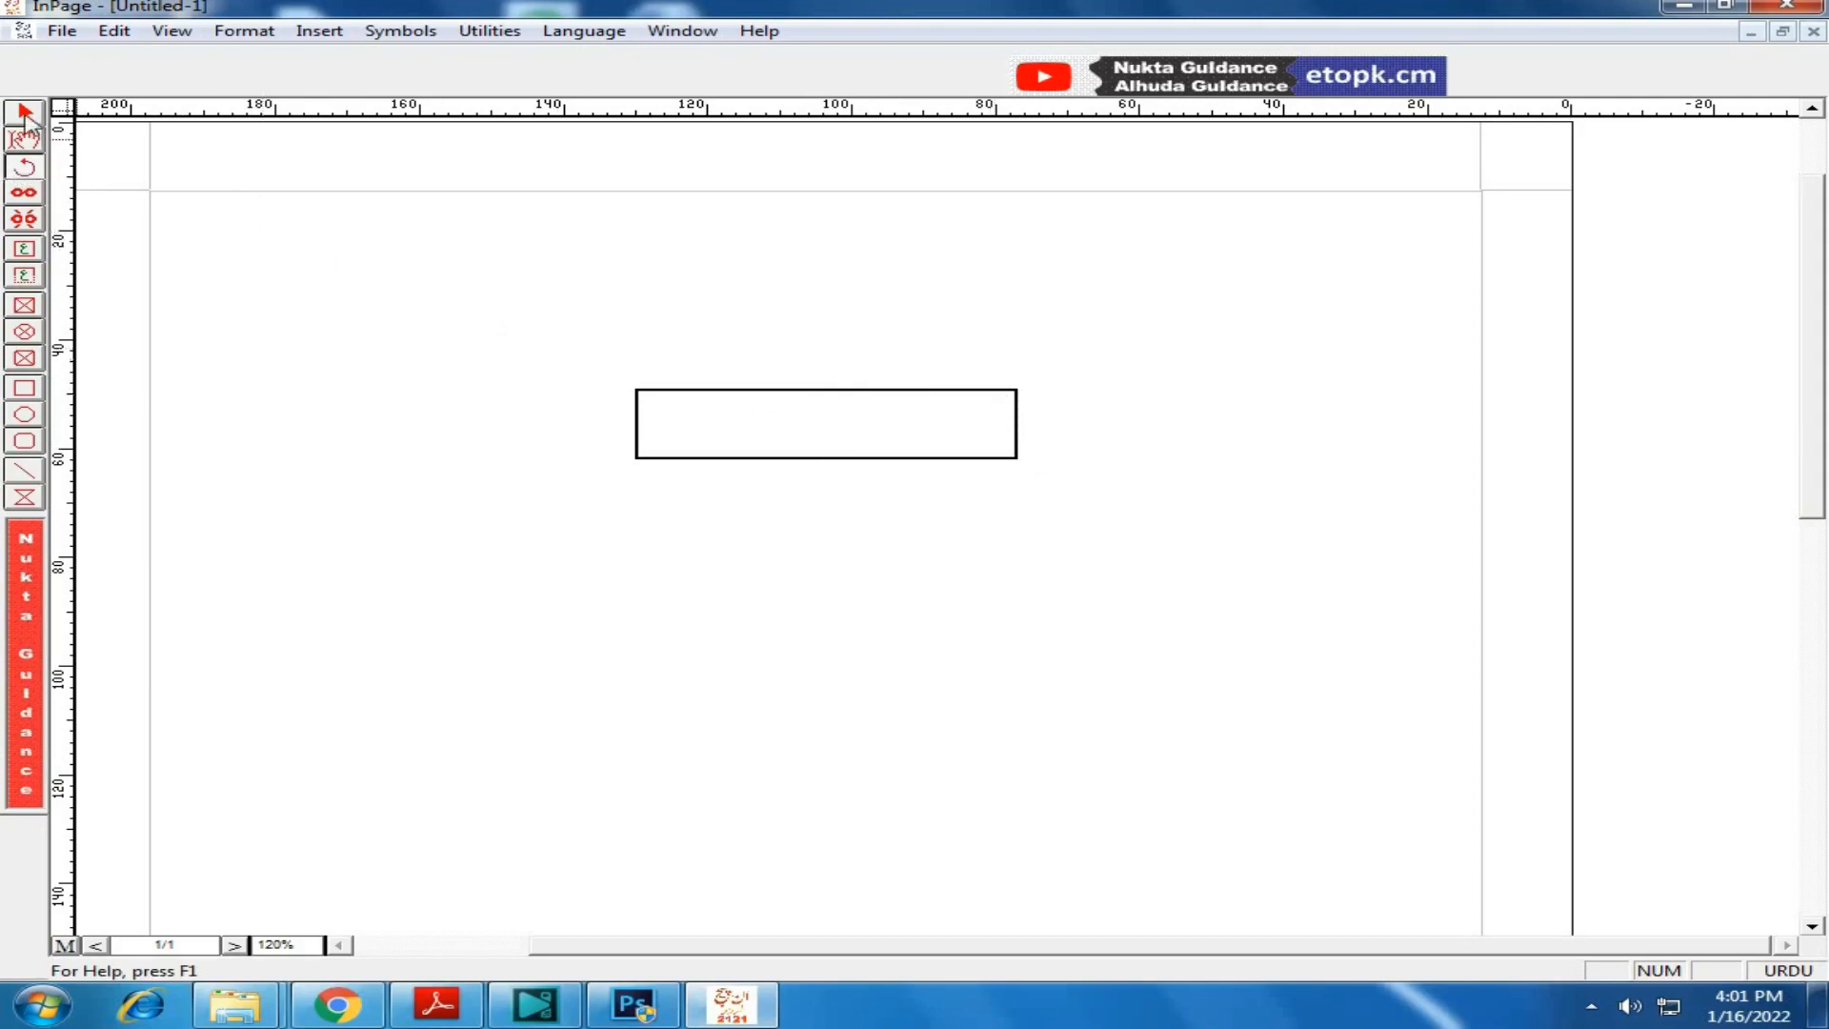
pyautogui.click(753, 408)
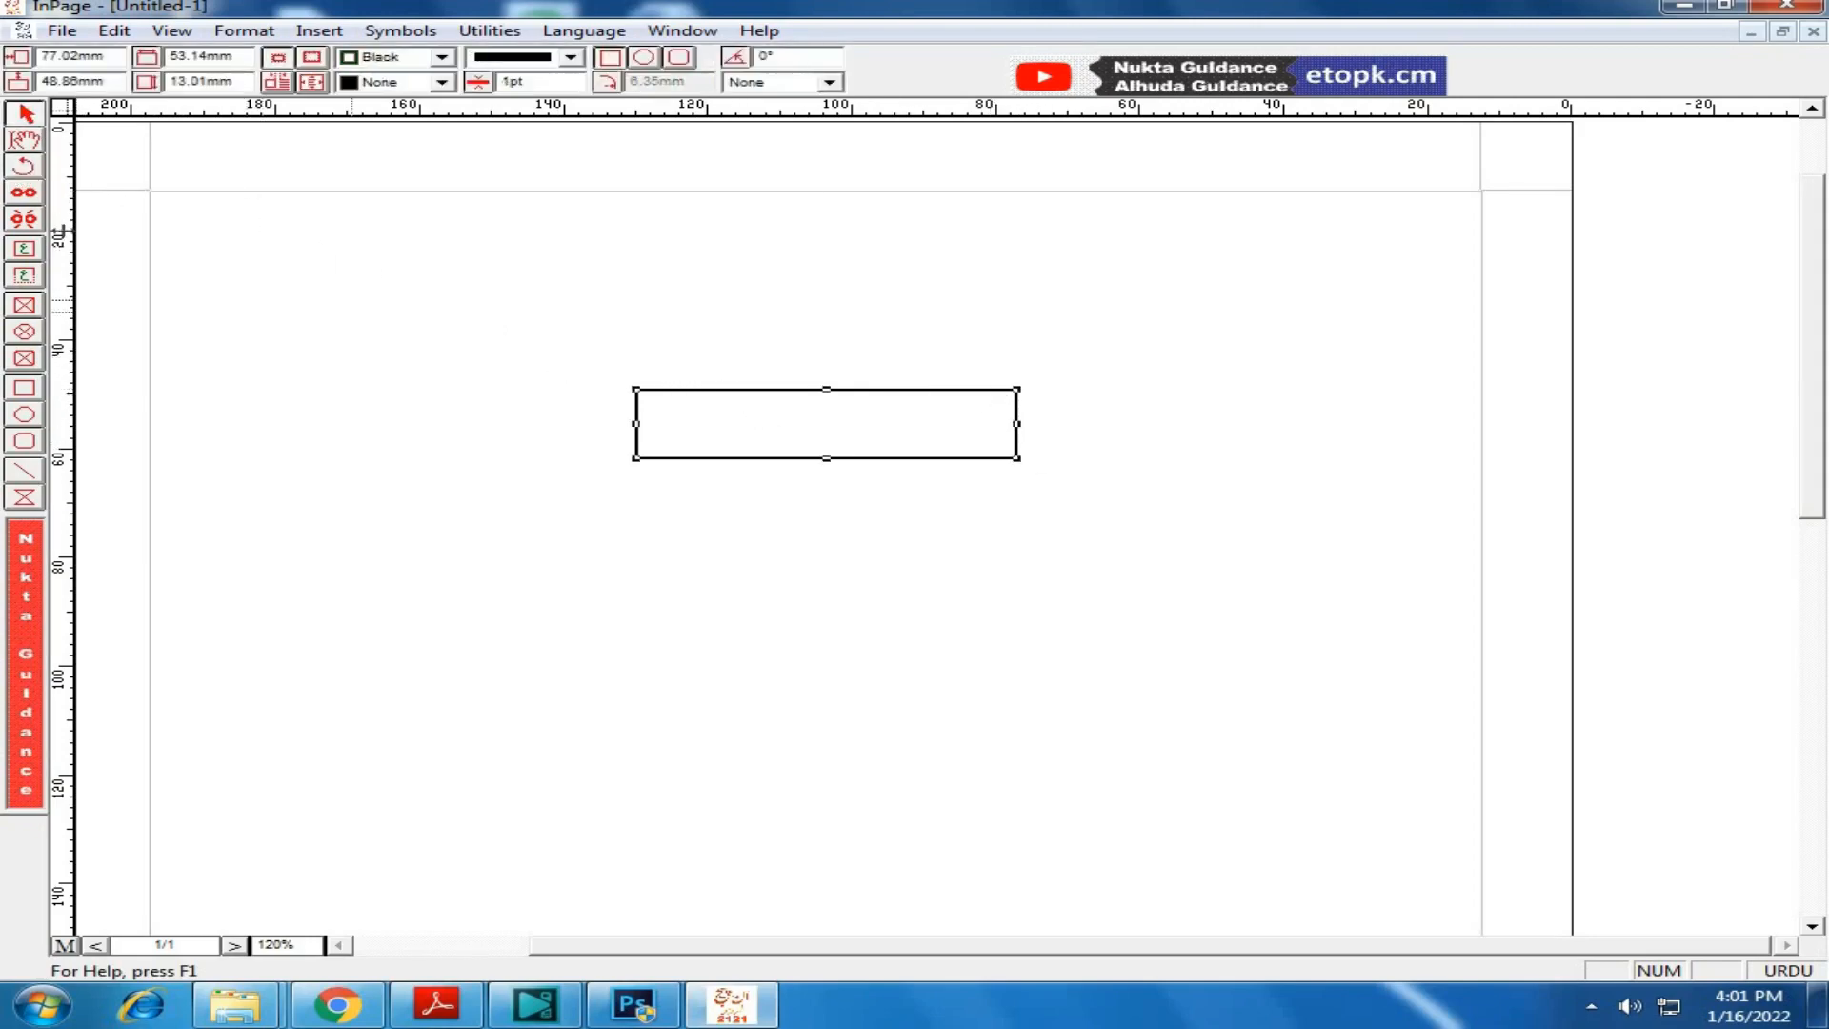
pyautogui.click(24, 167)
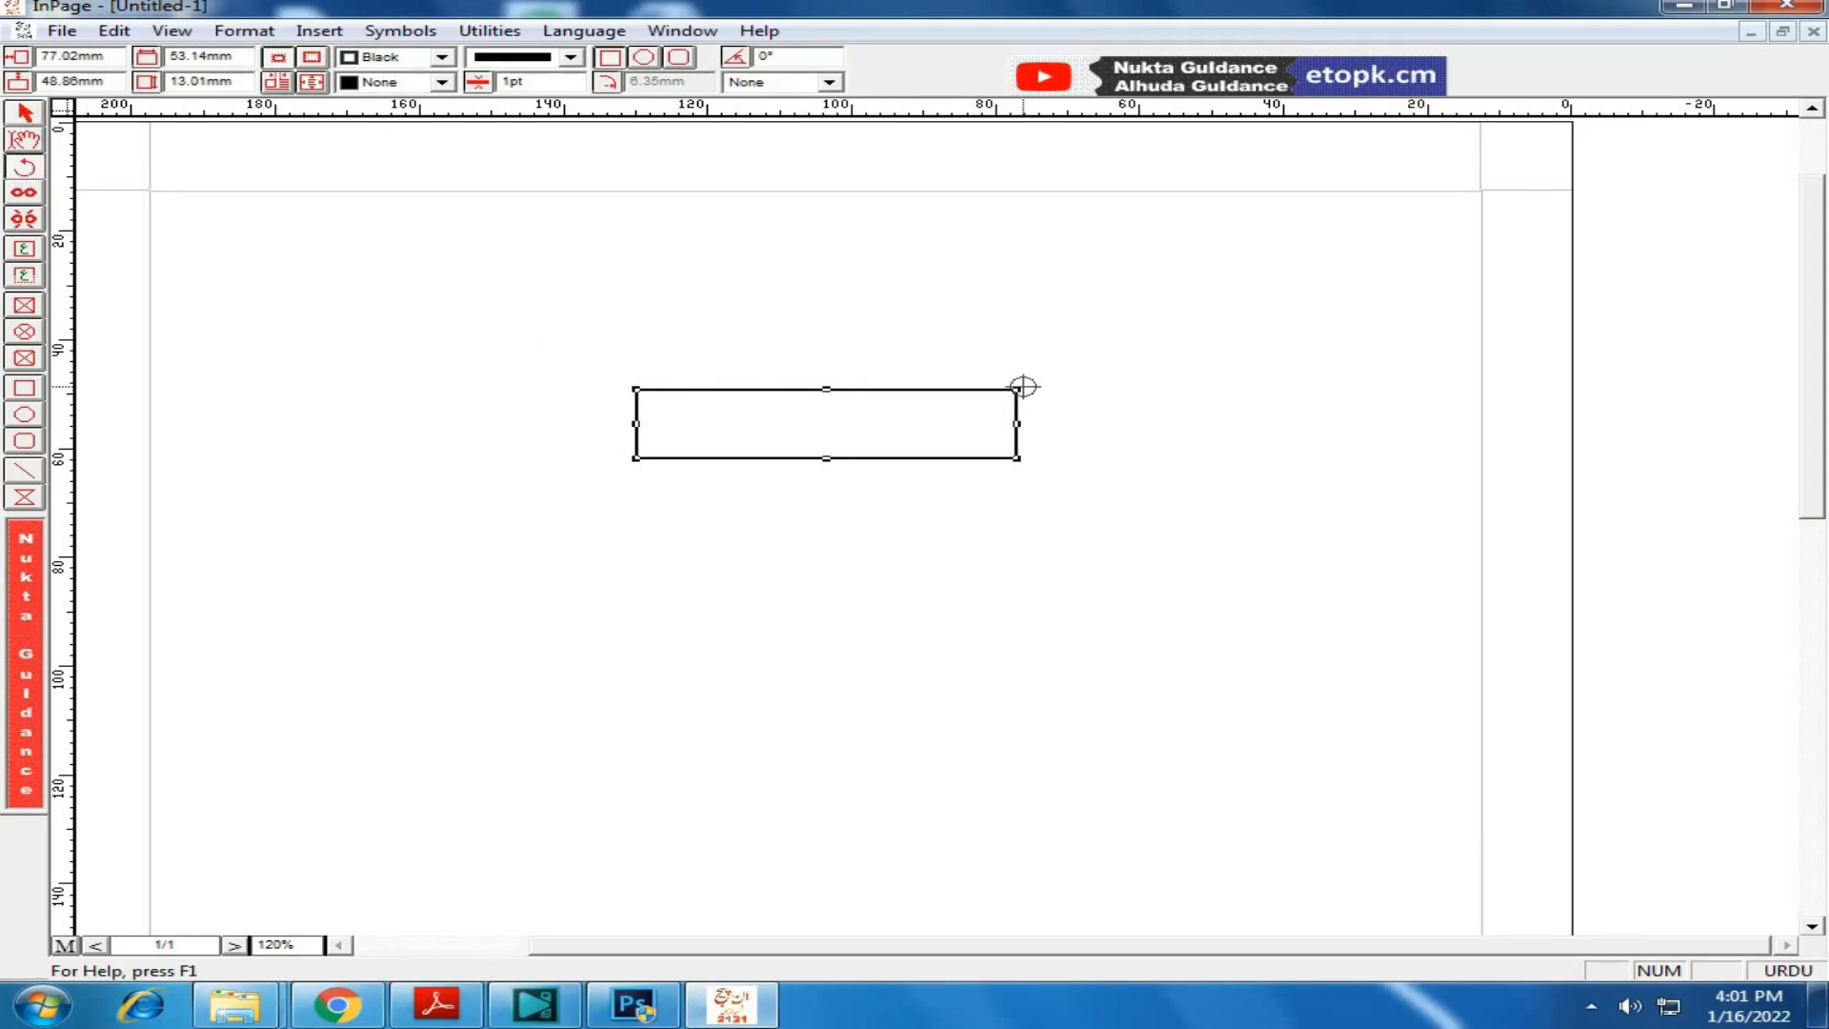
pyautogui.moveTo(1031, 401); pyautogui.dragTo(1187, 238)
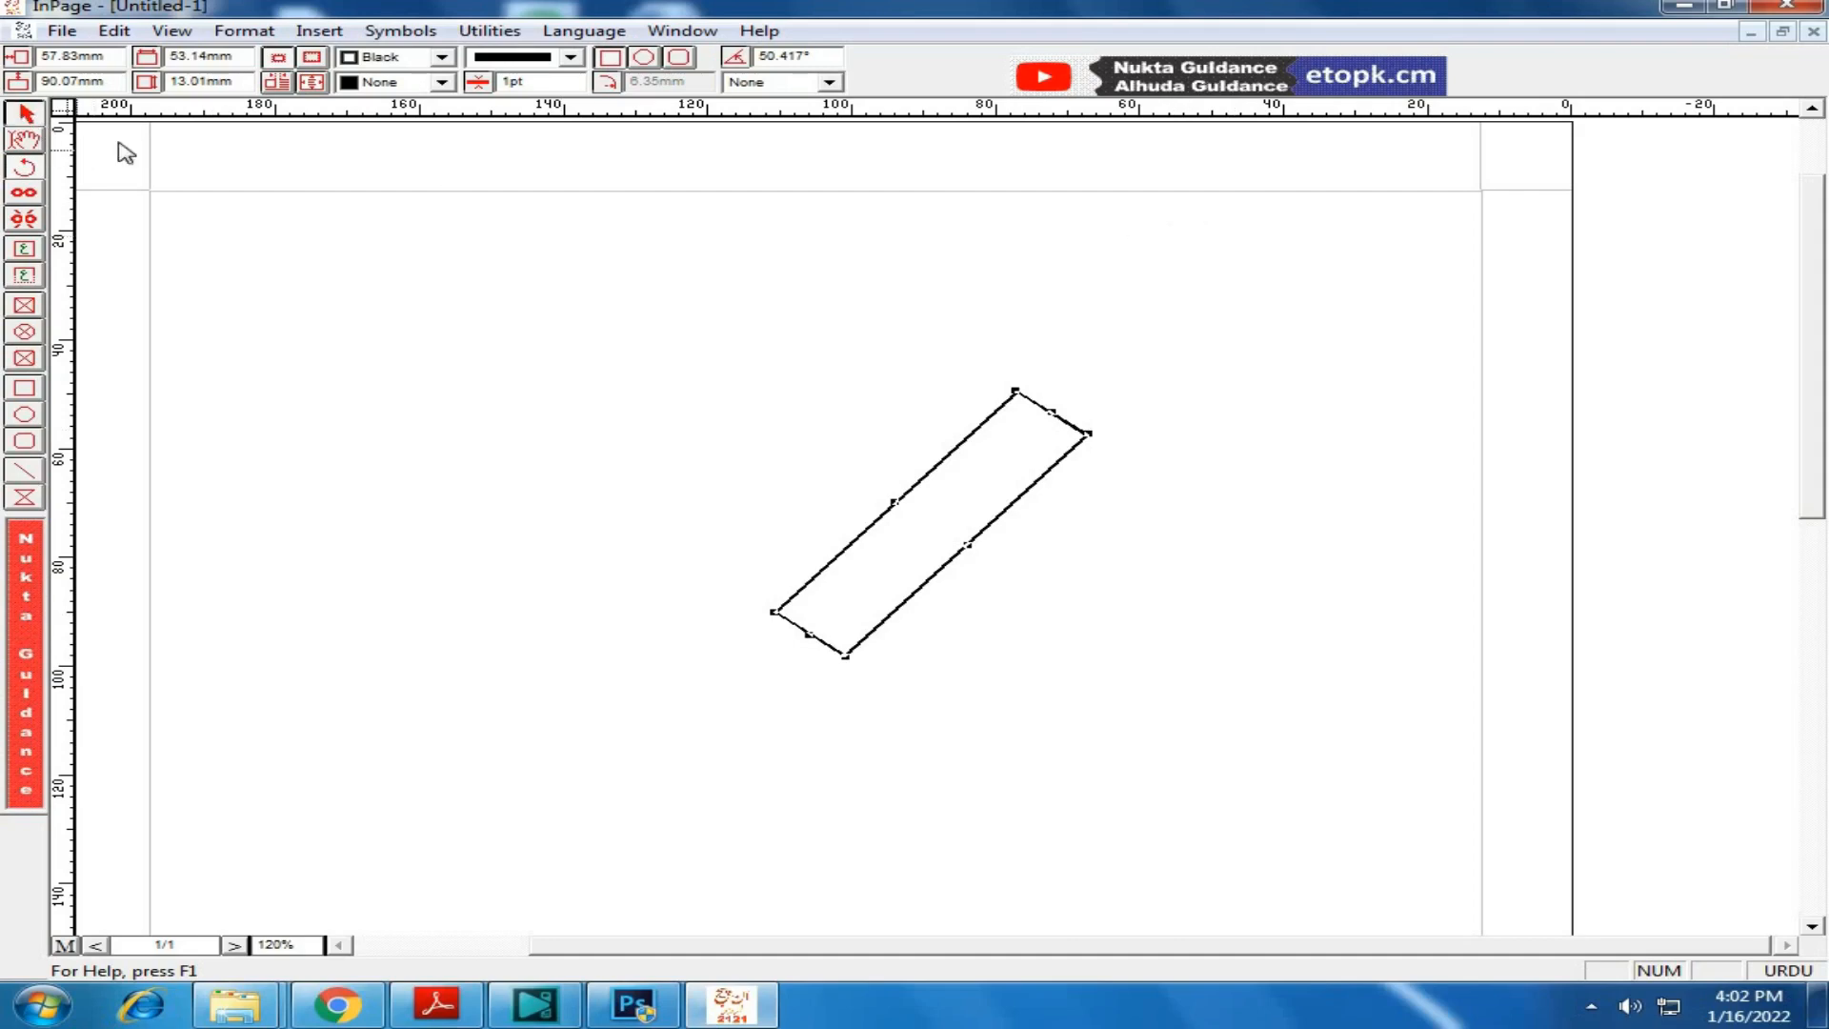
pyautogui.click(24, 112)
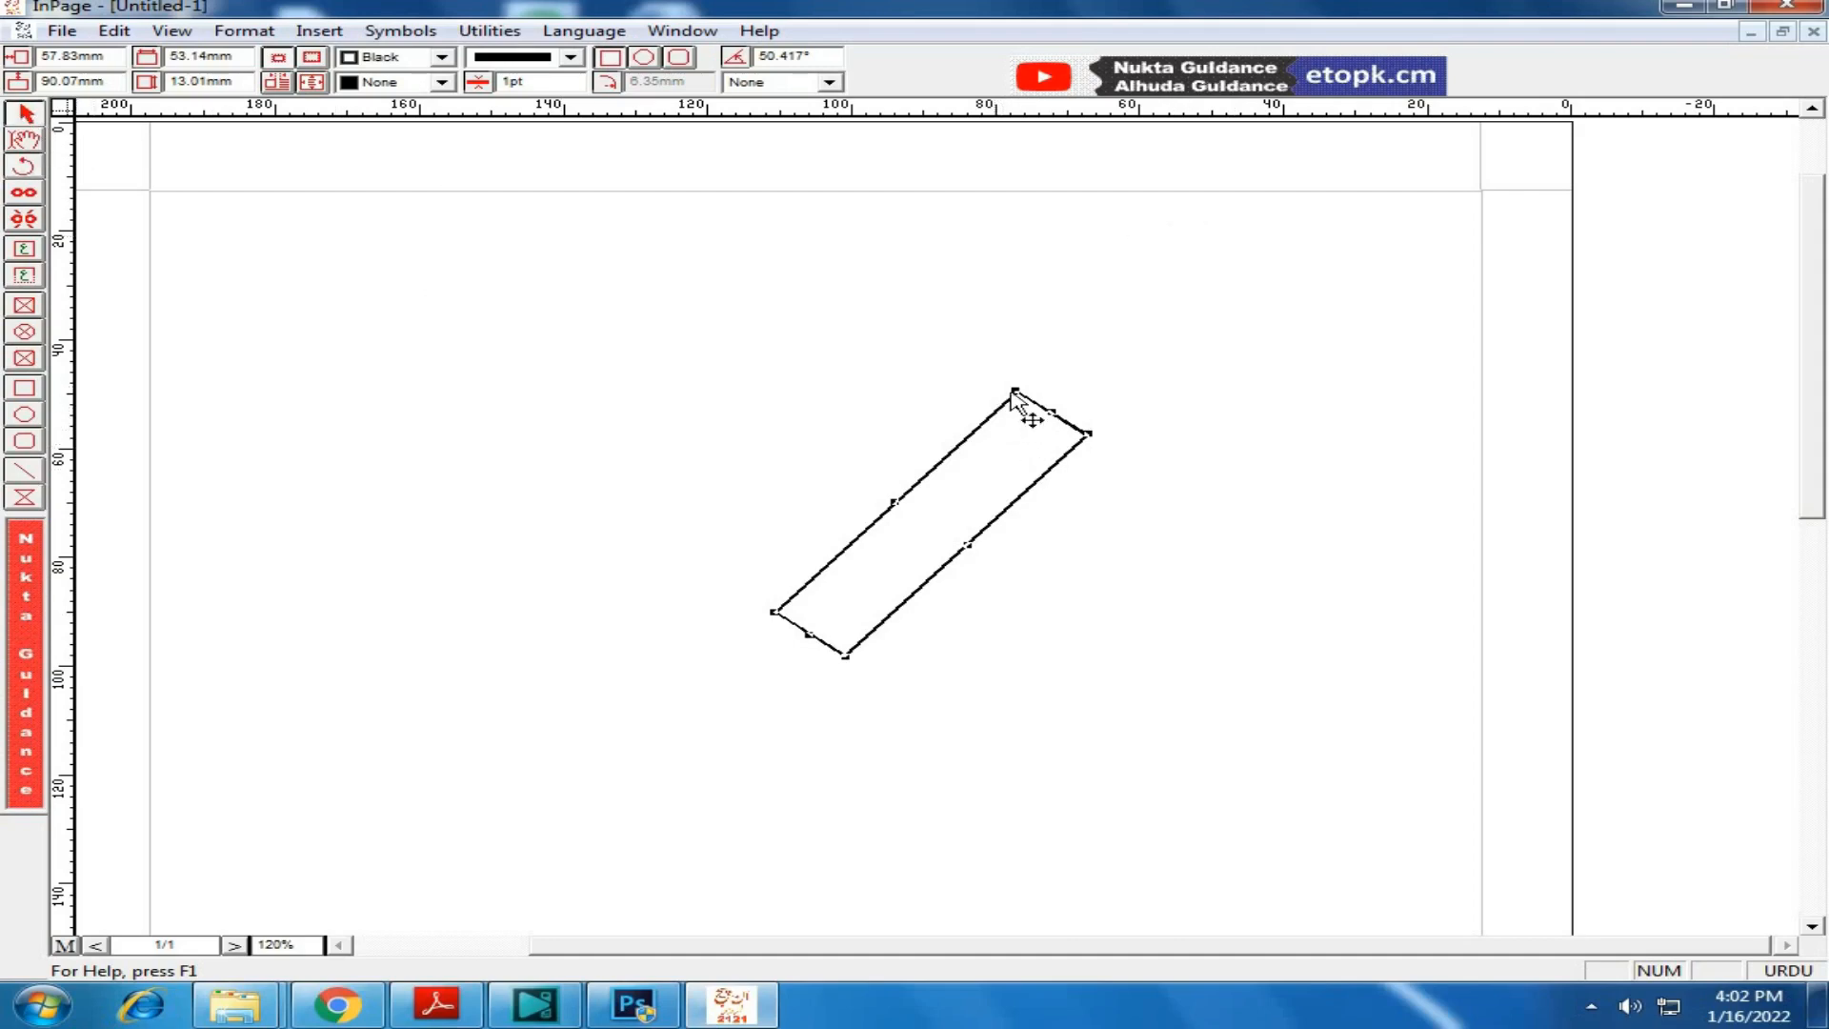
pyautogui.moveTo(1010, 408); pyautogui.dragTo(1367, 233)
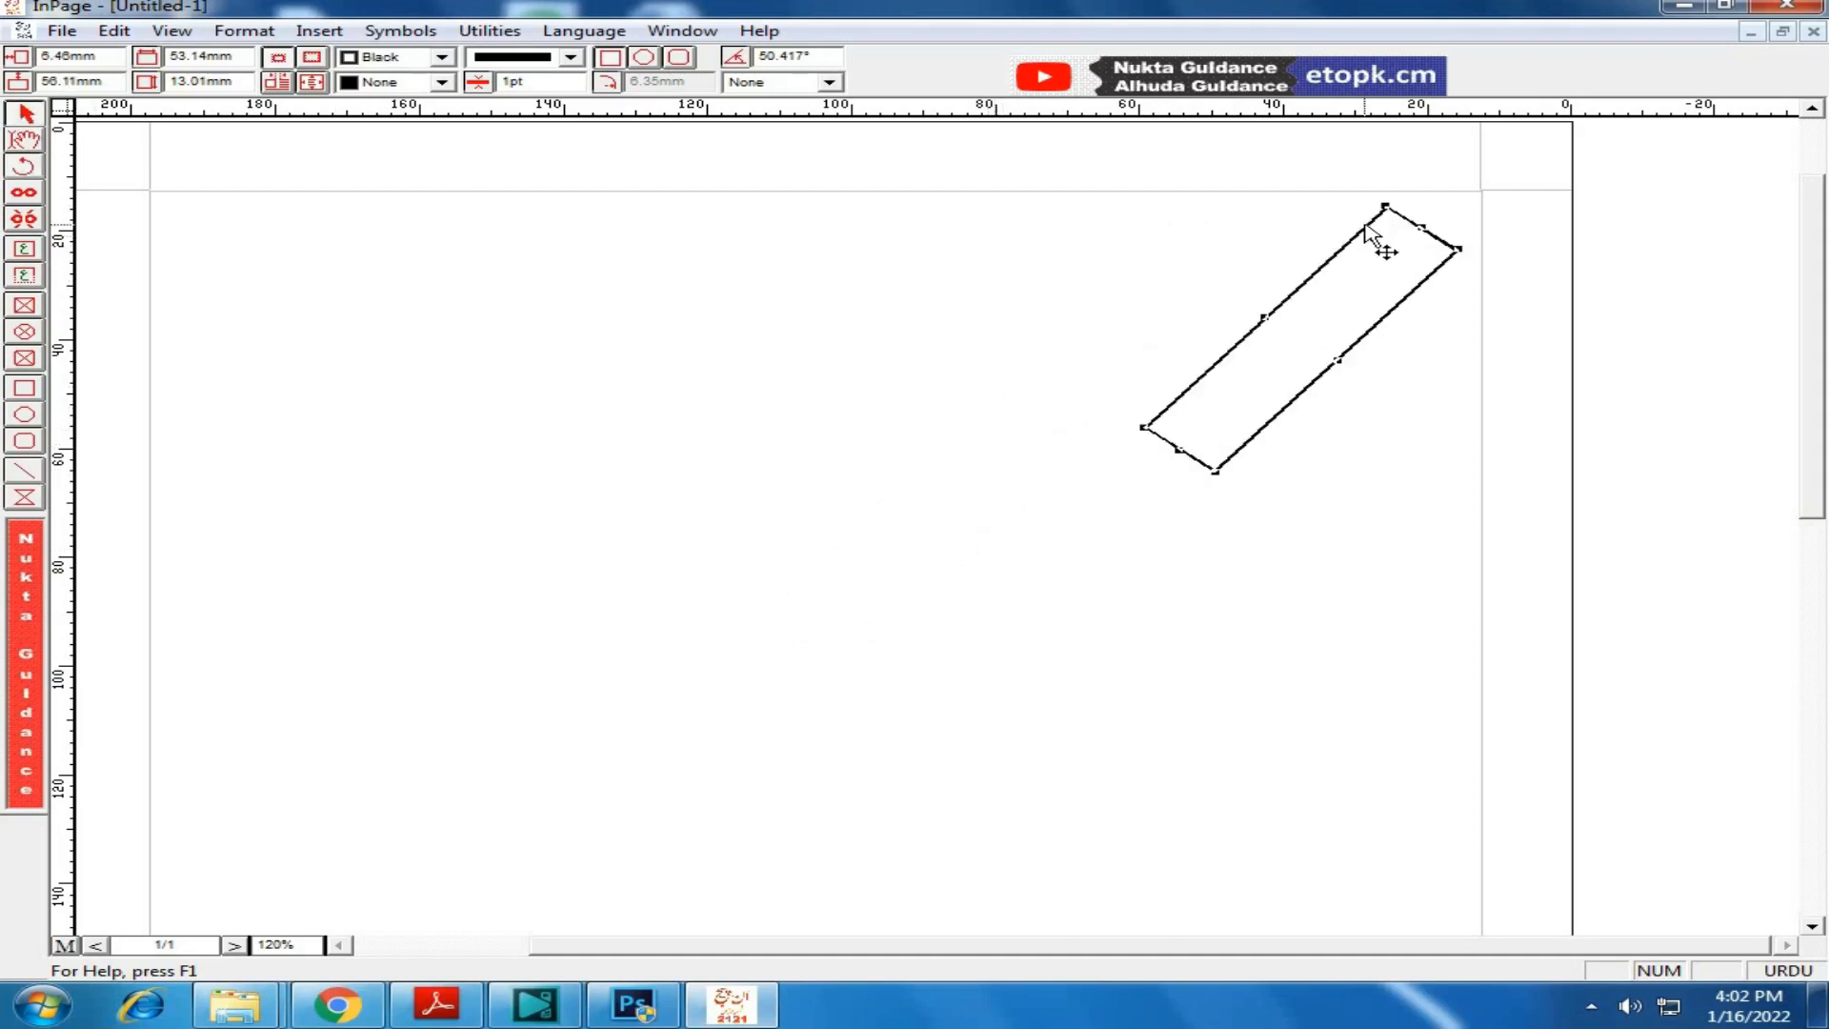
pyautogui.press('Delete')
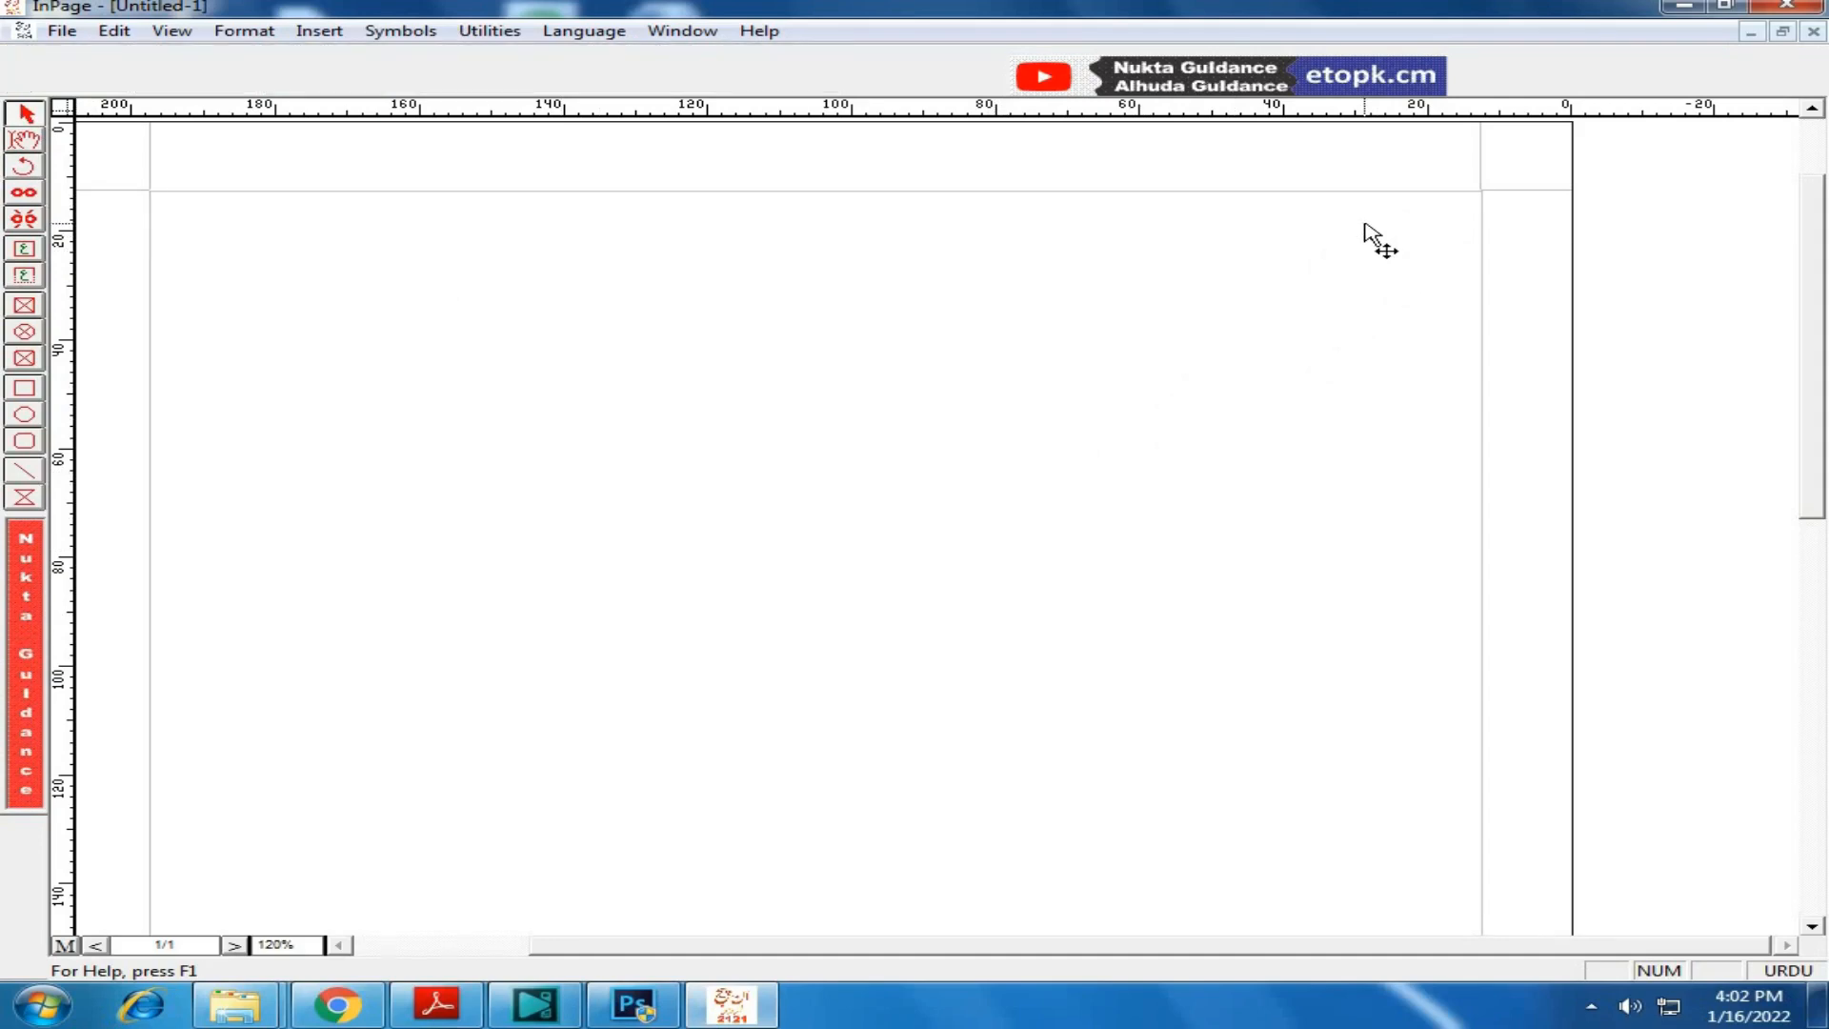